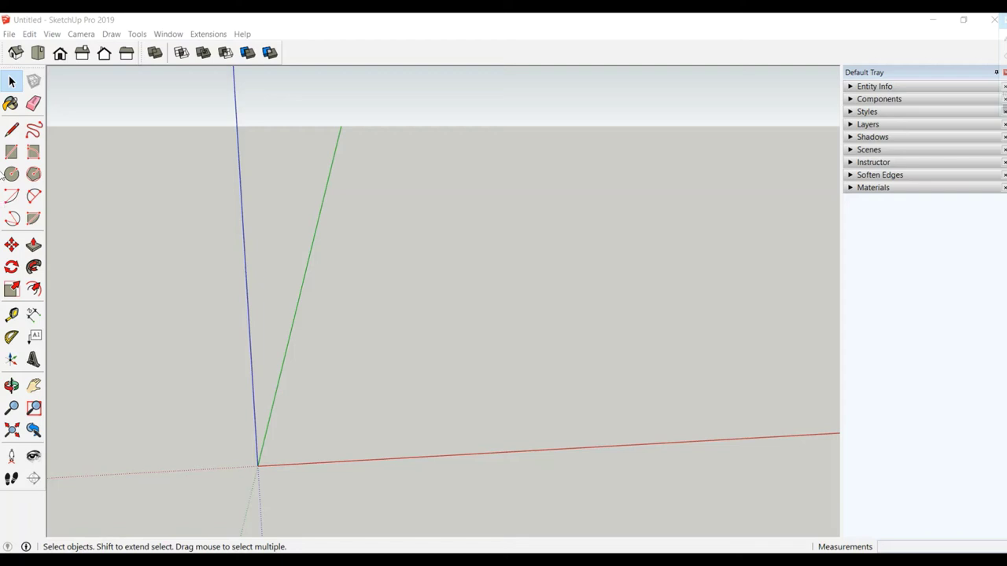
Draw a 15 by 5 rectangle on the ground plane and zoom in on it.
{"action": "left_click", "coordinate": [11, 152]}
{"action": "left_click", "coordinate": [369, 403]}
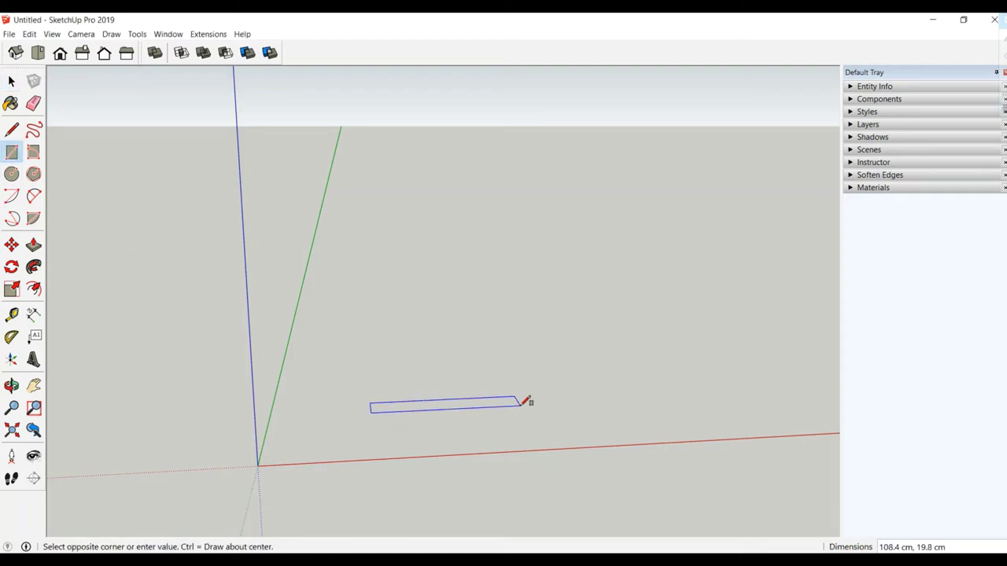
{"action": "type", "text": "15,5"}
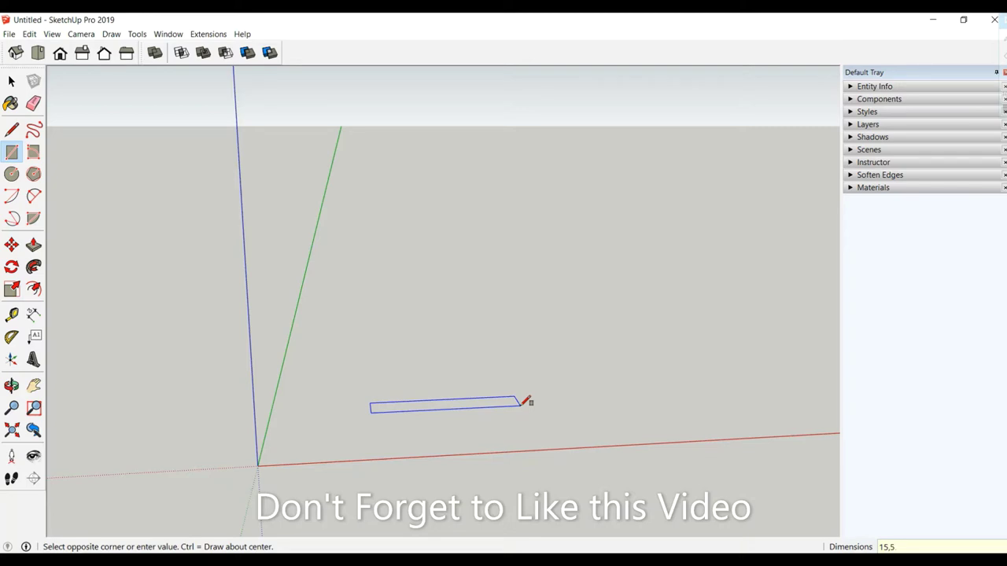
{"action": "key", "text": "Return"}
{"action": "scroll", "coordinate": [375, 398], "scroll_direction": "up", "scroll_amount": 2}
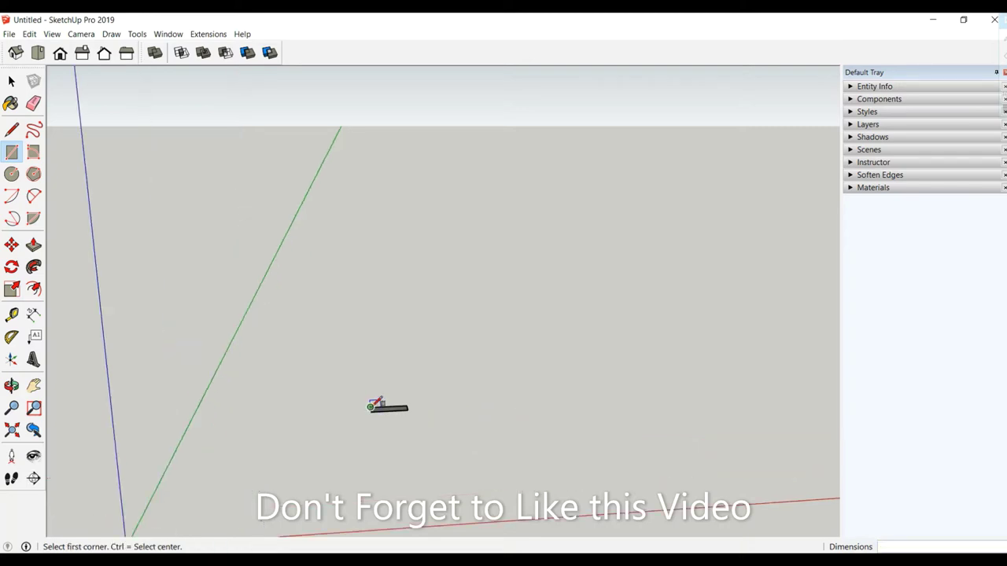
{"action": "scroll", "coordinate": [386, 407], "scroll_direction": "up", "scroll_amount": 3}
{"action": "scroll", "coordinate": [414, 418], "scroll_direction": "up", "scroll_amount": 3}
{"action": "middle_click_drag", "start_coordinate": [420, 352], "coordinate": [422, 467]}
{"action": "scroll", "coordinate": [414, 407], "scroll_direction": "up", "scroll_amount": 2}
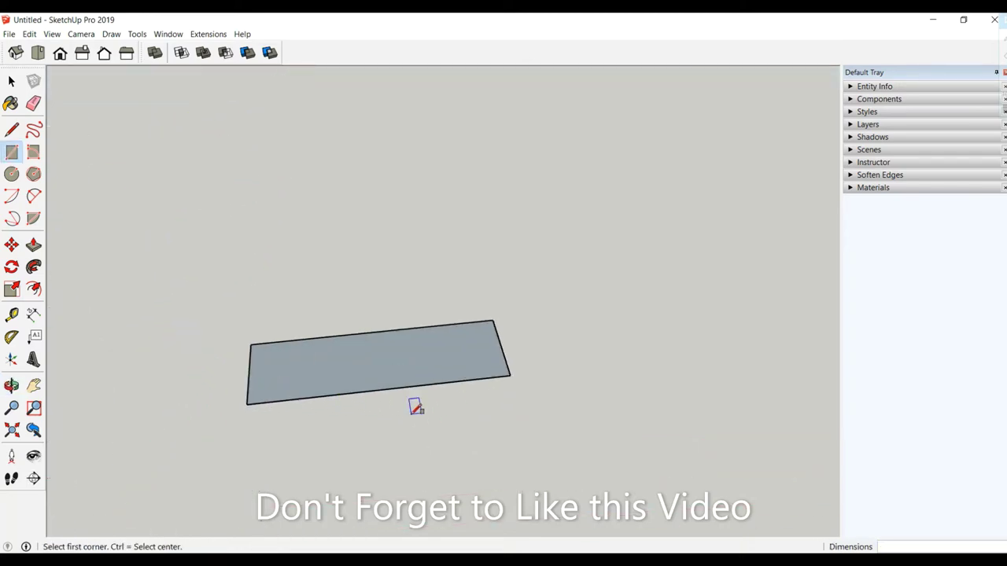
{"action": "middle_click_drag", "start_coordinate": [414, 406], "coordinate": [362, 416]}
{"action": "scroll", "coordinate": [358, 338], "scroll_direction": "up", "scroll_amount": 3}
Reverse the rectangle's face so the white front side is up.
{"action": "left_click", "coordinate": [11, 81]}
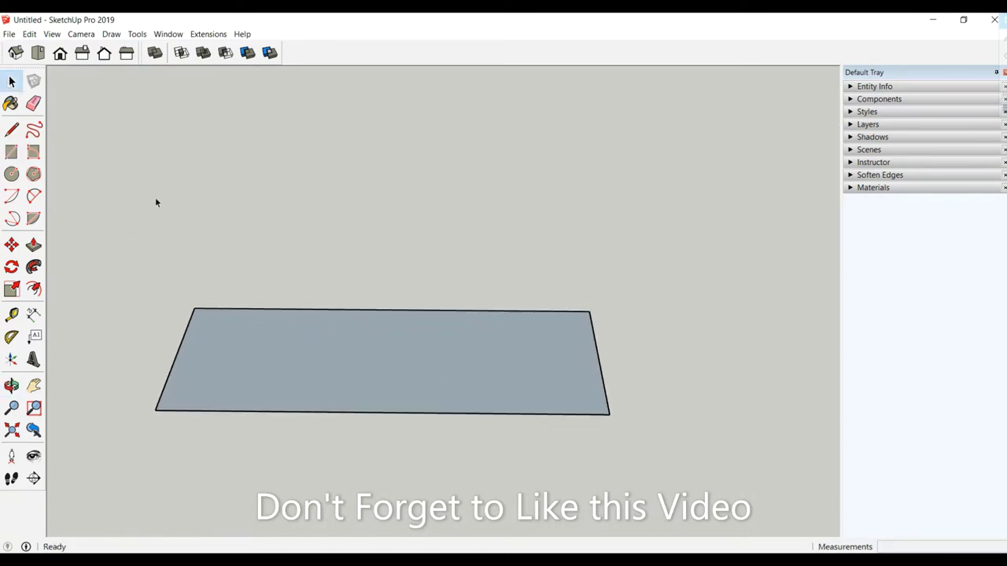
{"action": "left_click", "coordinate": [368, 329]}
{"action": "right_click", "coordinate": [368, 329]}
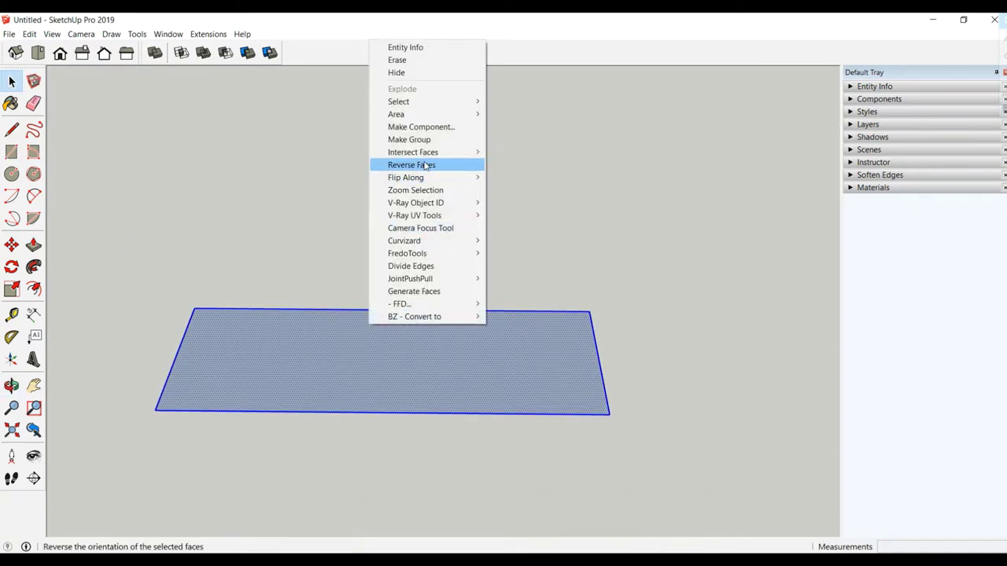
{"action": "left_click", "coordinate": [423, 164]}
{"action": "left_click", "coordinate": [217, 249]}
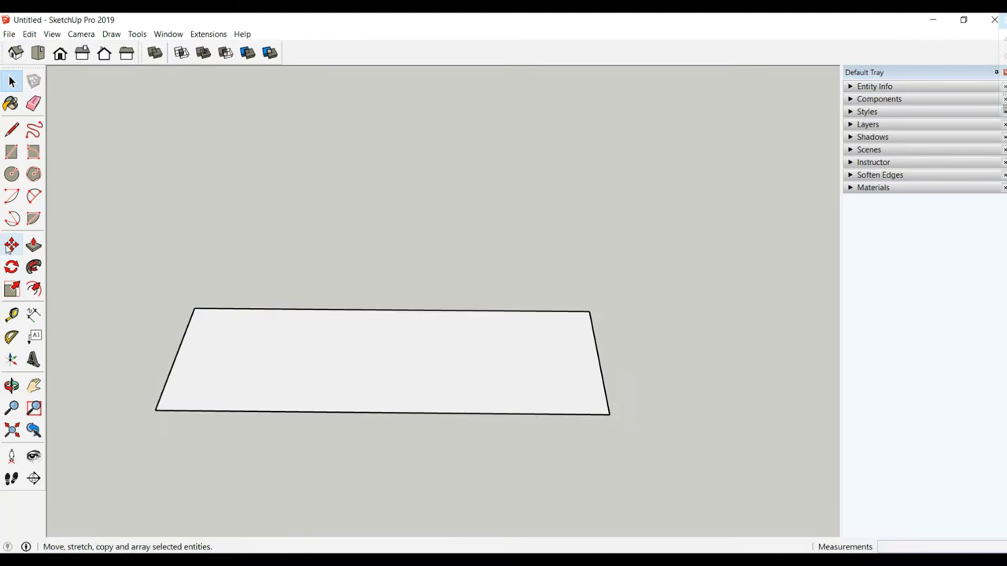
Place guides off the top, right and bottom edges, including 2.3 cm and 2 cm offsets.
{"action": "left_click", "coordinate": [12, 315]}
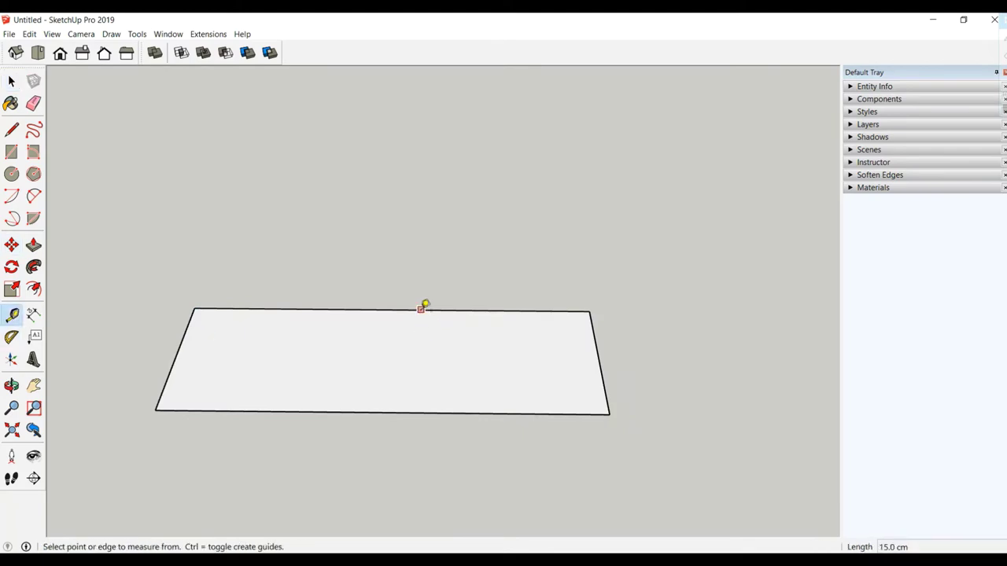
{"action": "left_click", "coordinate": [421, 310]}
{"action": "left_click", "coordinate": [420, 339]}
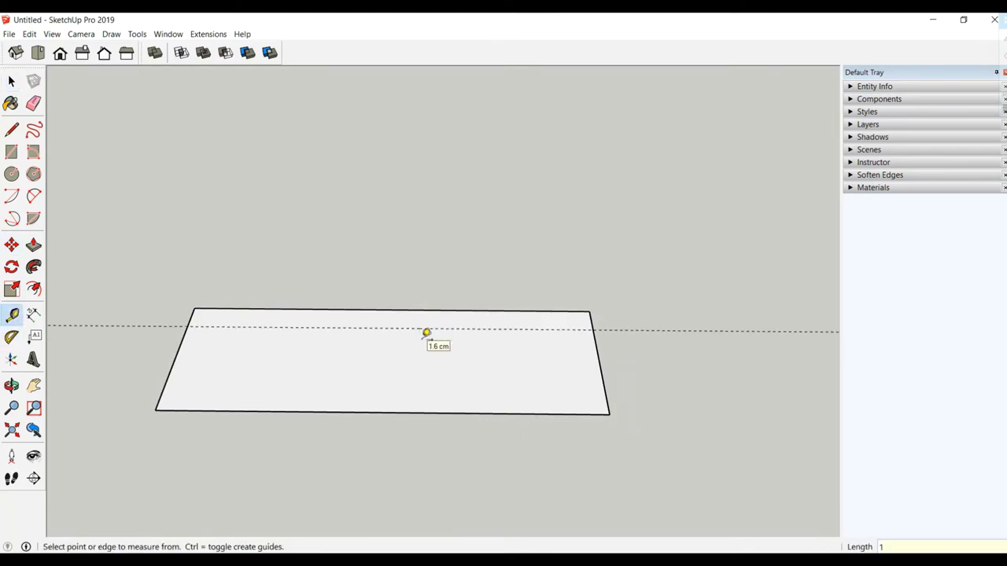
{"action": "left_click", "coordinate": [595, 343]}
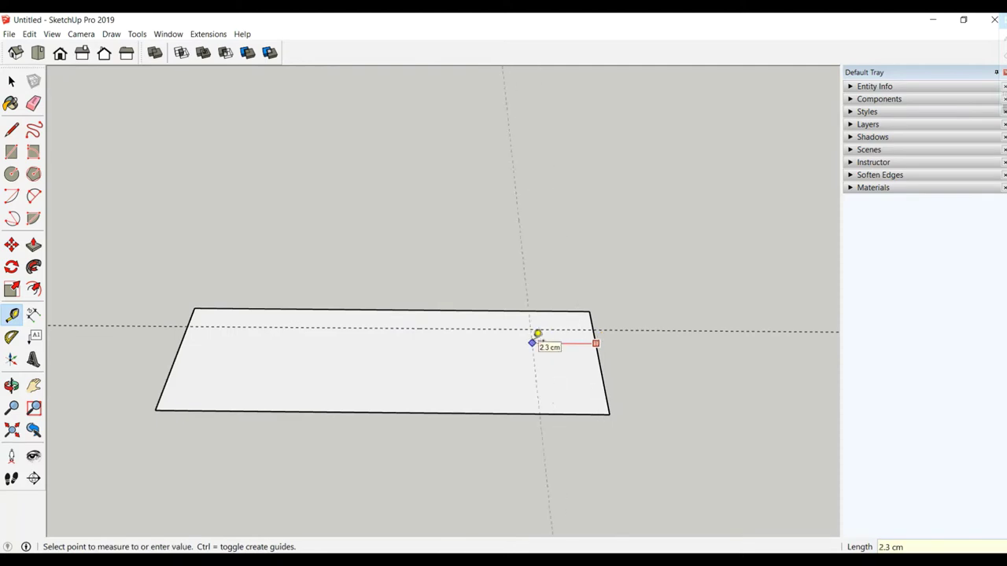
{"action": "left_click", "coordinate": [532, 343]}
{"action": "left_click", "coordinate": [545, 413]}
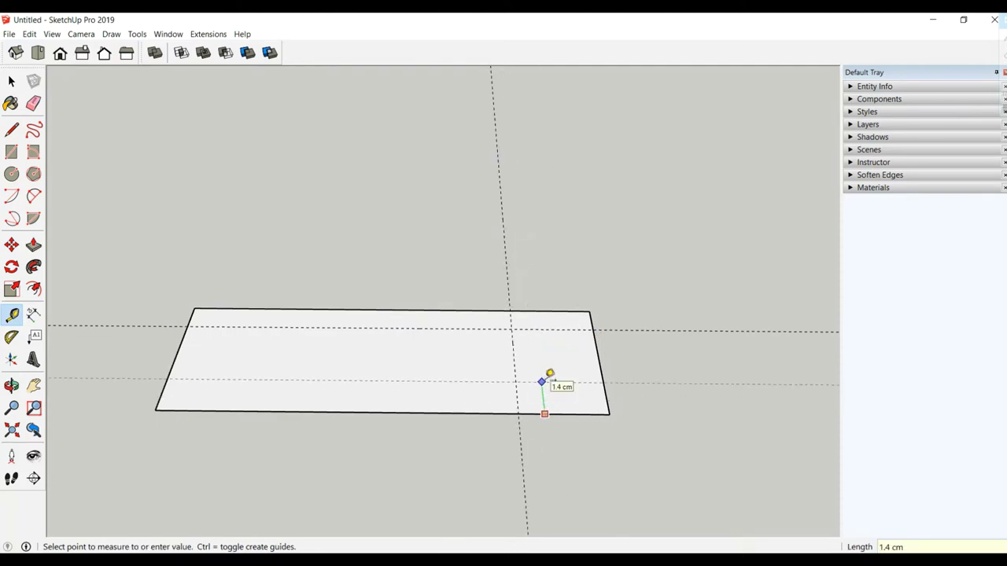
{"action": "key", "text": "Return"}
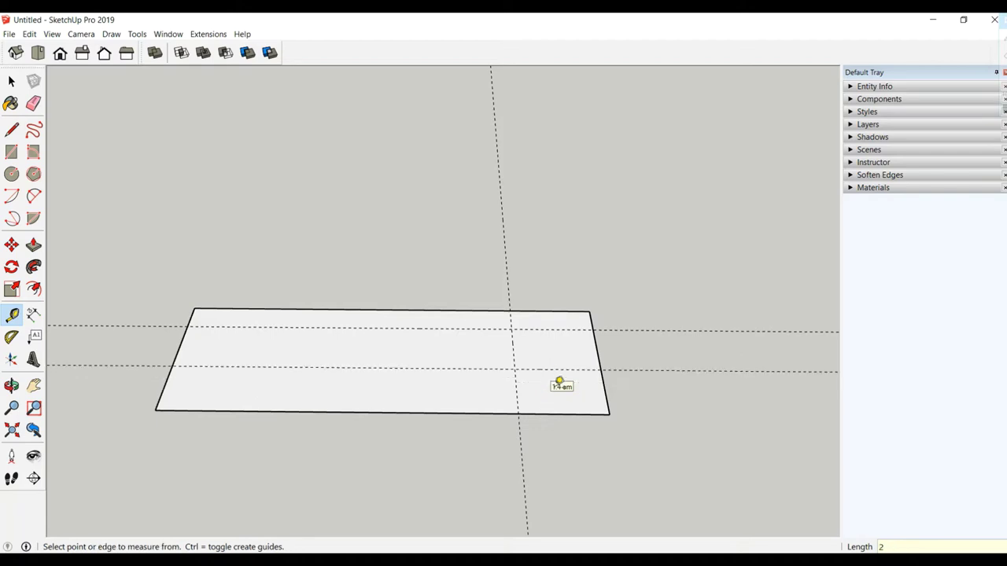
{"action": "left_click", "coordinate": [606, 396]}
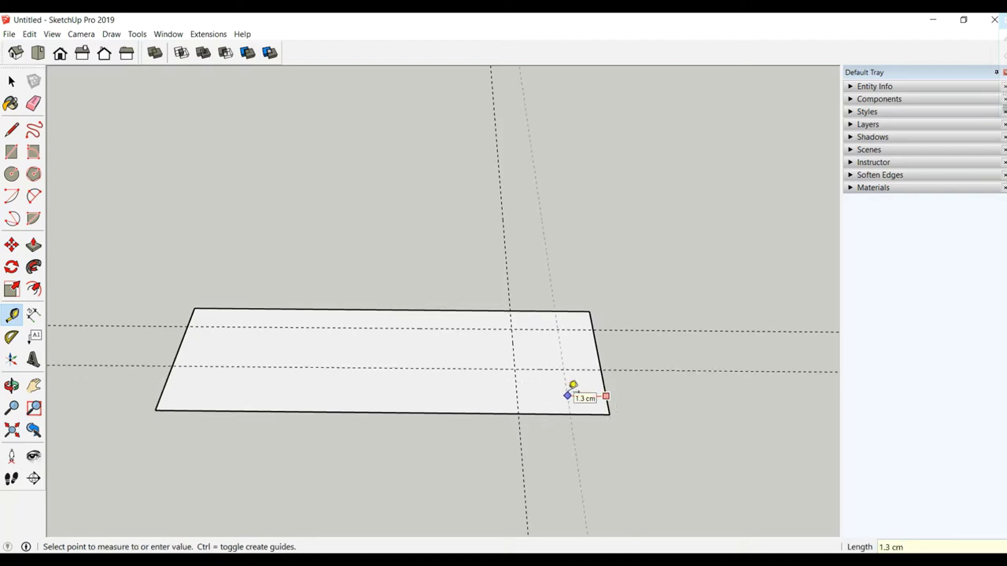
{"action": "left_click", "coordinate": [572, 389]}
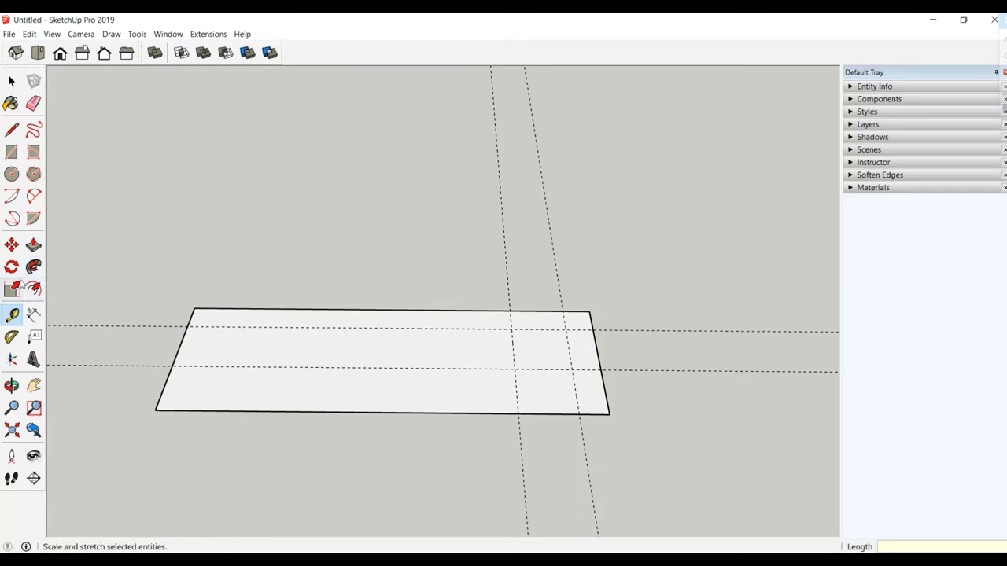
Draw the notch outline along the guides and erase the right edge to cut it out.
{"action": "left_click", "coordinate": [11, 130]}
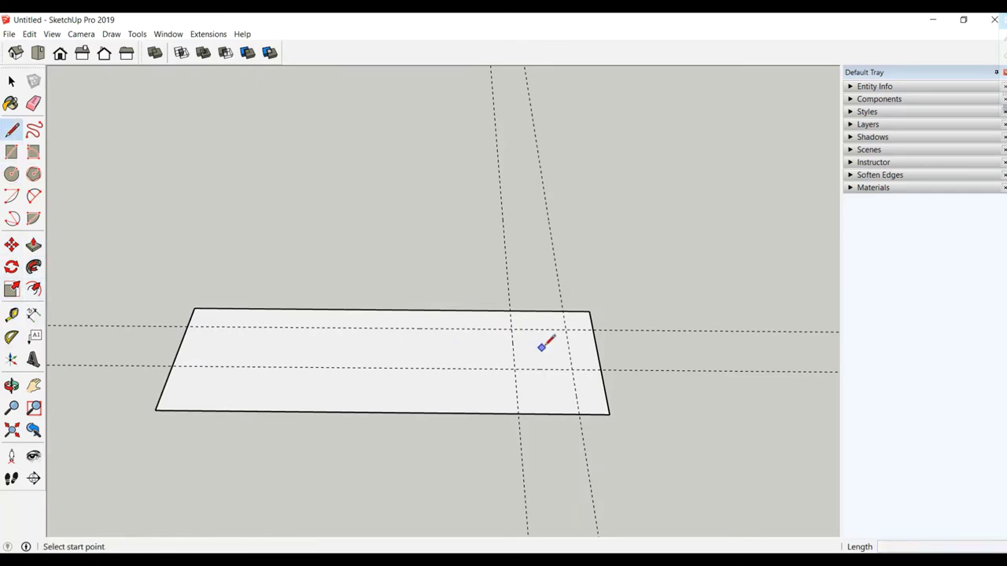
{"action": "left_click", "coordinate": [593, 330]}
{"action": "left_click", "coordinate": [511, 328]}
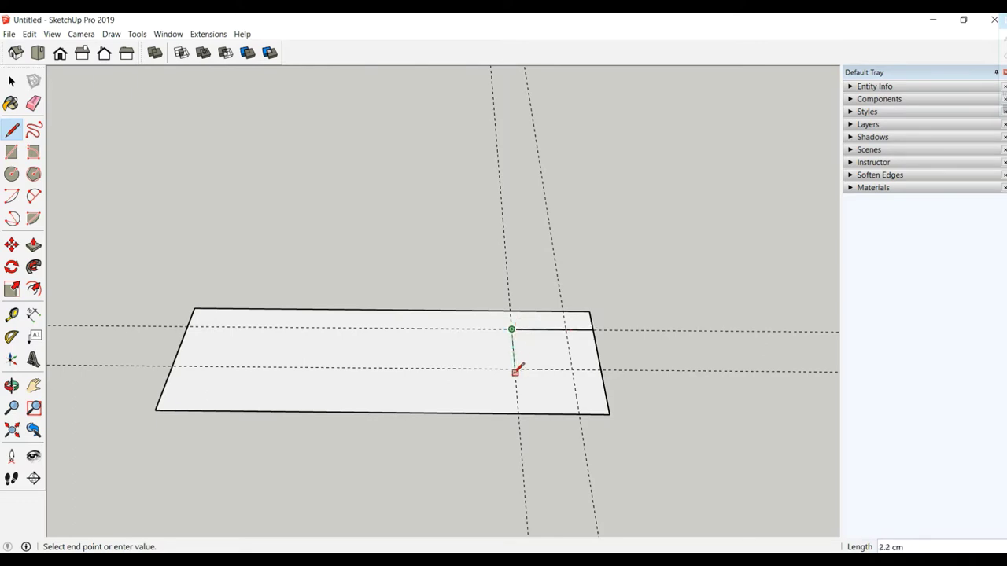
{"action": "left_click", "coordinate": [514, 368]}
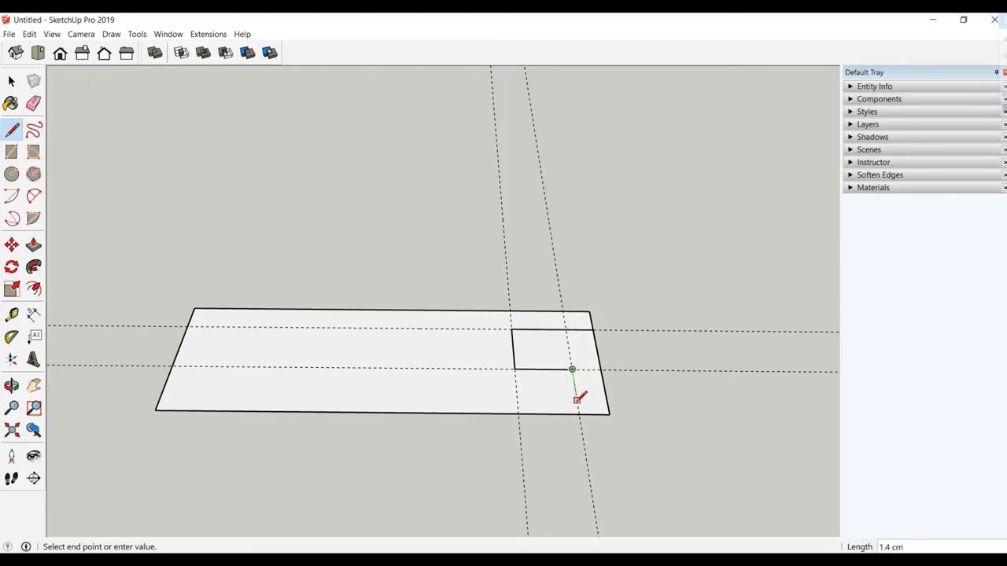
{"action": "left_click", "coordinate": [572, 370]}
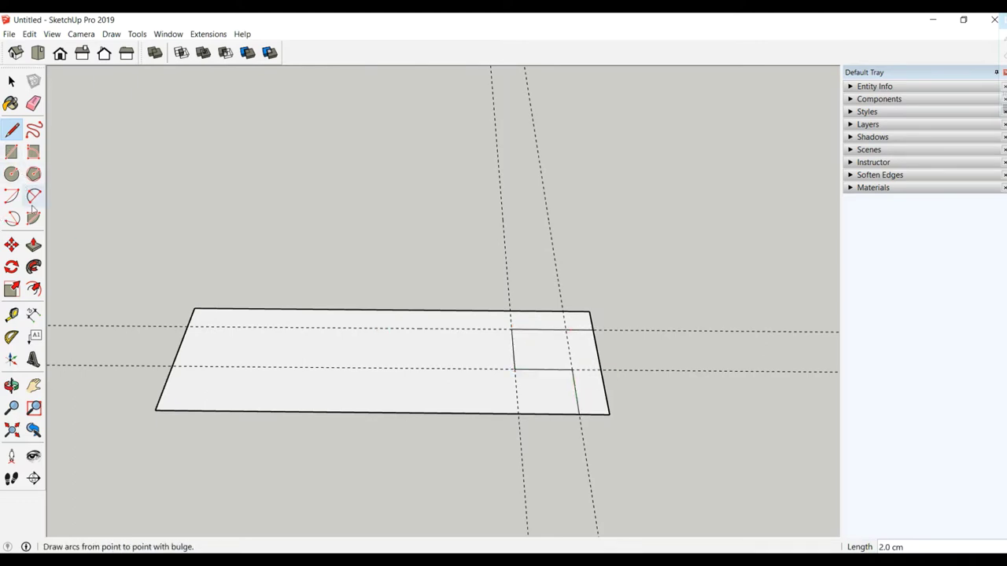
{"action": "left_click", "coordinate": [33, 103]}
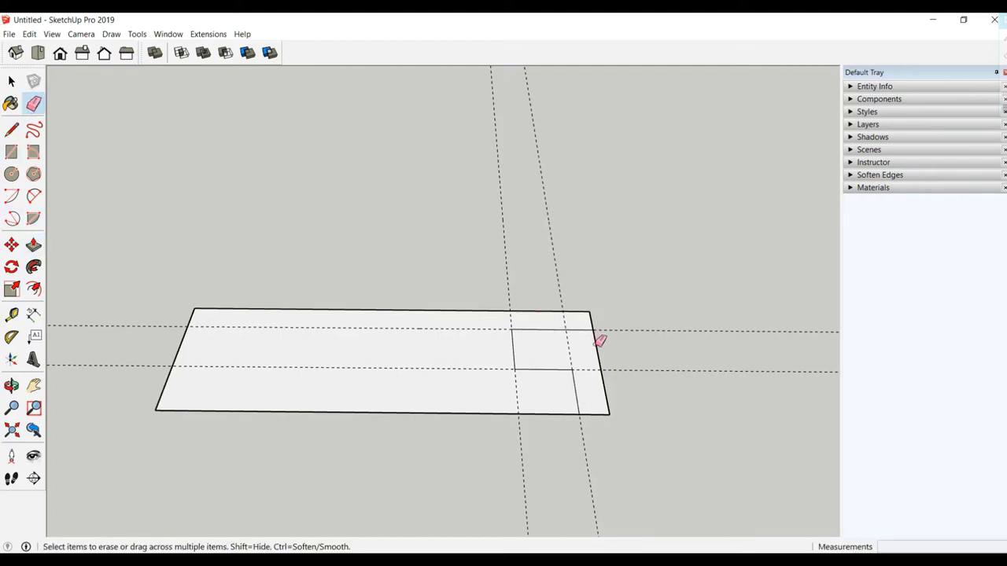
{"action": "left_click", "coordinate": [596, 343]}
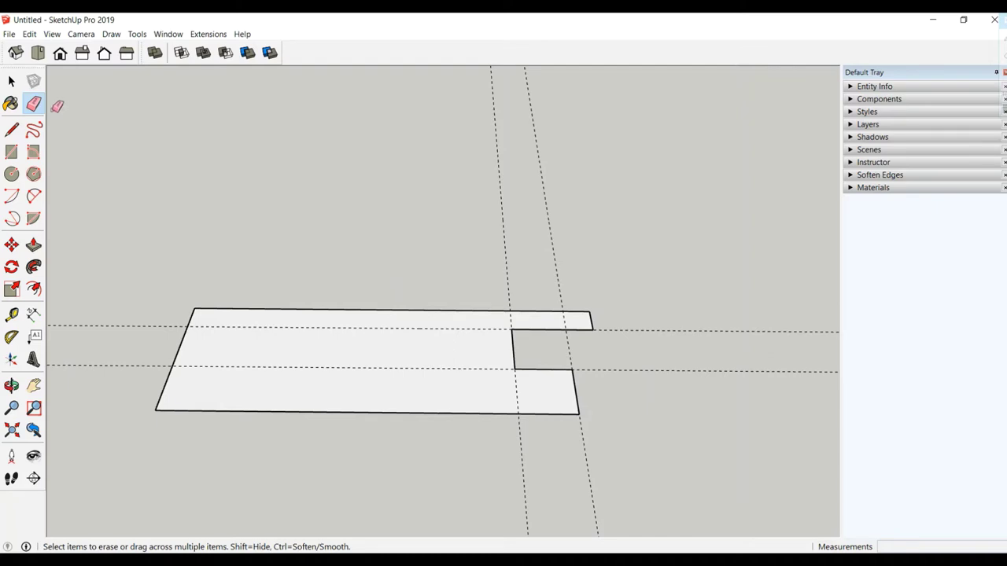
{"action": "left_click", "coordinate": [11, 81]}
Make the notched shape into a group.
{"action": "double_click", "coordinate": [375, 355]}
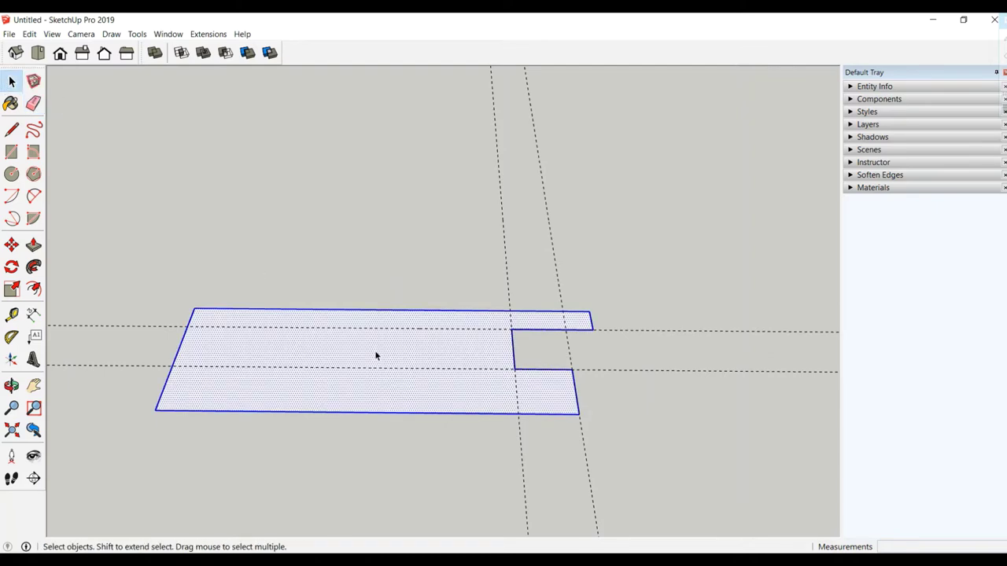
{"action": "right_click", "coordinate": [377, 356]}
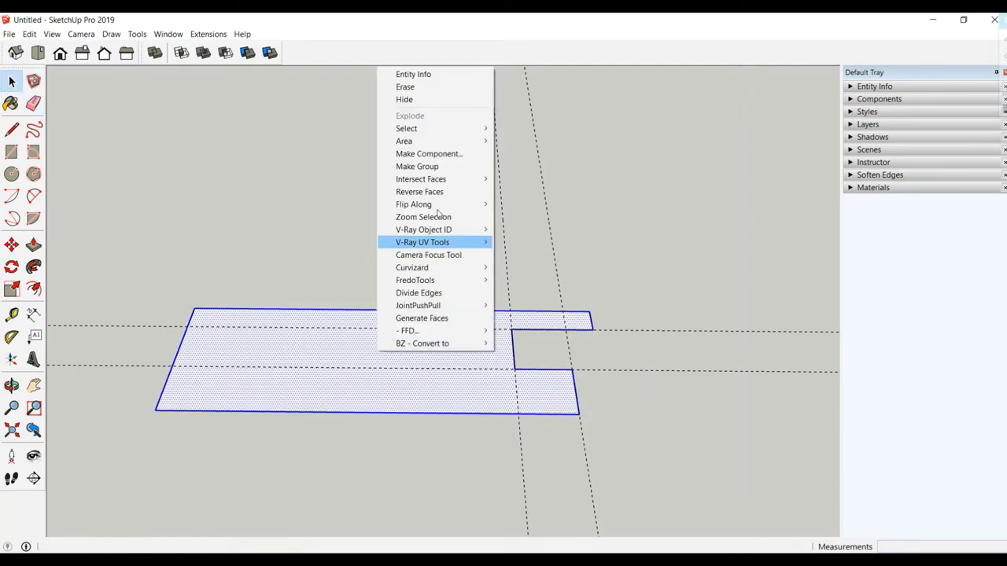
{"action": "left_click", "coordinate": [433, 170]}
Draw a second rectangle anchored at the group's top-right corner.
{"action": "middle_click_drag", "start_coordinate": [660, 359], "coordinate": [505, 375]}
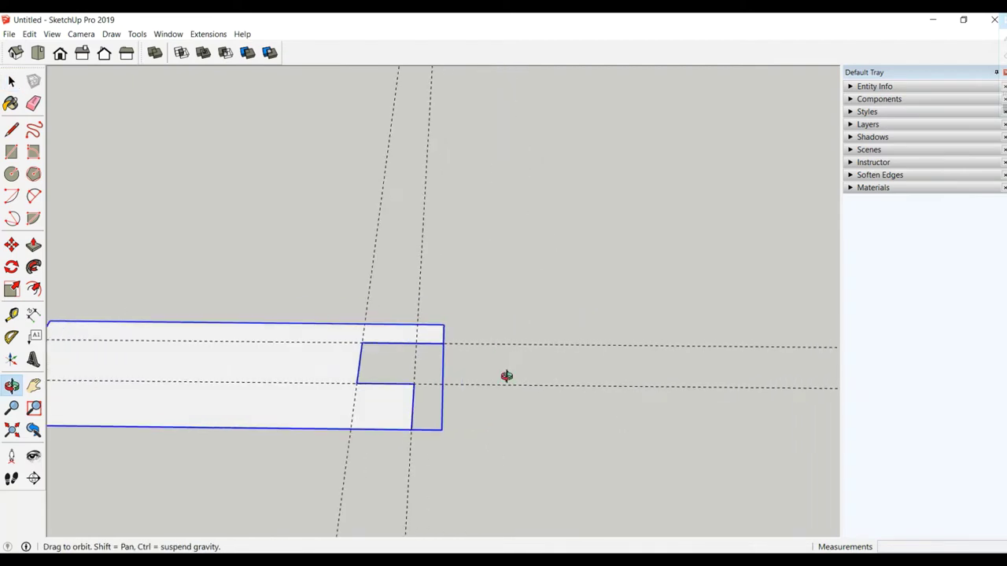
{"action": "left_click", "coordinate": [11, 151]}
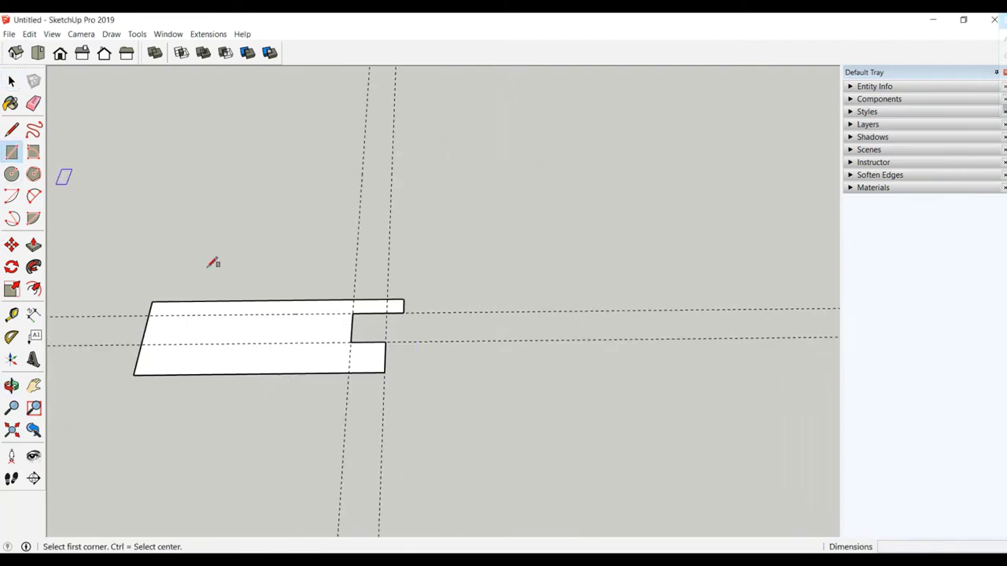
{"action": "left_click", "coordinate": [404, 299]}
{"action": "type", "text": "15,5"}
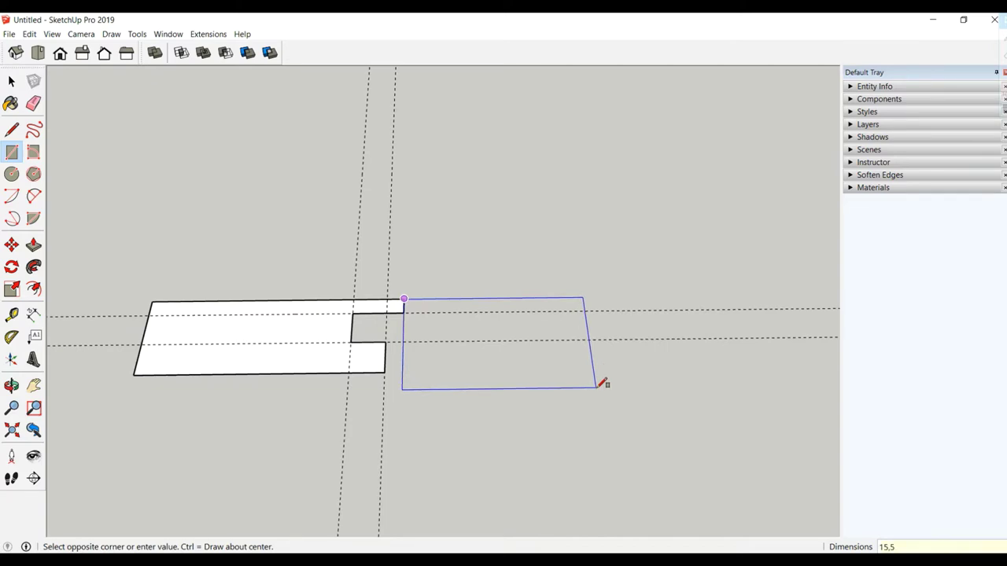
{"action": "left_click", "coordinate": [596, 387]}
{"action": "scroll", "coordinate": [566, 337], "scroll_direction": "up", "scroll_amount": 3}
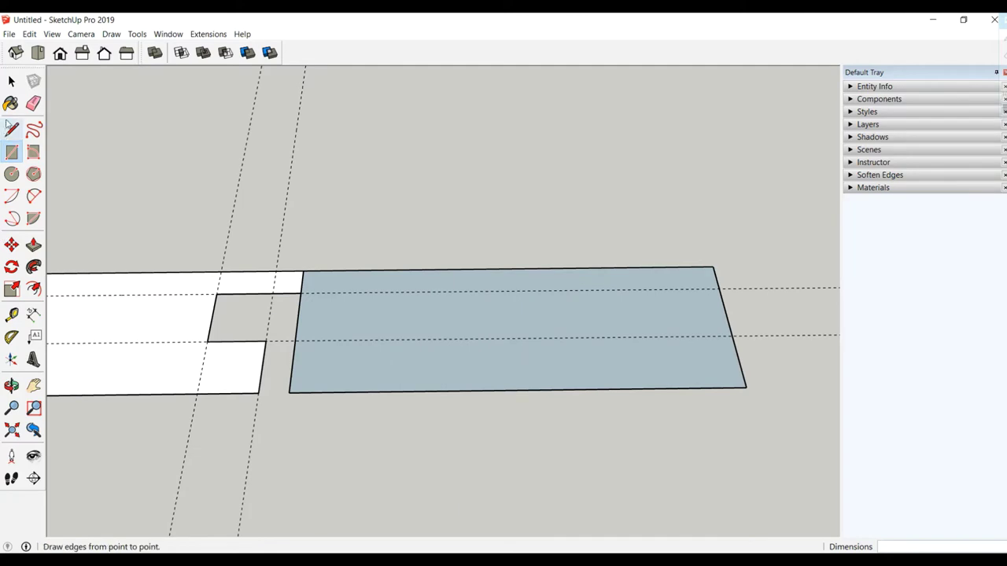
{"action": "left_click", "coordinate": [11, 81]}
Reverse the new rectangle's face to show its white side.
{"action": "left_click", "coordinate": [382, 316]}
{"action": "right_click", "coordinate": [381, 316]}
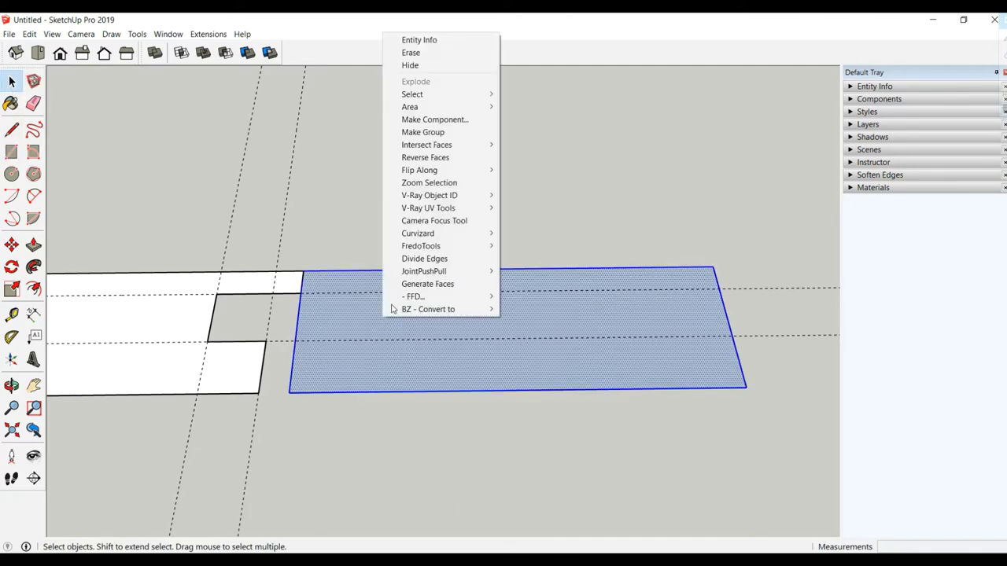
{"action": "left_click", "coordinate": [425, 158]}
{"action": "scroll", "coordinate": [359, 281], "scroll_direction": "up", "scroll_amount": 2}
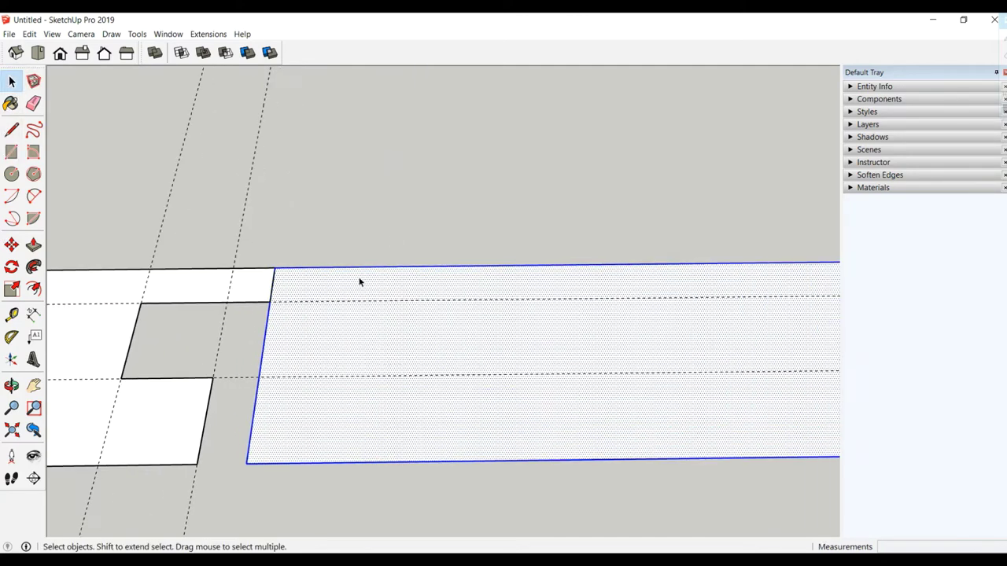
{"action": "middle_click_drag", "start_coordinate": [325, 310], "coordinate": [443, 317], "text": "shift"}
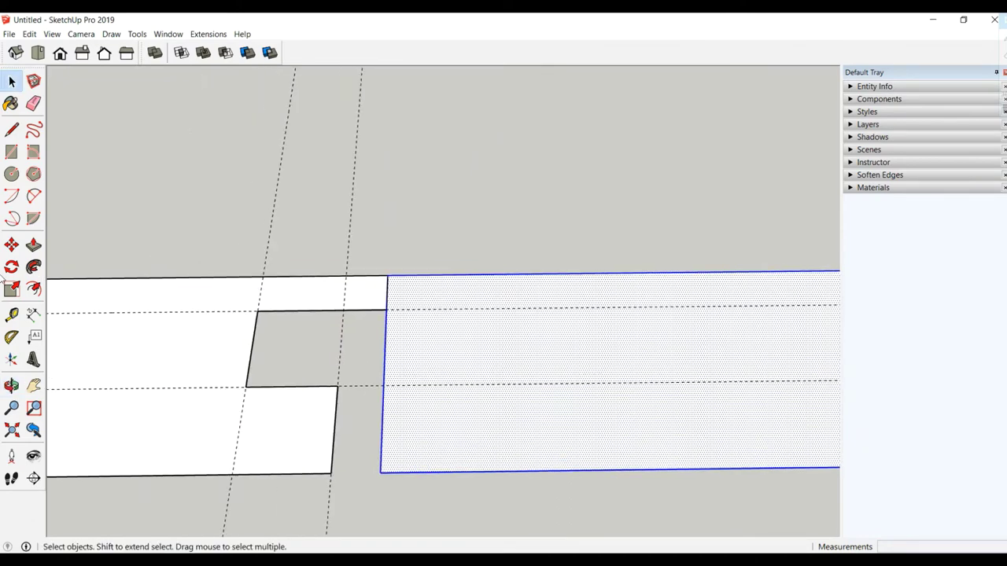
Add guides 3 cm and 2 cm in from the board's left edge.
{"action": "left_click", "coordinate": [11, 313]}
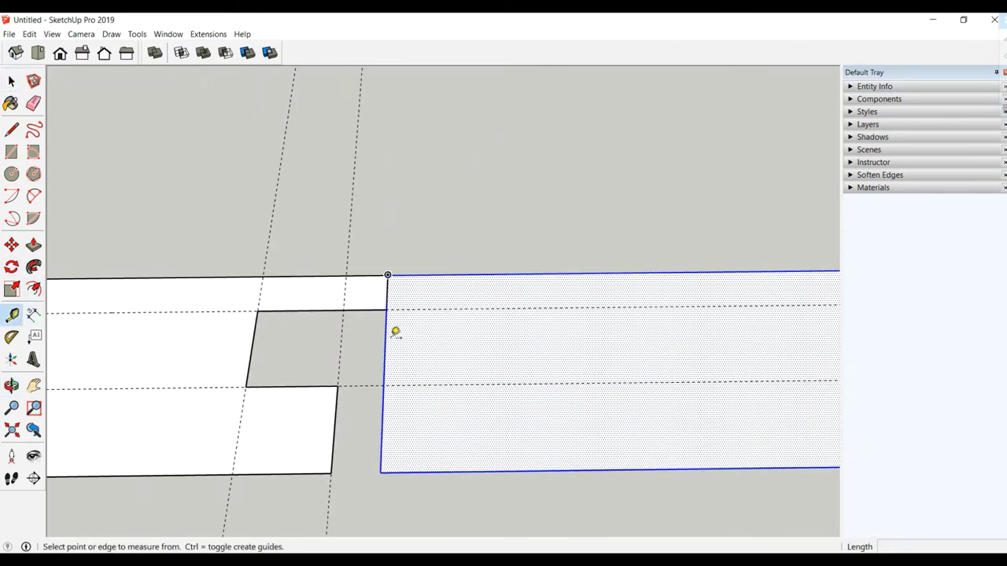
{"action": "left_click", "coordinate": [386, 337]}
{"action": "type", "text": "3"}
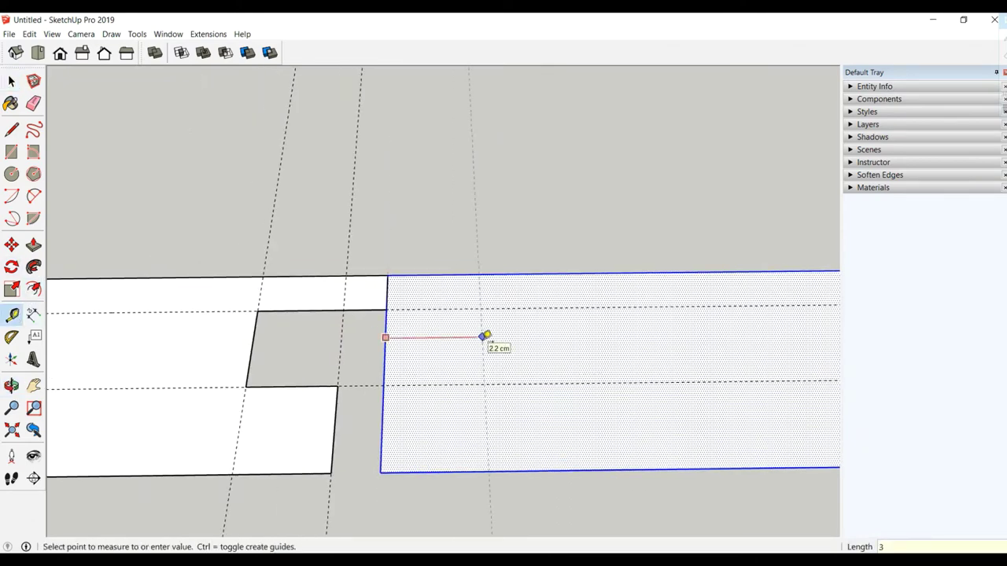
{"action": "key", "text": "Return"}
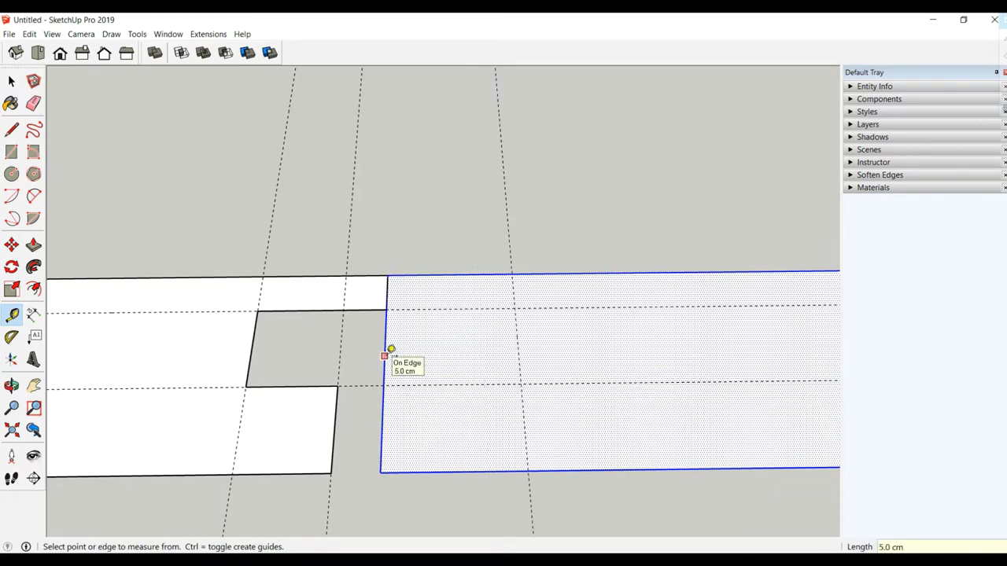
{"action": "left_click", "coordinate": [385, 356]}
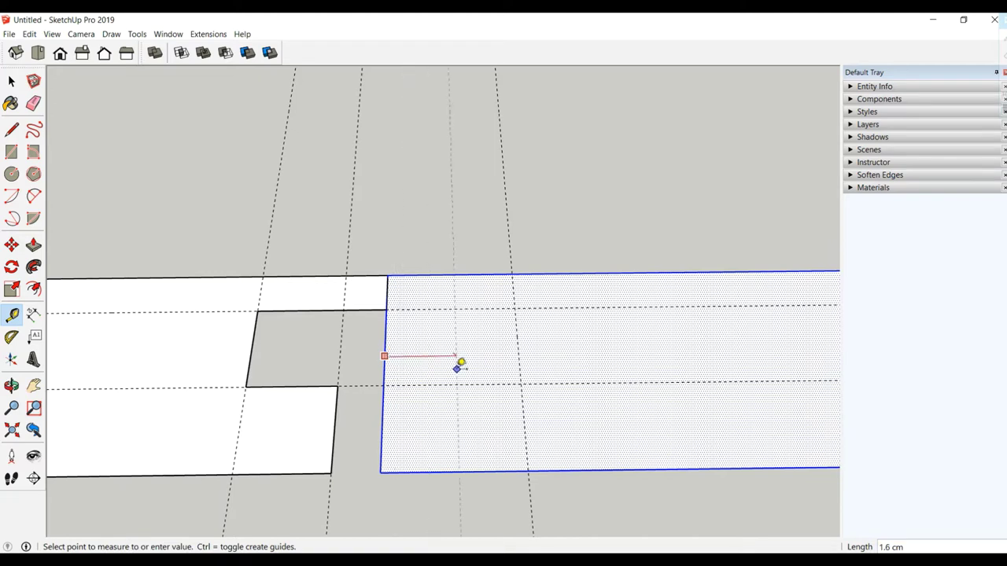
{"action": "key", "text": "Return"}
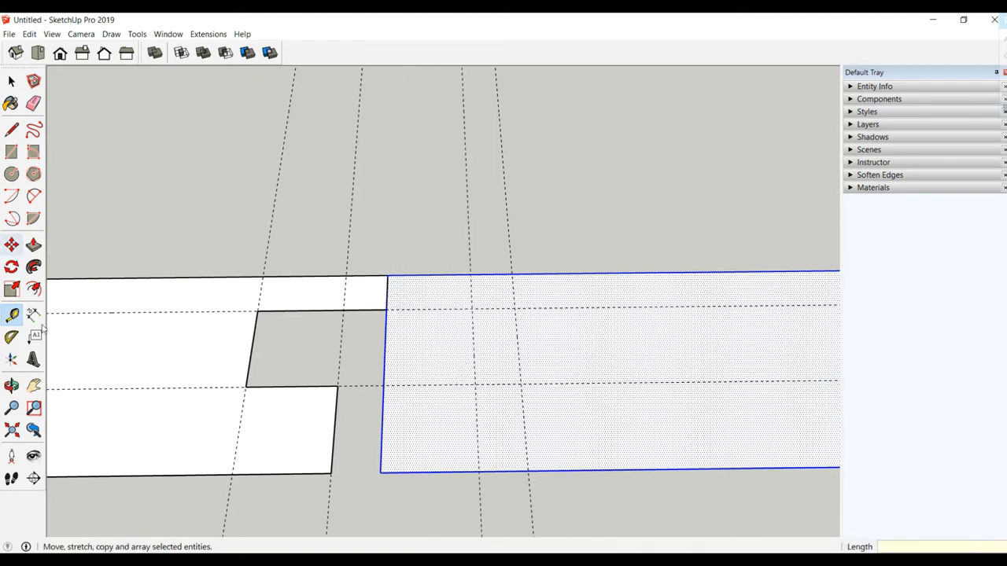
Trace the top notch along the guides from the top edge to the left edge.
{"action": "left_click", "coordinate": [12, 131]}
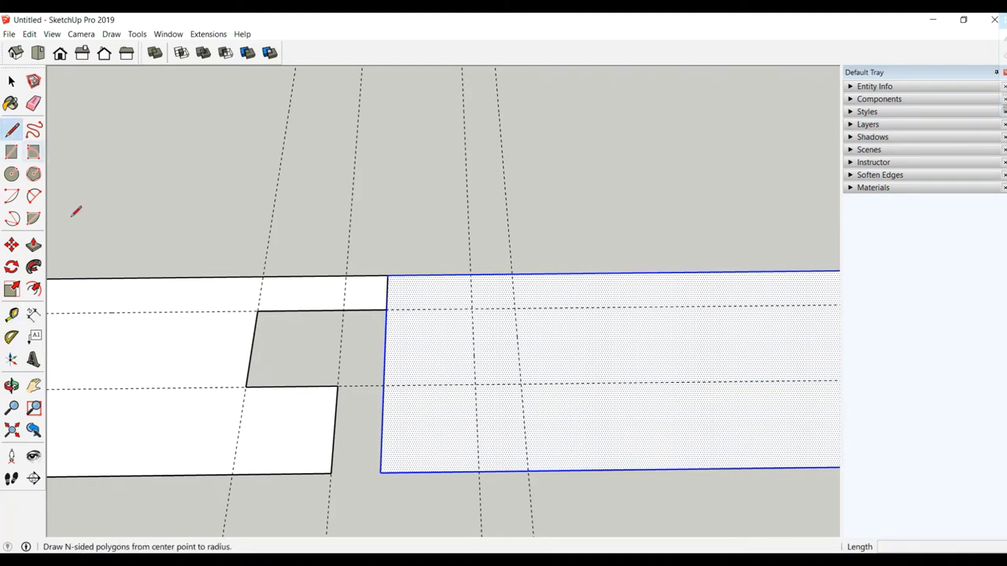
{"action": "left_click", "coordinate": [511, 274]}
{"action": "left_click", "coordinate": [515, 307]}
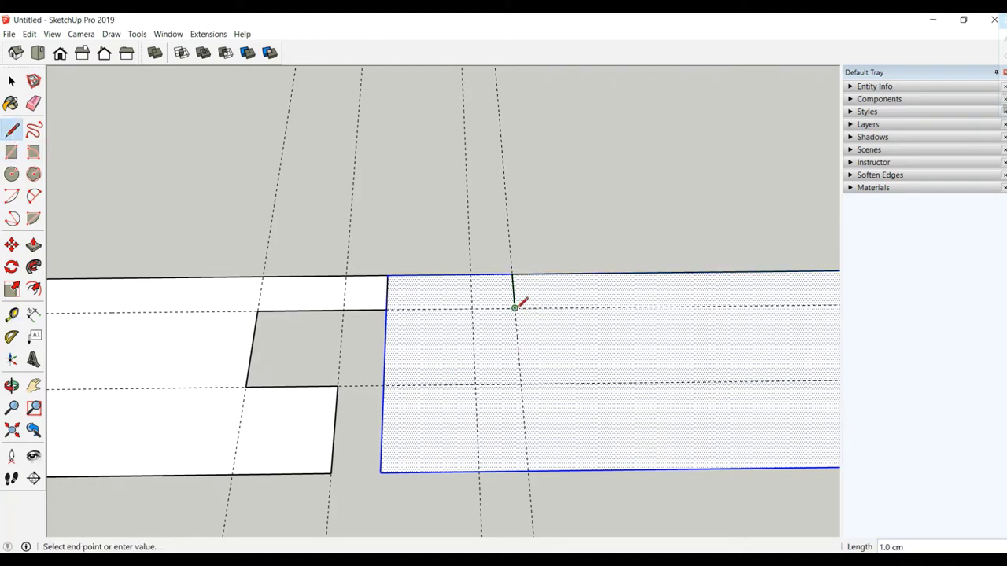
{"action": "left_click", "coordinate": [392, 308]}
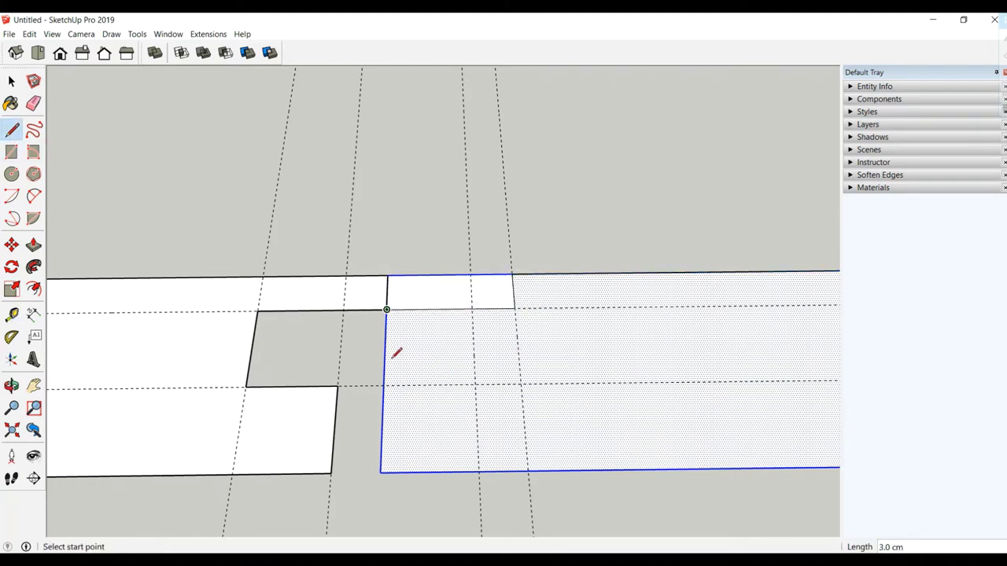
Draw the stepped lower cut-out, with a 4 cm step down to the bottom edge.
{"action": "left_click", "coordinate": [475, 384]}
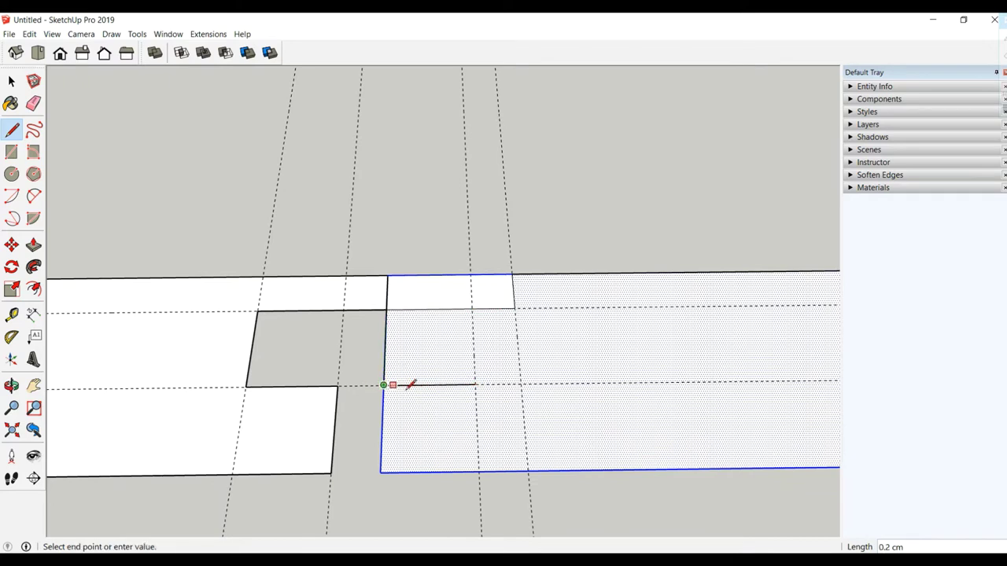
{"action": "left_click", "coordinate": [475, 385]}
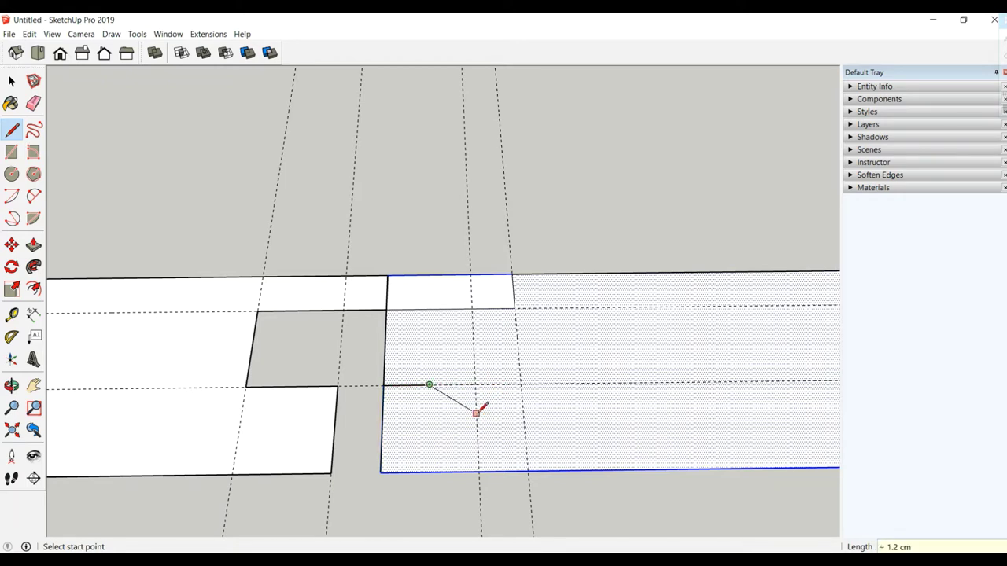
{"action": "key", "text": "ctrl+z"}
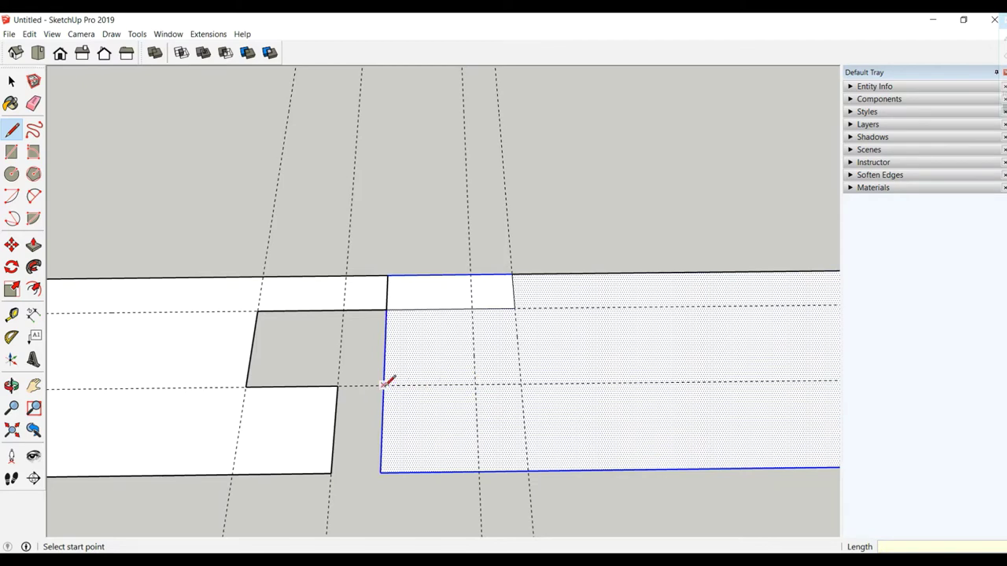
{"action": "left_click", "coordinate": [383, 385]}
{"action": "left_click", "coordinate": [475, 384]}
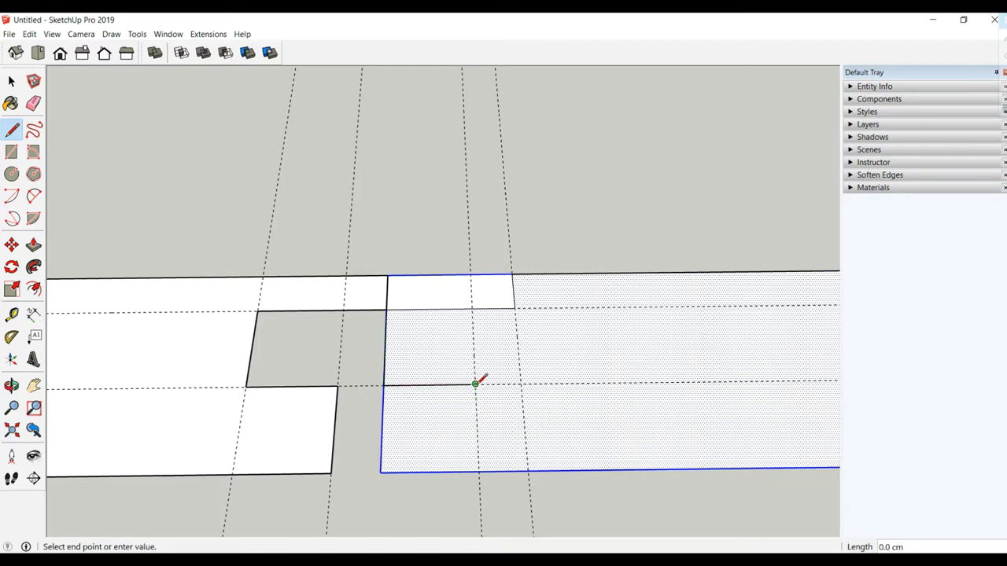
{"action": "left_click", "coordinate": [476, 425]}
{"action": "middle_click_drag", "start_coordinate": [476, 426], "coordinate": [331, 424], "text": "shift"}
{"action": "scroll", "coordinate": [331, 424], "scroll_direction": "down", "scroll_amount": 2}
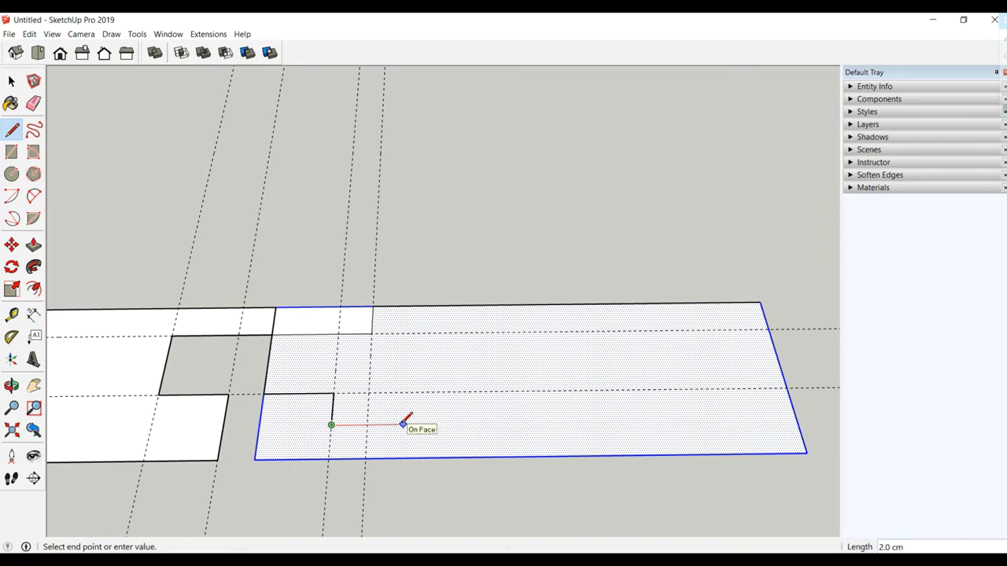
{"action": "key", "text": "Return"}
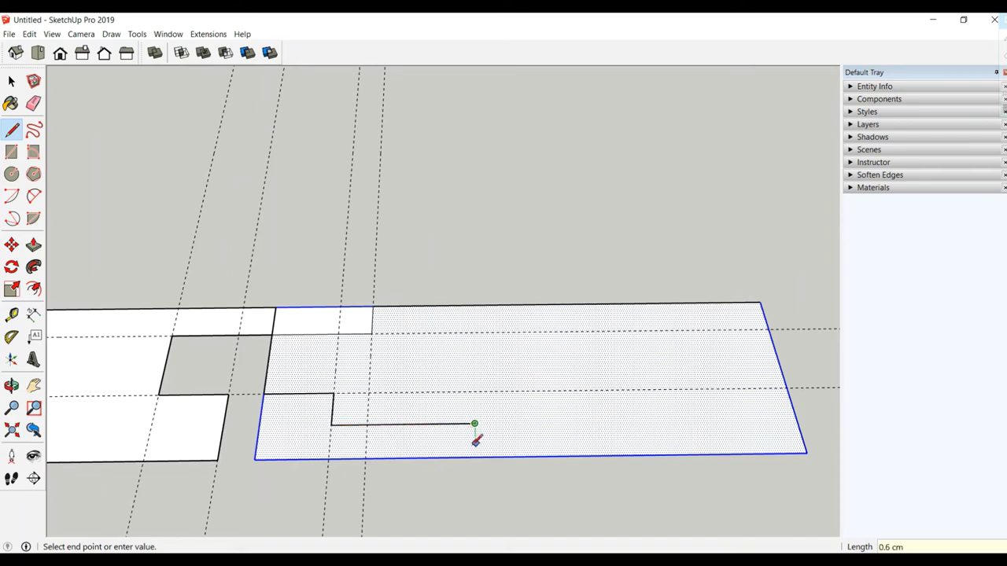
{"action": "left_click", "coordinate": [476, 456]}
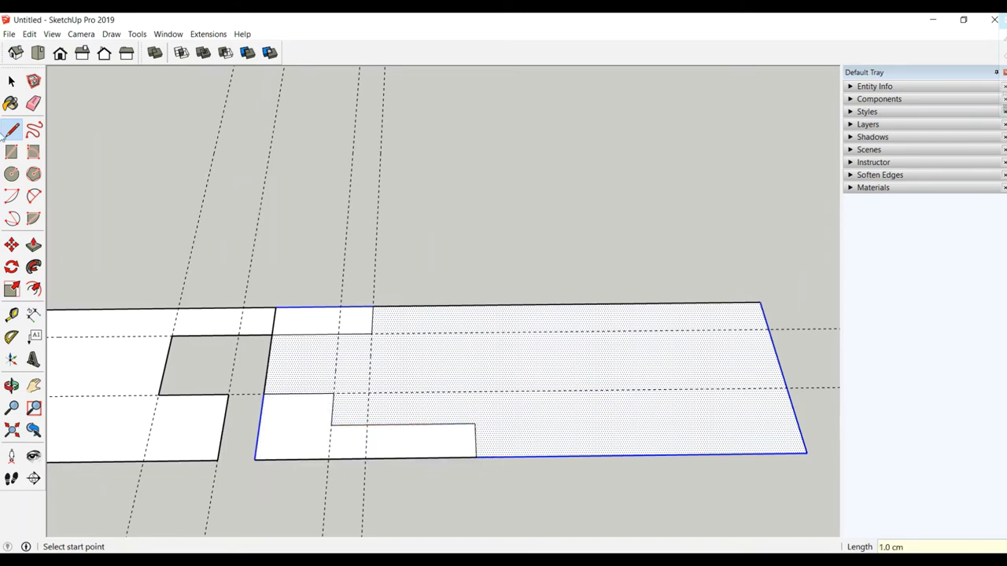
{"action": "left_click", "coordinate": [33, 103]}
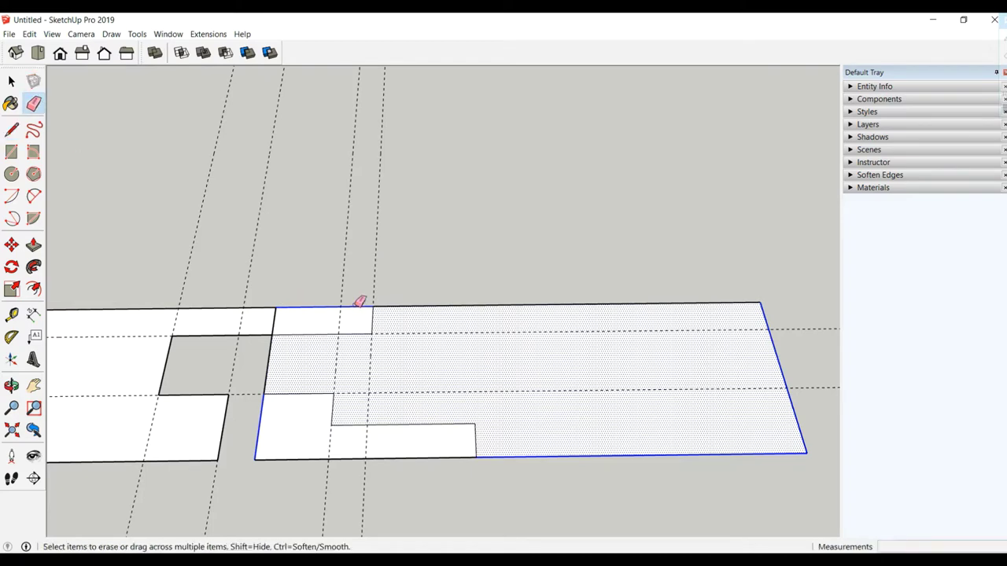
Erase the top notch and lower step pieces, then move the board 2.2 cm right.
{"action": "left_click", "coordinate": [359, 306]}
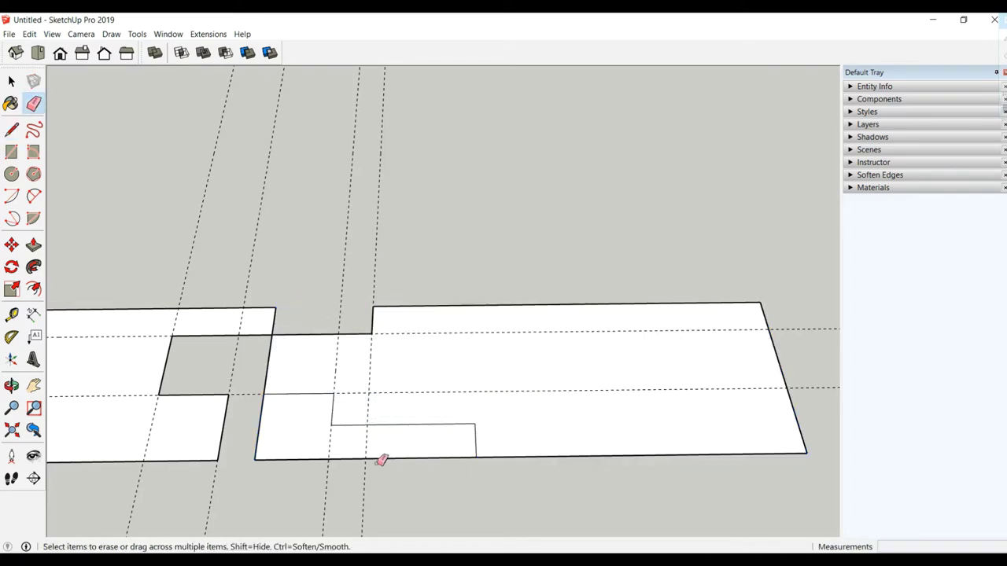
{"action": "left_click", "coordinate": [404, 457]}
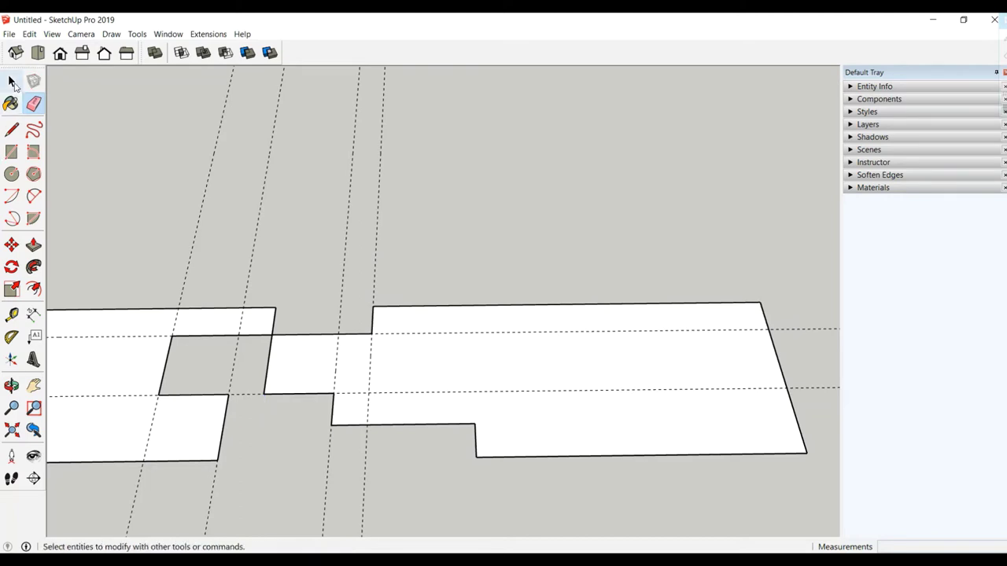
{"action": "left_click", "coordinate": [12, 81]}
{"action": "left_click", "coordinate": [574, 375]}
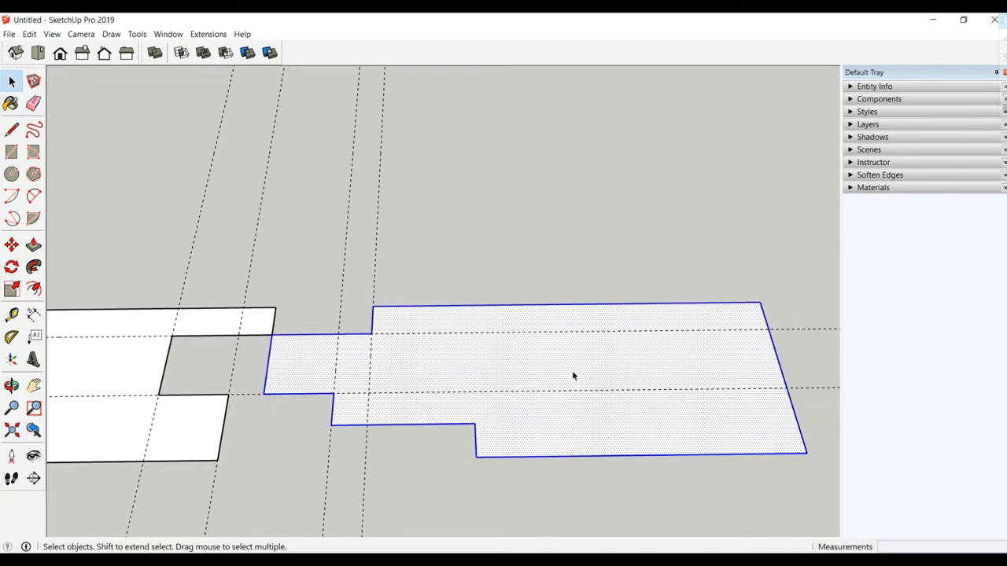
{"action": "left_click", "coordinate": [12, 245]}
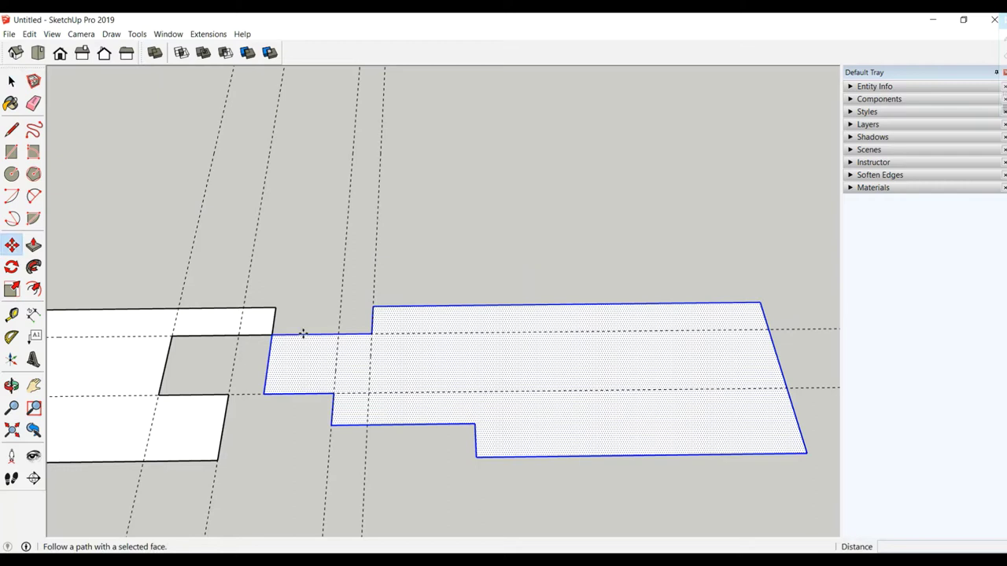
{"action": "left_click", "coordinate": [554, 369]}
{"action": "left_click", "coordinate": [624, 372]}
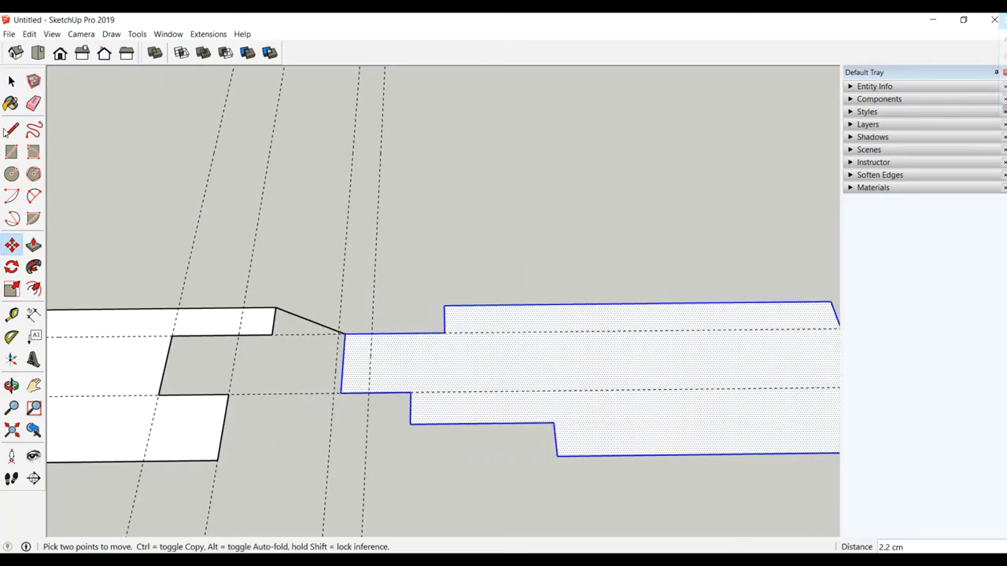
Delete the stray sloped edge left between the two boards.
{"action": "left_click", "coordinate": [12, 82]}
{"action": "left_click", "coordinate": [18, 84]}
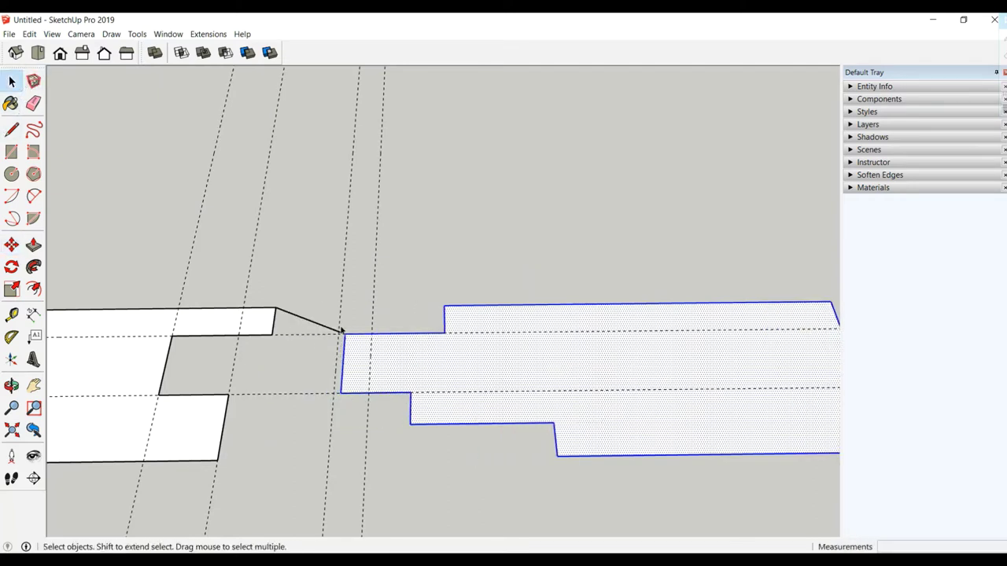
{"action": "key", "text": "ctrl+t"}
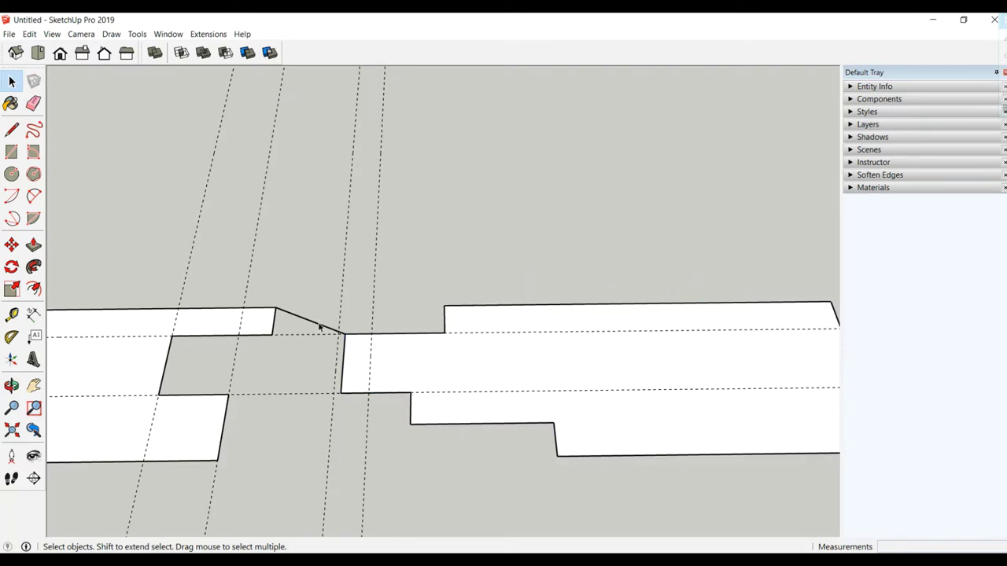
{"action": "left_click", "coordinate": [319, 327]}
{"action": "key", "text": "Delete"}
{"action": "scroll", "coordinate": [330, 346], "scroll_direction": "down", "scroll_amount": 3}
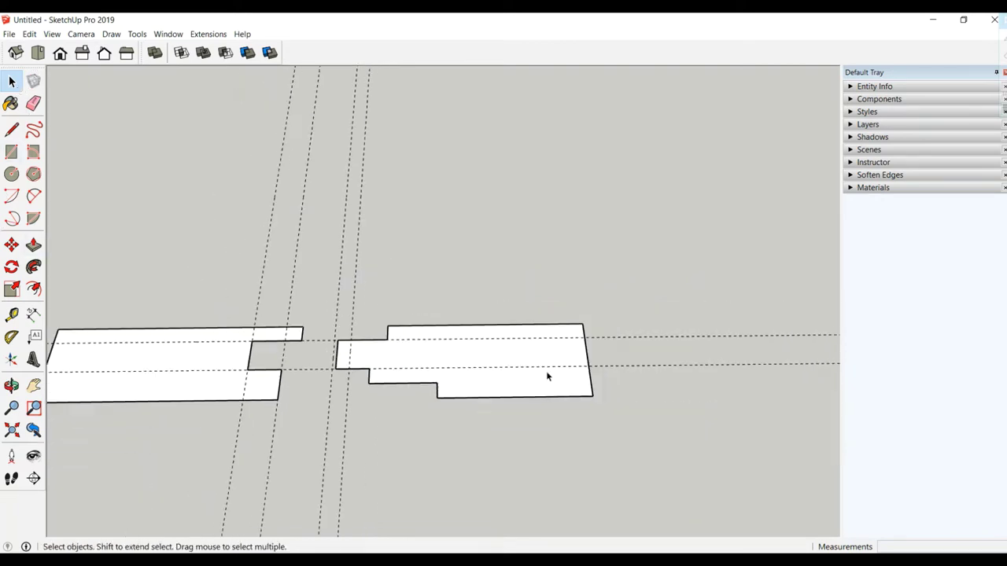
Group the shaped board and delete all guide lines.
{"action": "left_click", "coordinate": [506, 356]}
{"action": "right_click", "coordinate": [506, 355]}
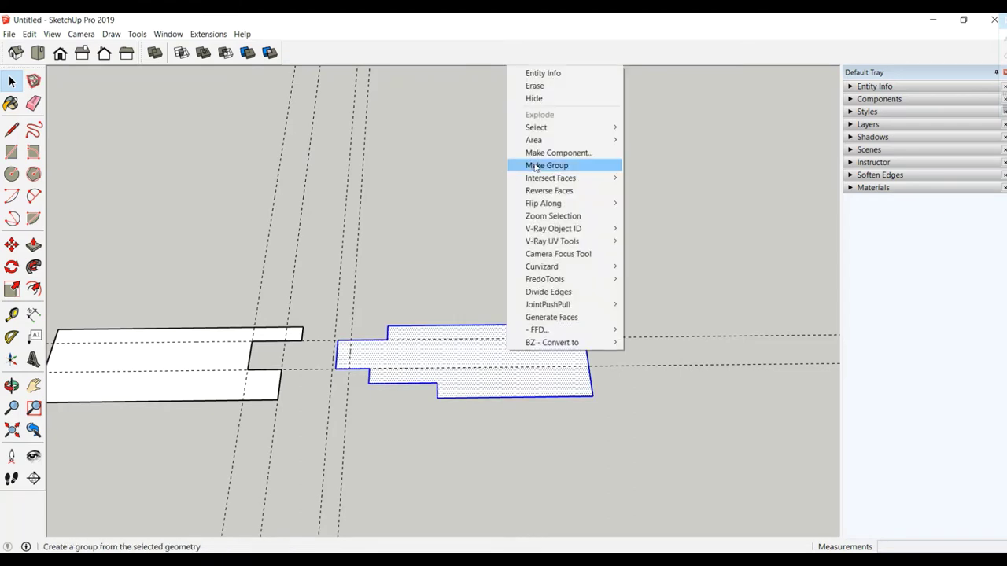
{"action": "left_click", "coordinate": [540, 162]}
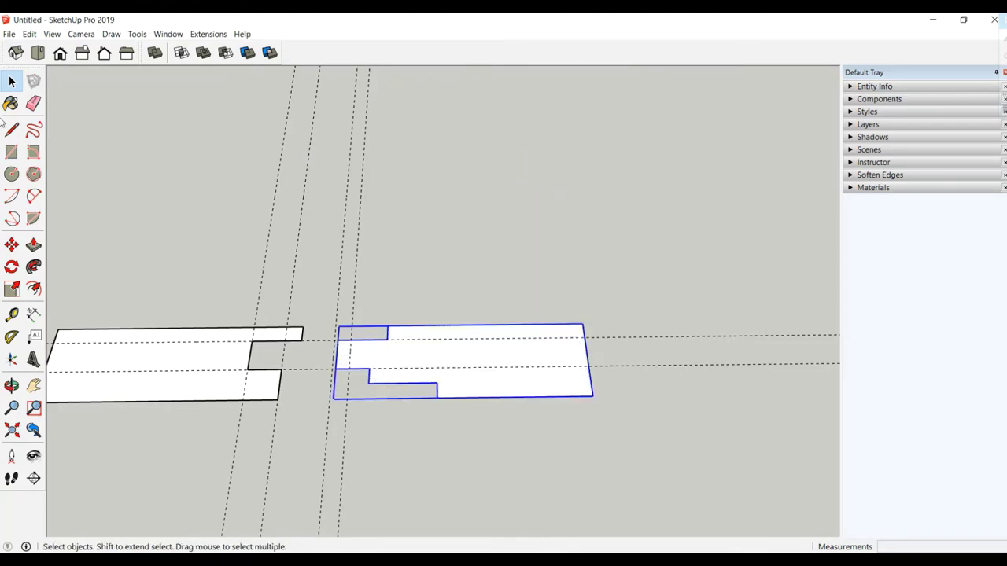
{"action": "left_click", "coordinate": [29, 34]}
{"action": "left_click", "coordinate": [89, 142]}
{"action": "scroll", "coordinate": [272, 225], "scroll_direction": "down", "scroll_amount": 3}
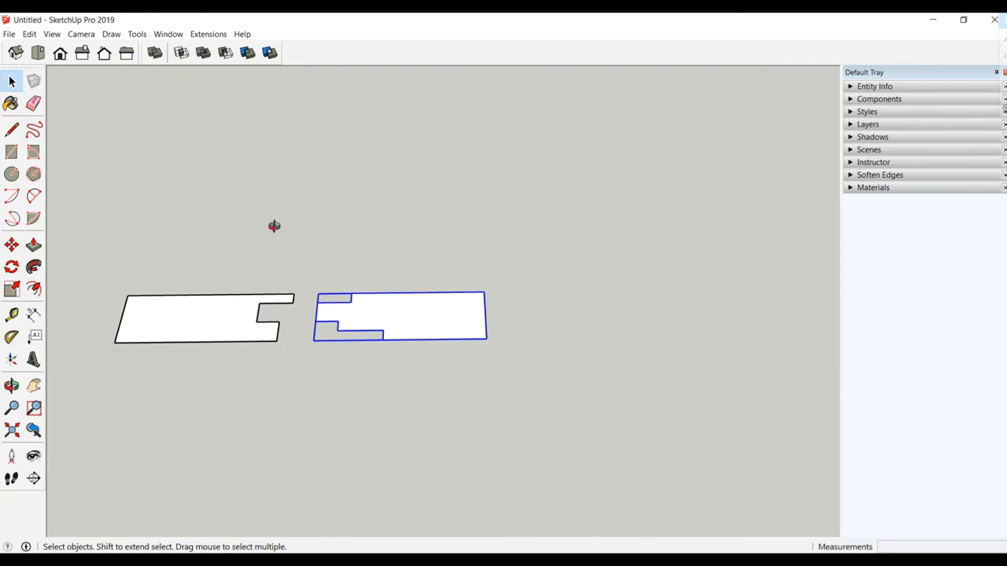
Move the grouped board 27.7 cm away from the notched piece.
{"action": "mouse_move", "coordinate": [272, 225]}
{"action": "middle_mouse_down"}
{"action": "mouse_move", "coordinate": [499, 260]}
{"action": "mouse_move", "coordinate": [533, 312]}
{"action": "middle_mouse_up"}
{"action": "middle_click_drag", "start_coordinate": [595, 412], "coordinate": [315, 319]}
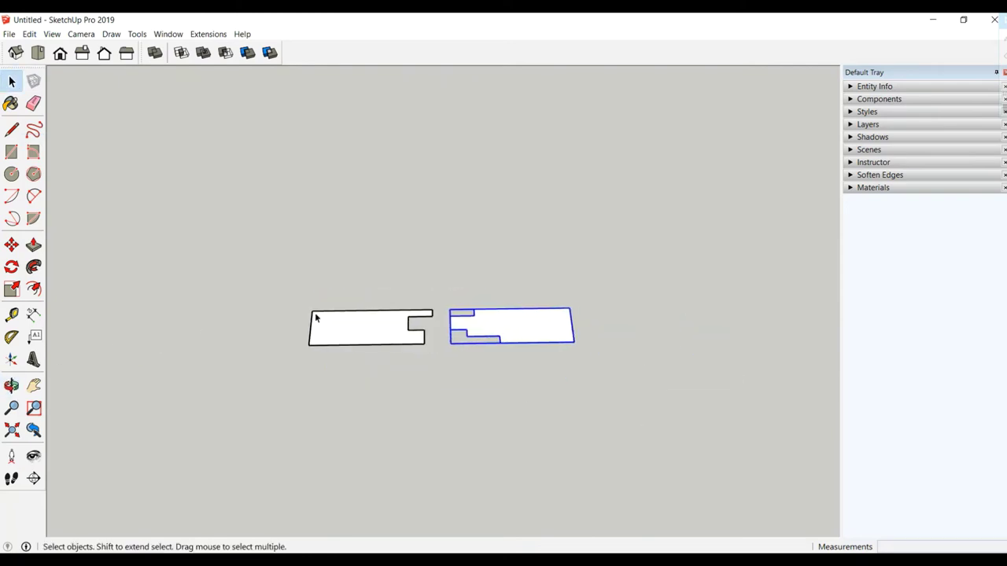
{"action": "left_click", "coordinate": [12, 245]}
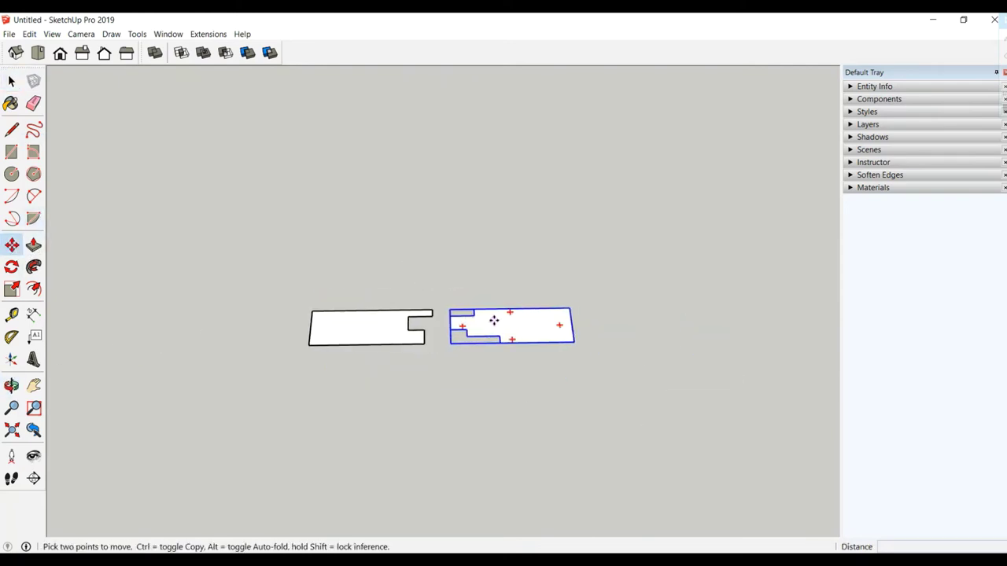
{"action": "left_click", "coordinate": [494, 319]}
{"action": "left_click", "coordinate": [335, 211]}
Select the lower notched profile and choose Edit Group on it.
{"action": "middle_click_drag", "start_coordinate": [353, 257], "coordinate": [339, 307]}
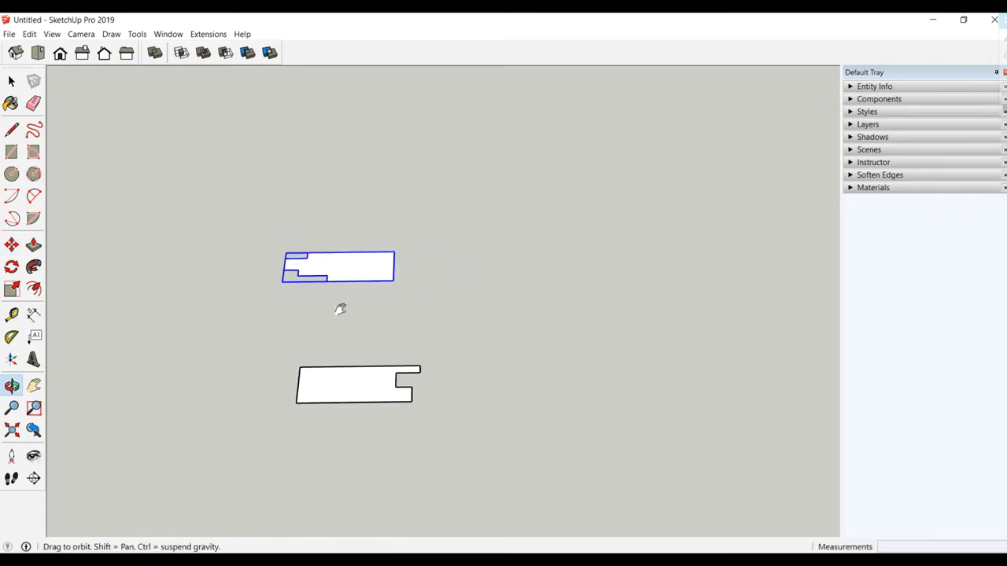
{"action": "scroll", "coordinate": [386, 416], "scroll_direction": "up", "scroll_amount": 2}
{"action": "middle_click_drag", "start_coordinate": [385, 416], "coordinate": [350, 332]}
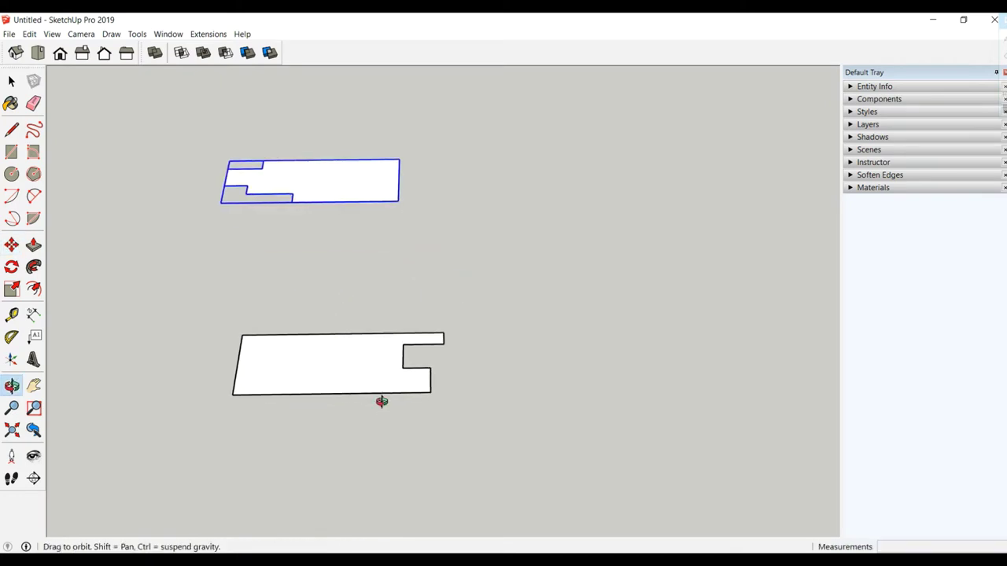
{"action": "key", "text": "space"}
{"action": "left_click", "coordinate": [346, 351]}
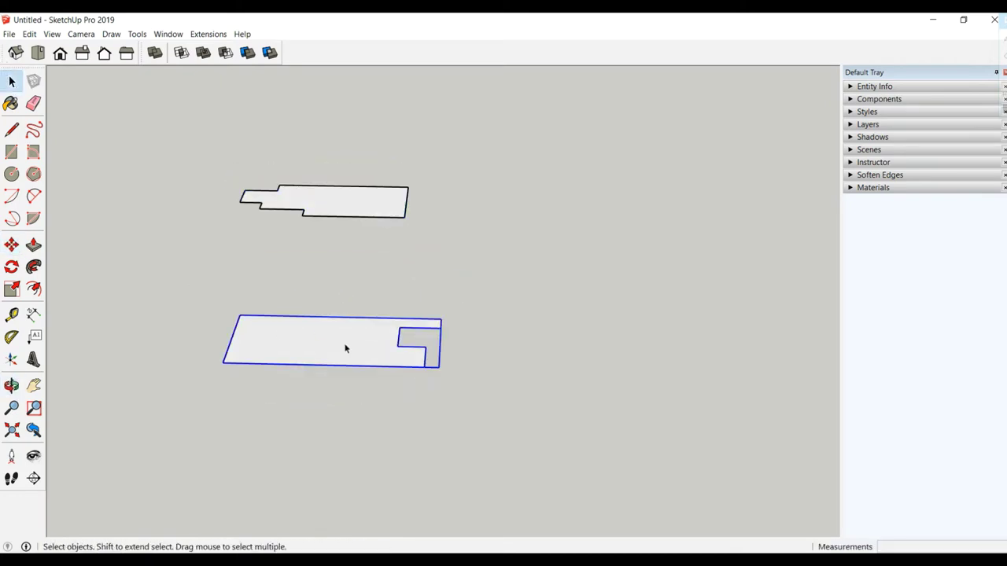
{"action": "right_click", "coordinate": [345, 352]}
{"action": "left_click", "coordinate": [405, 140]}
Push/pull the profile face up 210 cm into a tall board, then exit the group.
{"action": "middle_click_drag", "start_coordinate": [359, 274], "coordinate": [328, 401]}
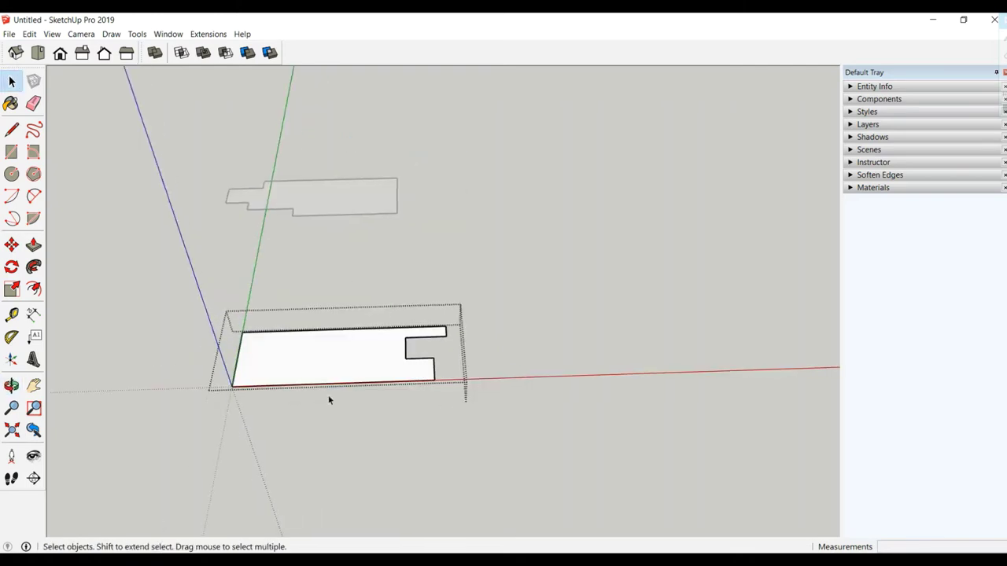
{"action": "left_click", "coordinate": [329, 378]}
{"action": "left_click", "coordinate": [11, 244]}
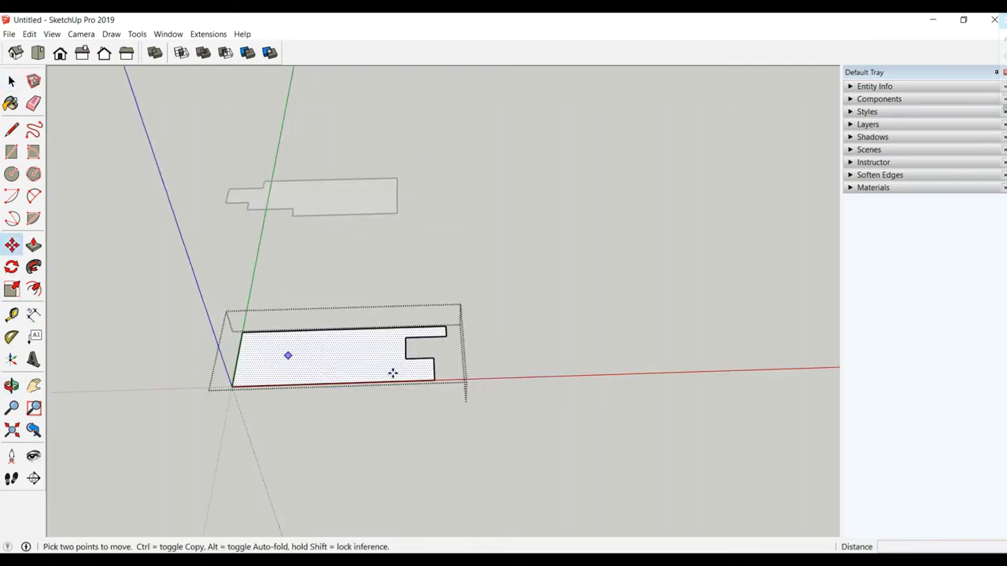
{"action": "left_click", "coordinate": [33, 245]}
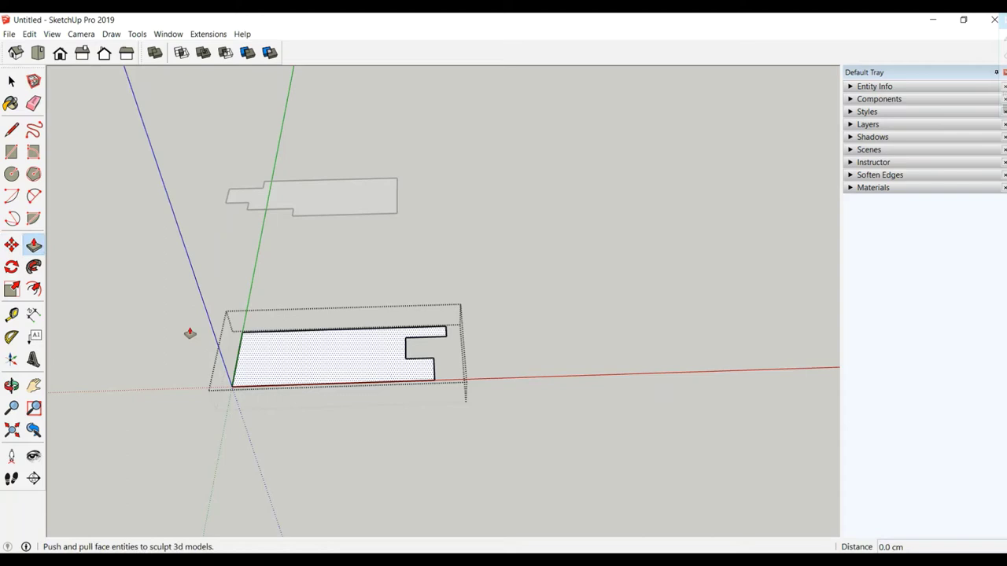
{"action": "left_click", "coordinate": [342, 356]}
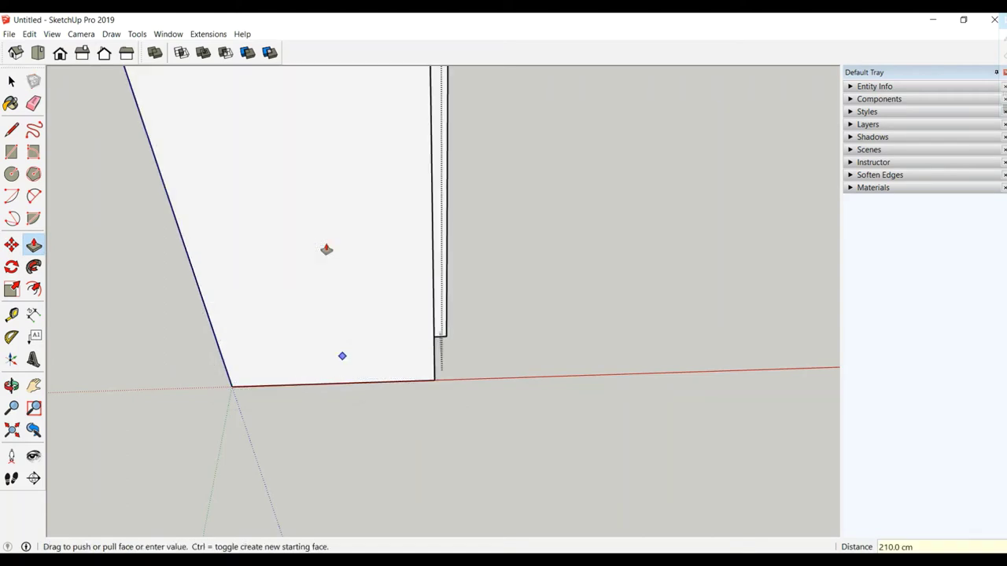
{"action": "key", "text": "Return"}
{"action": "scroll", "coordinate": [332, 265], "scroll_direction": "down", "scroll_amount": 10}
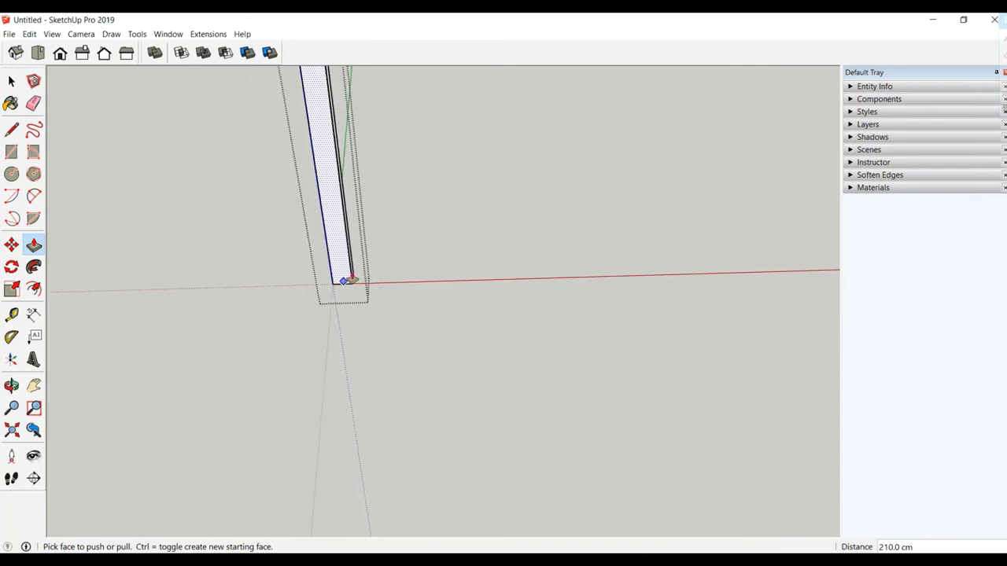
{"action": "middle_click_drag", "start_coordinate": [346, 285], "coordinate": [330, 357]}
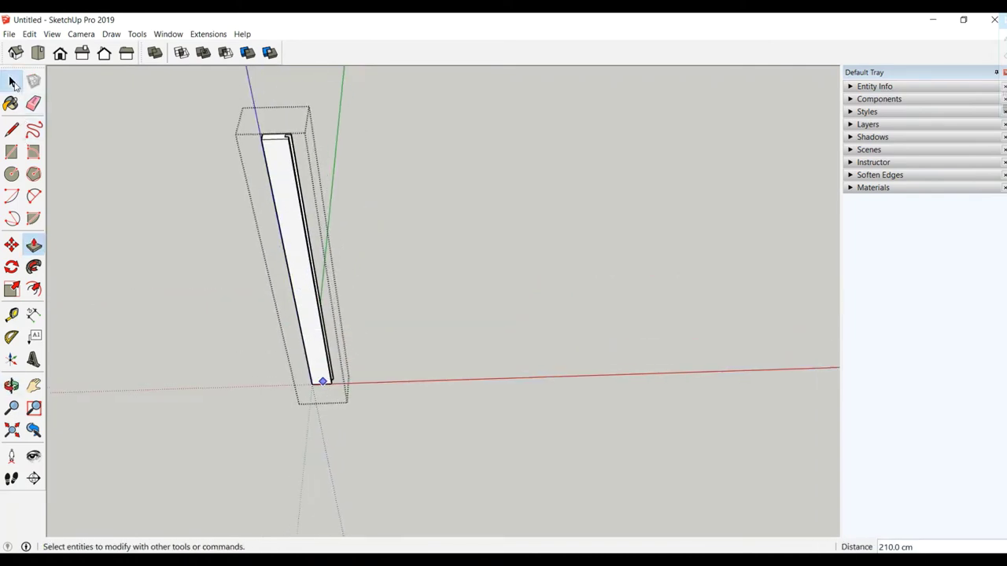
{"action": "left_click", "coordinate": [12, 81]}
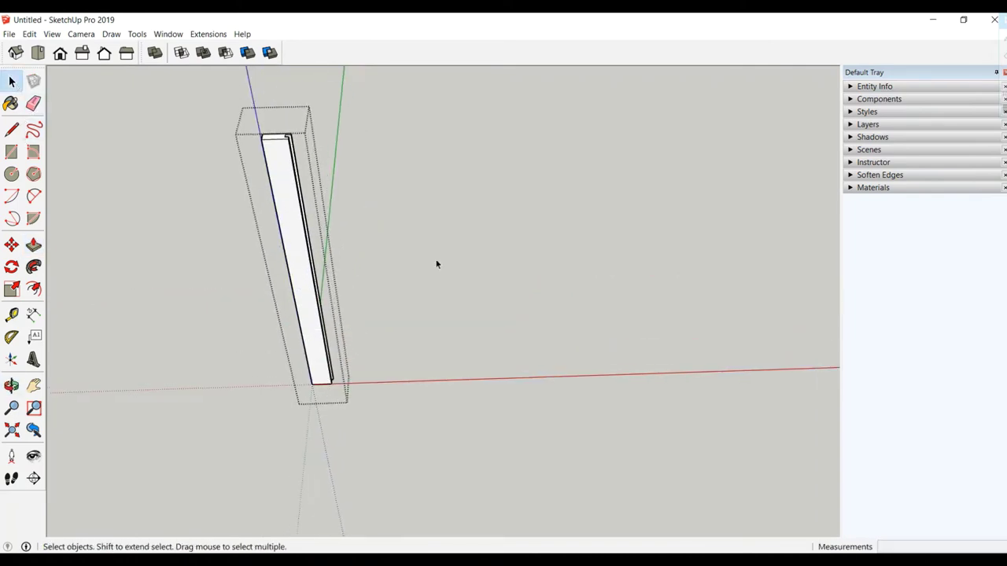
Copy the tall board 90 cm along the red axis.
{"action": "triple_click", "coordinate": [306, 343]}
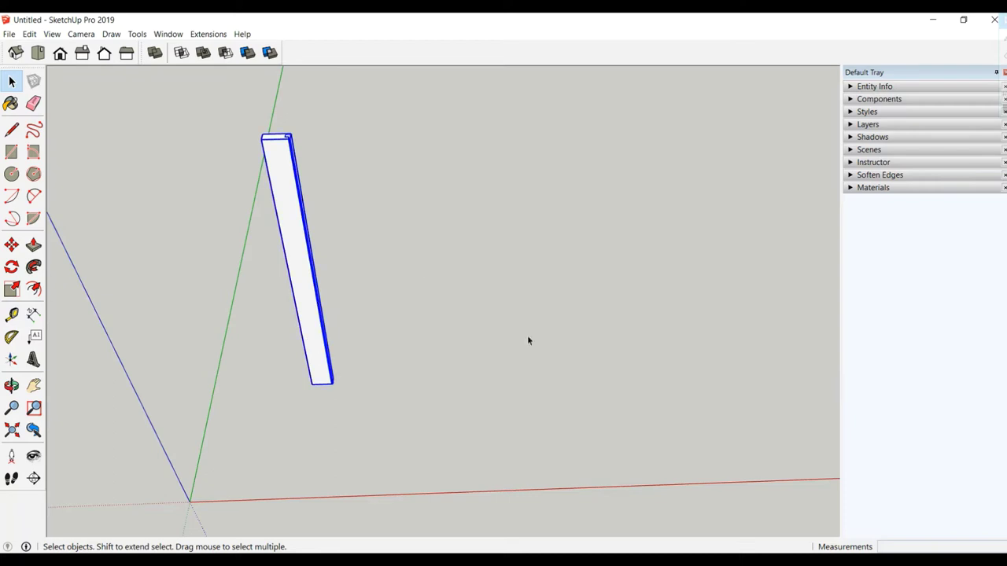
{"action": "left_click", "coordinate": [11, 246]}
{"action": "key", "text": "ctrl"}
{"action": "left_click", "coordinate": [312, 383]}
{"action": "type", "text": "90"}
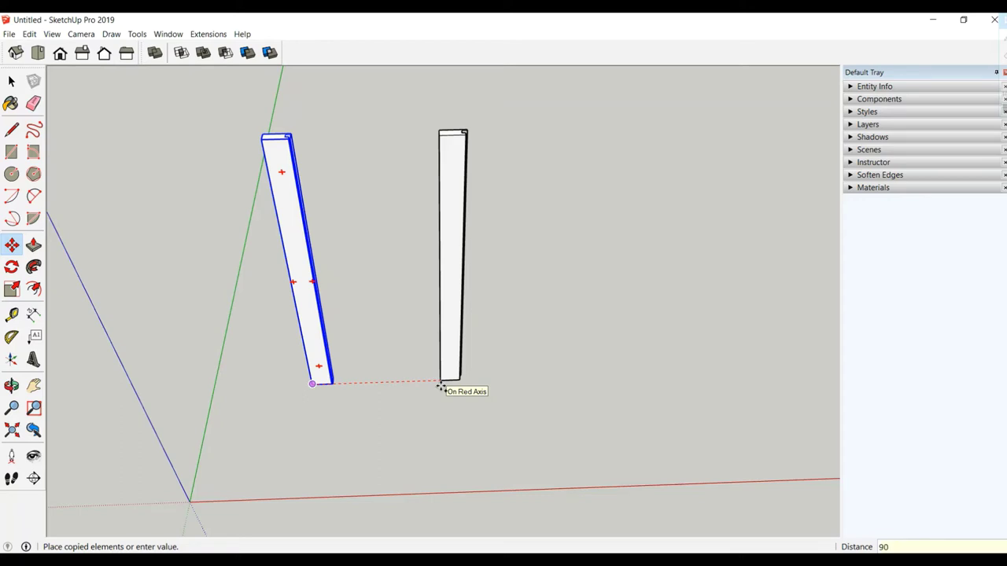
{"action": "key", "text": "Return"}
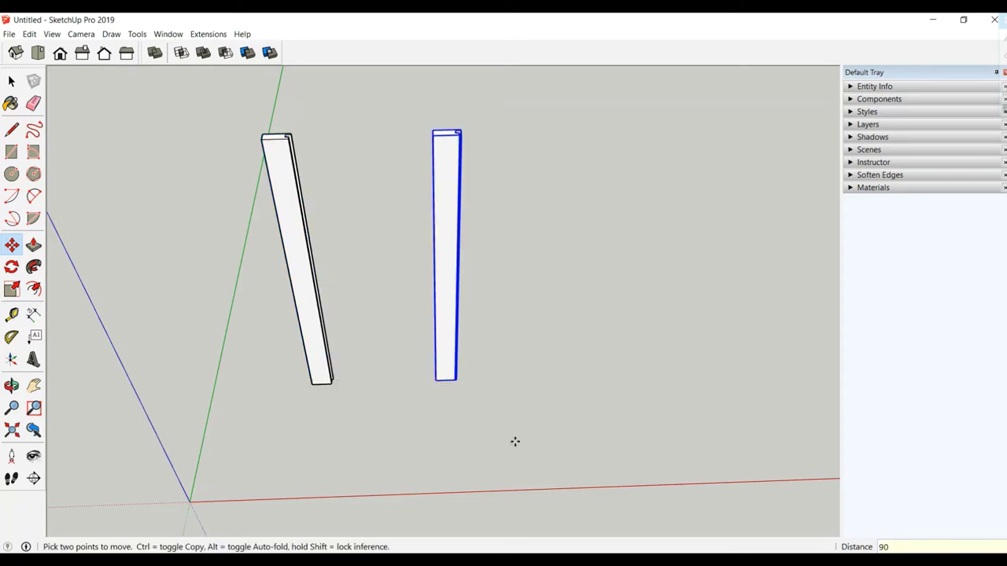
Measure the gap between the two uprights with the Tape Measure.
{"action": "mouse_move", "coordinate": [348, 348]}
{"action": "middle_mouse_down"}
{"action": "mouse_move", "coordinate": [380, 362]}
{"action": "mouse_move", "coordinate": [197, 414]}
{"action": "mouse_move", "coordinate": [416, 342]}
{"action": "mouse_move", "coordinate": [370, 333]}
{"action": "mouse_move", "coordinate": [370, 352]}
{"action": "middle_mouse_up"}
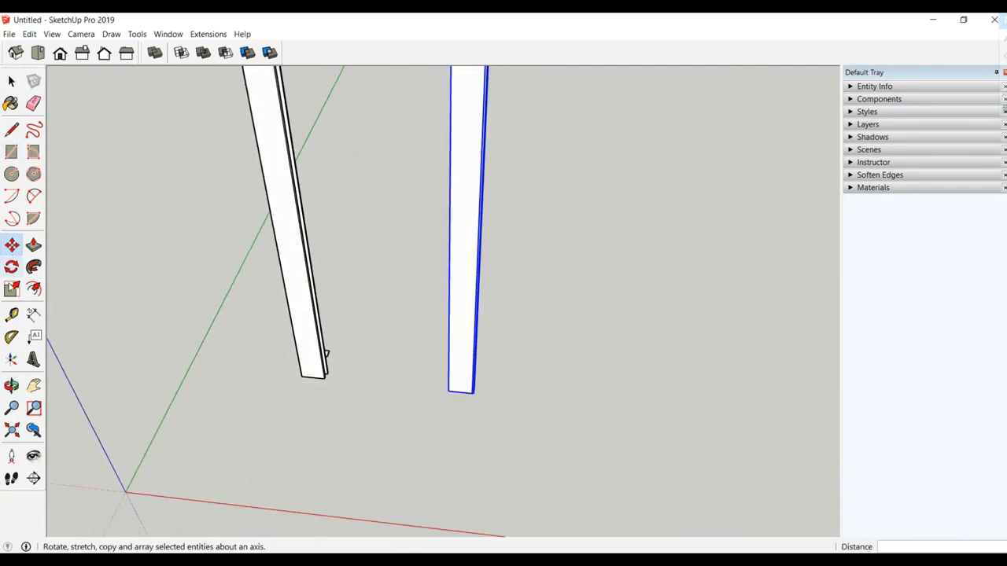
{"action": "left_click", "coordinate": [11, 314]}
{"action": "left_click", "coordinate": [302, 375]}
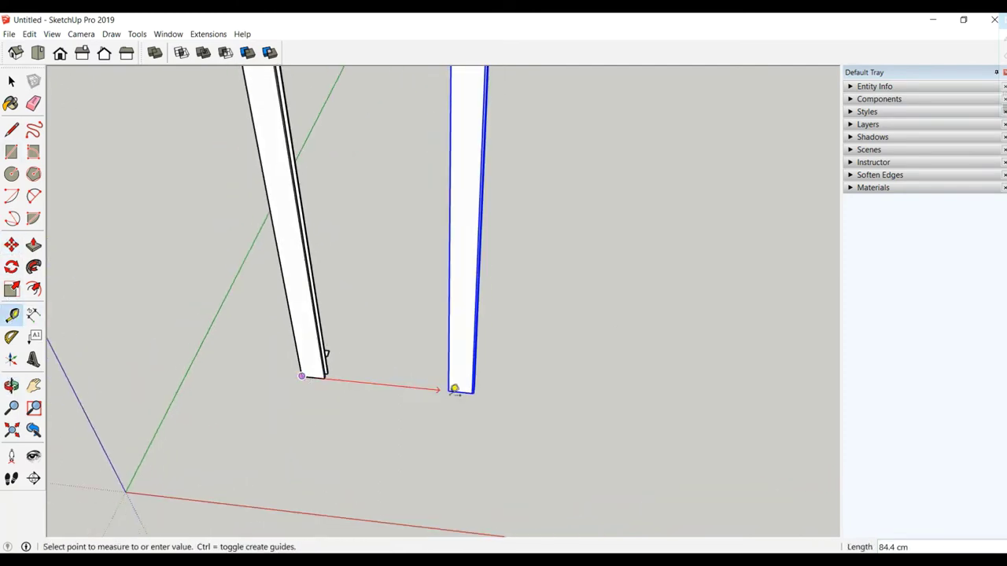
{"action": "left_click", "coordinate": [475, 389]}
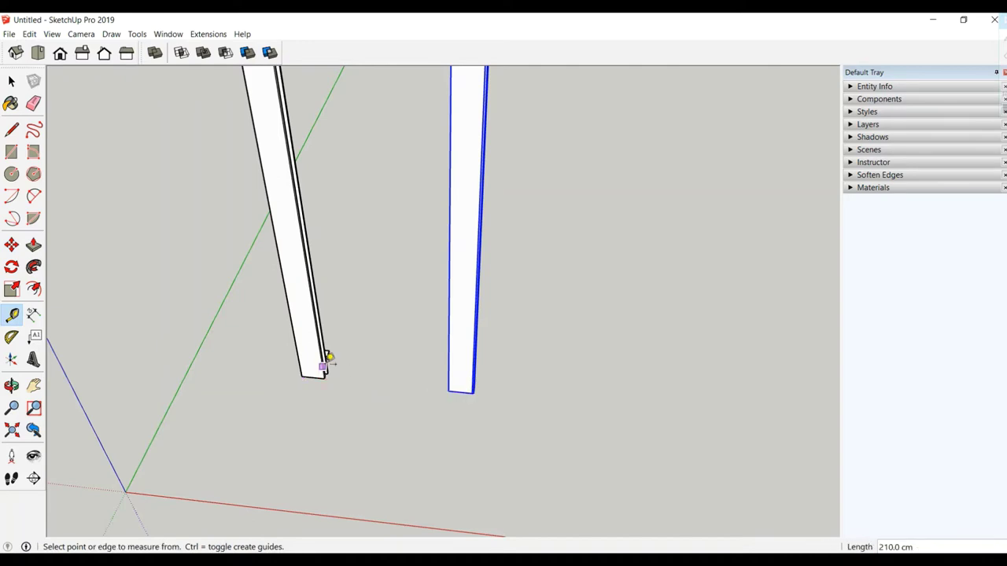
{"action": "mouse_move", "coordinate": [326, 353]}
{"action": "middle_mouse_down"}
{"action": "mouse_move", "coordinate": [359, 325]}
{"action": "mouse_move", "coordinate": [356, 373]}
{"action": "middle_mouse_up"}
Draw a baseline along the red axis below the boards.
{"action": "left_click", "coordinate": [11, 81]}
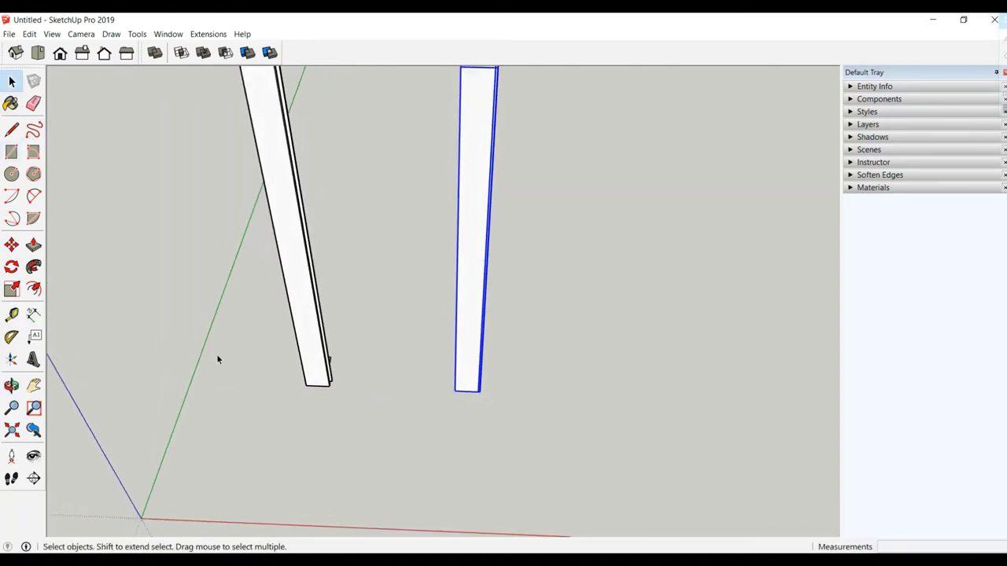
{"action": "left_click", "coordinate": [216, 354]}
{"action": "left_click", "coordinate": [11, 130]}
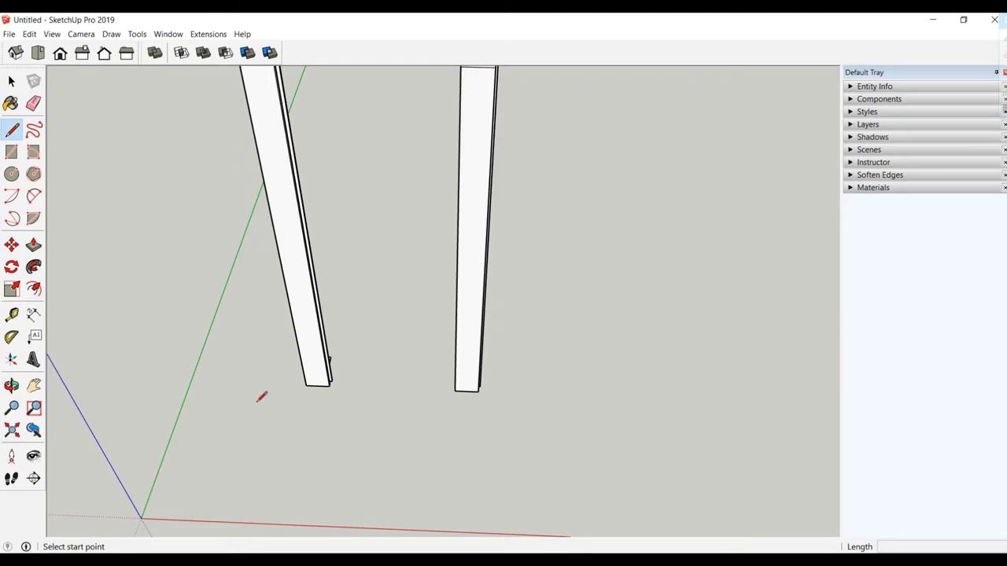
{"action": "left_click", "coordinate": [294, 423]}
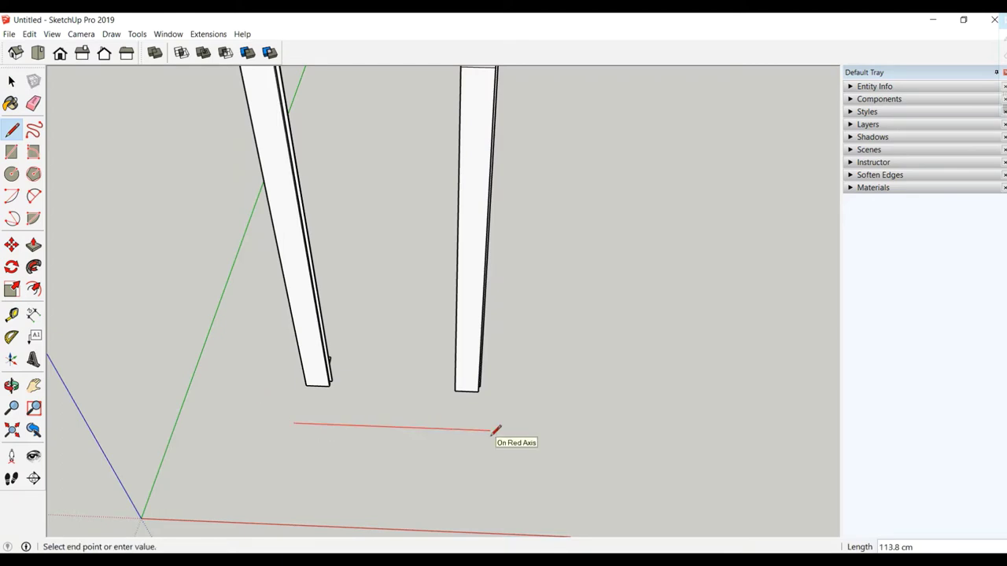
{"action": "key", "text": "Return"}
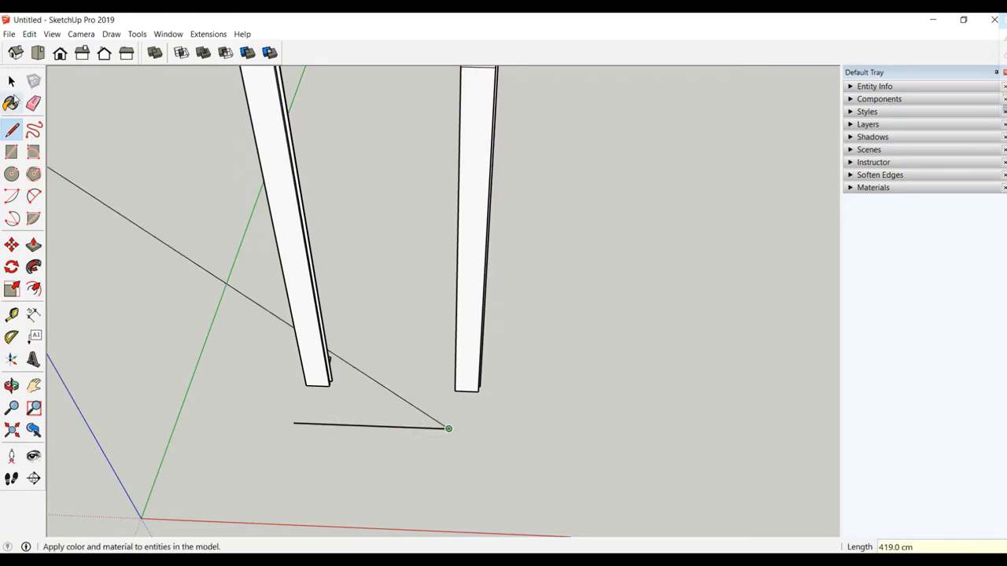
Move the left upright so its bottom corner sits on the baseline's end.
{"action": "left_click", "coordinate": [11, 103]}
{"action": "key", "text": "space"}
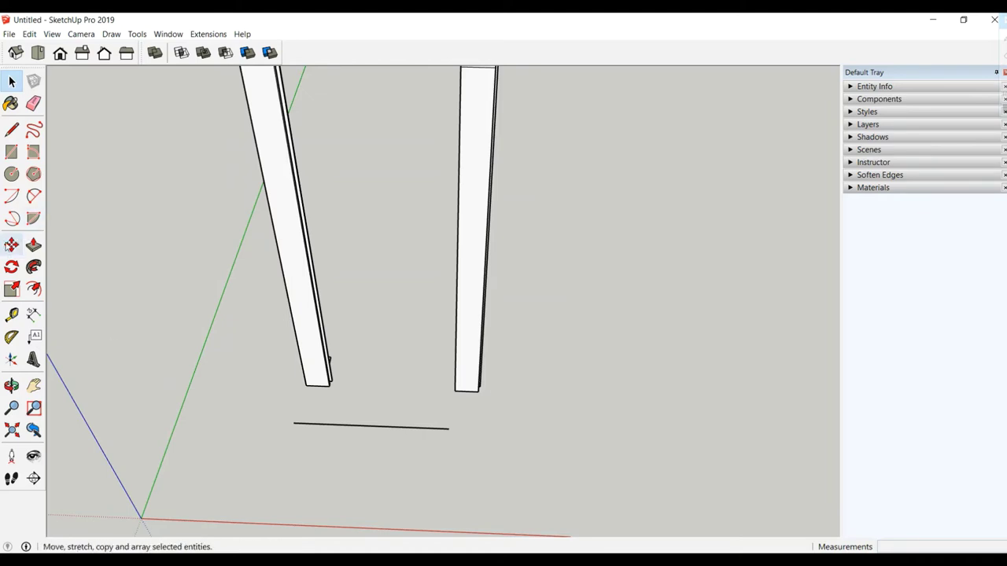
{"action": "left_click", "coordinate": [280, 219]}
{"action": "left_click", "coordinate": [11, 244]}
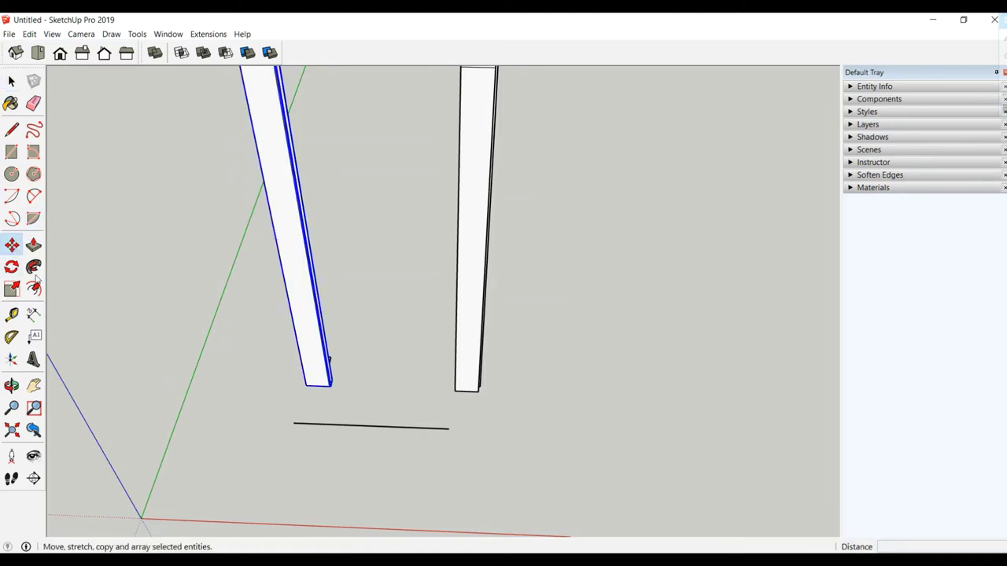
{"action": "left_click", "coordinate": [306, 386]}
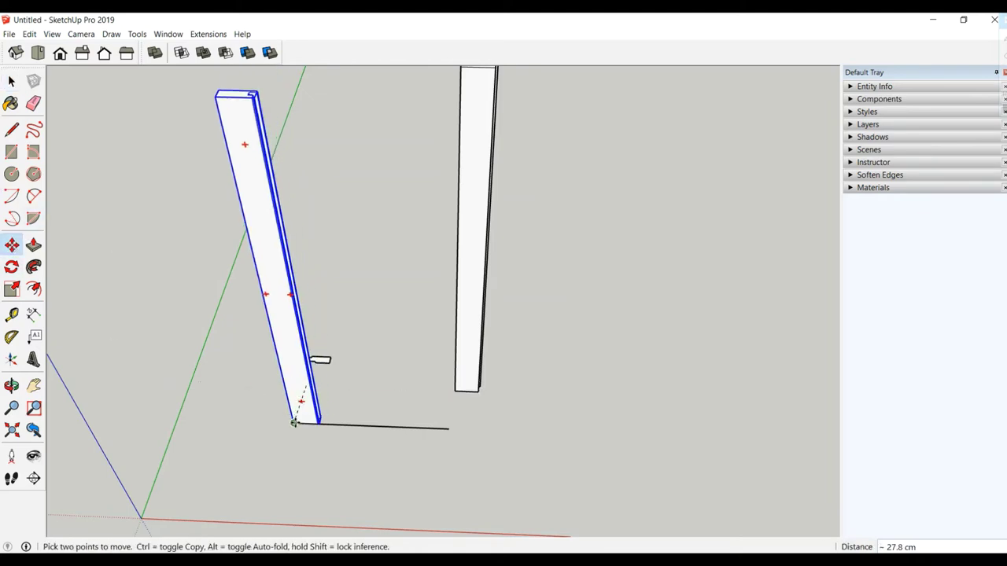
{"action": "left_click", "coordinate": [293, 423]}
Turn the right upright about its centre and reposition it.
{"action": "left_click", "coordinate": [11, 81]}
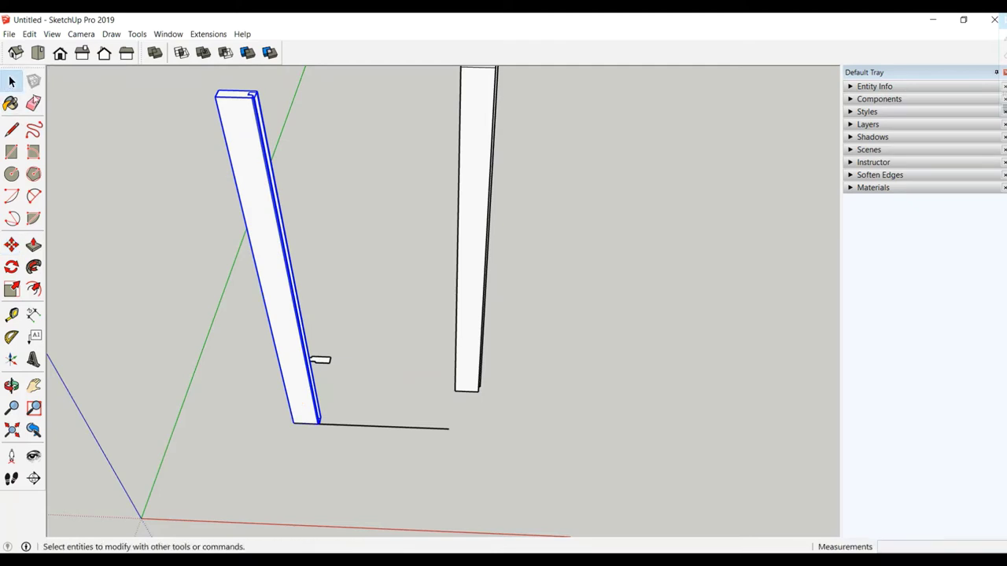
{"action": "left_click", "coordinate": [464, 233]}
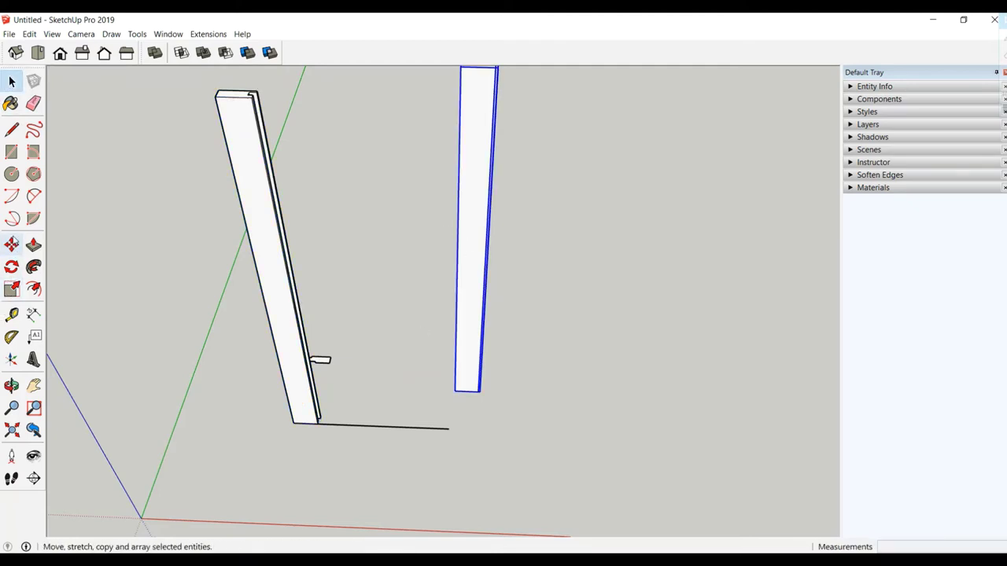
{"action": "left_click", "coordinate": [12, 245]}
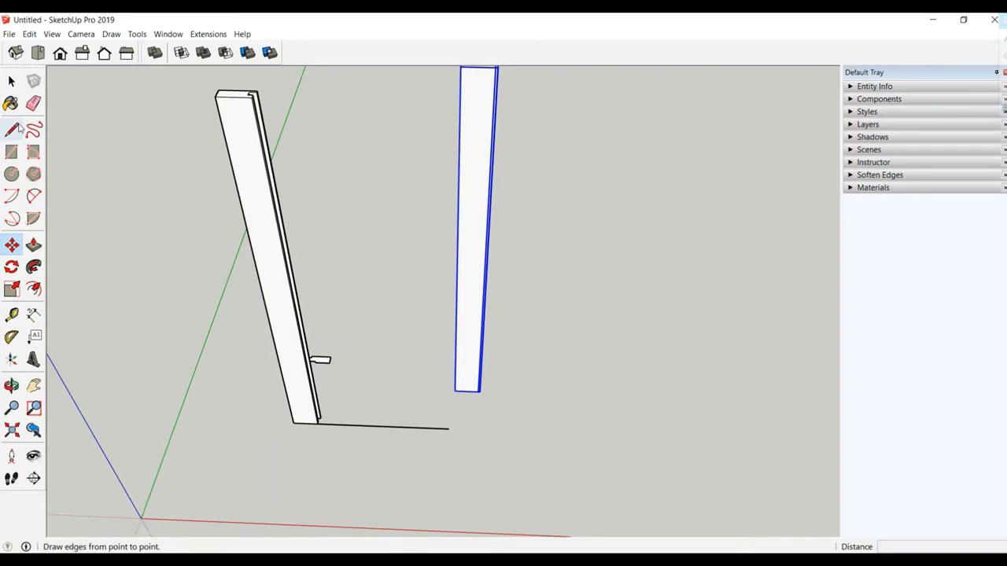
{"action": "left_click", "coordinate": [467, 370]}
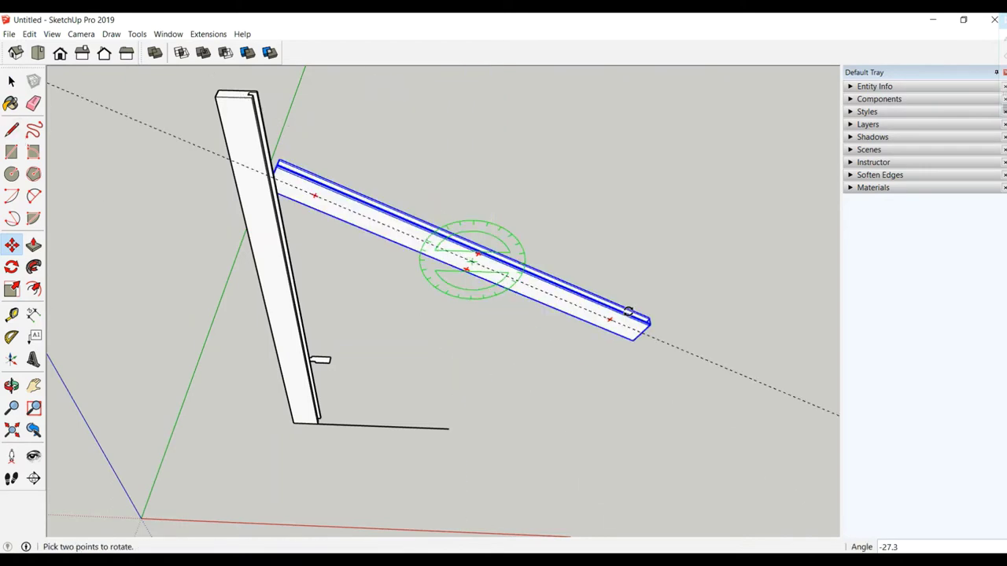
{"action": "left_click", "coordinate": [472, 207]}
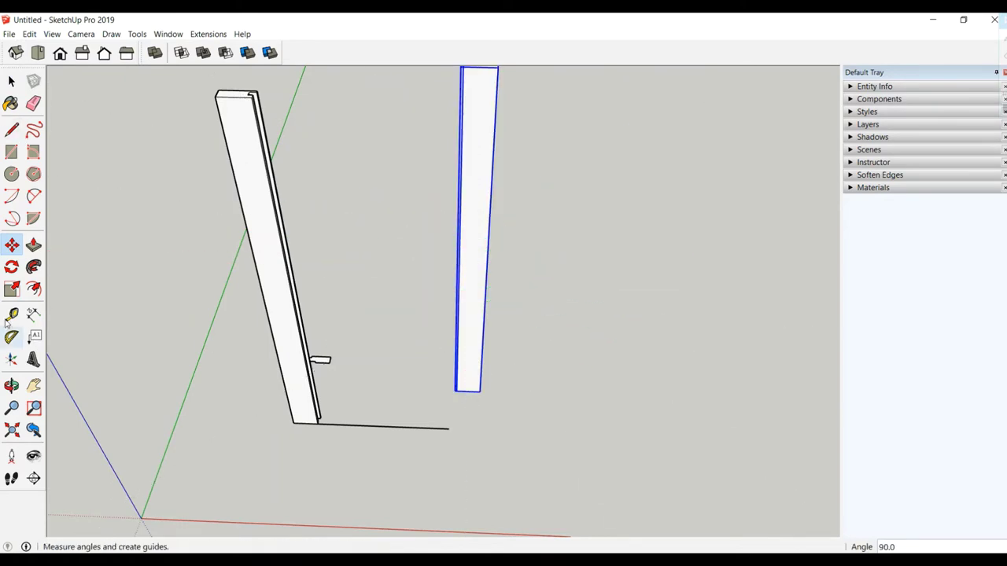
{"action": "left_click", "coordinate": [480, 391]}
{"action": "middle_click_drag", "start_coordinate": [173, 336], "coordinate": [199, 422]}
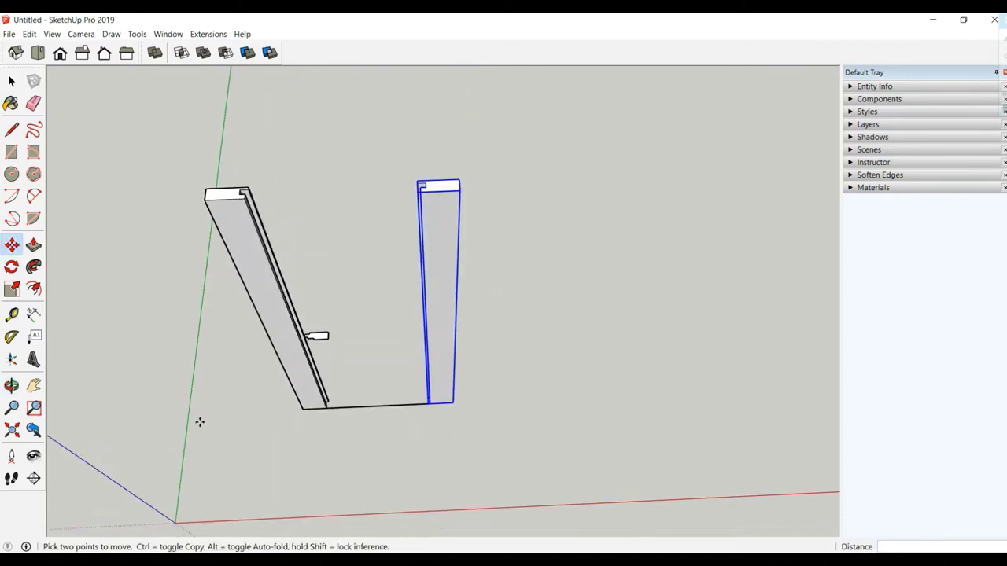
{"action": "mouse_move", "coordinate": [288, 383]}
{"action": "middle_mouse_down"}
{"action": "mouse_move", "coordinate": [470, 359]}
{"action": "mouse_move", "coordinate": [303, 397]}
{"action": "middle_mouse_up"}
{"action": "key", "text": "space"}
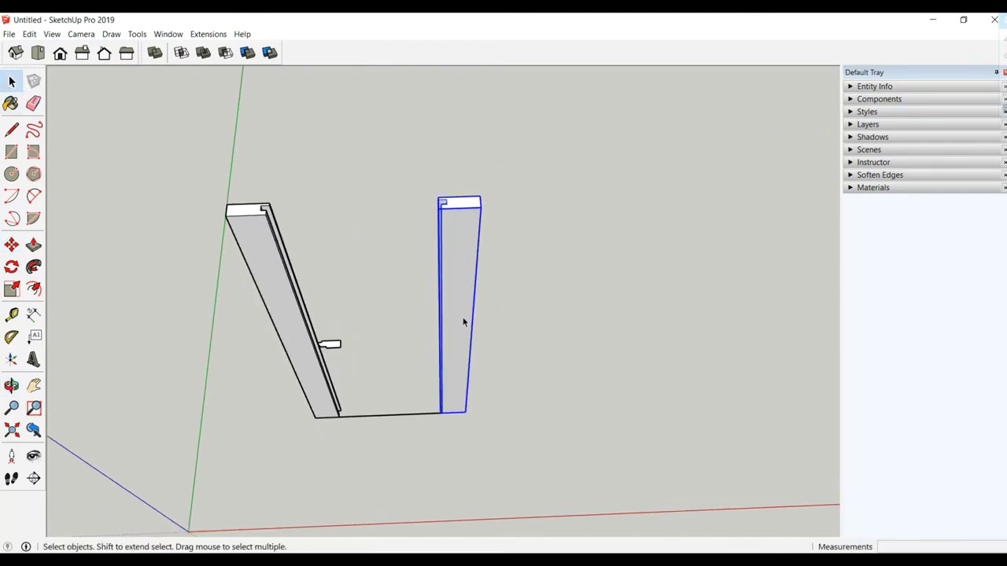
Ctrl-copy the right upright off to the right and zoom in on the copy.
{"action": "left_click", "coordinate": [11, 245]}
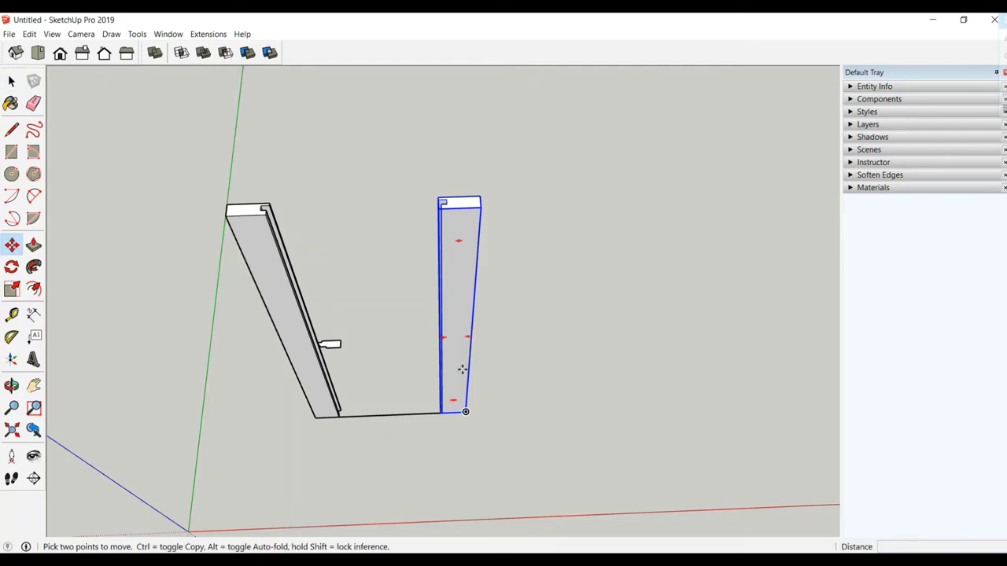
{"action": "left_click", "coordinate": [465, 411]}
{"action": "key", "text": "ctrl"}
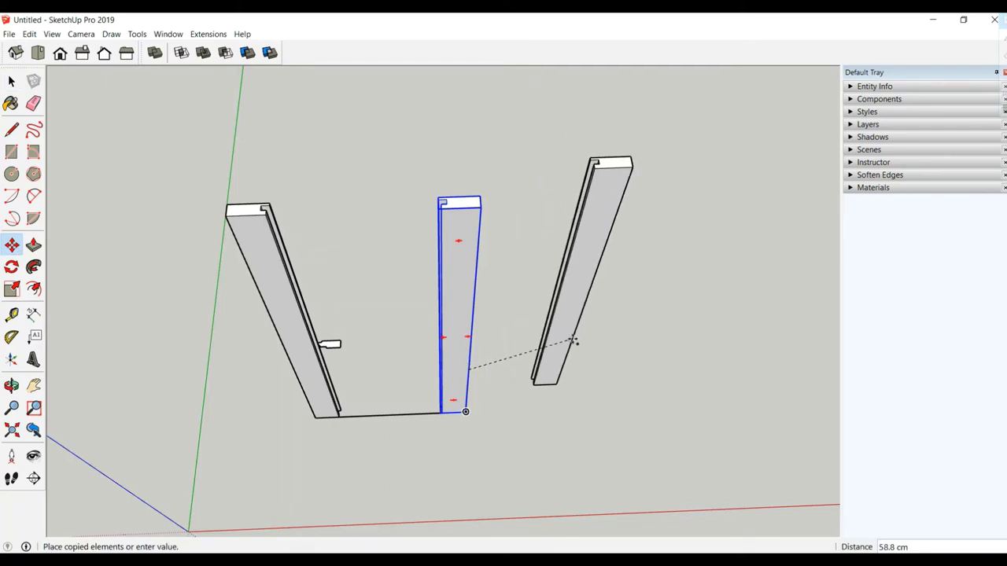
{"action": "left_click", "coordinate": [572, 339]}
{"action": "scroll", "coordinate": [573, 341], "scroll_direction": "up", "scroll_amount": 3}
{"action": "mouse_move", "coordinate": [573, 342]}
{"action": "middle_mouse_down"}
{"action": "mouse_move", "coordinate": [367, 395]}
{"action": "mouse_move", "coordinate": [317, 299]}
{"action": "middle_mouse_up"}
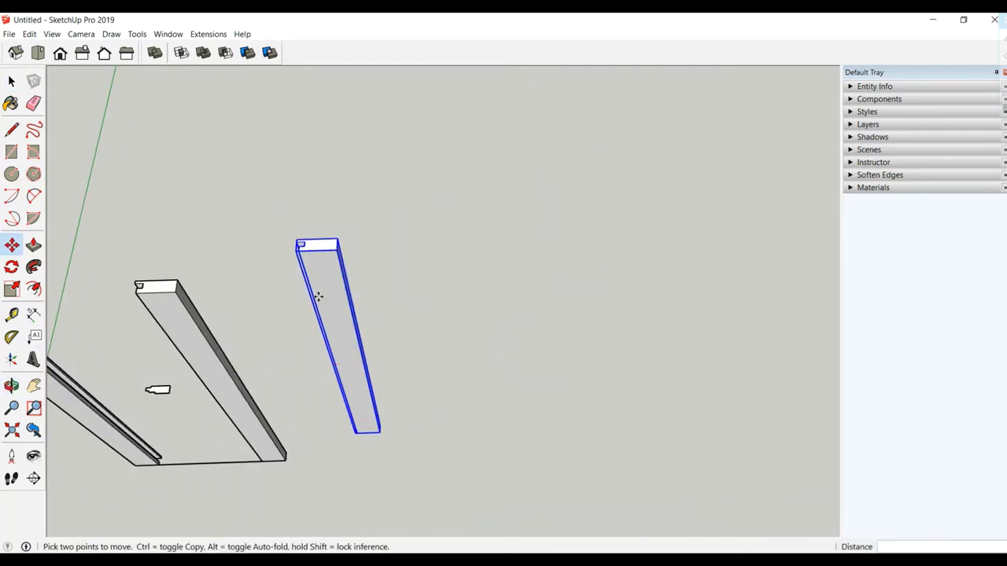
{"action": "scroll", "coordinate": [324, 298], "scroll_direction": "up", "scroll_amount": 2}
{"action": "middle_click_drag", "start_coordinate": [269, 242], "coordinate": [272, 252]}
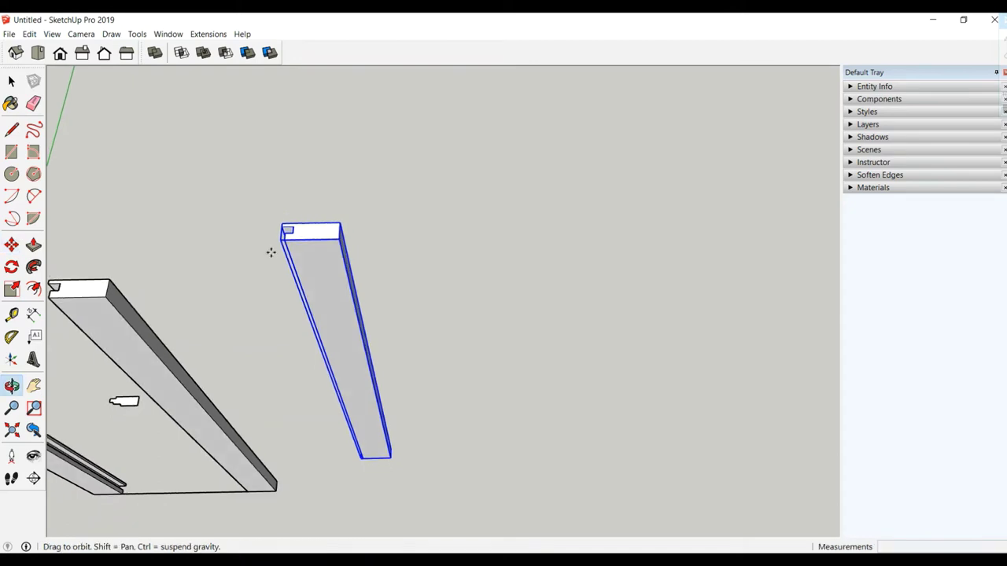
Copy the board 50.3 cm to the right and rotate the copy 180° about its top.
{"action": "left_click", "coordinate": [347, 339]}
{"action": "key", "text": "ctrl"}
{"action": "left_click", "coordinate": [500, 337]}
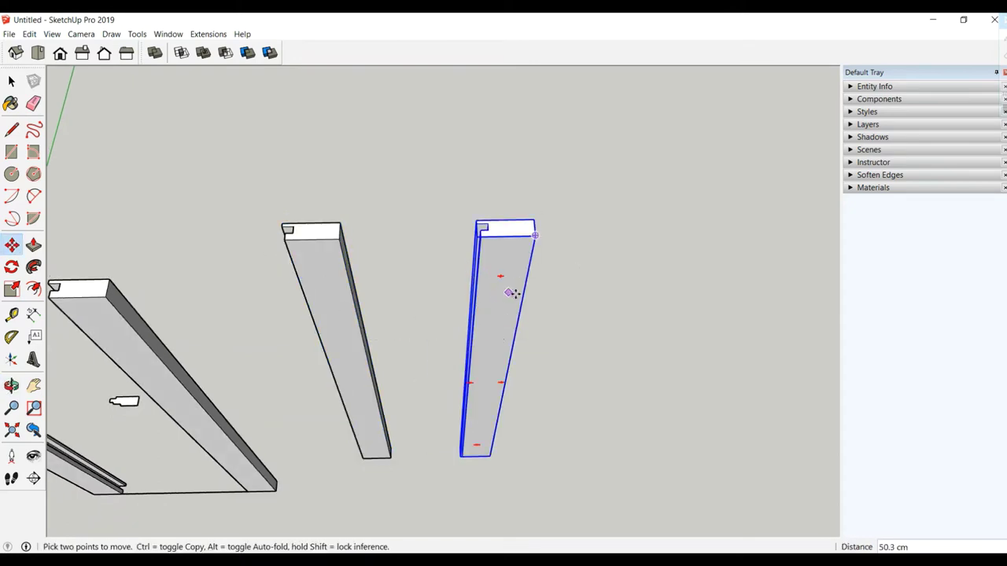
{"action": "key", "text": "q"}
{"action": "left_click", "coordinate": [504, 228]}
{"action": "left_click", "coordinate": [529, 226]}
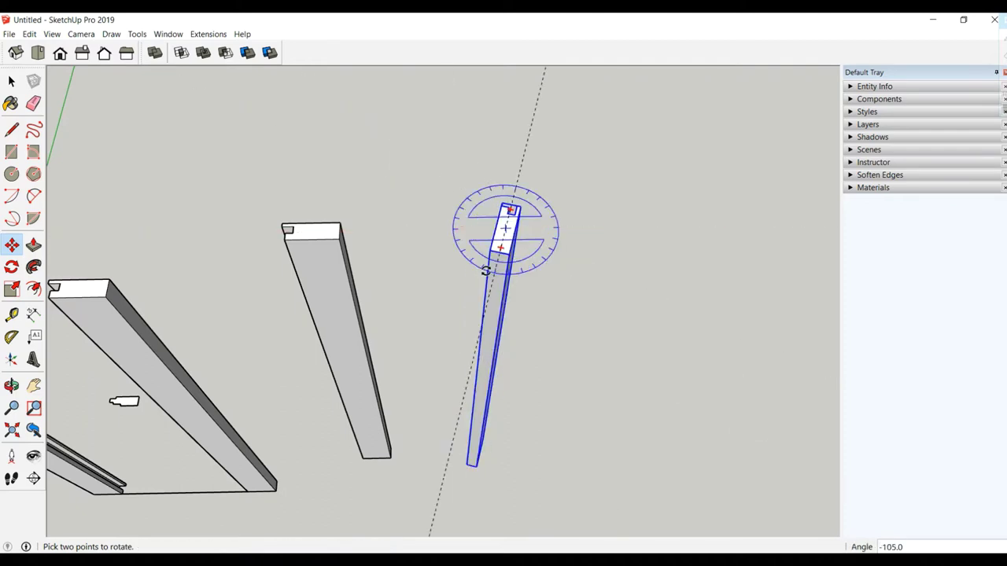
{"action": "left_click", "coordinate": [368, 232]}
{"action": "key", "text": "m"}
{"action": "middle_click_drag", "start_coordinate": [415, 260], "coordinate": [202, 182]}
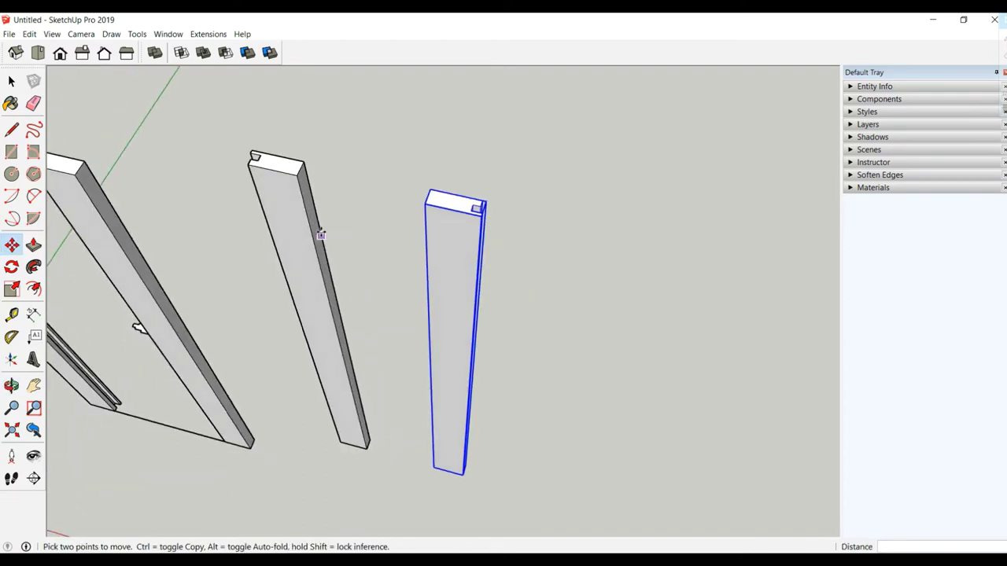
{"action": "left_click", "coordinate": [11, 80]}
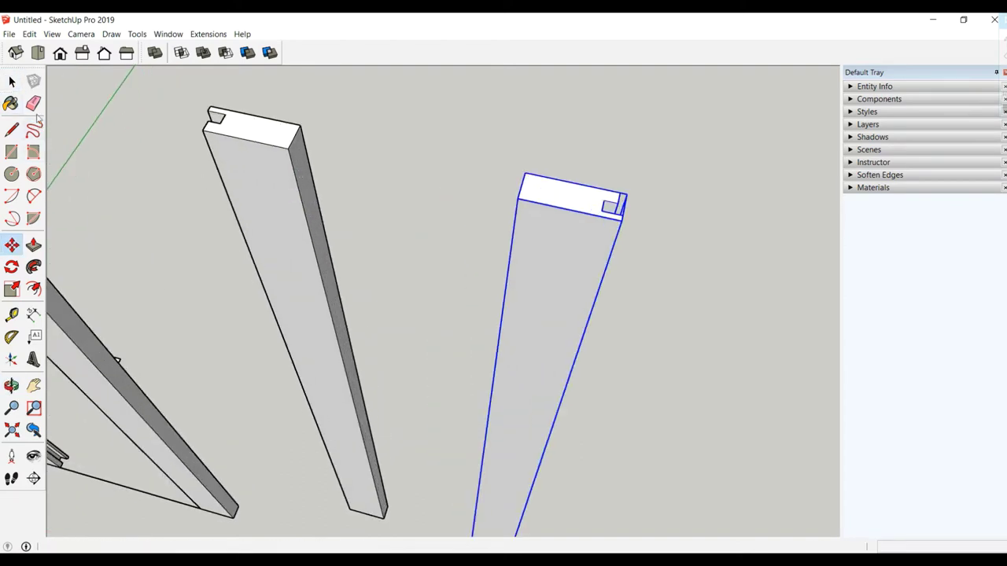
Push the left board's narrow side face in 7.5 cm inside its group.
{"action": "left_click", "coordinate": [292, 270]}
{"action": "right_click", "coordinate": [293, 269]}
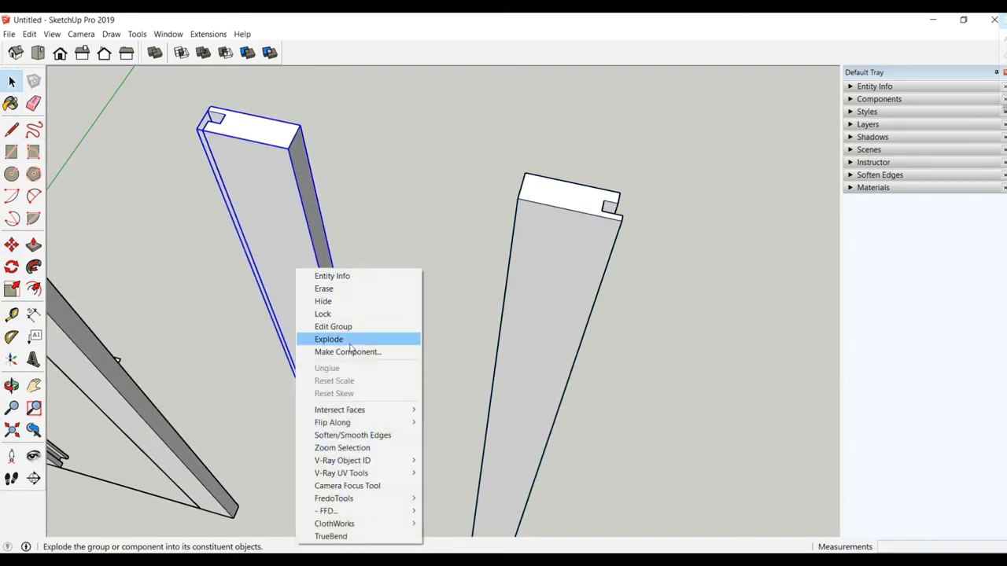
{"action": "left_click", "coordinate": [352, 328]}
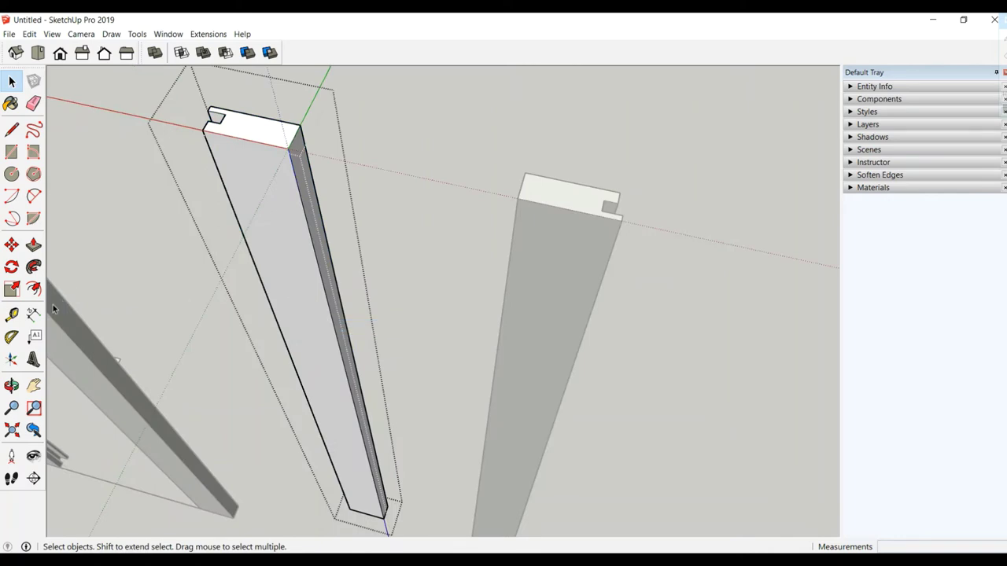
{"action": "left_click", "coordinate": [33, 245]}
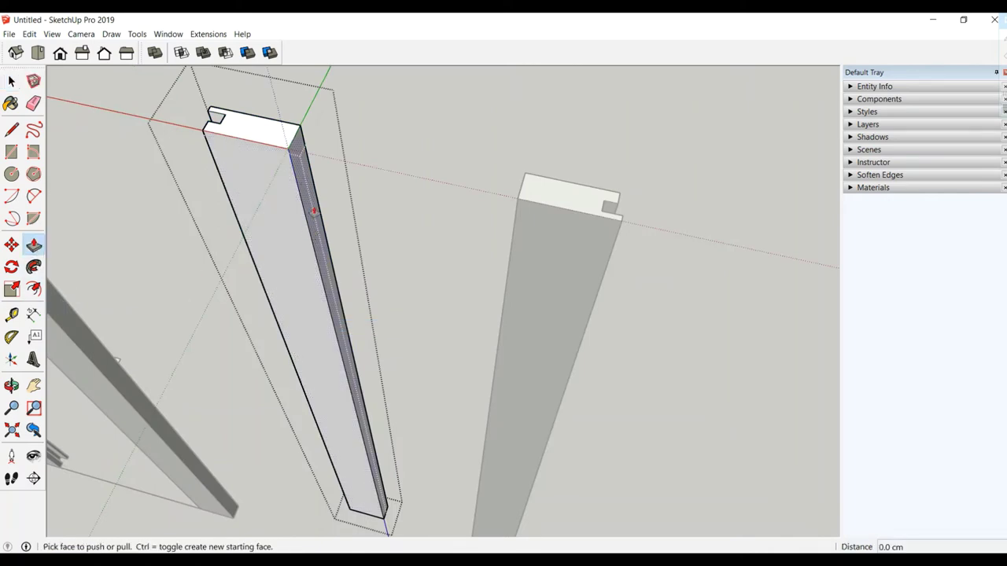
{"action": "left_click", "coordinate": [297, 144]}
{"action": "type", "text": "7.5"}
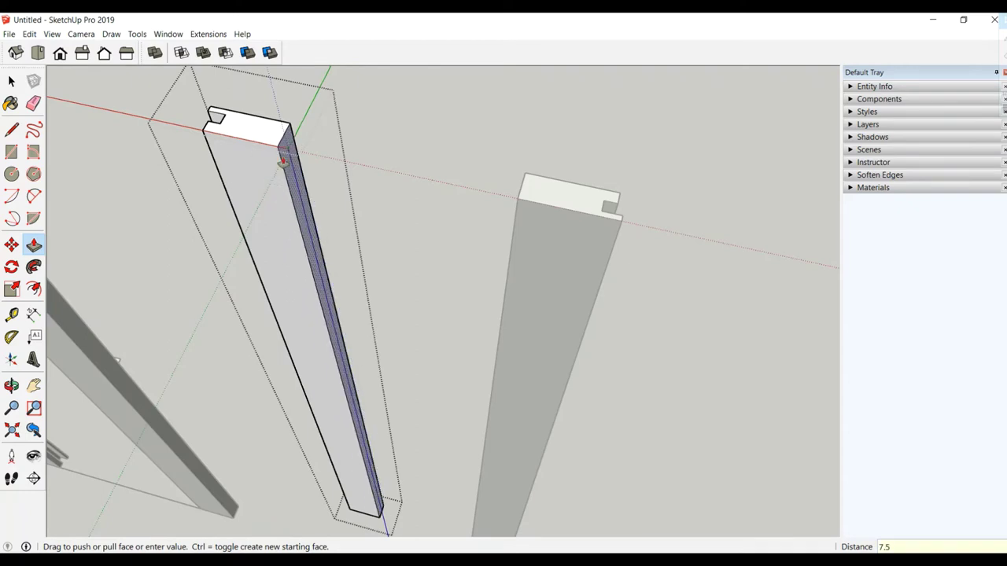
{"action": "key", "text": "Return"}
{"action": "mouse_move", "coordinate": [348, 193]}
{"action": "middle_mouse_down"}
{"action": "mouse_move", "coordinate": [580, 162]}
{"action": "mouse_move", "coordinate": [534, 193]}
{"action": "middle_mouse_up"}
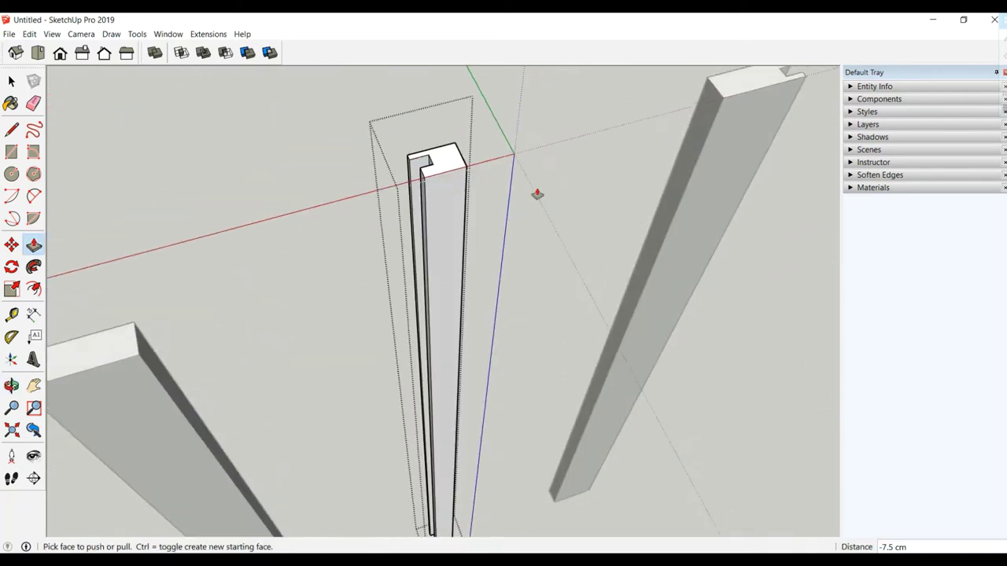
{"action": "key", "text": "l"}
{"action": "key", "text": "space"}
{"action": "left_click", "coordinate": [689, 163]}
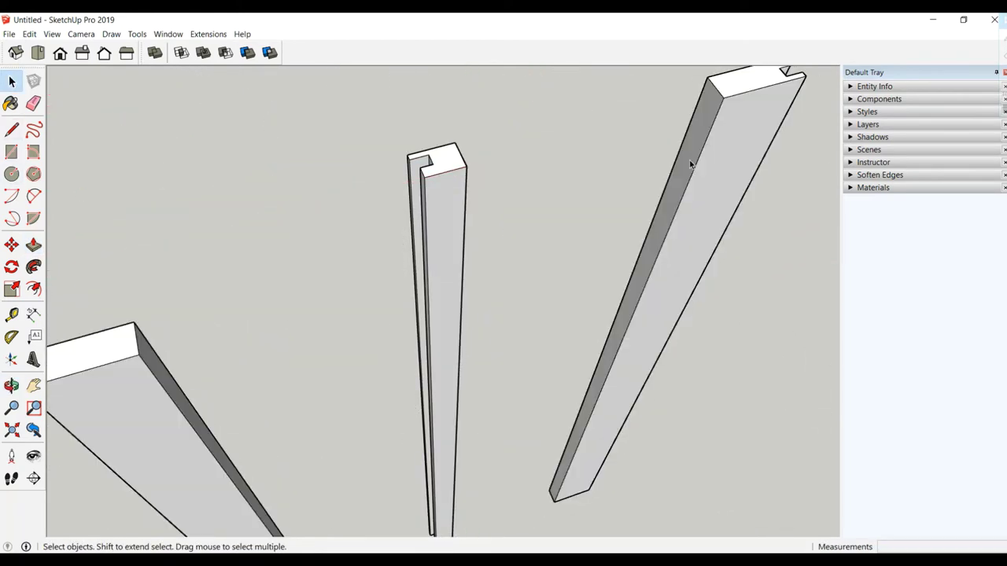
Push the right board's narrow side face in 7.5 cm inside its group.
{"action": "left_click", "coordinate": [689, 163]}
{"action": "middle_click_drag", "start_coordinate": [689, 163], "coordinate": [557, 246]}
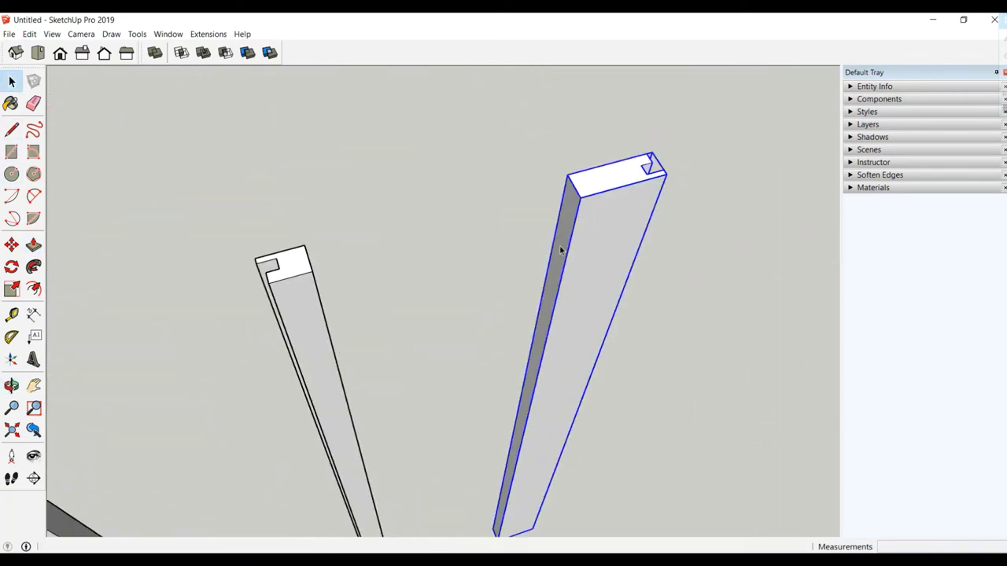
{"action": "right_click", "coordinate": [569, 257]}
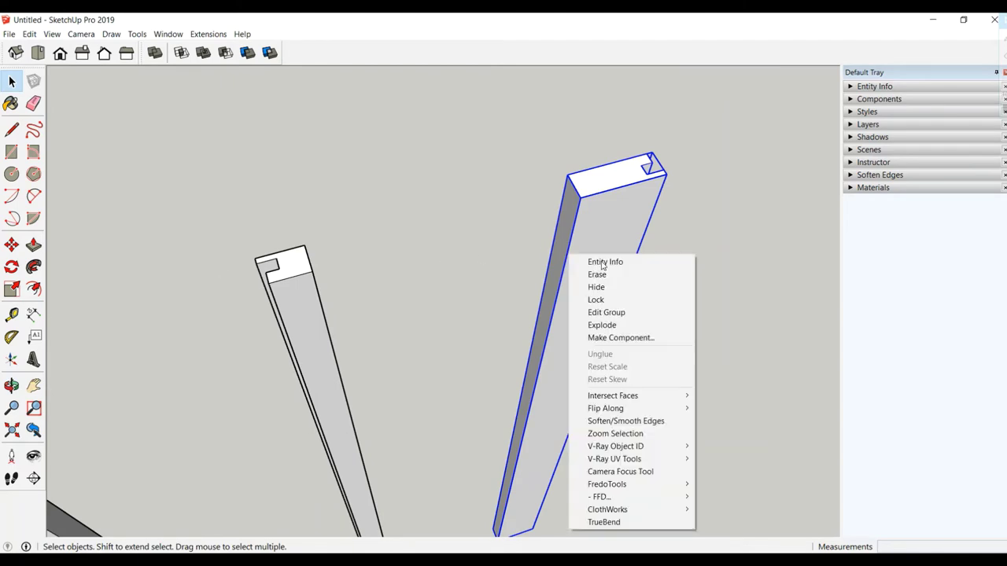
{"action": "left_click", "coordinate": [626, 315]}
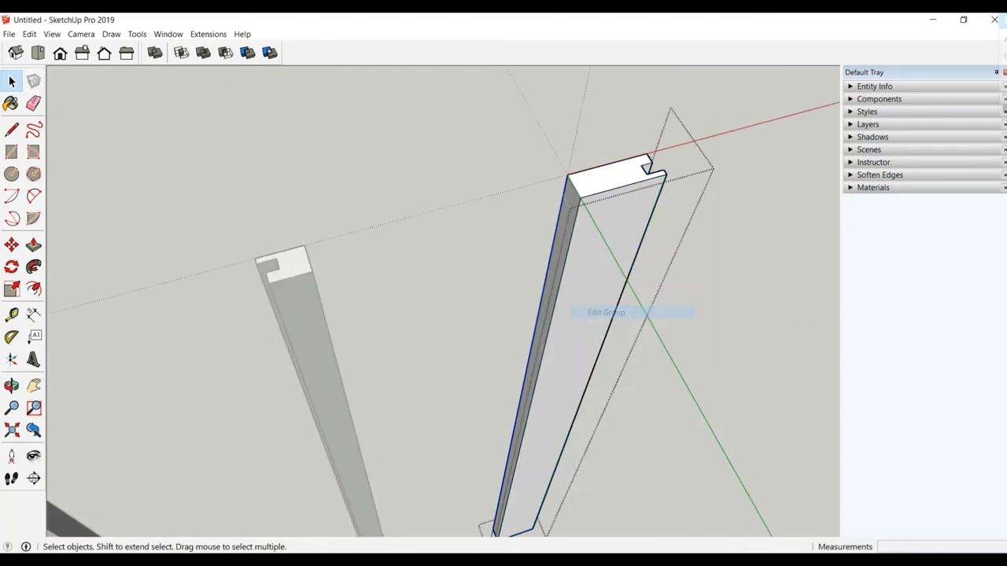
{"action": "left_click", "coordinate": [33, 245]}
{"action": "left_click_drag", "start_coordinate": [562, 227], "coordinate": [584, 226]}
{"action": "type", "text": "7.5"}
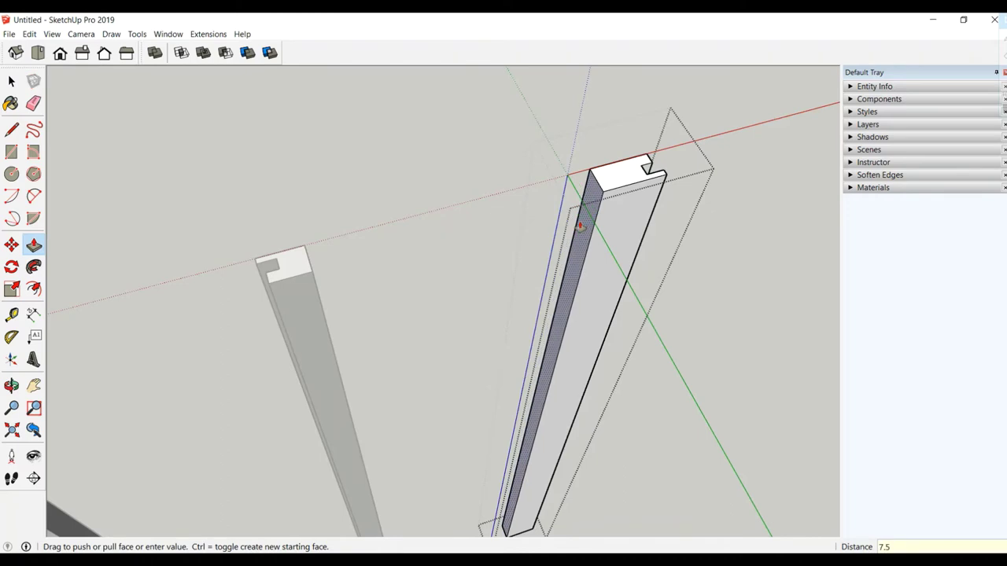
{"action": "key", "text": "Return"}
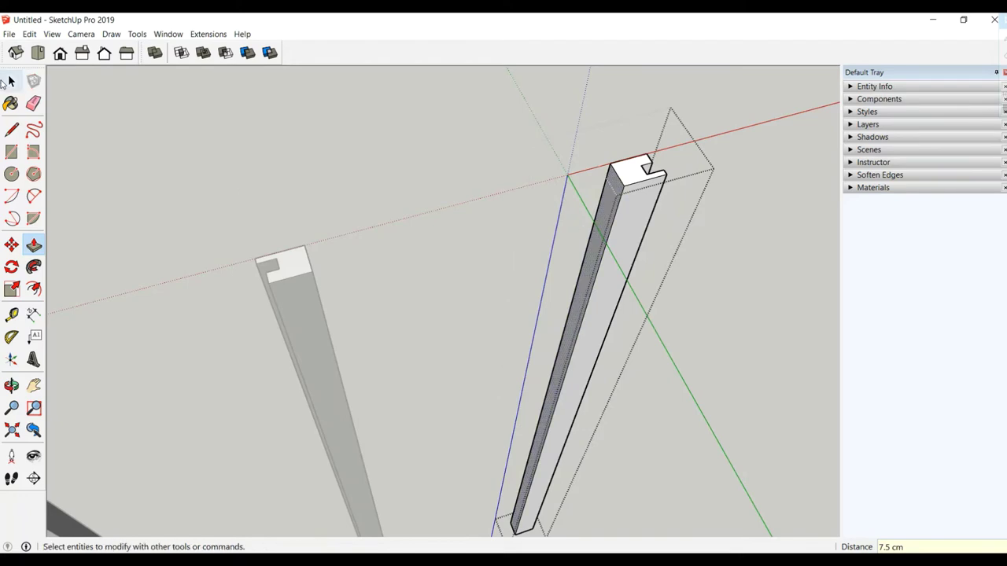
{"action": "left_click", "coordinate": [11, 81]}
{"action": "mouse_move", "coordinate": [311, 150]}
{"action": "middle_mouse_down"}
{"action": "mouse_move", "coordinate": [482, 157]}
{"action": "mouse_move", "coordinate": [403, 166]}
{"action": "middle_mouse_up"}
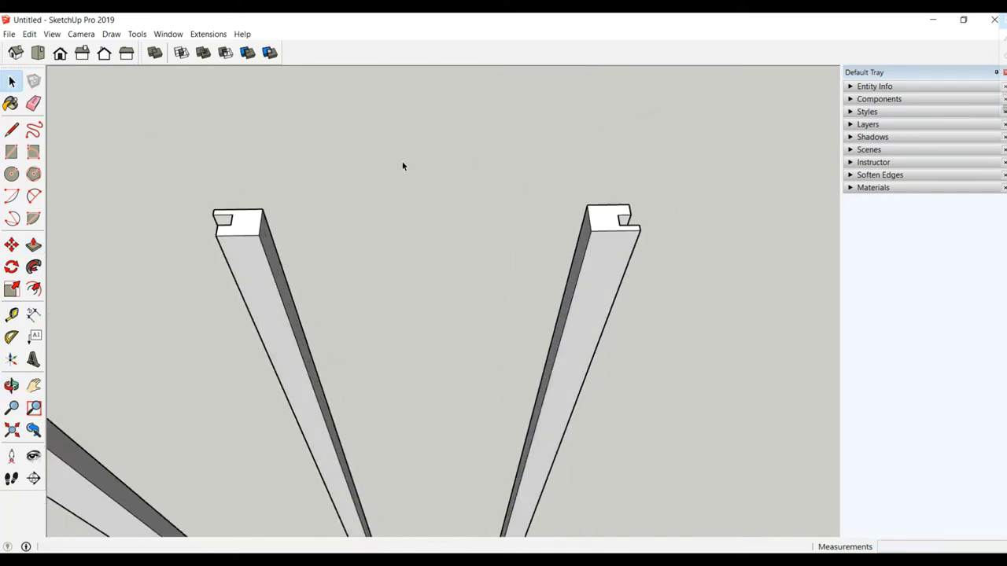
Flip the right strip along the group's green axis and butt it against the left board.
{"action": "right_click", "coordinate": [604, 231]}
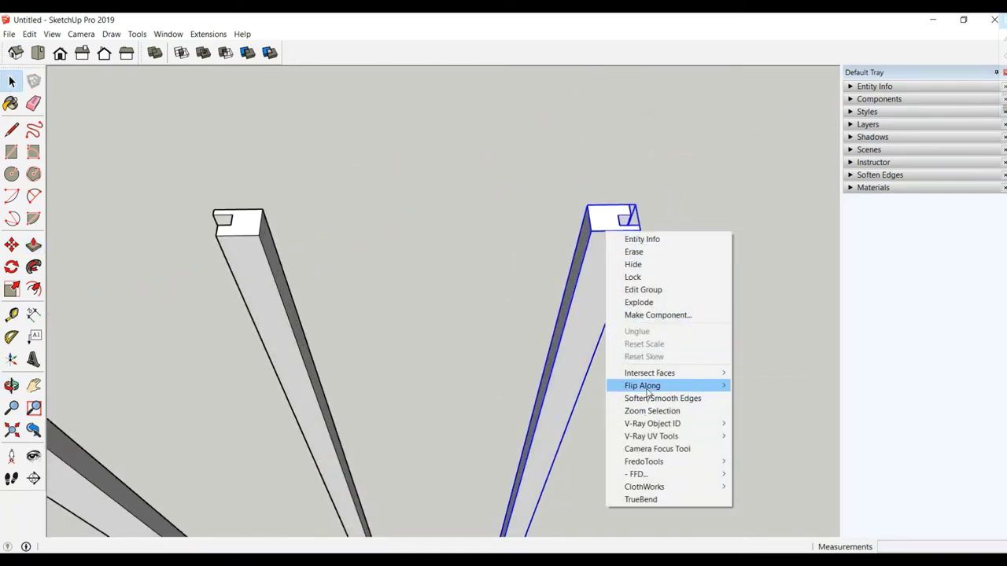
{"action": "left_click", "coordinate": [774, 396]}
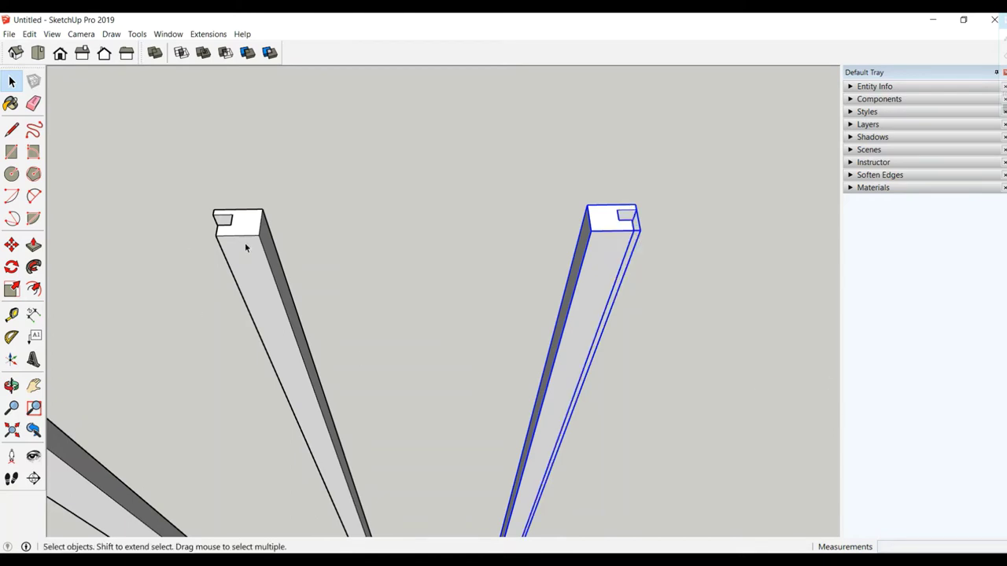
{"action": "left_click", "coordinate": [11, 245]}
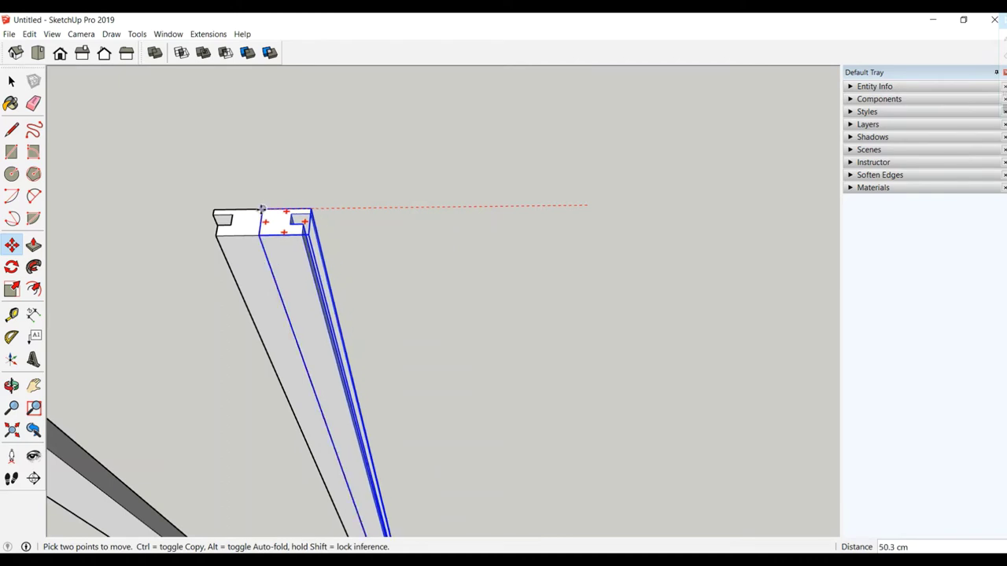
{"action": "left_click_drag", "start_coordinate": [585, 206], "coordinate": [244, 217]}
{"action": "middle_click_drag", "start_coordinate": [244, 217], "coordinate": [292, 162]}
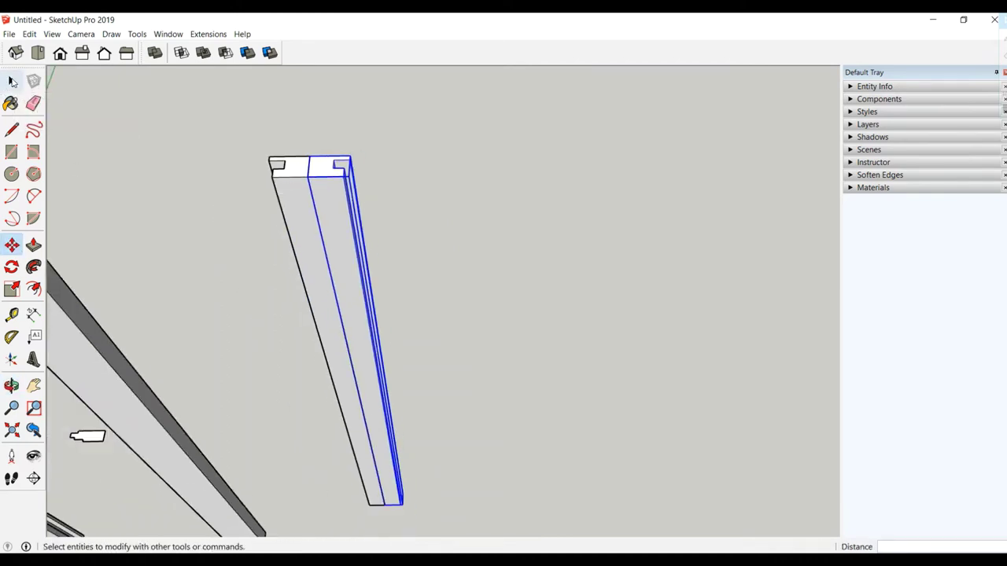
Explode the joined boards and erase the seam between the two halves.
{"action": "left_click", "coordinate": [12, 81]}
{"action": "left_click", "coordinate": [296, 210], "text": "shift"}
{"action": "right_click", "coordinate": [296, 208]}
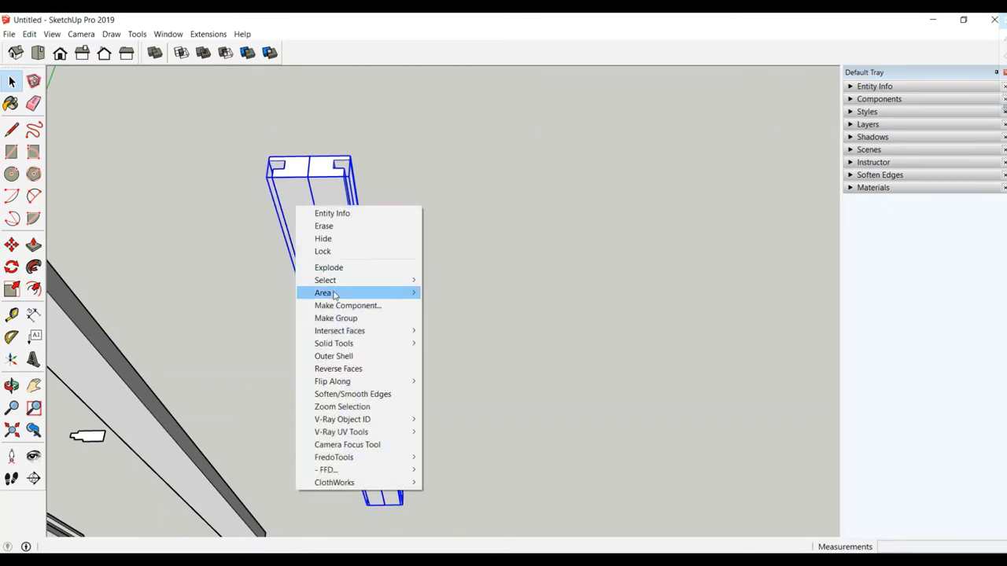
{"action": "left_click", "coordinate": [334, 269]}
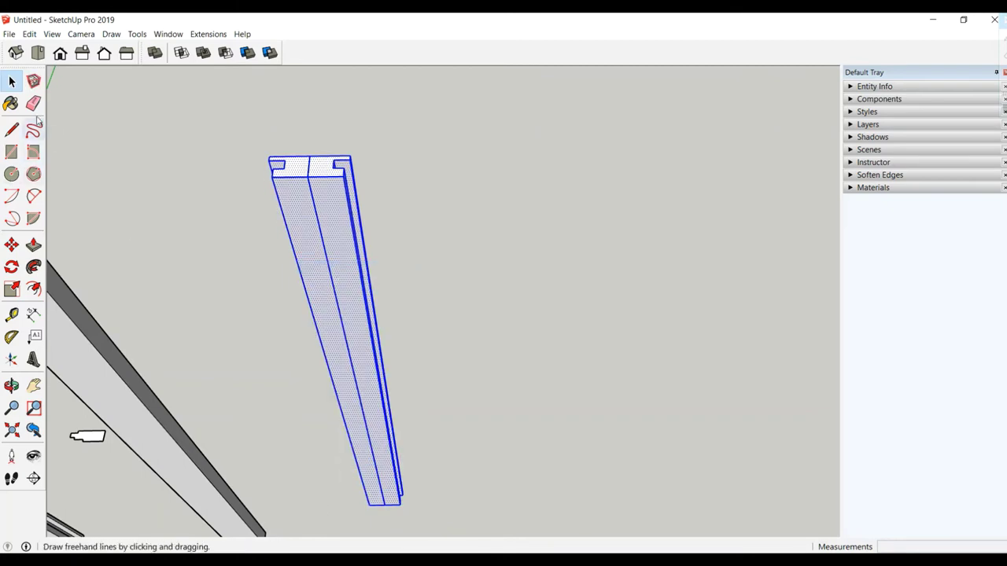
{"action": "left_click", "coordinate": [33, 103]}
{"action": "left_click", "coordinate": [321, 212]}
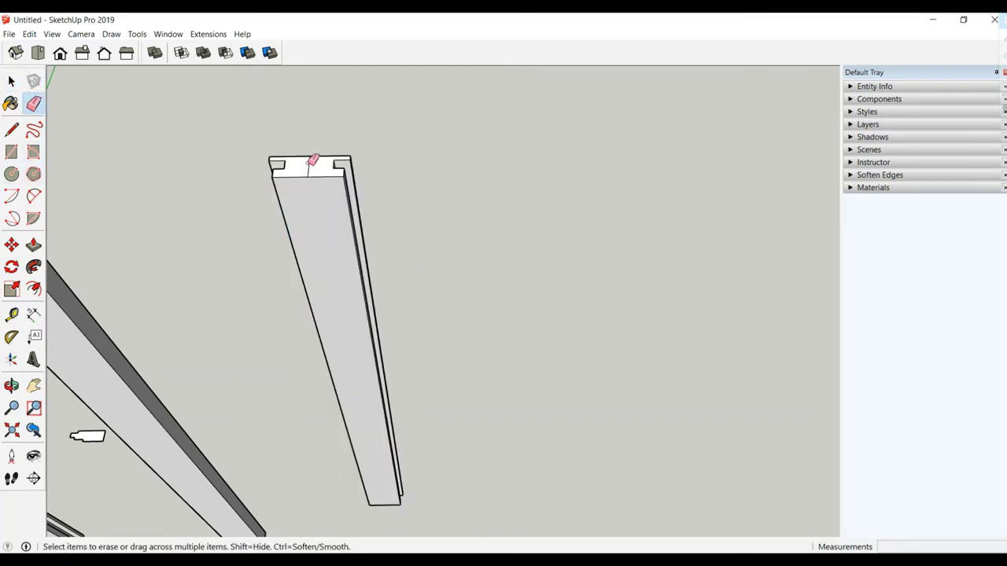
{"action": "mouse_move", "coordinate": [351, 174]}
{"action": "middle_mouse_down"}
{"action": "mouse_move", "coordinate": [412, 159]}
{"action": "mouse_move", "coordinate": [337, 163]}
{"action": "mouse_move", "coordinate": [453, 85]}
{"action": "mouse_move", "coordinate": [355, 272]}
{"action": "mouse_move", "coordinate": [582, 128]}
{"action": "mouse_move", "coordinate": [451, 275]}
{"action": "mouse_move", "coordinate": [573, 135]}
{"action": "mouse_move", "coordinate": [434, 181]}
{"action": "mouse_move", "coordinate": [466, 283]}
{"action": "middle_mouse_up"}
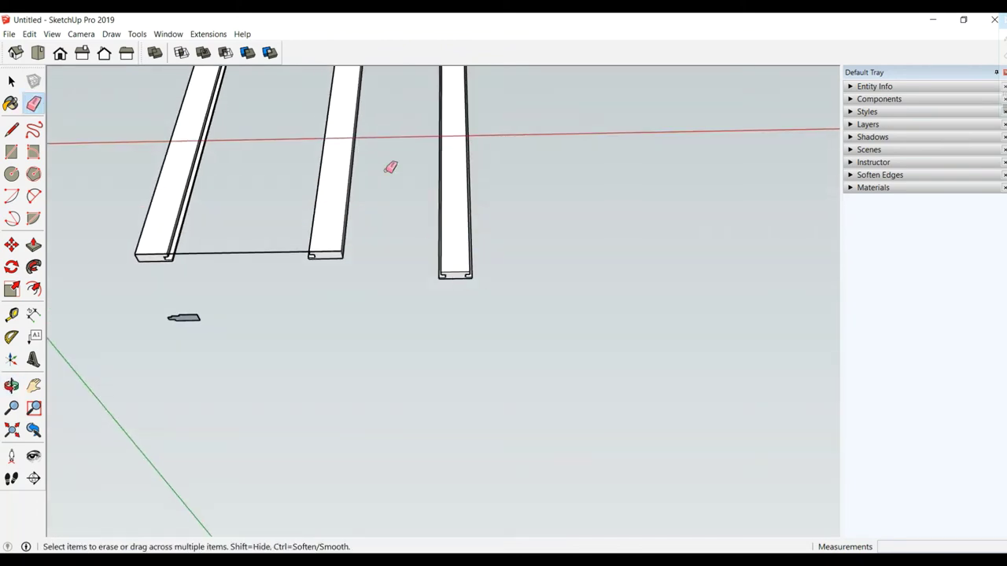
Make the merged double-notched board into a group.
{"action": "mouse_move", "coordinate": [390, 166]}
{"action": "middle_mouse_down"}
{"action": "mouse_move", "coordinate": [418, 396]}
{"action": "mouse_move", "coordinate": [413, 263]}
{"action": "mouse_move", "coordinate": [369, 291]}
{"action": "middle_mouse_up"}
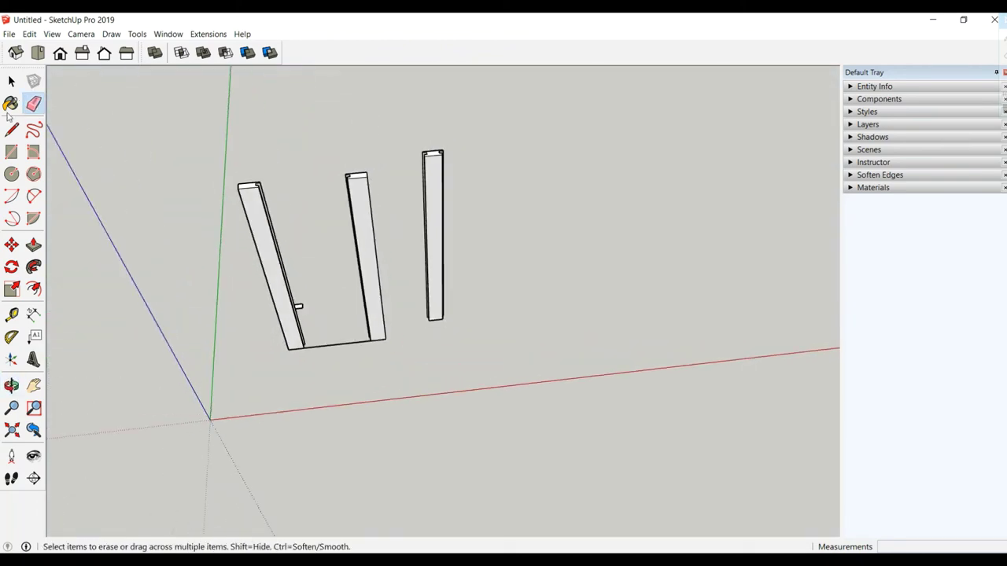
{"action": "left_click", "coordinate": [11, 81]}
{"action": "left_click", "coordinate": [436, 203]}
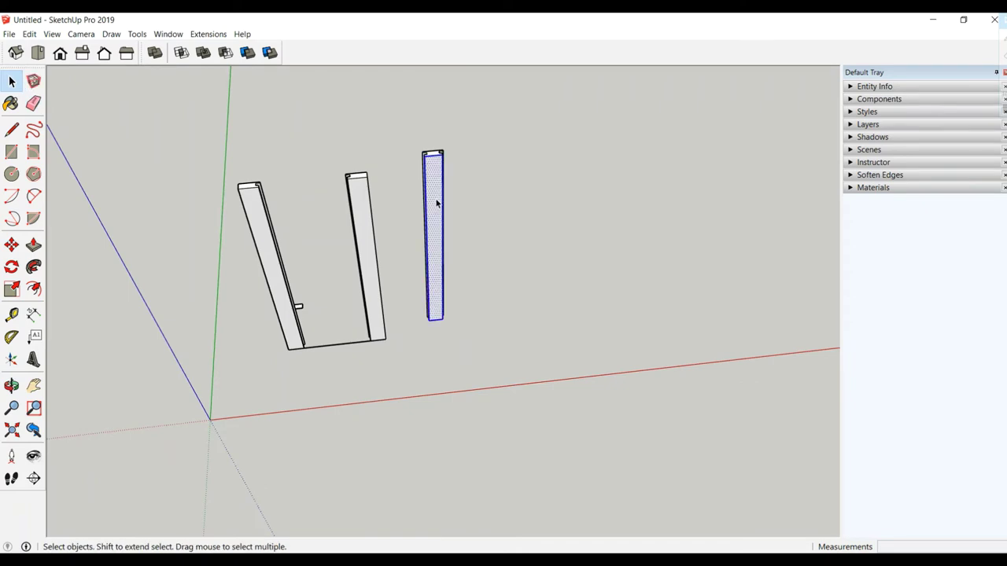
{"action": "right_click", "coordinate": [437, 203]}
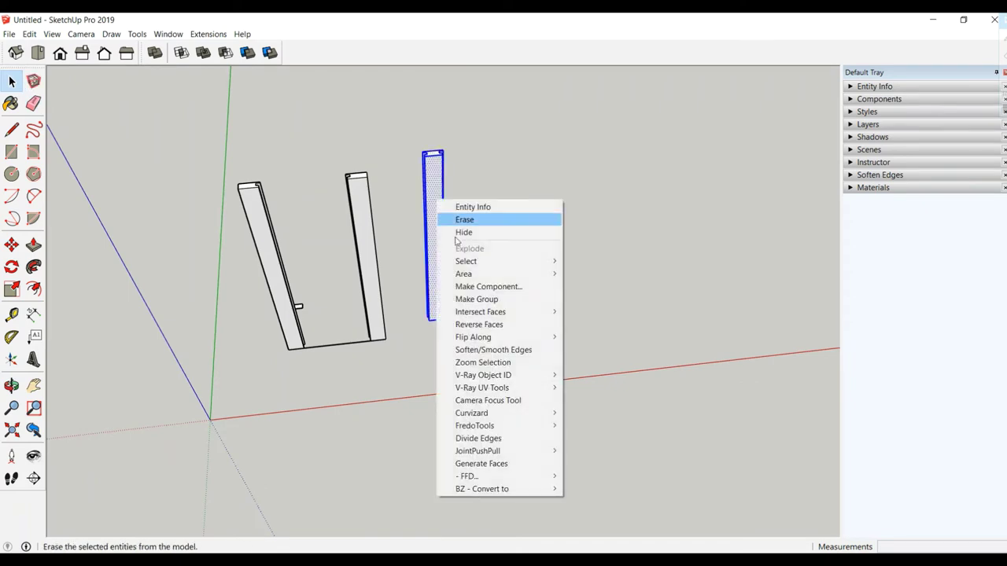
{"action": "left_click", "coordinate": [476, 299]}
Move the grouped upright by its base into line beside the other two uprights.
{"action": "scroll", "coordinate": [445, 319], "scroll_direction": "up", "scroll_amount": 2}
{"action": "scroll", "coordinate": [445, 319], "scroll_direction": "up", "scroll_amount": 1}
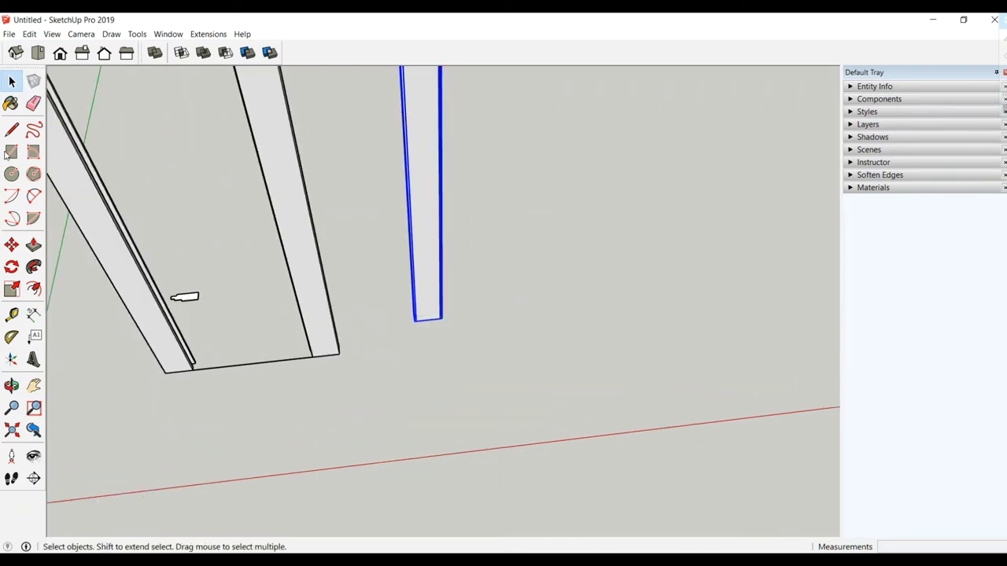
{"action": "left_click", "coordinate": [11, 244]}
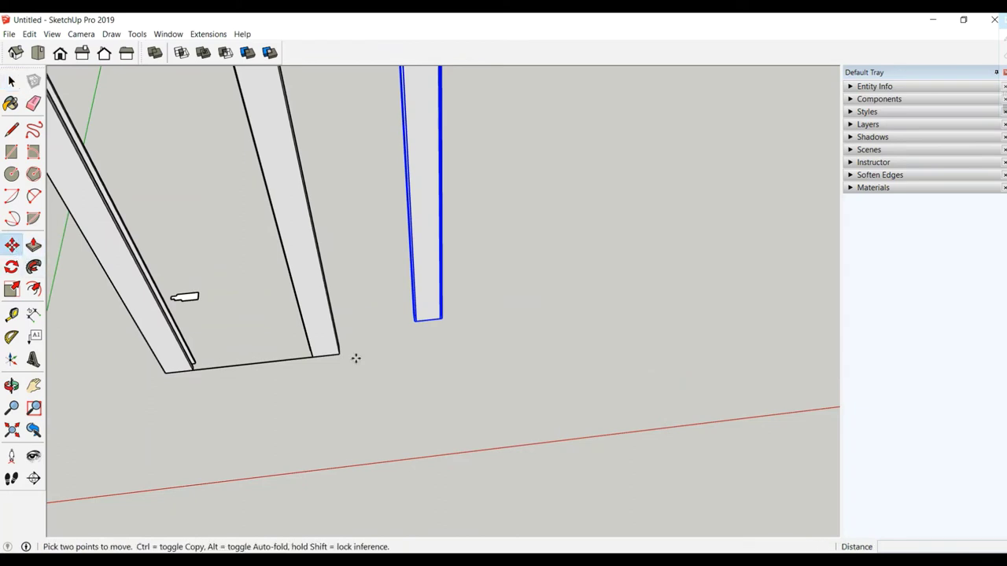
{"action": "left_click", "coordinate": [428, 318]}
{"action": "left_click", "coordinate": [255, 362]}
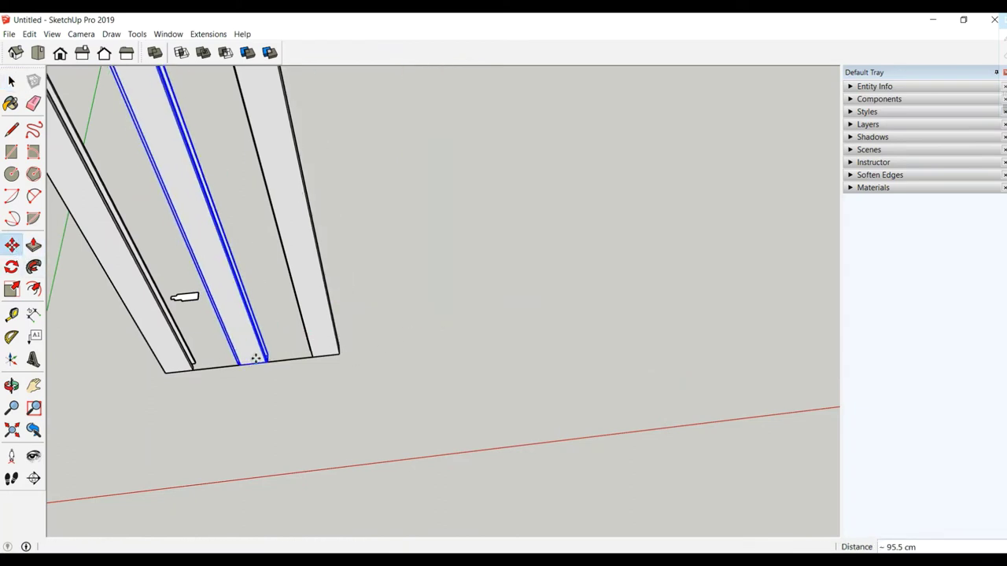
{"action": "scroll", "coordinate": [212, 322], "scroll_direction": "down", "scroll_amount": 2}
{"action": "mouse_move", "coordinate": [213, 322]}
{"action": "middle_mouse_down"}
{"action": "mouse_move", "coordinate": [185, 276]}
{"action": "mouse_move", "coordinate": [382, 355]}
{"action": "middle_mouse_up"}
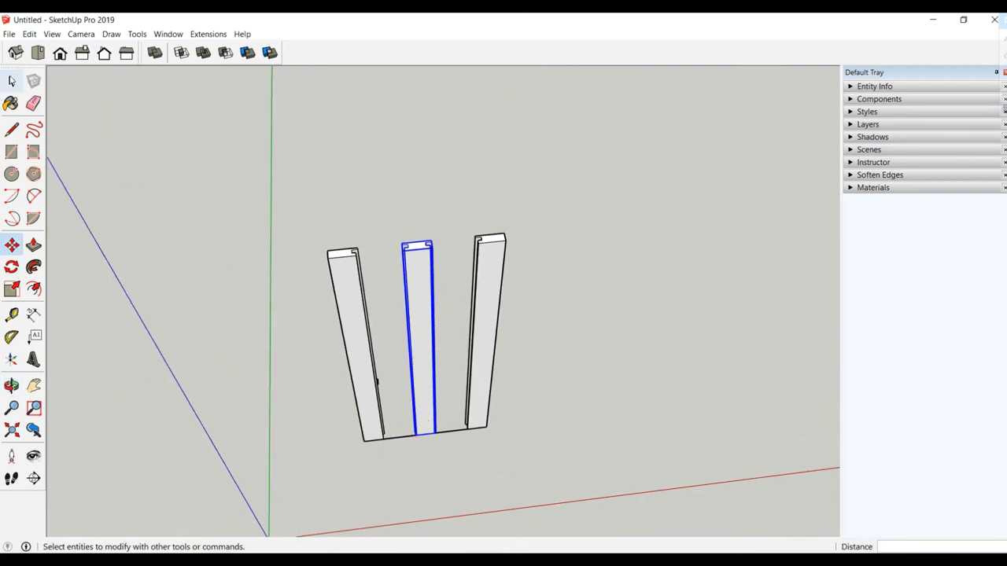
Select the right-hand upright and begin moving it.
{"action": "left_click", "coordinate": [11, 81]}
{"action": "left_click", "coordinate": [490, 298]}
{"action": "middle_click_drag", "start_coordinate": [485, 294], "coordinate": [443, 297]}
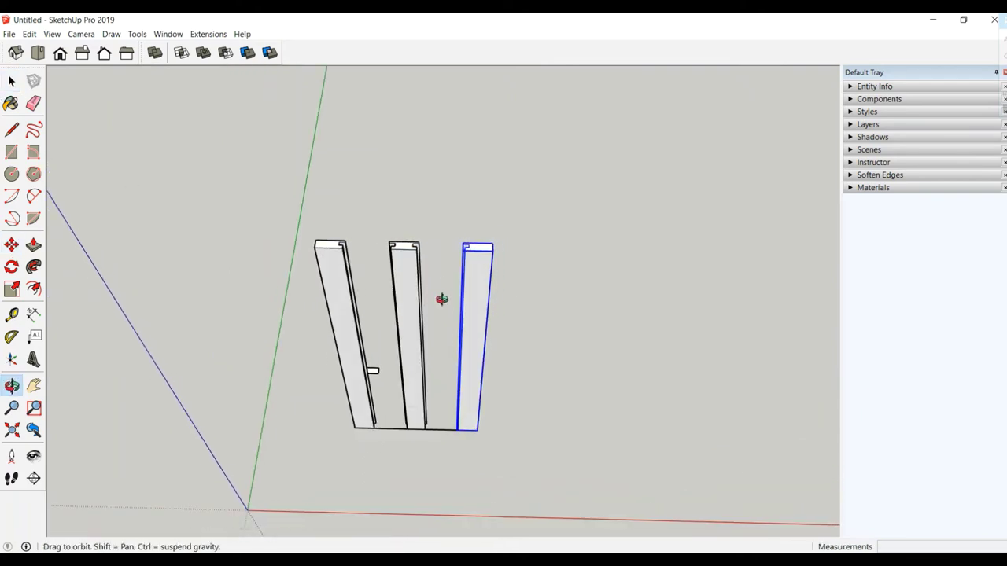
{"action": "left_click", "coordinate": [11, 245]}
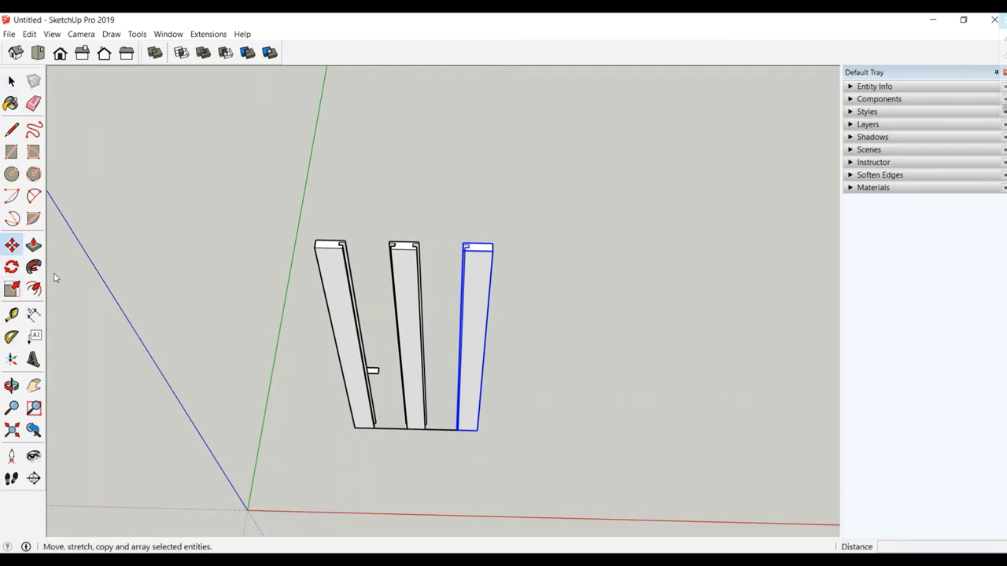
Copy the right upright to the right and rotate the copy 180° to lie horizontal.
{"action": "key", "text": "ctrl"}
{"action": "left_click", "coordinate": [471, 384]}
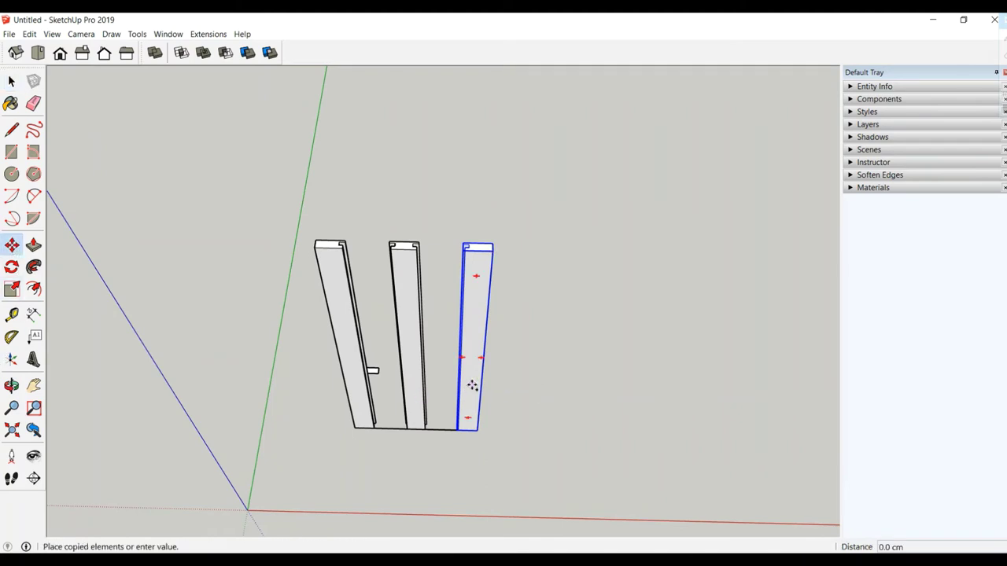
{"action": "left_click", "coordinate": [569, 388]}
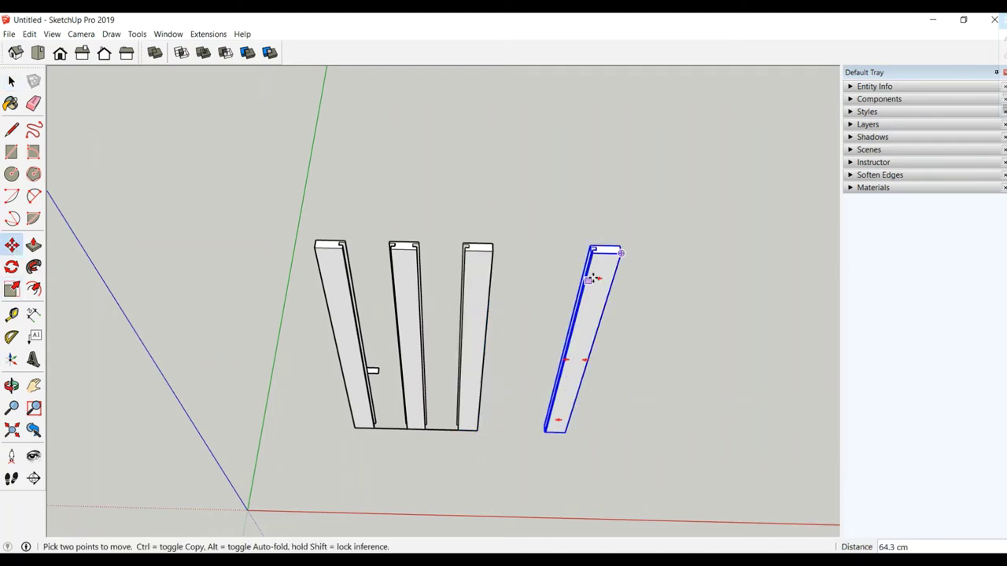
{"action": "key", "text": "q"}
{"action": "left_click", "coordinate": [576, 360]}
{"action": "left_click", "coordinate": [597, 279]}
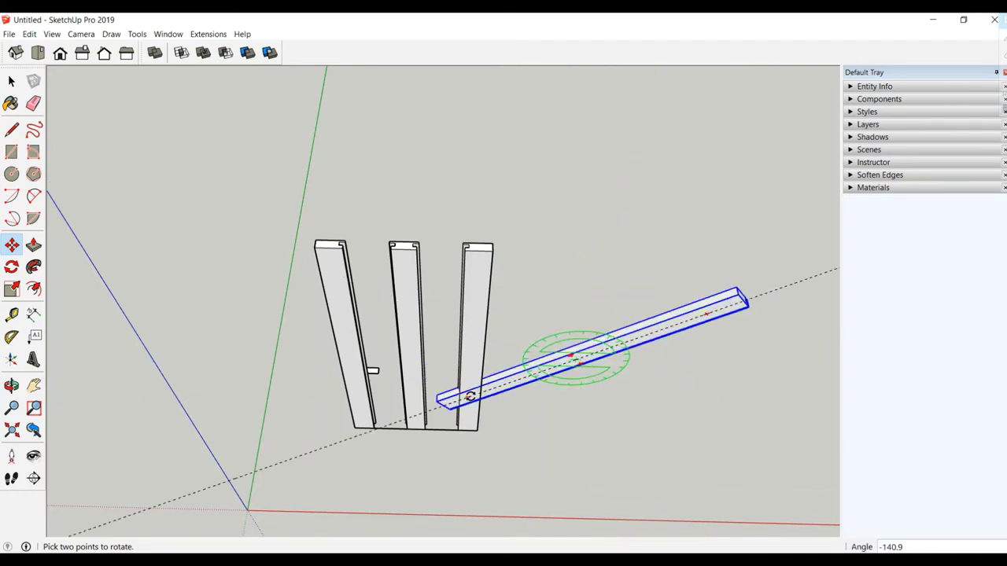
{"action": "left_click", "coordinate": [480, 357]}
Start moving the horizontal rail, picking its end as the base point.
{"action": "key", "text": "m"}
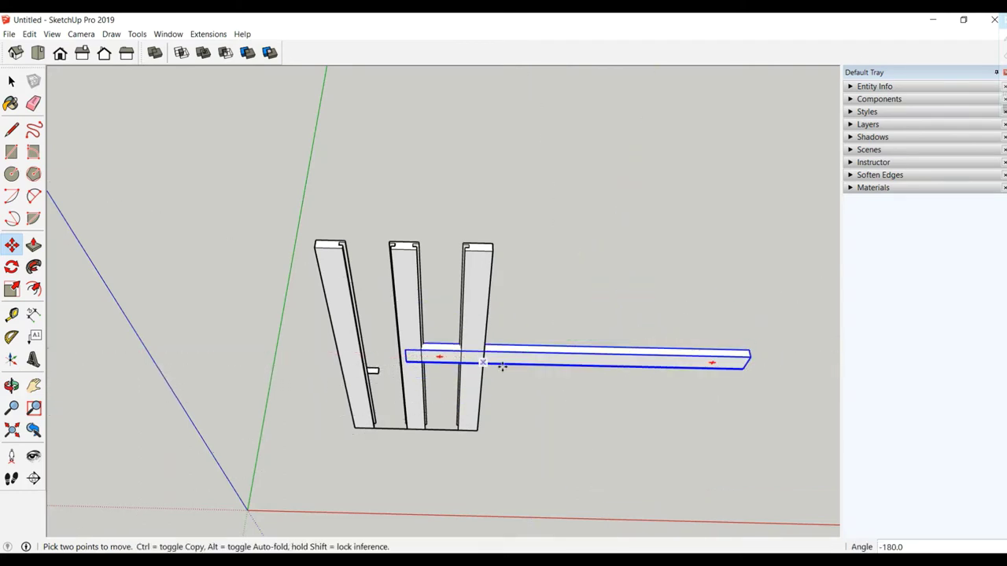
{"action": "scroll", "coordinate": [472, 358], "scroll_direction": "up", "scroll_amount": 2}
{"action": "scroll", "coordinate": [456, 355], "scroll_direction": "up", "scroll_amount": 2}
{"action": "scroll", "coordinate": [417, 356], "scroll_direction": "up", "scroll_amount": 2}
{"action": "key", "text": "b"}
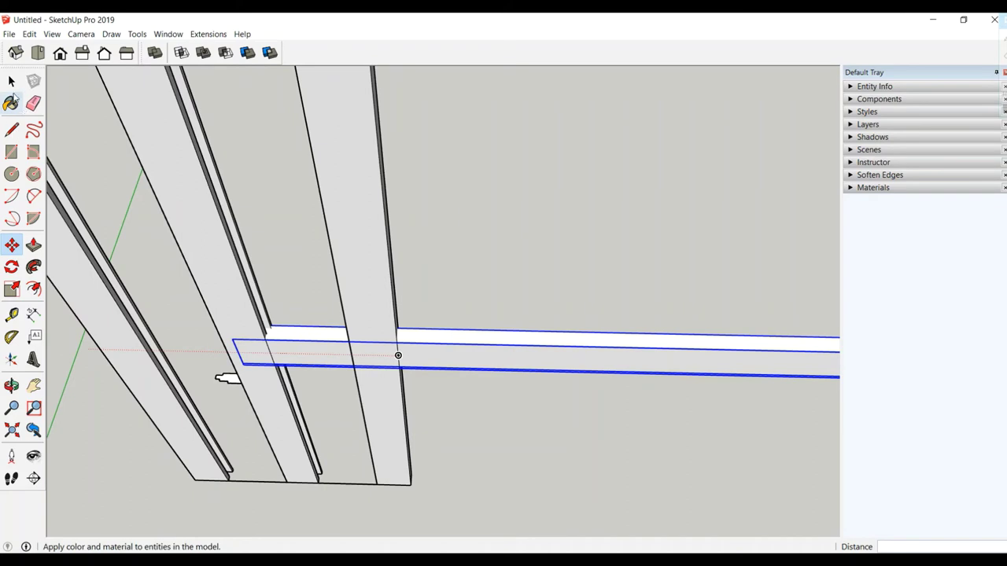
{"action": "key", "text": "space"}
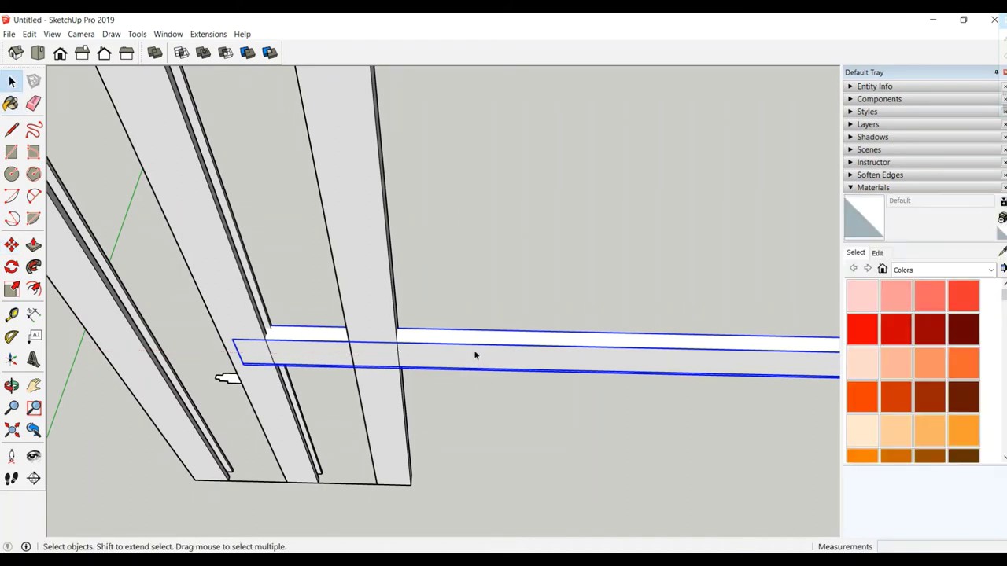
{"action": "scroll", "coordinate": [474, 355], "scroll_direction": "down", "scroll_amount": 3}
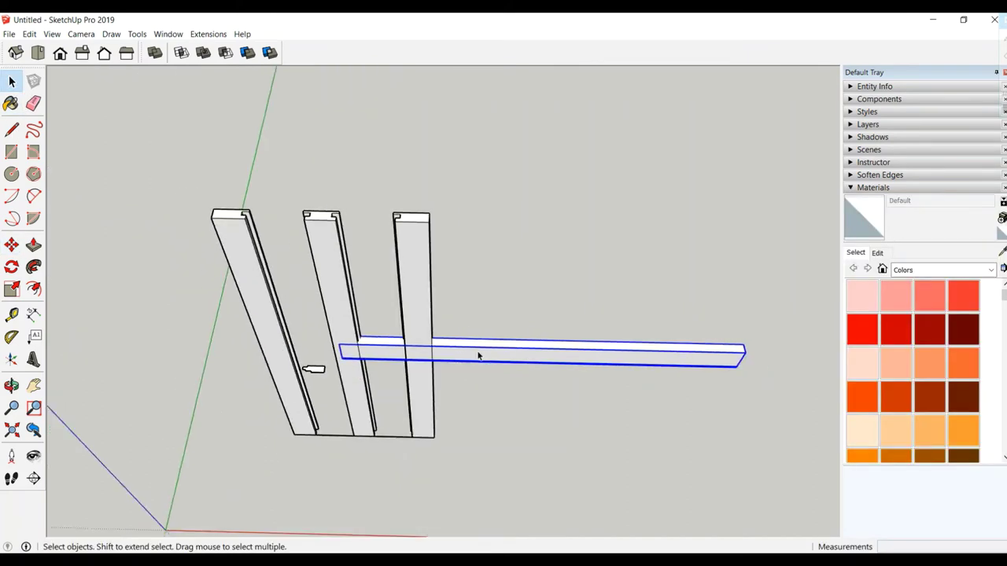
{"action": "scroll", "coordinate": [478, 355], "scroll_direction": "down", "scroll_amount": 2}
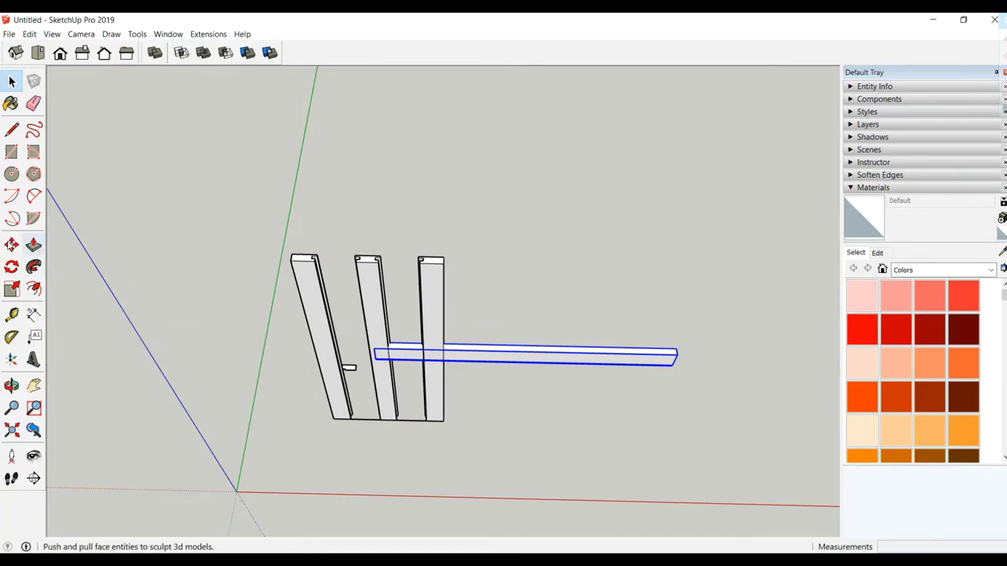
{"action": "left_click", "coordinate": [11, 245]}
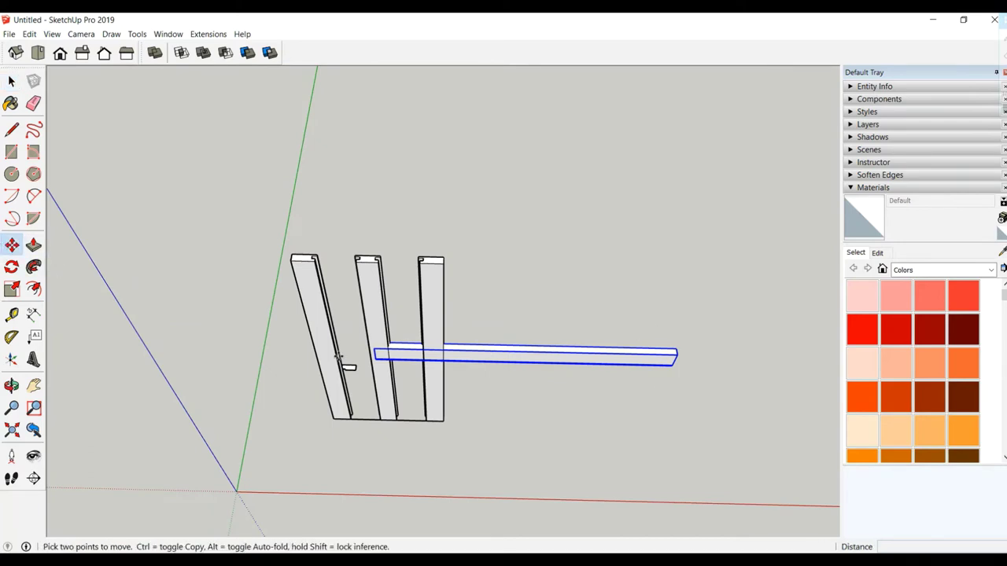
{"action": "left_click", "coordinate": [676, 347]}
Place the rail across the tops of the uprights.
{"action": "left_click", "coordinate": [443, 263]}
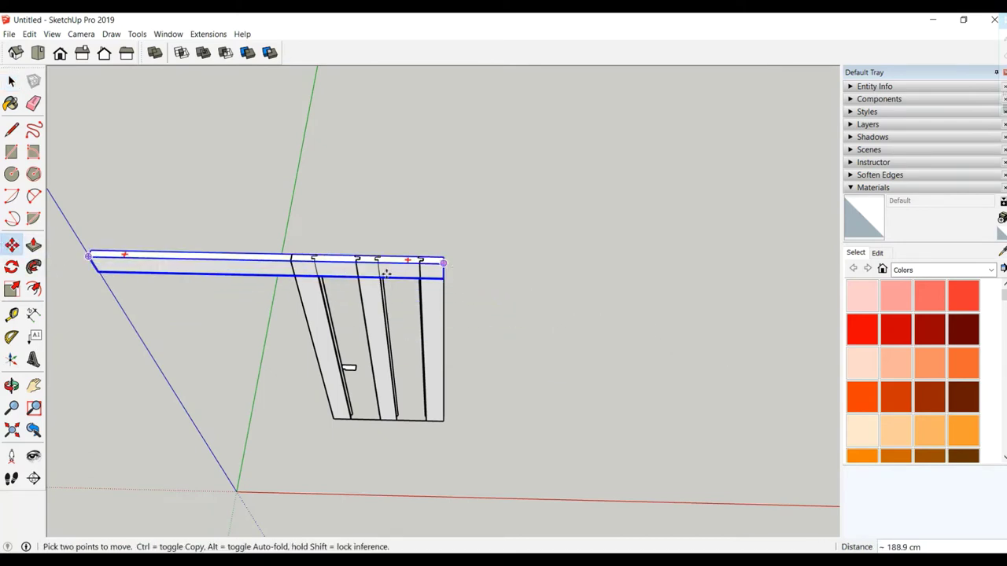
{"action": "scroll", "coordinate": [226, 214], "scroll_direction": "up", "scroll_amount": 2}
{"action": "scroll", "coordinate": [315, 260], "scroll_direction": "up", "scroll_amount": 3}
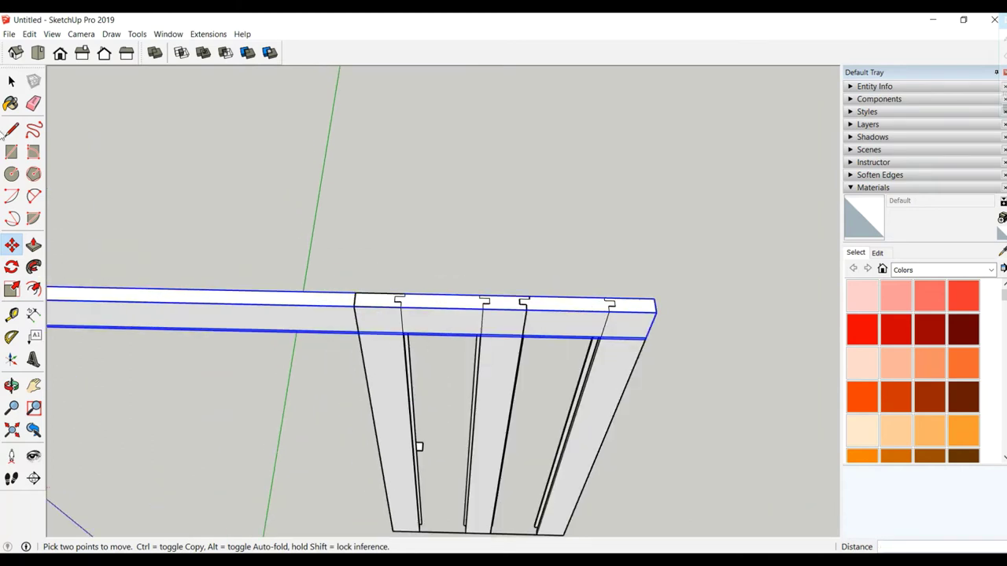
Inside the rail group, push the top face down 5 cm to thin the rail.
{"action": "left_click", "coordinate": [11, 81]}
{"action": "right_click", "coordinate": [434, 321]}
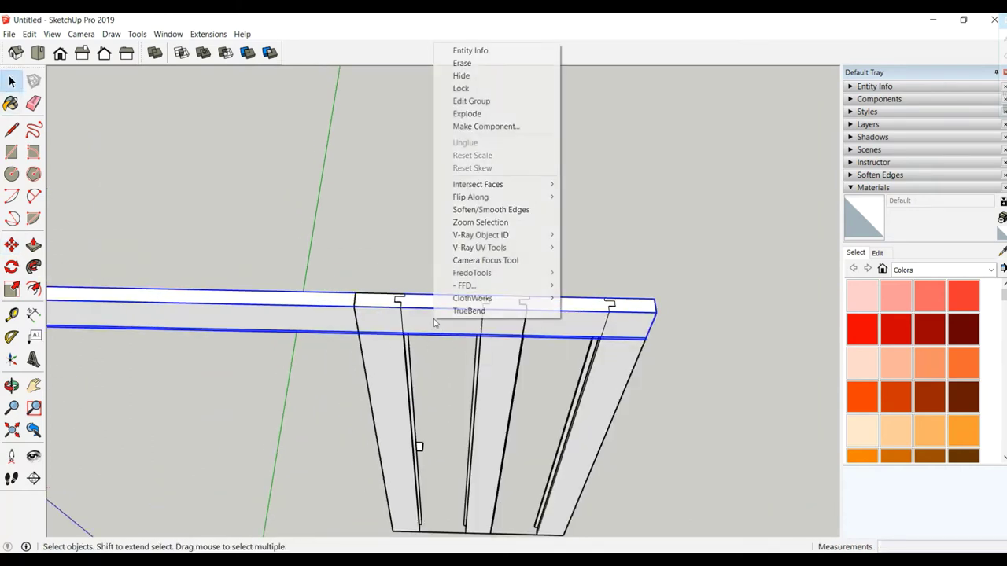
{"action": "left_click", "coordinate": [478, 103]}
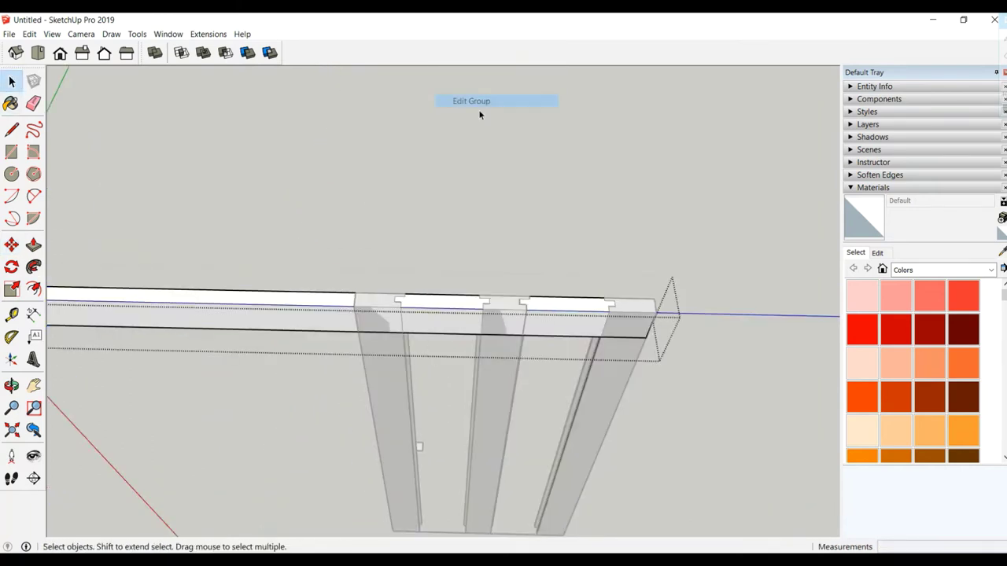
{"action": "left_click", "coordinate": [34, 246]}
{"action": "left_click_drag", "start_coordinate": [191, 299], "coordinate": [201, 315]}
{"action": "type", "text": "5"}
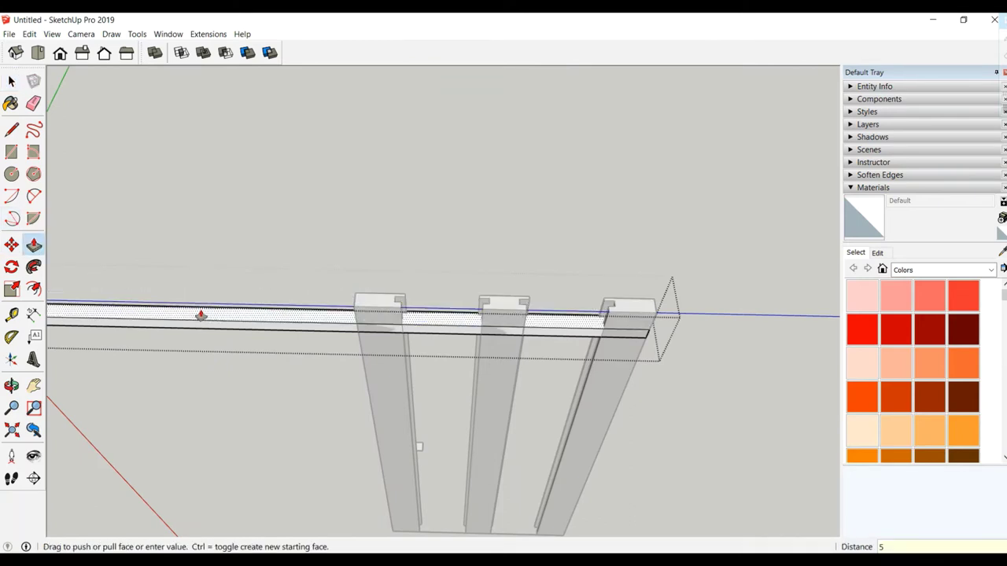
{"action": "key", "text": "Return"}
{"action": "mouse_move", "coordinate": [201, 315]}
{"action": "middle_mouse_down"}
{"action": "mouse_move", "coordinate": [277, 220]}
{"action": "mouse_move", "coordinate": [247, 203]}
{"action": "middle_mouse_up"}
{"action": "key", "text": "space"}
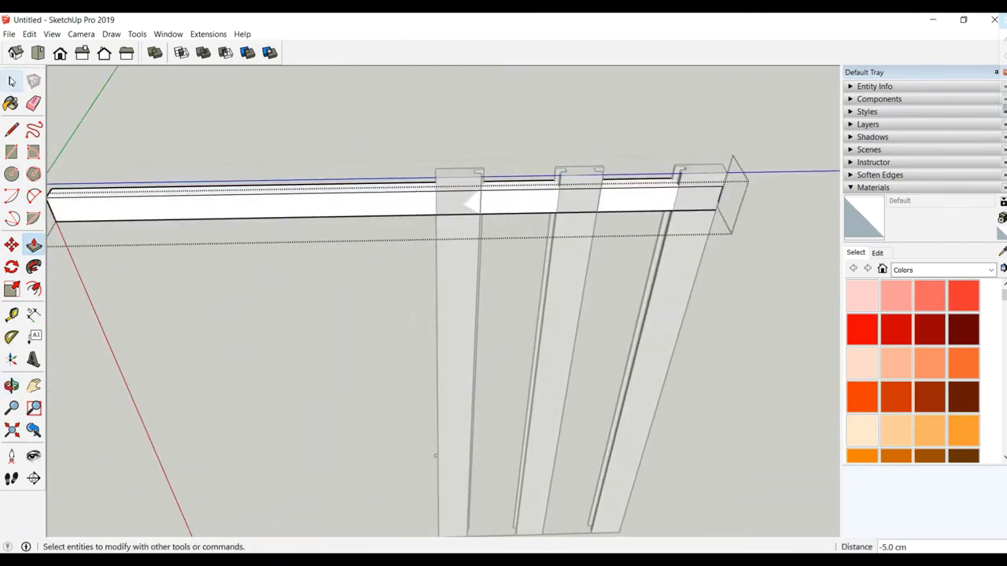
{"action": "mouse_move", "coordinate": [243, 135]}
{"action": "middle_mouse_down"}
{"action": "mouse_move", "coordinate": [307, 226]}
{"action": "mouse_move", "coordinate": [399, 238]}
{"action": "middle_mouse_up"}
Trim the rail's overhanging end by 7.3 cm so it spans just the uprights.
{"action": "right_click", "coordinate": [171, 261]}
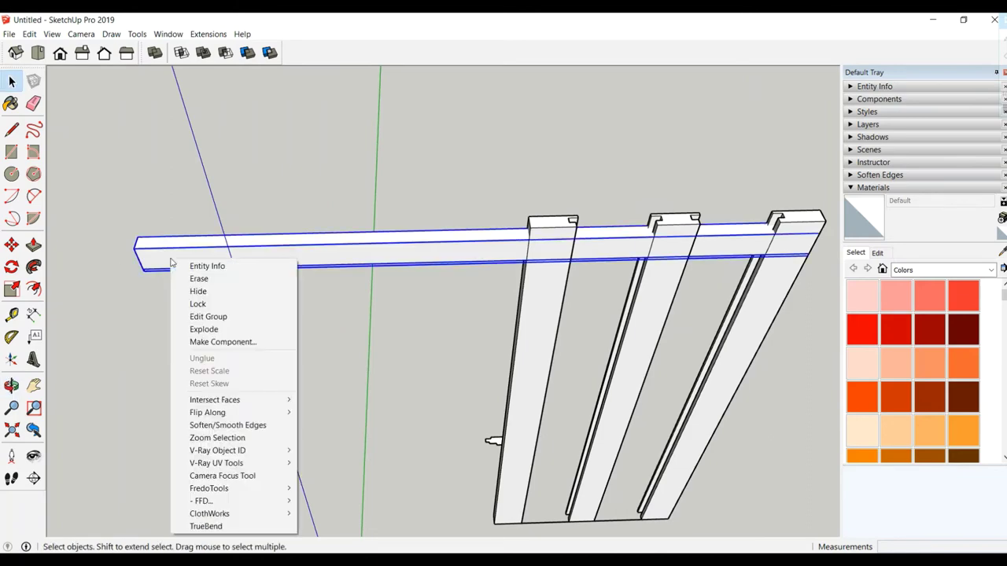
{"action": "left_click", "coordinate": [208, 317]}
{"action": "mouse_move", "coordinate": [209, 316]}
{"action": "middle_mouse_down"}
{"action": "mouse_move", "coordinate": [288, 247]}
{"action": "mouse_move", "coordinate": [299, 259]}
{"action": "middle_mouse_up"}
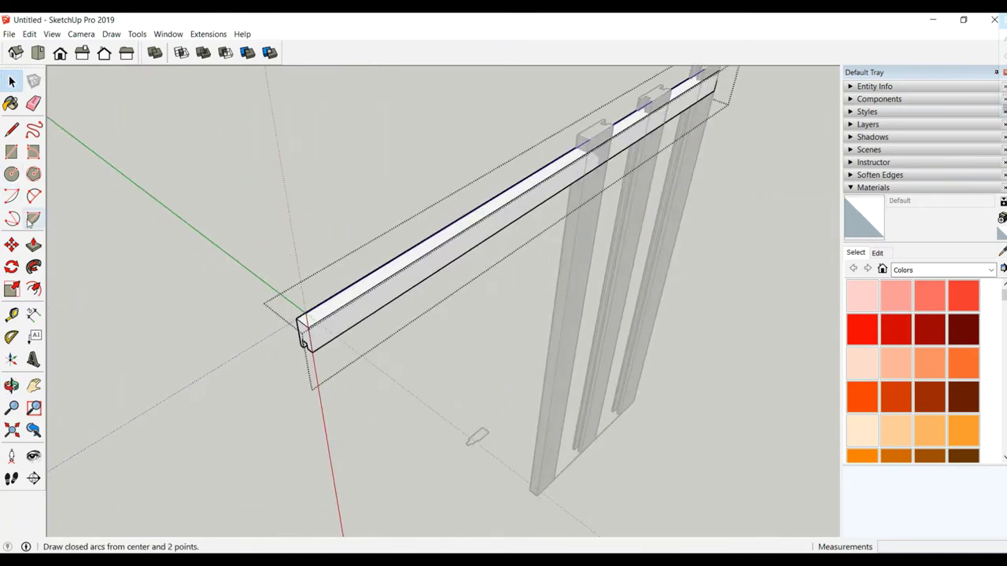
{"action": "left_click", "coordinate": [33, 245]}
{"action": "mouse_move", "coordinate": [305, 333]}
{"action": "left_mouse_down"}
{"action": "mouse_move", "coordinate": [603, 184]}
{"action": "mouse_move", "coordinate": [596, 162]}
{"action": "left_mouse_up"}
{"action": "mouse_move", "coordinate": [595, 162]}
{"action": "middle_mouse_down"}
{"action": "mouse_move", "coordinate": [330, 223]}
{"action": "mouse_move", "coordinate": [425, 152]}
{"action": "mouse_move", "coordinate": [307, 84]}
{"action": "mouse_move", "coordinate": [505, 150]}
{"action": "middle_mouse_up"}
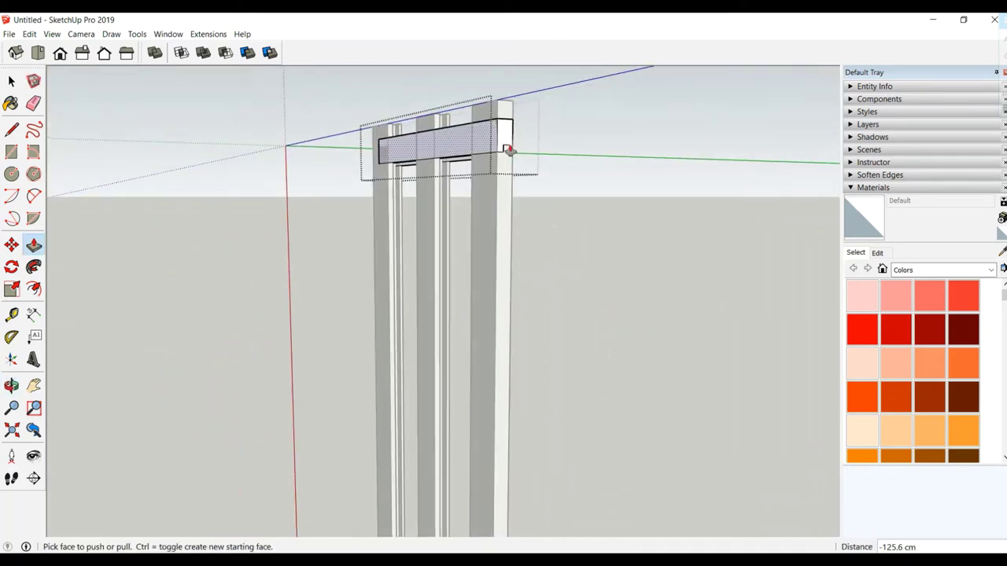
{"action": "left_click", "coordinate": [505, 137]}
{"action": "left_click_drag", "start_coordinate": [505, 137], "coordinate": [488, 139]}
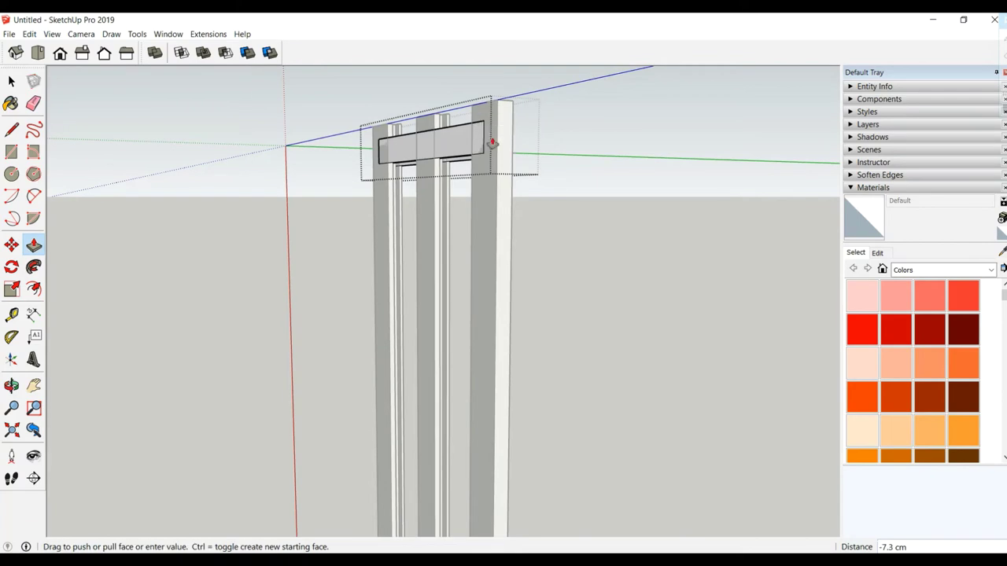
{"action": "left_click", "coordinate": [491, 142]}
{"action": "mouse_move", "coordinate": [320, 179]}
{"action": "middle_mouse_down"}
{"action": "mouse_move", "coordinate": [504, 296]}
{"action": "mouse_move", "coordinate": [650, 304]}
{"action": "middle_mouse_up"}
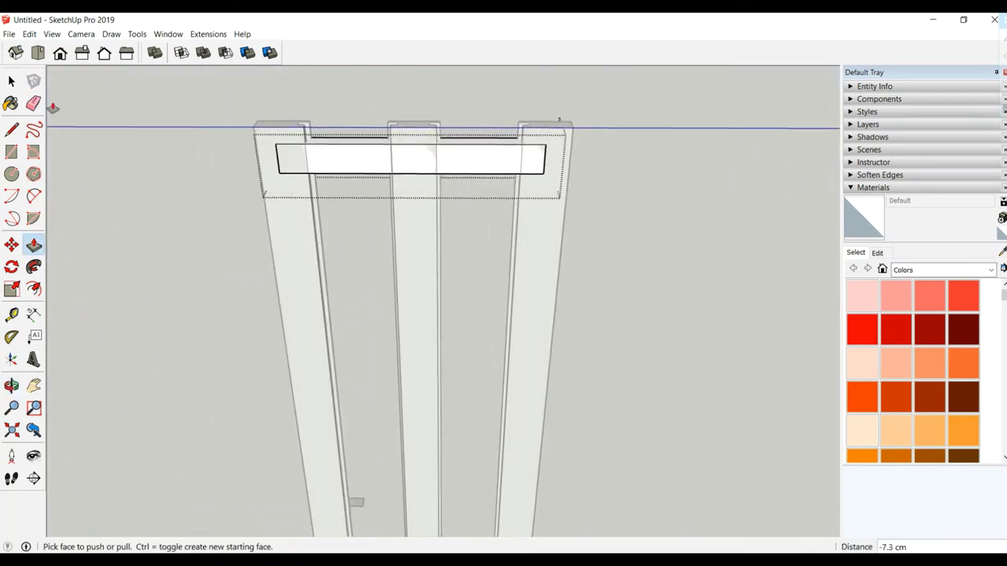
{"action": "key", "text": "space"}
{"action": "mouse_move", "coordinate": [133, 158]}
{"action": "middle_mouse_down"}
{"action": "mouse_move", "coordinate": [209, 196]}
{"action": "mouse_move", "coordinate": [292, 273]}
{"action": "middle_mouse_up"}
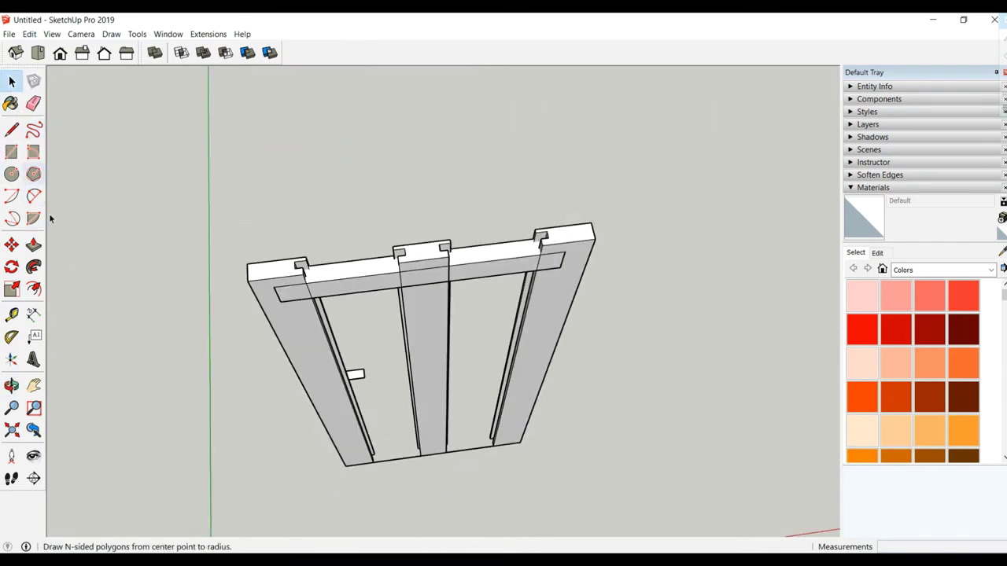
{"action": "middle_click_drag", "start_coordinate": [50, 219], "coordinate": [24, 157]}
Raise the cross rail 5 cm.
{"action": "left_click", "coordinate": [12, 245]}
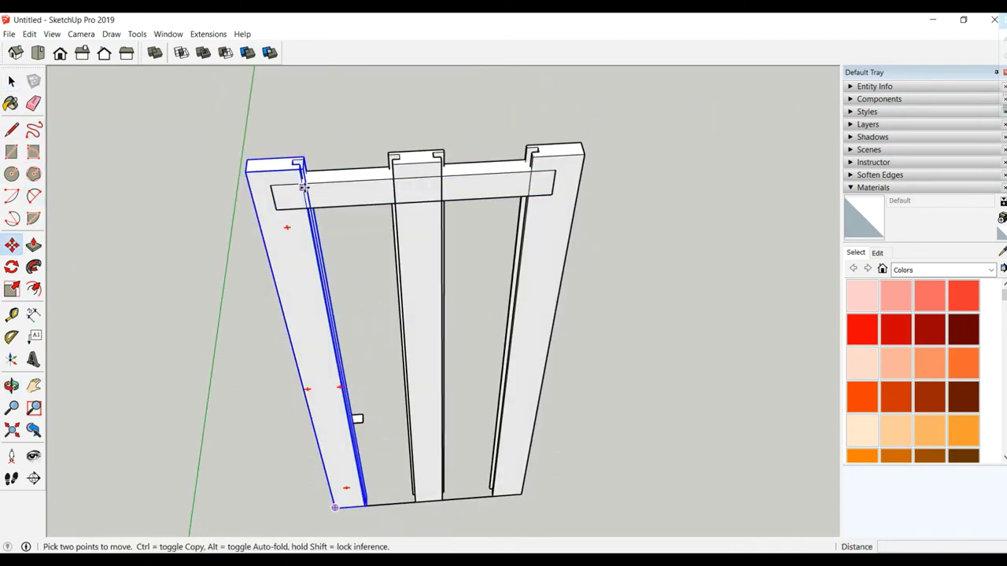
{"action": "left_click", "coordinate": [302, 186]}
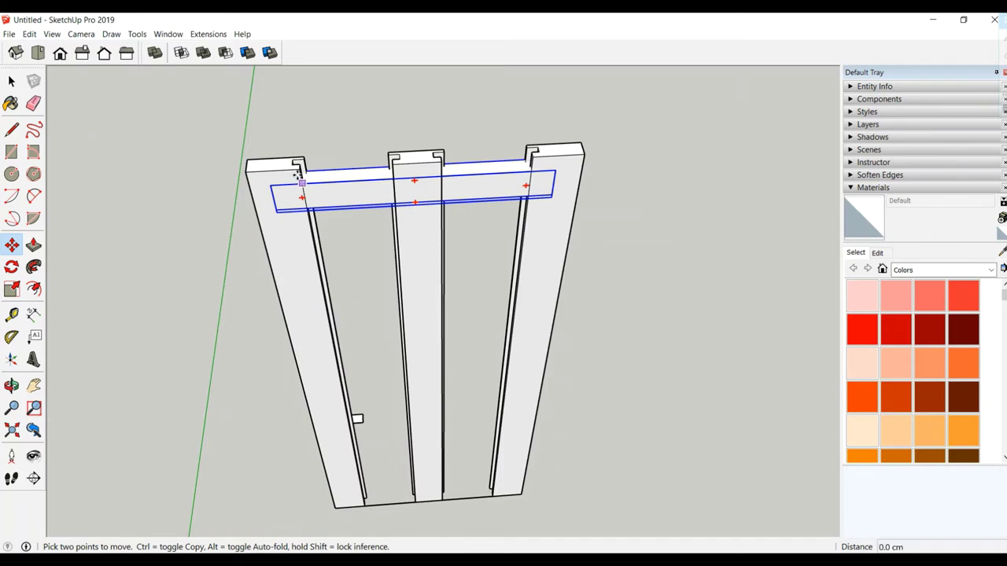
{"action": "type", "text": "5"}
{"action": "key", "text": "Return"}
{"action": "middle_click_drag", "start_coordinate": [376, 189], "coordinate": [91, 142]}
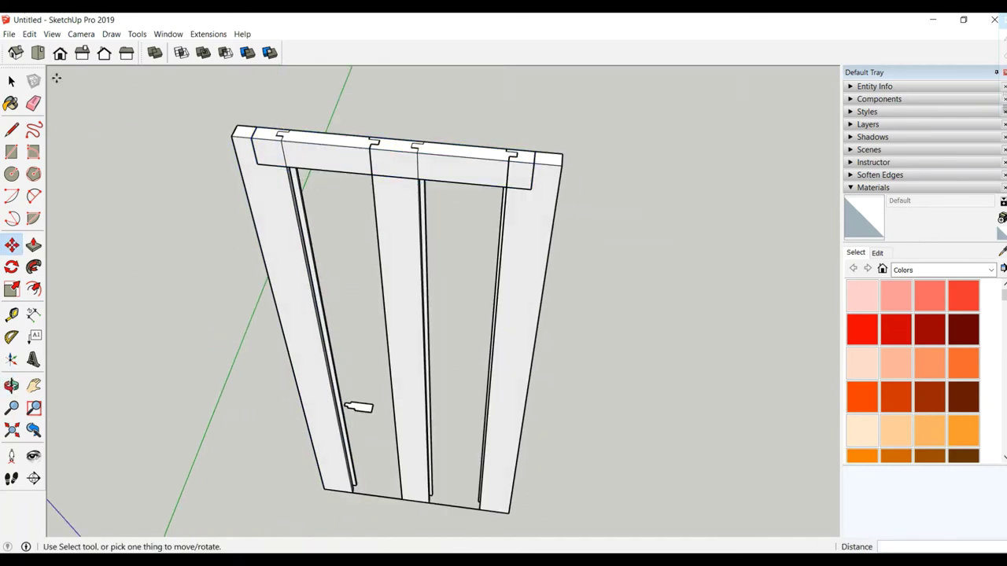
{"action": "key", "text": "space"}
{"action": "middle_click_drag", "start_coordinate": [265, 146], "coordinate": [289, 157]}
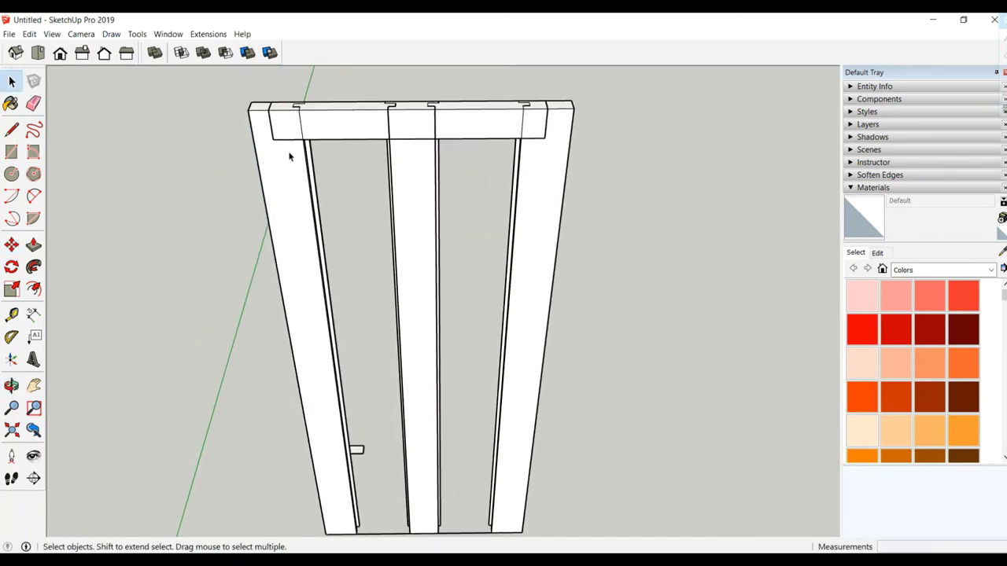
Trim the left upright and the middle slat against the top rail.
{"action": "left_click", "coordinate": [292, 188]}
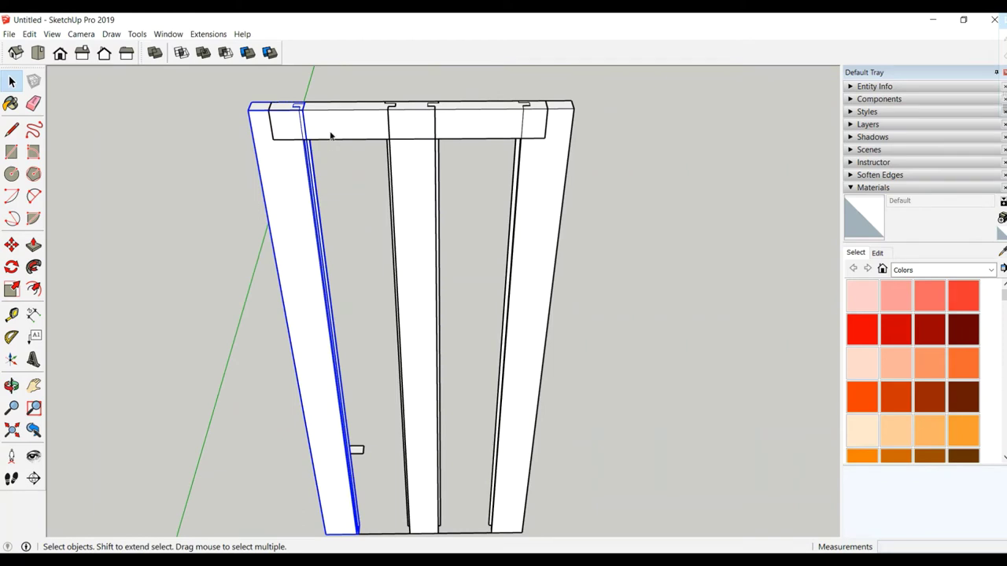
{"action": "left_click", "coordinate": [249, 53]}
{"action": "key", "text": "space"}
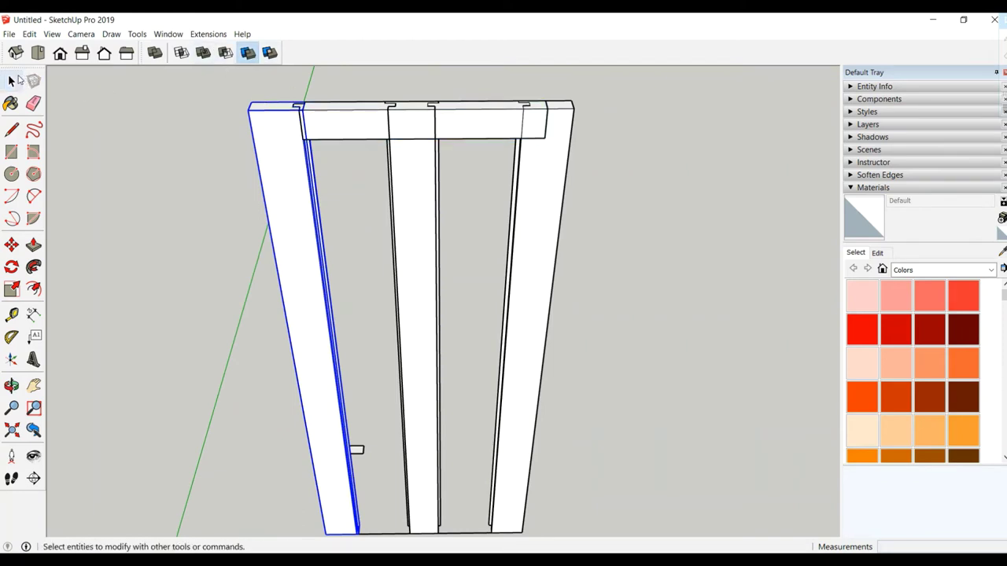
{"action": "left_click", "coordinate": [431, 184]}
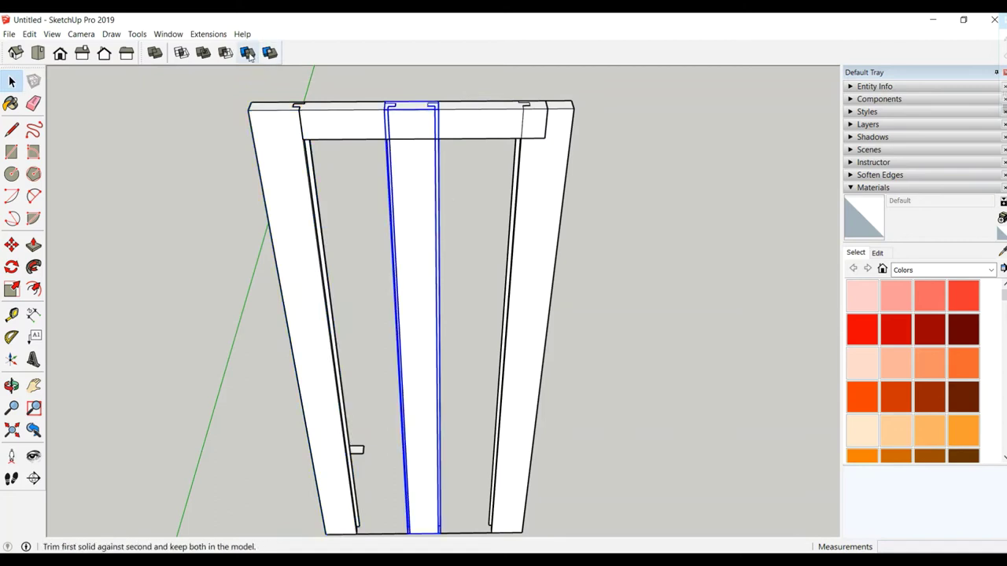
{"action": "left_click", "coordinate": [247, 53]}
{"action": "left_click", "coordinate": [11, 81]}
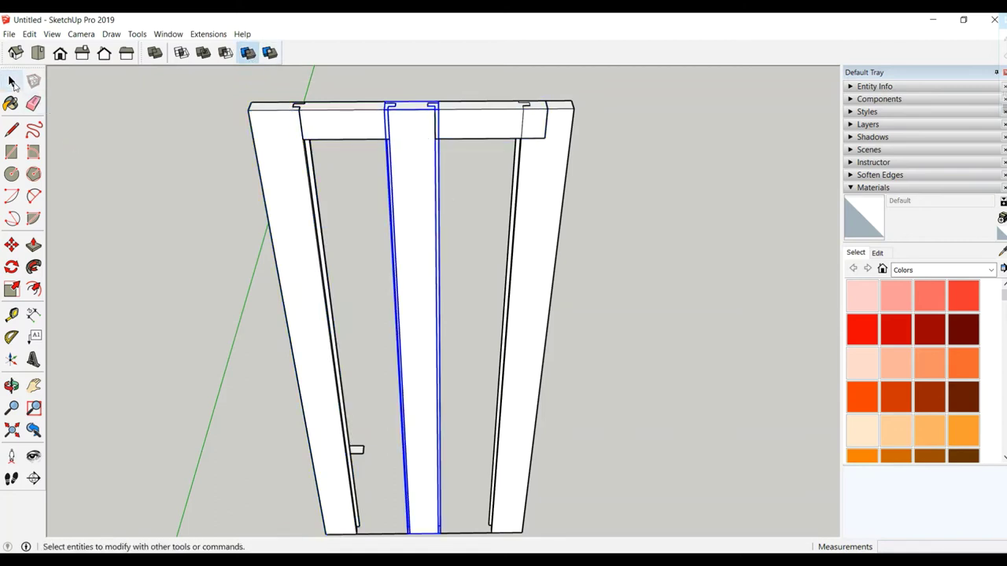
Trim the right upright against the top rail, then select the top rail.
{"action": "left_click", "coordinate": [540, 213]}
{"action": "left_click", "coordinate": [247, 52]}
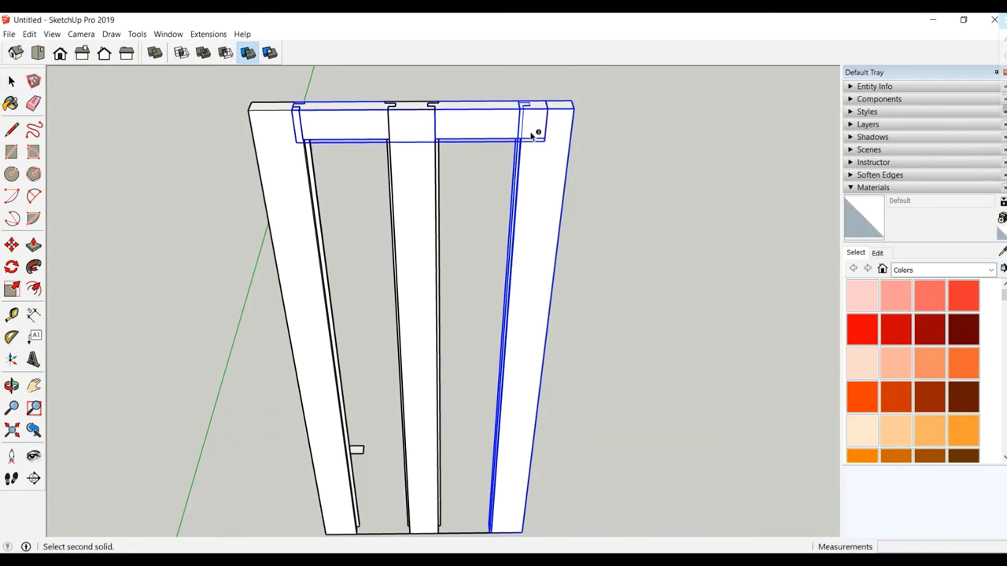
{"action": "left_click", "coordinate": [531, 132]}
{"action": "left_click", "coordinate": [11, 81]}
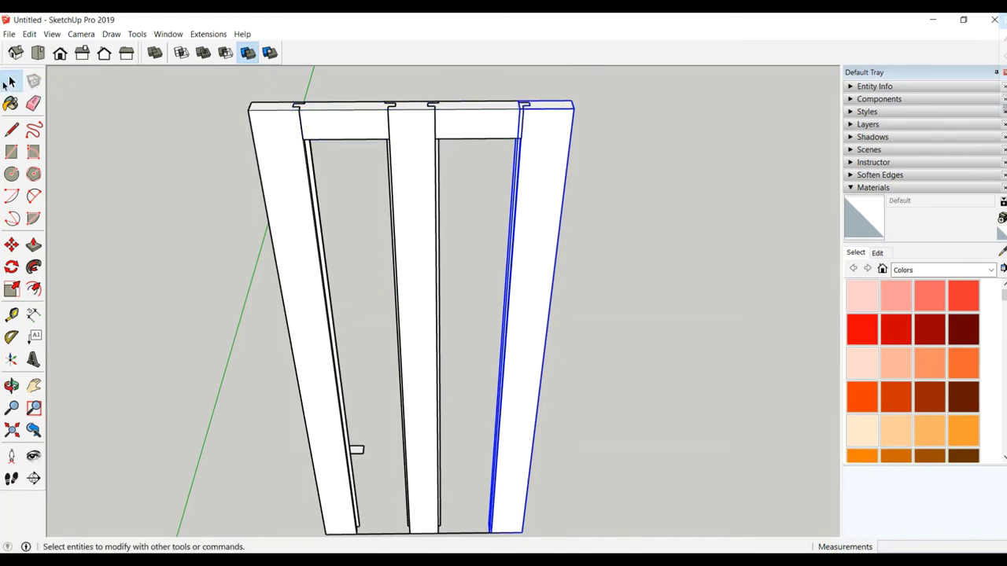
{"action": "left_click", "coordinate": [11, 81]}
{"action": "left_click", "coordinate": [369, 122]}
{"action": "scroll", "coordinate": [386, 158], "scroll_direction": "down", "scroll_amount": 1}
Copy the top rail down to the bottom of the frame.
{"action": "scroll", "coordinate": [385, 177], "scroll_direction": "down", "scroll_amount": 2}
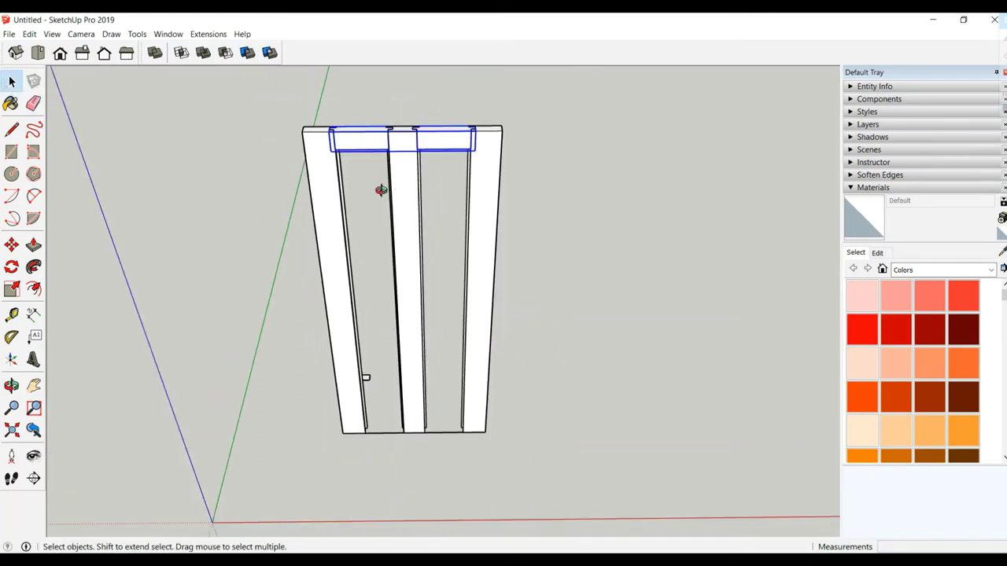
{"action": "middle_click_drag", "start_coordinate": [382, 188], "coordinate": [386, 162]}
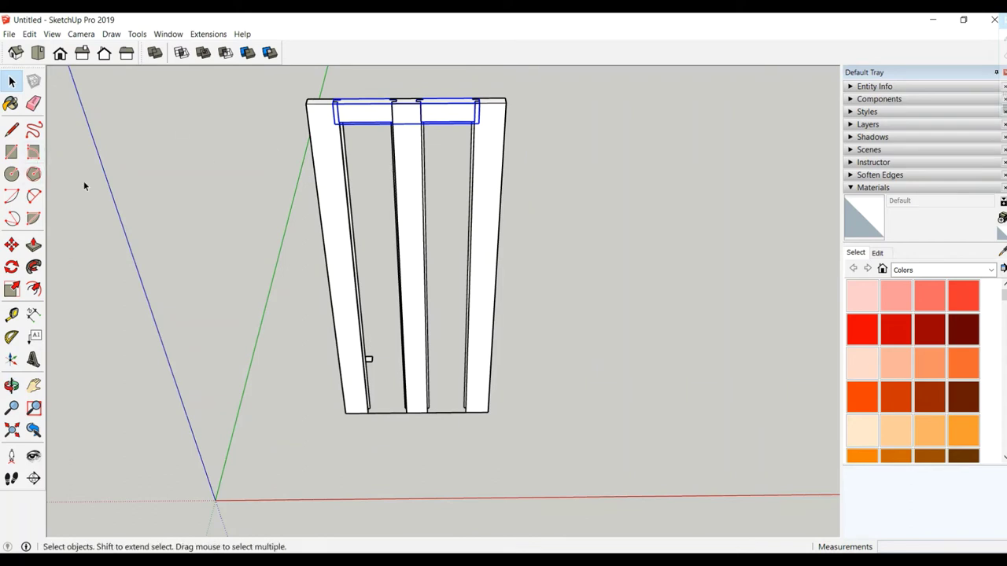
{"action": "left_click", "coordinate": [11, 245]}
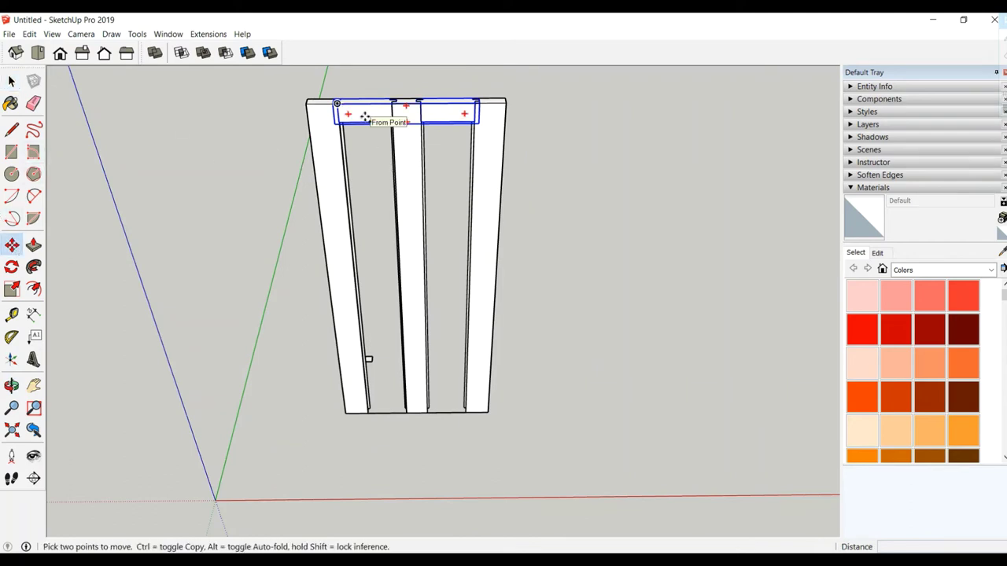
{"action": "left_click", "coordinate": [365, 117]}
{"action": "key", "text": "ctrl"}
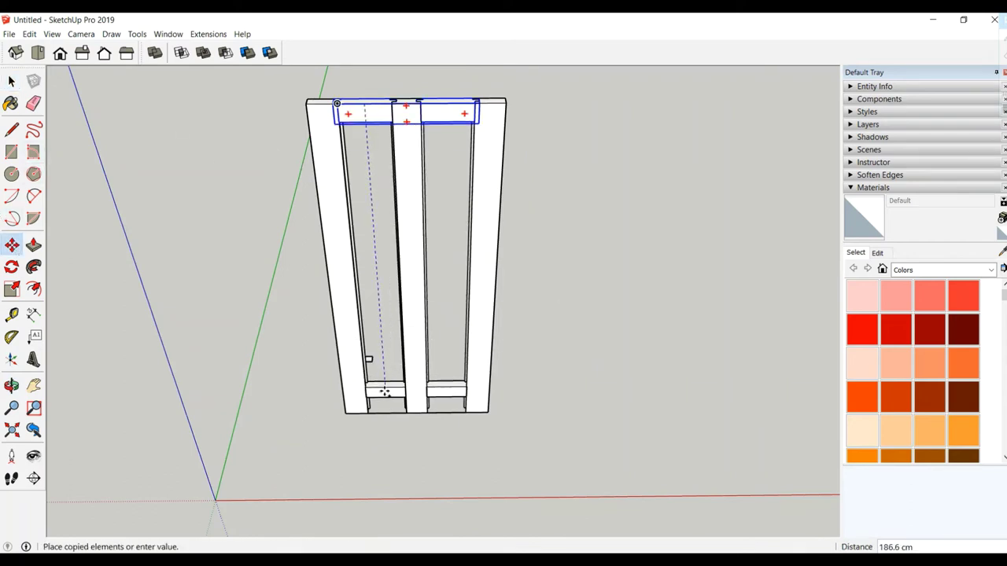
{"action": "left_click", "coordinate": [385, 408]}
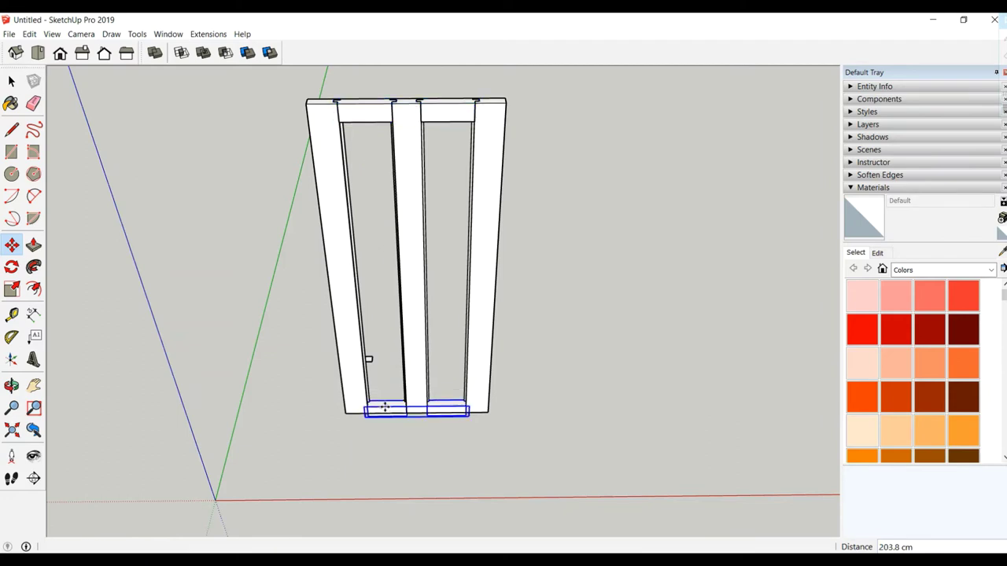
{"action": "scroll", "coordinate": [385, 412], "scroll_direction": "up", "scroll_amount": 2}
{"action": "scroll", "coordinate": [385, 414], "scroll_direction": "up", "scroll_amount": 2}
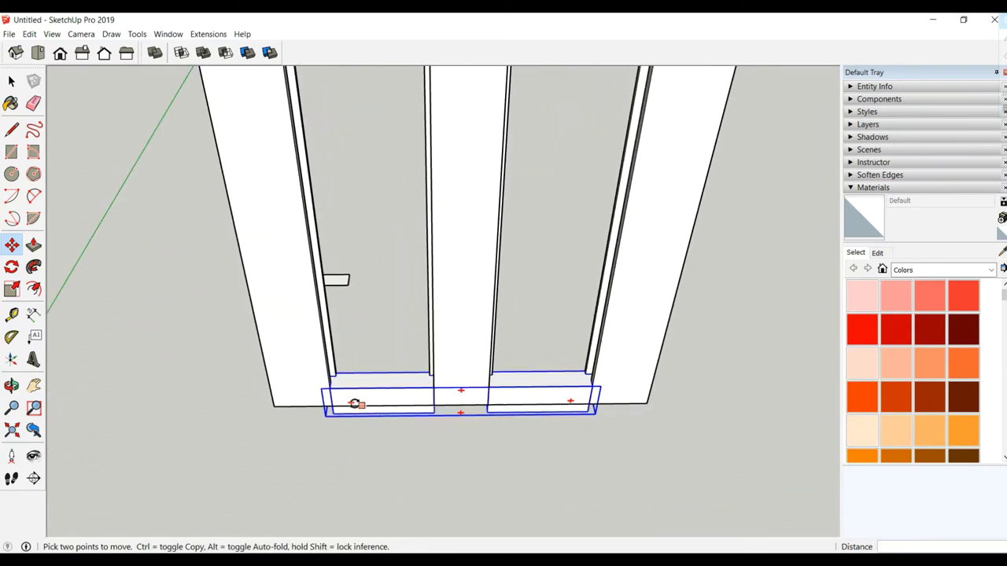
{"action": "left_click", "coordinate": [352, 402]}
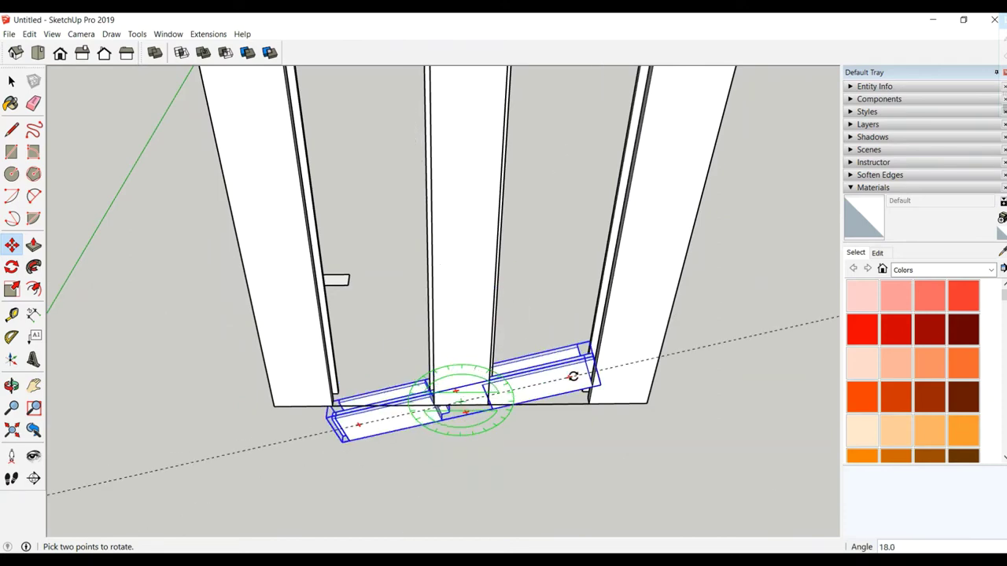
{"action": "key", "text": "Escape"}
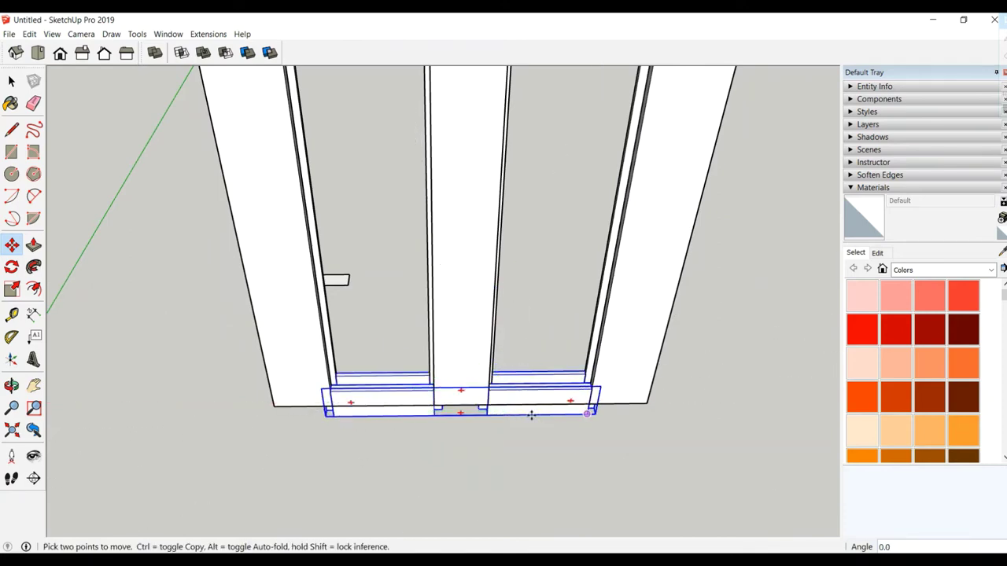
{"action": "middle_click_drag", "start_coordinate": [589, 403], "coordinate": [358, 262]}
{"action": "scroll", "coordinate": [359, 262], "scroll_direction": "up", "scroll_amount": 3}
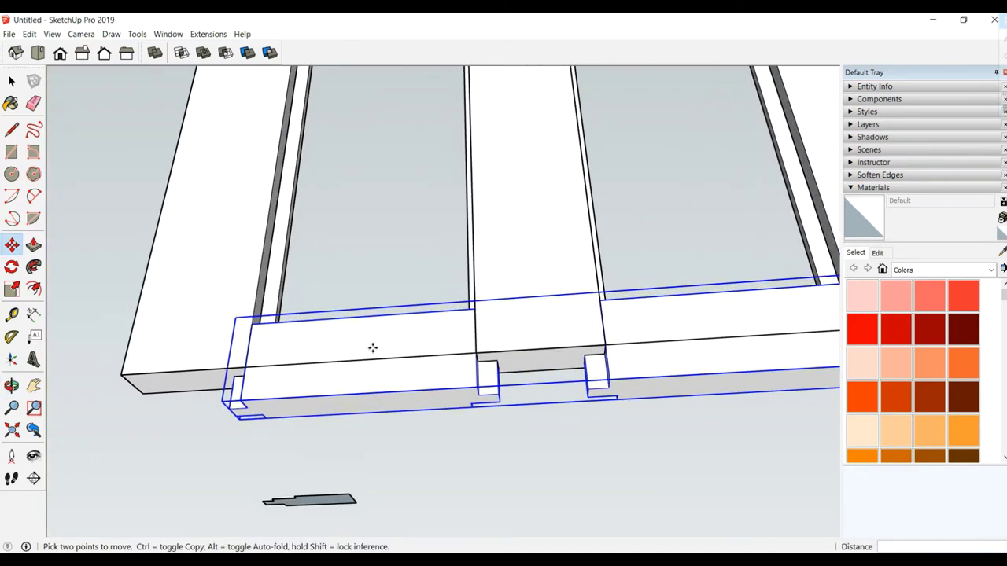
Inside the bottom rail group, push/pull both pieces' bottom faces 15 cm downward.
{"action": "left_click", "coordinate": [11, 81]}
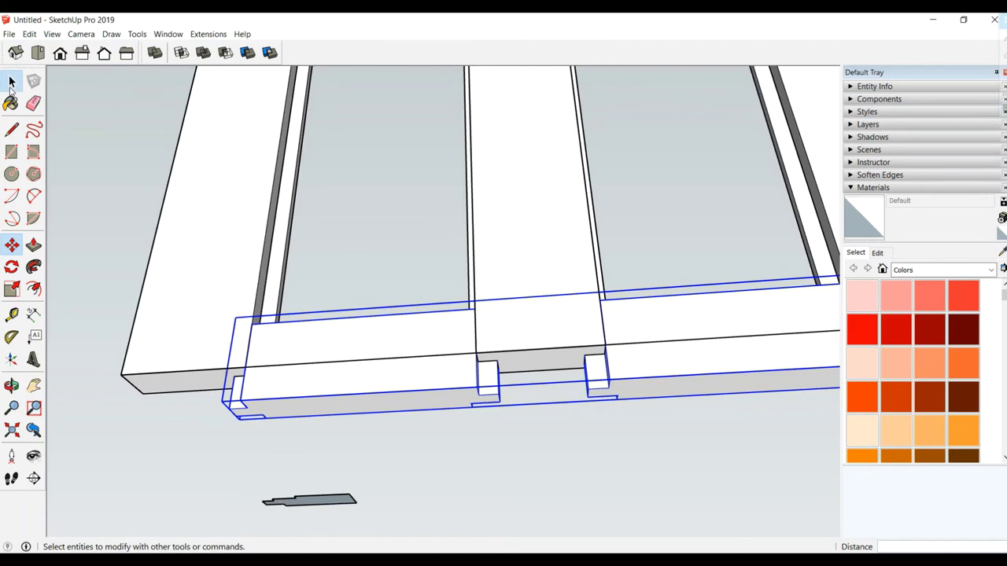
{"action": "right_click", "coordinate": [371, 380]}
{"action": "left_click", "coordinate": [413, 158]}
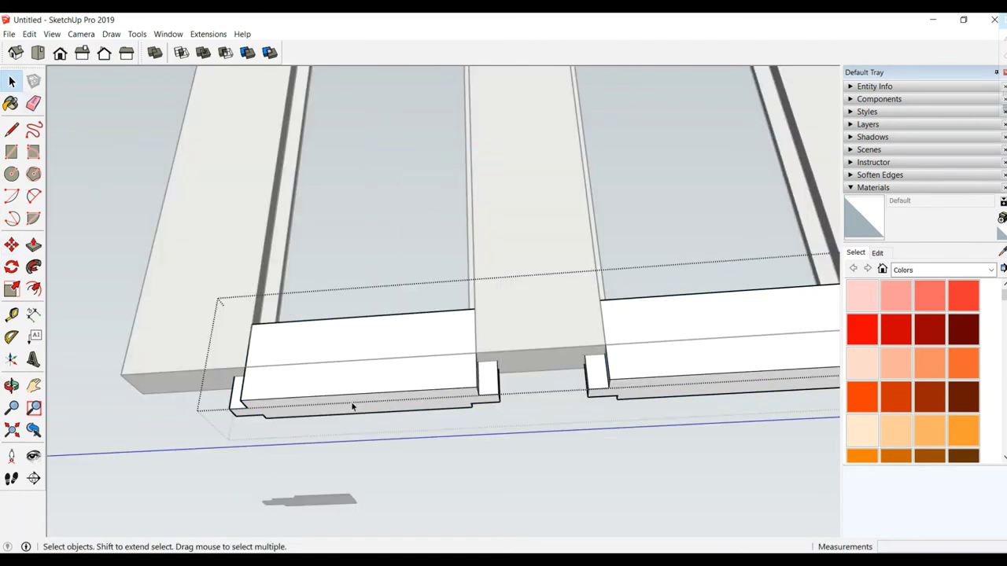
{"action": "left_click", "coordinate": [34, 247]}
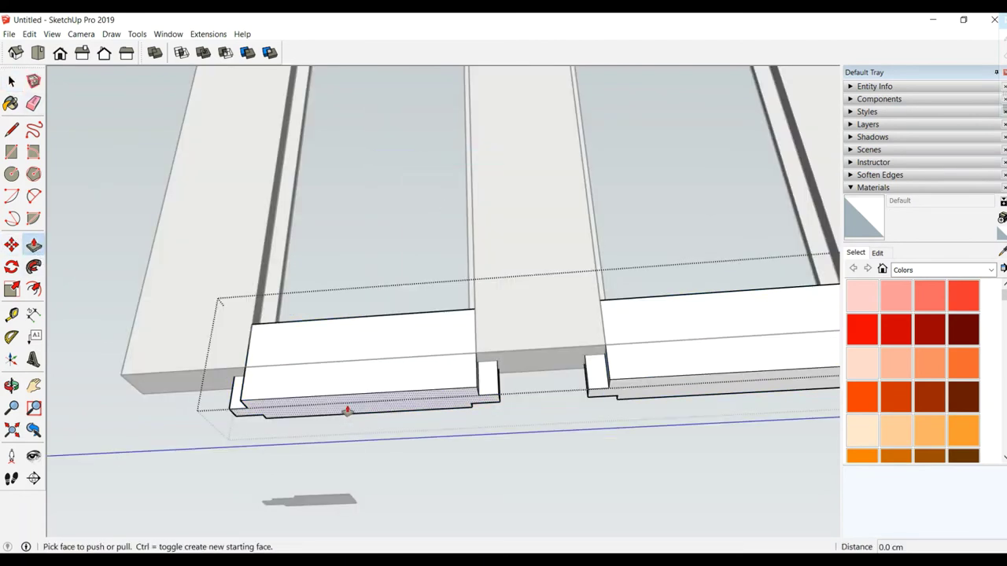
{"action": "left_click_drag", "start_coordinate": [346, 409], "coordinate": [351, 432]}
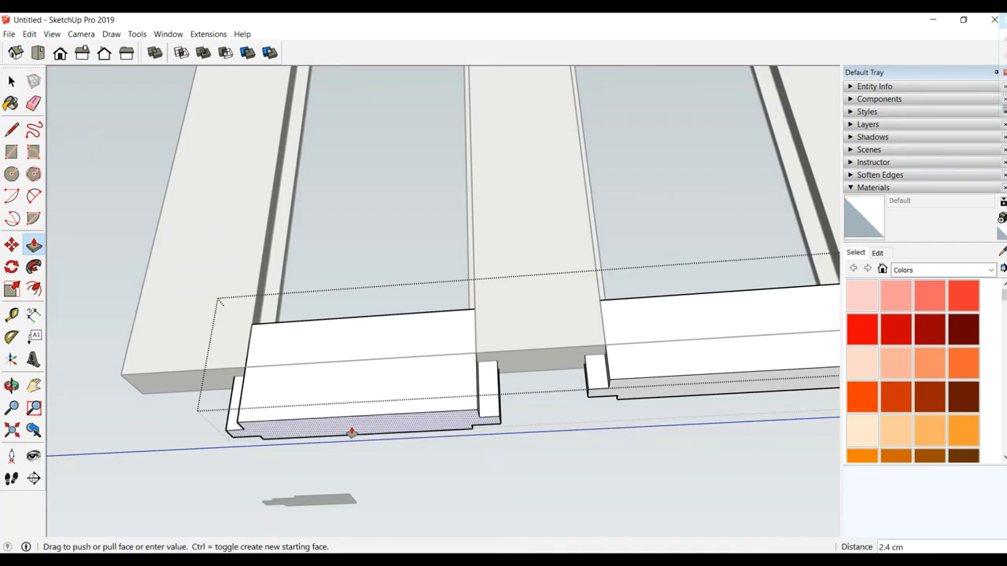
{"action": "scroll", "coordinate": [351, 433], "scroll_direction": "up", "scroll_amount": 3}
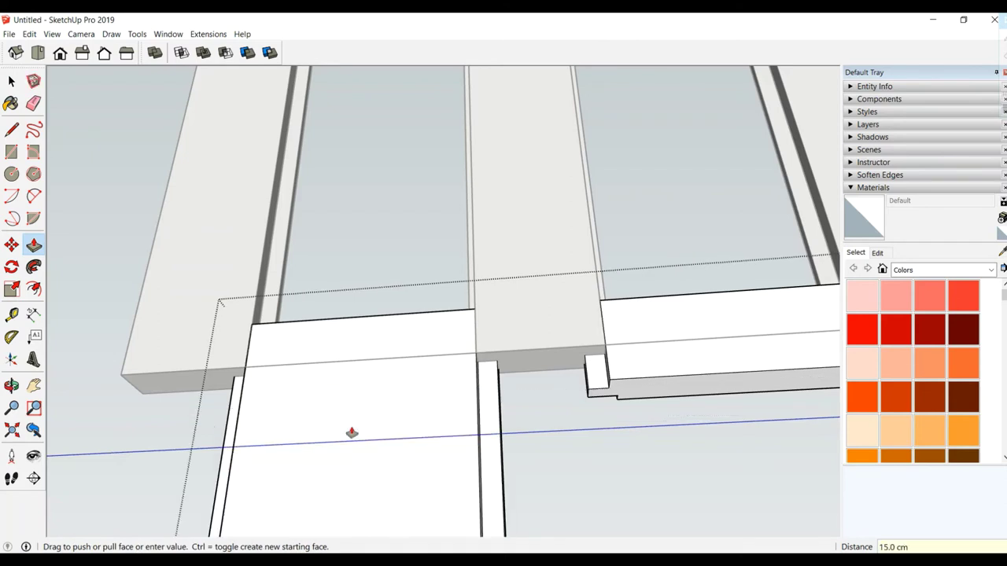
{"action": "key", "text": "Return"}
{"action": "scroll", "coordinate": [352, 432], "scroll_direction": "down", "scroll_amount": 5}
{"action": "left_click_drag", "start_coordinate": [547, 407], "coordinate": [560, 481]}
{"action": "type", "text": "15"}
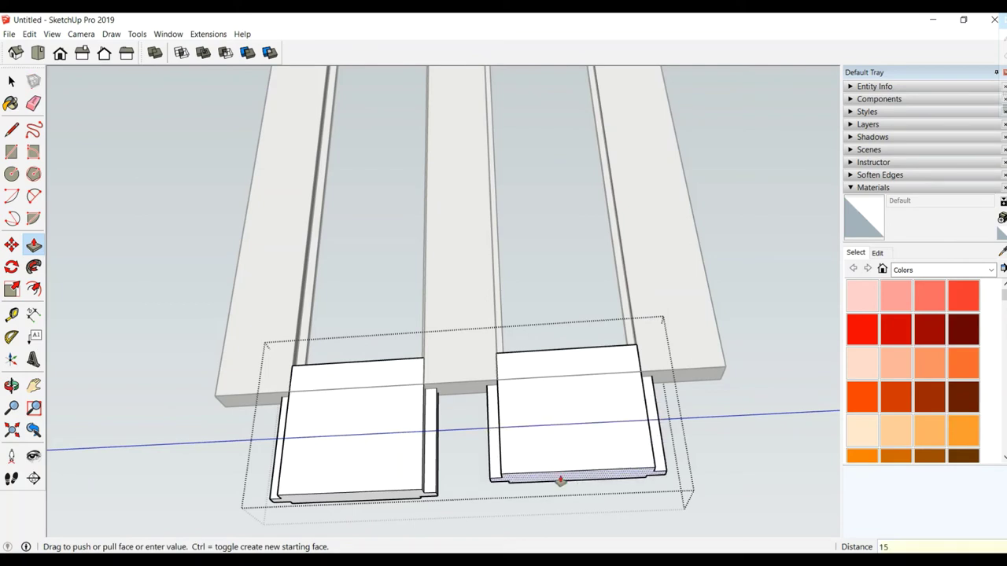
{"action": "key", "text": "Return"}
{"action": "middle_click_drag", "start_coordinate": [461, 465], "coordinate": [98, 249]}
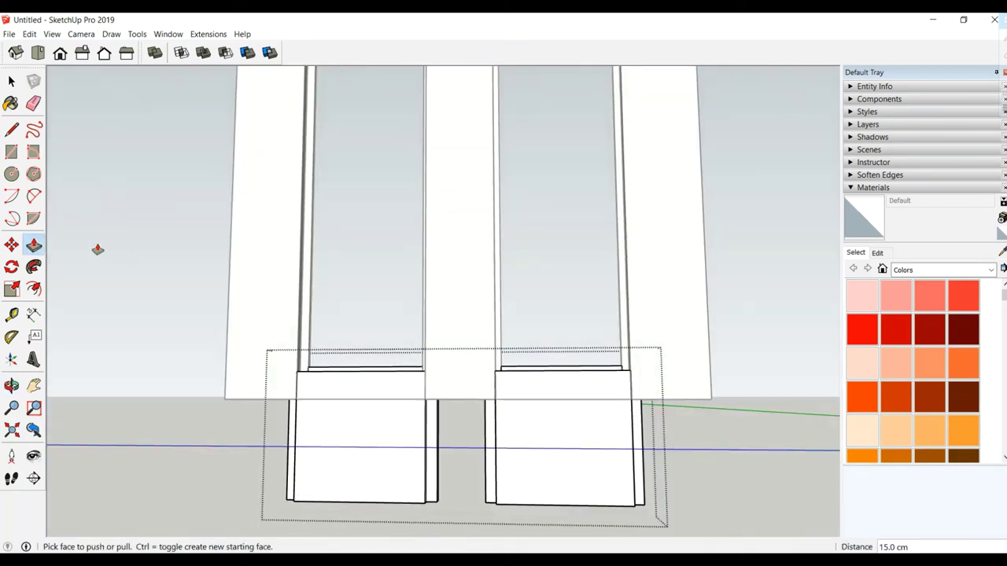
{"action": "left_click", "coordinate": [12, 81]}
Close the group and move the bottom rail pieces up about 18.8 cm.
{"action": "left_click", "coordinate": [164, 484]}
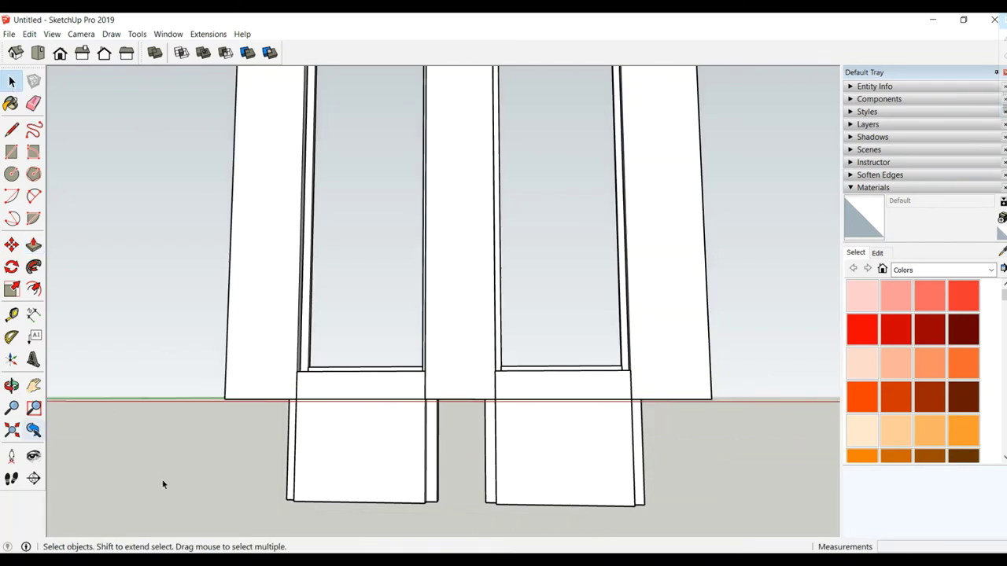
{"action": "left_click", "coordinate": [358, 468]}
{"action": "middle_click_drag", "start_coordinate": [220, 465], "coordinate": [385, 486]}
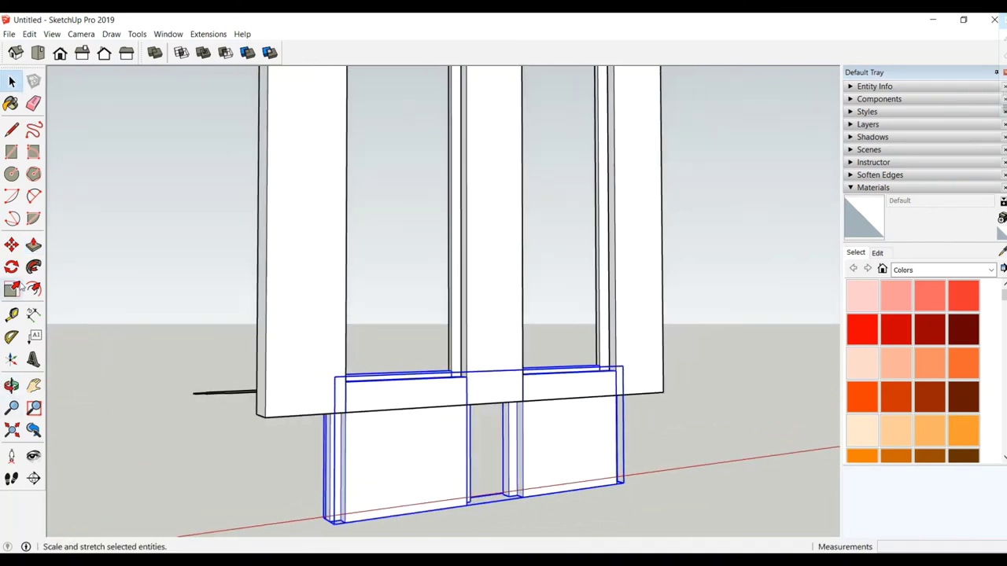
{"action": "left_click", "coordinate": [11, 245]}
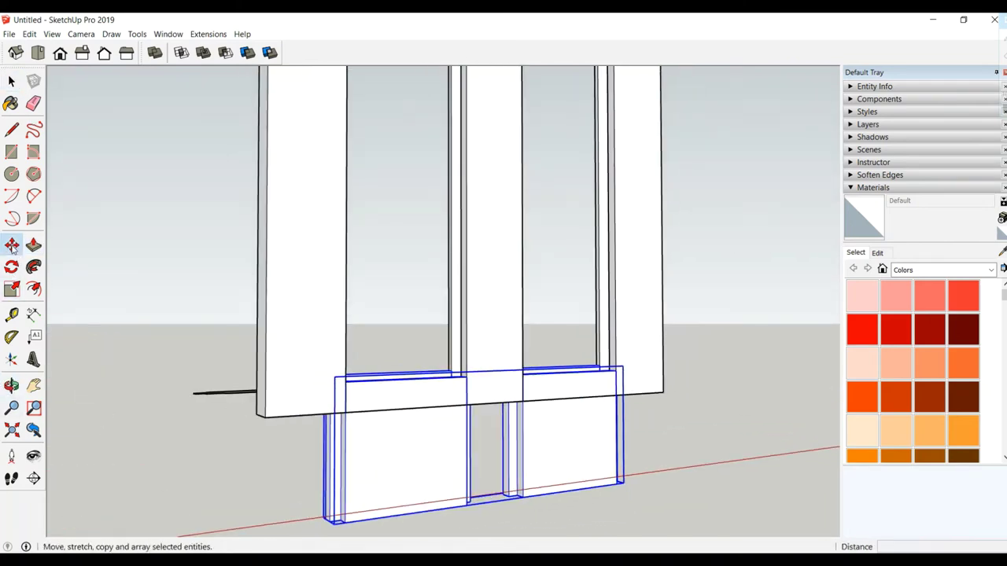
{"action": "left_click", "coordinate": [343, 523]}
{"action": "left_click", "coordinate": [341, 411]}
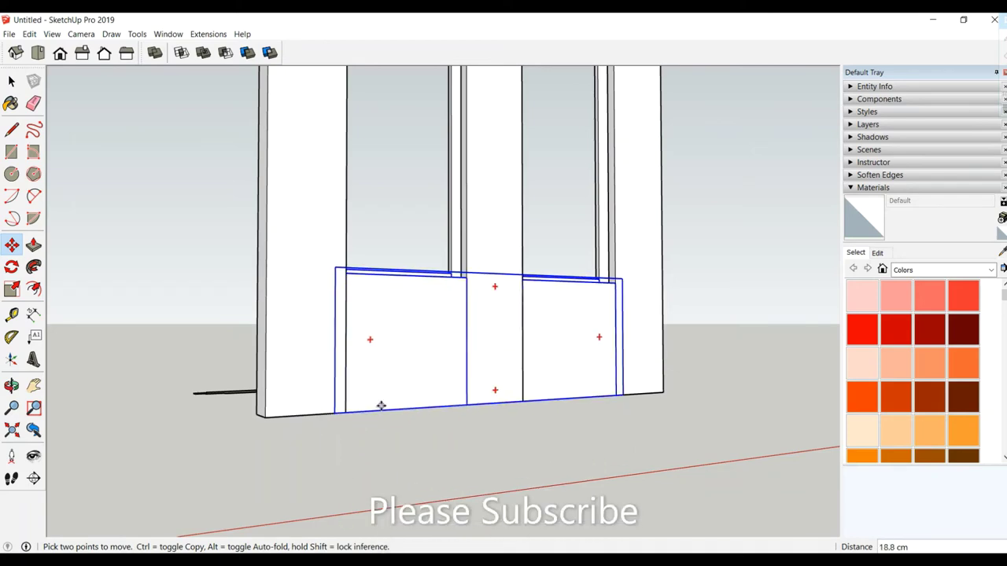
{"action": "mouse_move", "coordinate": [381, 405]}
{"action": "middle_mouse_down"}
{"action": "mouse_move", "coordinate": [569, 377]}
{"action": "mouse_move", "coordinate": [564, 391]}
{"action": "mouse_move", "coordinate": [480, 413]}
{"action": "mouse_move", "coordinate": [458, 399]}
{"action": "mouse_move", "coordinate": [353, 389]}
{"action": "mouse_move", "coordinate": [339, 377]}
{"action": "mouse_move", "coordinate": [85, 401]}
{"action": "mouse_move", "coordinate": [502, 363]}
{"action": "mouse_move", "coordinate": [488, 455]}
{"action": "mouse_move", "coordinate": [559, 376]}
{"action": "mouse_move", "coordinate": [603, 350]}
{"action": "mouse_move", "coordinate": [512, 272]}
{"action": "mouse_move", "coordinate": [539, 308]}
{"action": "middle_mouse_up"}
Orbit around the door to check it, then reselect the bottom rail pieces.
{"action": "key", "text": "m"}
{"action": "scroll", "coordinate": [473, 427], "scroll_direction": "down", "scroll_amount": 3}
{"action": "left_click", "coordinate": [11, 81]}
{"action": "left_click", "coordinate": [307, 337]}
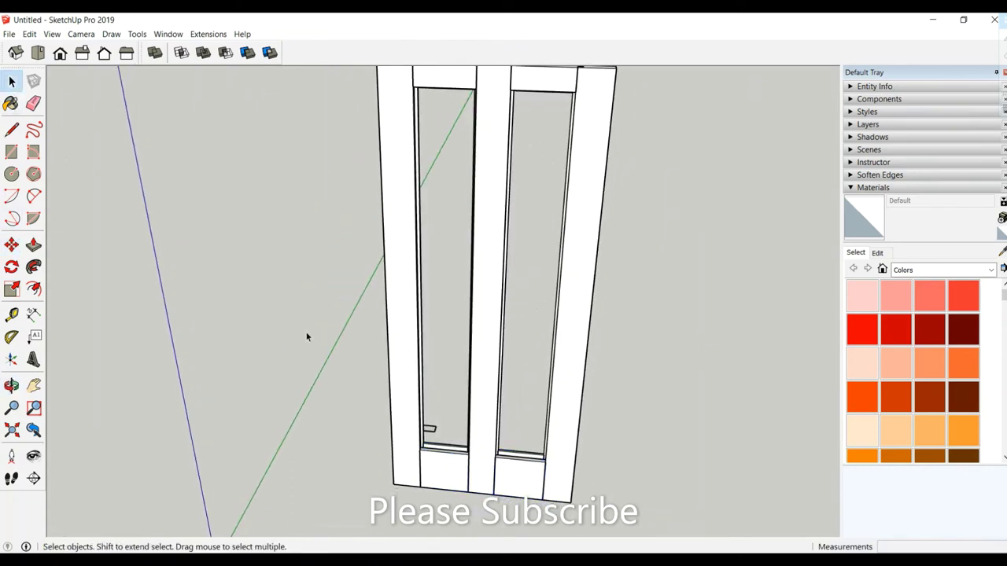
{"action": "mouse_move", "coordinate": [308, 337]}
{"action": "middle_mouse_down"}
{"action": "mouse_move", "coordinate": [344, 353]}
{"action": "mouse_move", "coordinate": [492, 341]}
{"action": "middle_mouse_up"}
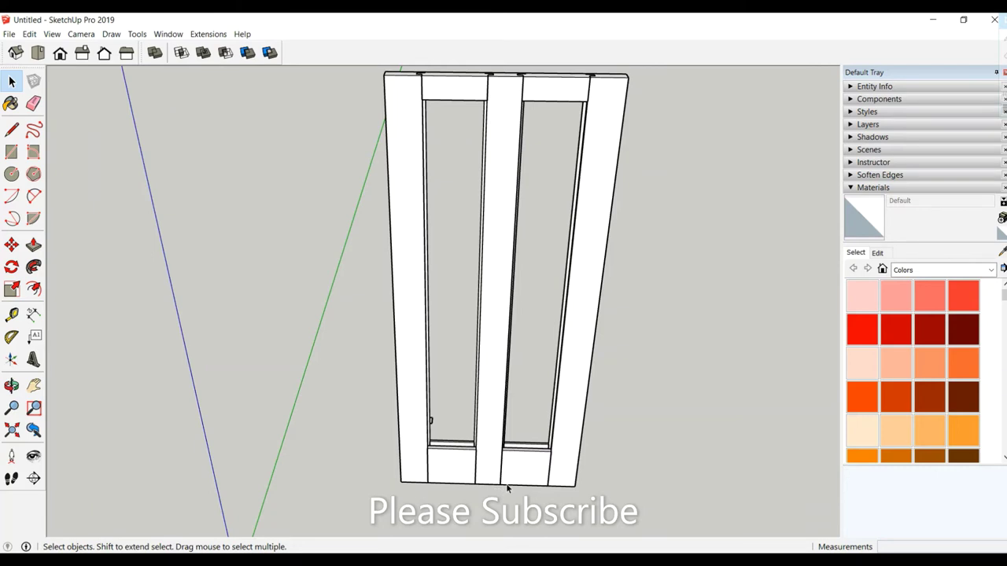
{"action": "middle_click_drag", "start_coordinate": [508, 483], "coordinate": [458, 470]}
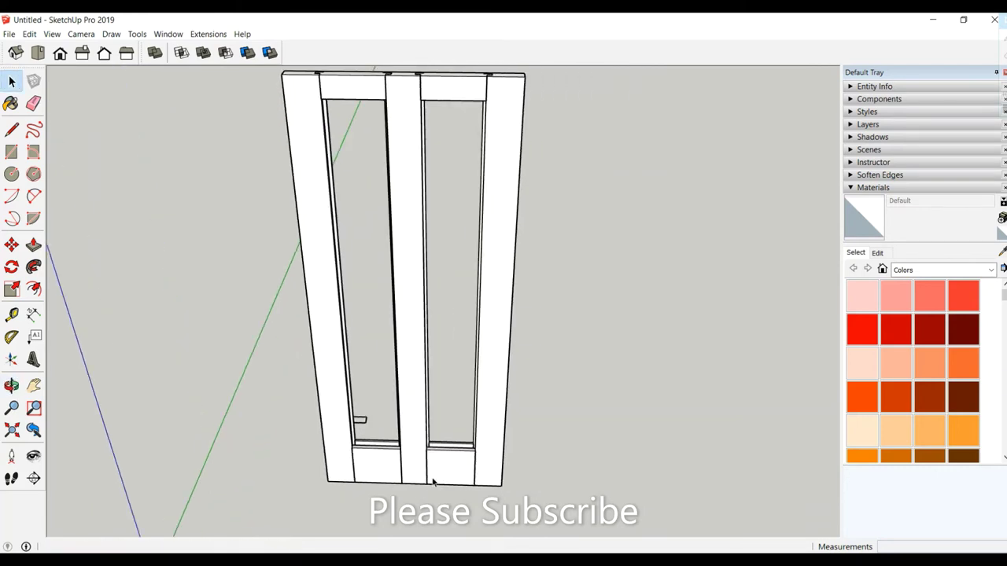
{"action": "left_click", "coordinate": [457, 470]}
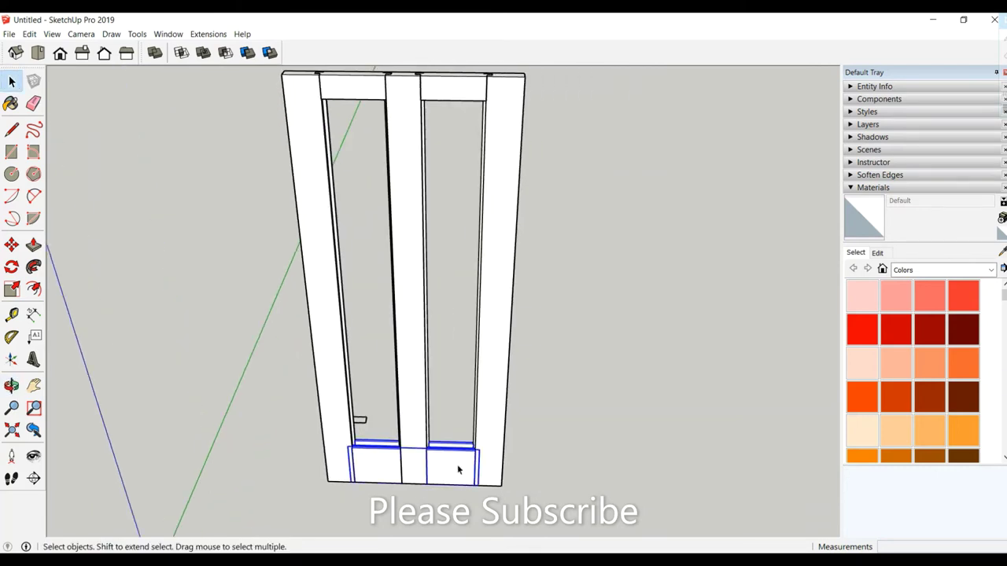
{"action": "left_click", "coordinate": [11, 245]}
{"action": "left_click", "coordinate": [369, 472]}
{"action": "key", "text": "ctrl"}
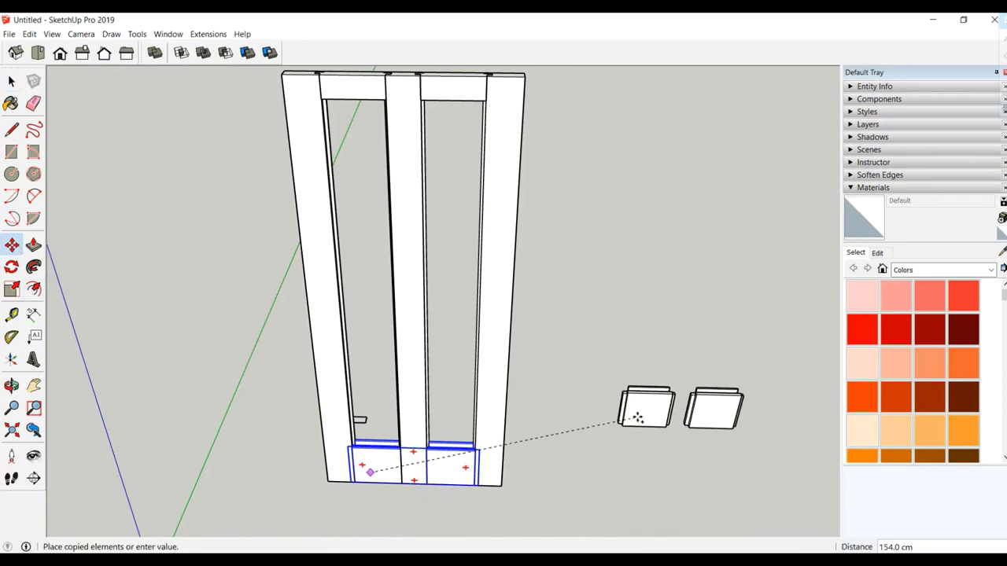
{"action": "left_click", "coordinate": [632, 419]}
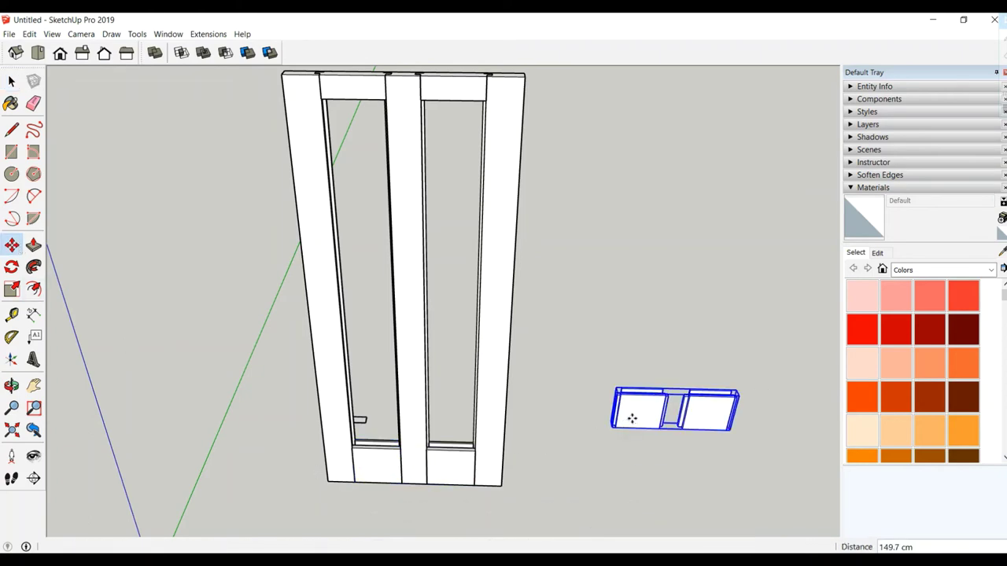
{"action": "scroll", "coordinate": [632, 418], "scroll_direction": "up", "scroll_amount": 1}
{"action": "scroll", "coordinate": [632, 418], "scroll_direction": "down", "scroll_amount": 1}
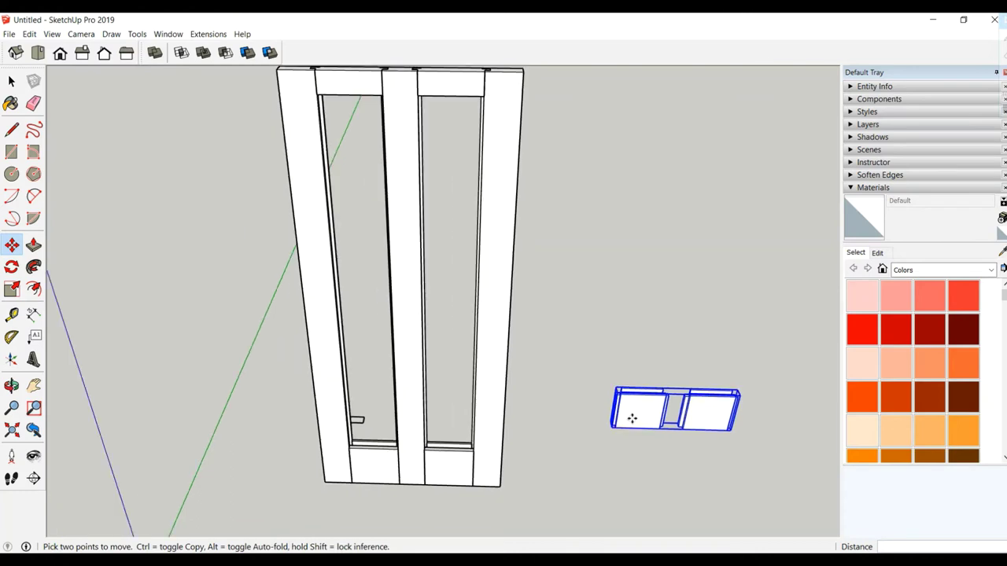
{"action": "key", "text": "ctrl+z"}
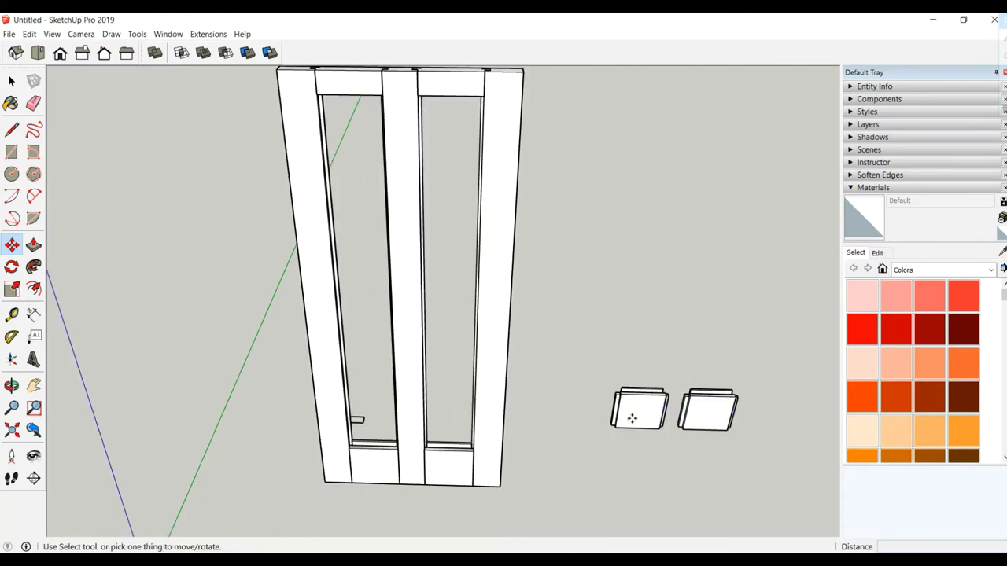
{"action": "key", "text": "ctrl+z"}
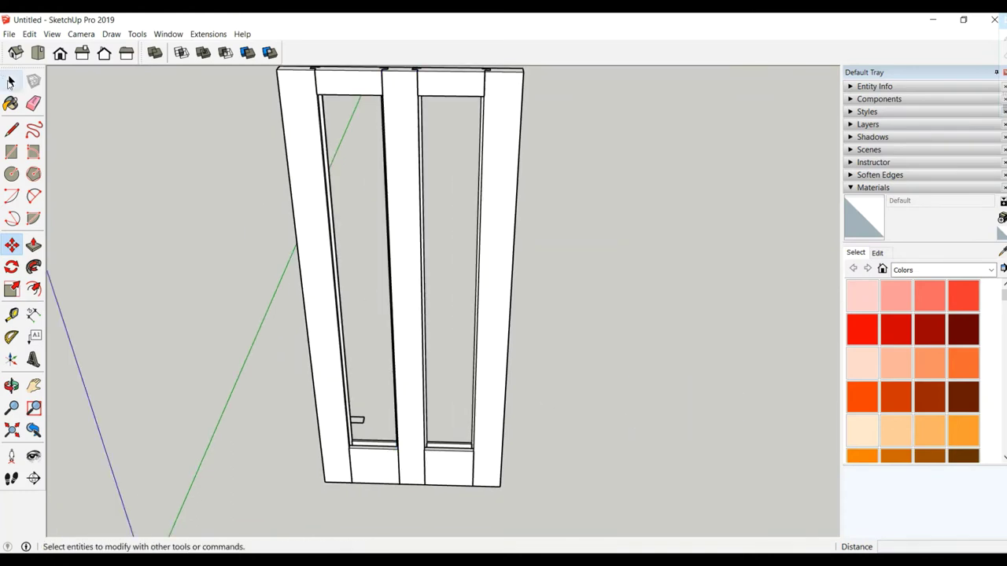
{"action": "left_click", "coordinate": [10, 82]}
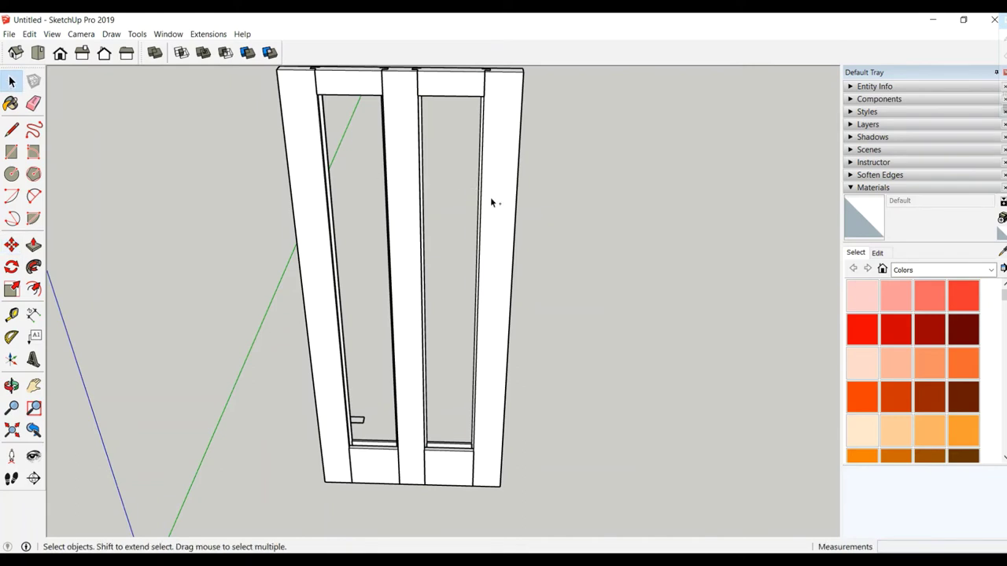
Copy the right stile twice to the right of the frame.
{"action": "left_click", "coordinate": [490, 203]}
{"action": "left_click", "coordinate": [11, 245]}
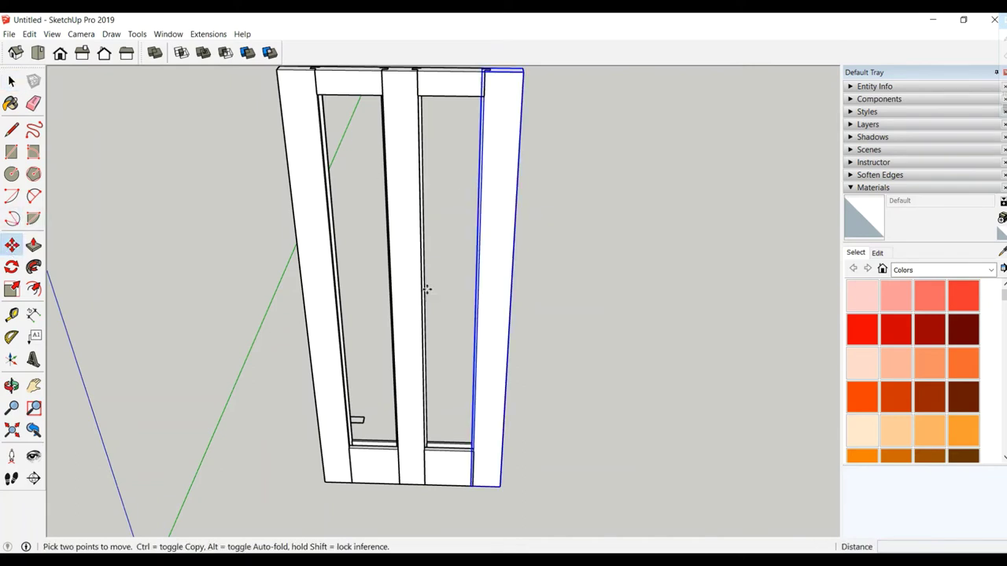
{"action": "left_click", "coordinate": [494, 264]}
{"action": "key", "text": "ctrl"}
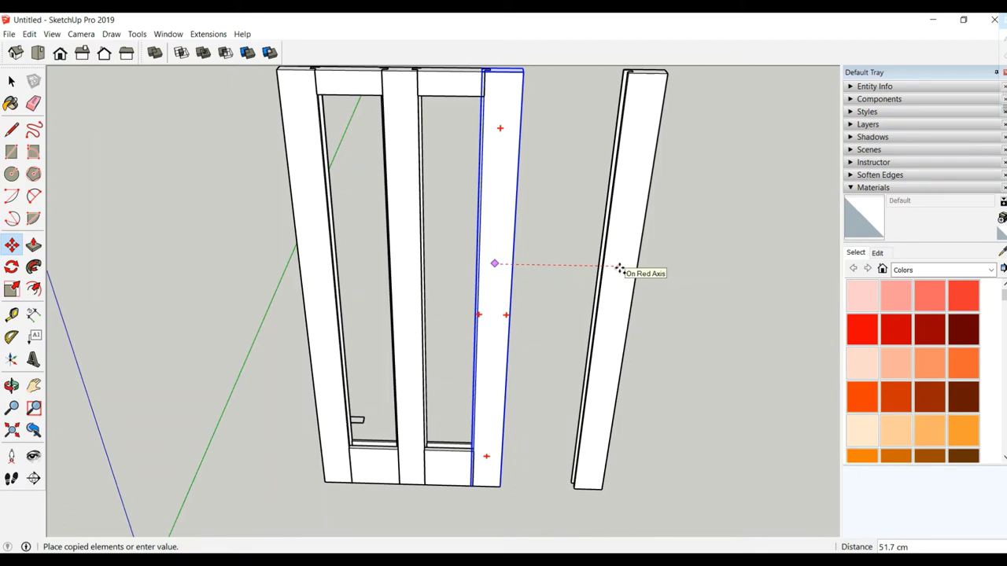
{"action": "left_click", "coordinate": [621, 269]}
{"action": "middle_click_drag", "start_coordinate": [611, 265], "coordinate": [396, 296]}
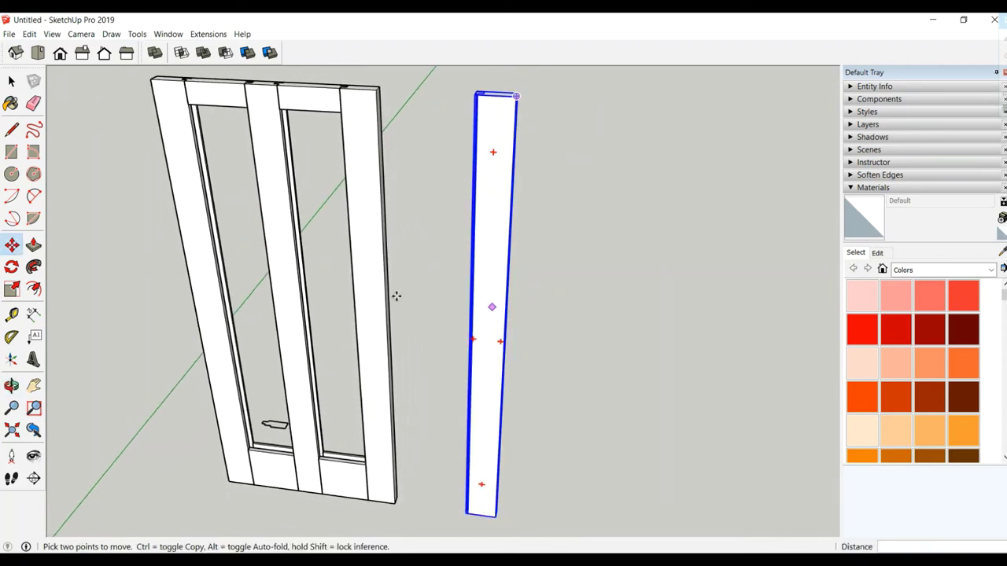
{"action": "key", "text": "ctrl"}
{"action": "left_click", "coordinate": [493, 305]}
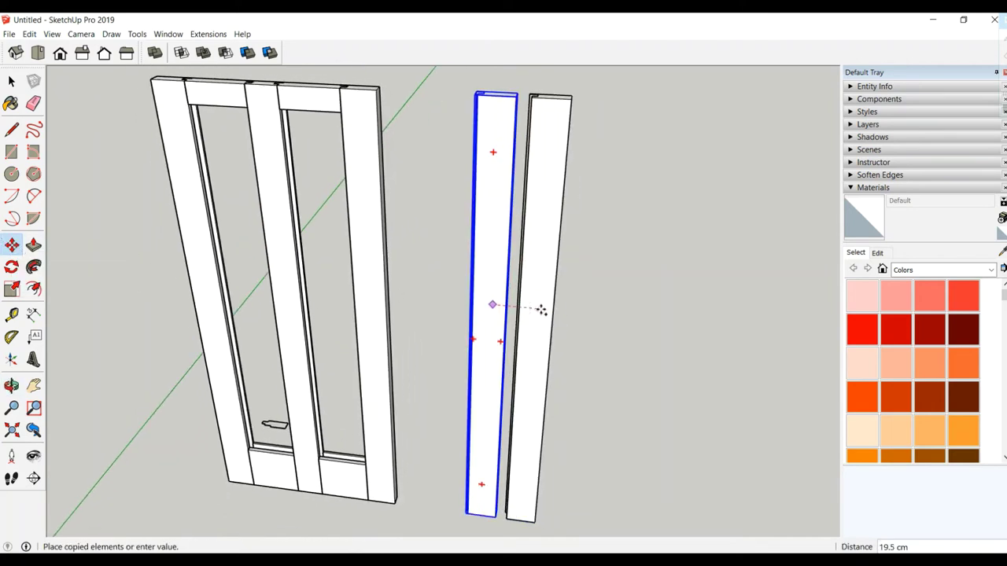
{"action": "left_click", "coordinate": [570, 313]}
{"action": "middle_click_drag", "start_coordinate": [554, 173], "coordinate": [613, 213]}
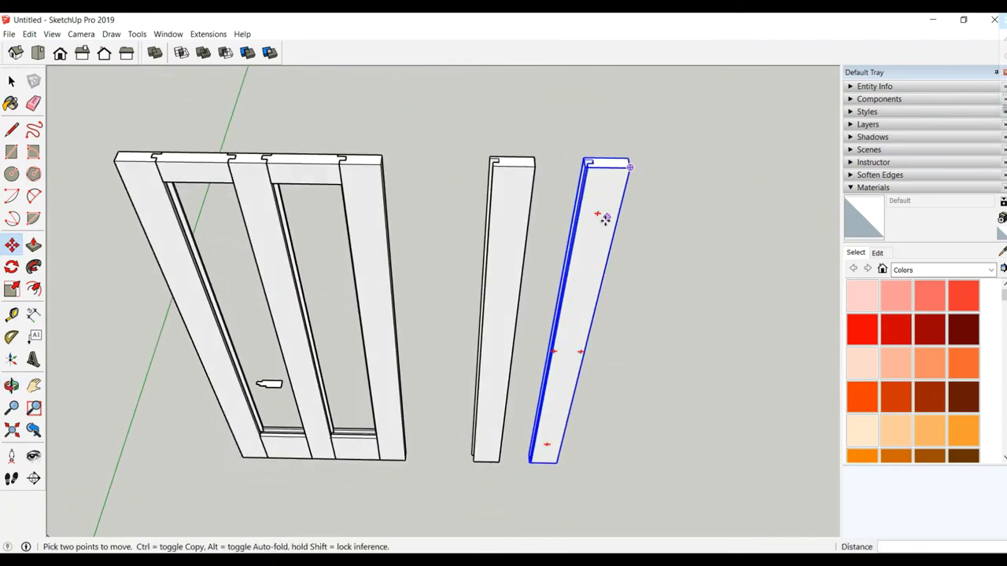
Rotate the second stile copy -90° about its base.
{"action": "key", "text": "q"}
{"action": "left_click", "coordinate": [569, 353]}
{"action": "left_click", "coordinate": [602, 220]}
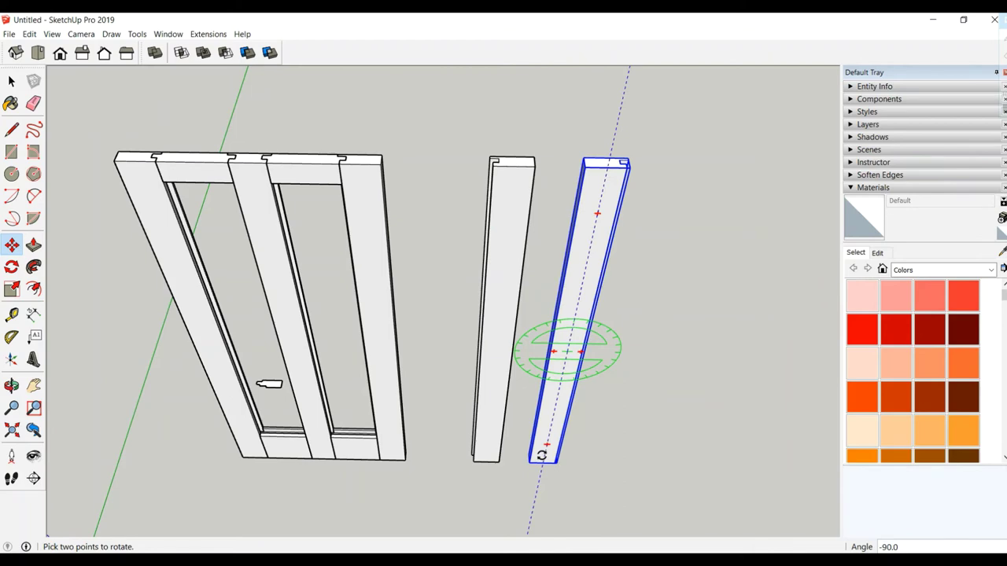
{"action": "left_click", "coordinate": [541, 454]}
{"action": "key", "text": "m"}
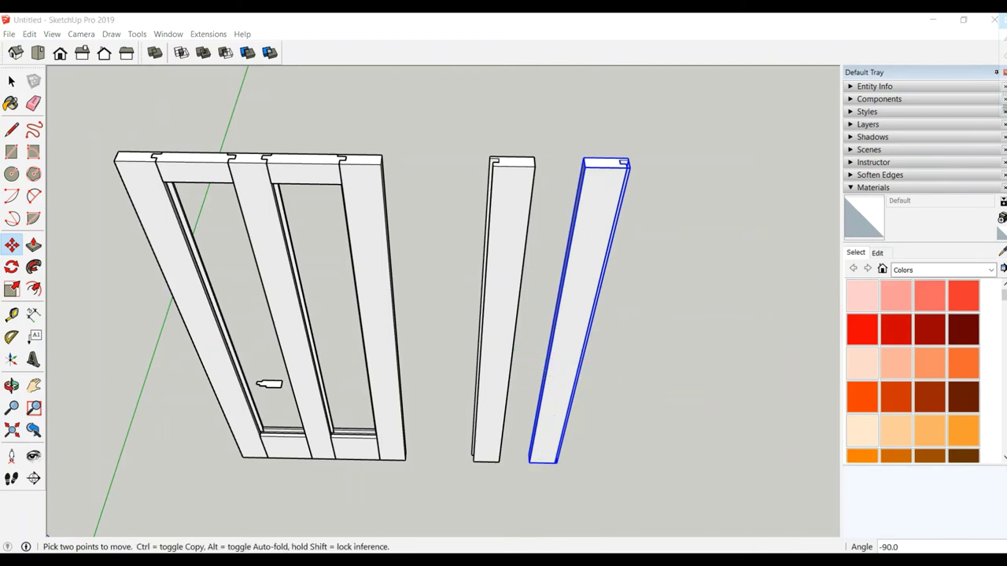
{"action": "middle_click_drag", "start_coordinate": [506, 224], "coordinate": [395, 278]}
Inside the rotated stile's group, push its side face in 5 cm.
{"action": "mouse_move", "coordinate": [479, 261]}
{"action": "middle_mouse_down"}
{"action": "mouse_move", "coordinate": [555, 296]}
{"action": "mouse_move", "coordinate": [644, 263]}
{"action": "mouse_move", "coordinate": [669, 292]}
{"action": "middle_mouse_up"}
{"action": "scroll", "coordinate": [622, 215], "scroll_direction": "up", "scroll_amount": 2}
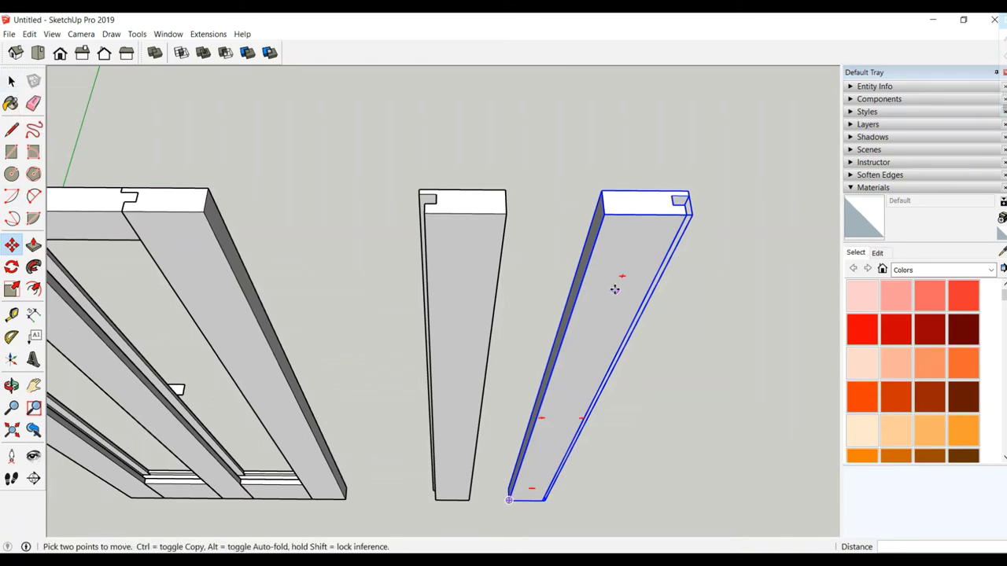
{"action": "right_click", "coordinate": [600, 271]}
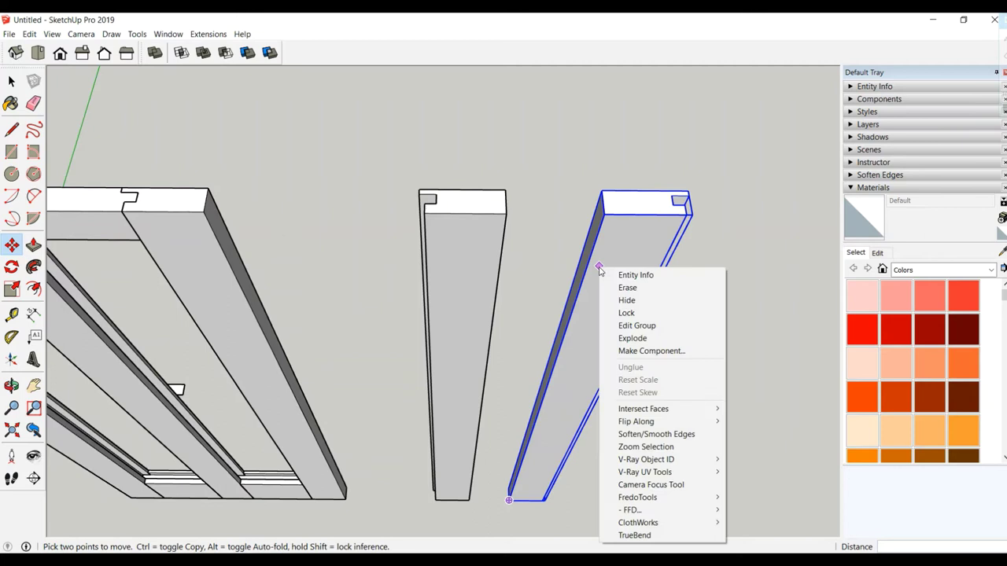
{"action": "left_click", "coordinate": [629, 324]}
{"action": "mouse_move", "coordinate": [542, 244]}
{"action": "middle_mouse_down"}
{"action": "mouse_move", "coordinate": [634, 269]}
{"action": "mouse_move", "coordinate": [503, 51]}
{"action": "middle_mouse_up"}
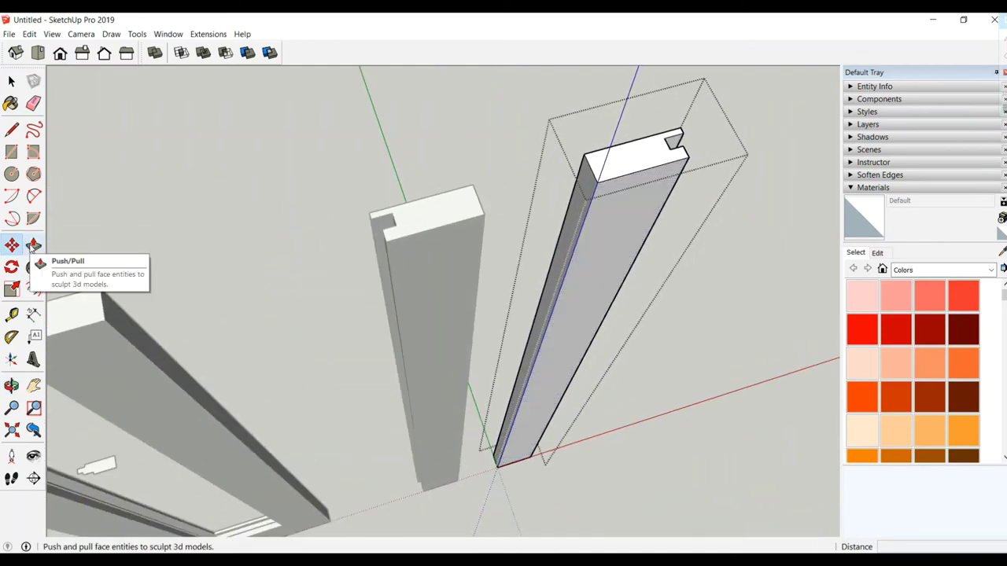
{"action": "left_click", "coordinate": [33, 245]}
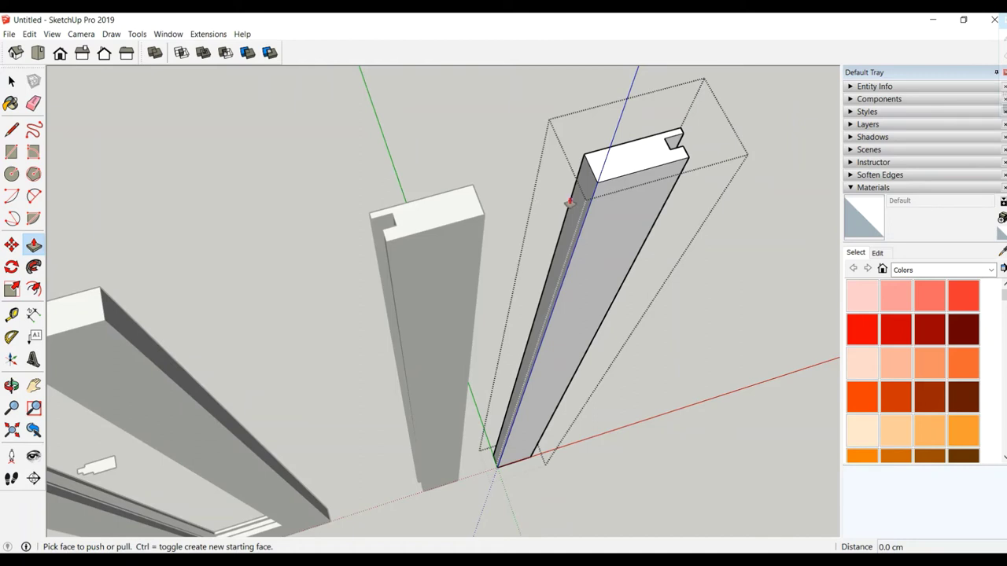
{"action": "left_click_drag", "start_coordinate": [571, 204], "coordinate": [580, 205]}
{"action": "type", "text": "5"}
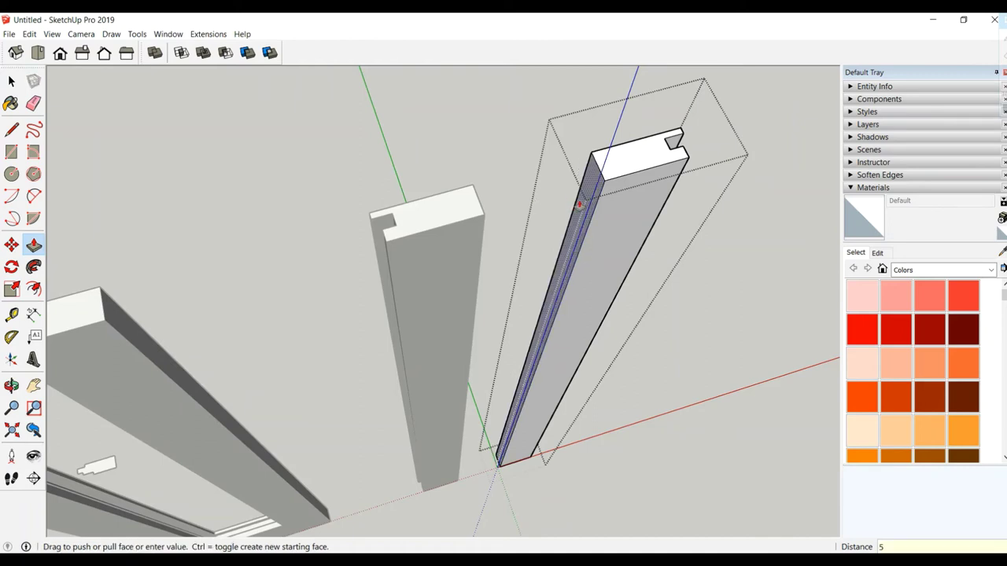
{"action": "key", "text": "Return"}
Push the other stile copy's side face in 5 cm and exit the group.
{"action": "mouse_move", "coordinate": [579, 207]}
{"action": "middle_mouse_down"}
{"action": "mouse_move", "coordinate": [462, 258]}
{"action": "mouse_move", "coordinate": [519, 281]}
{"action": "mouse_move", "coordinate": [391, 206]}
{"action": "mouse_move", "coordinate": [343, 206]}
{"action": "middle_mouse_up"}
{"action": "left_click", "coordinate": [11, 81]}
{"action": "right_click", "coordinate": [343, 206]}
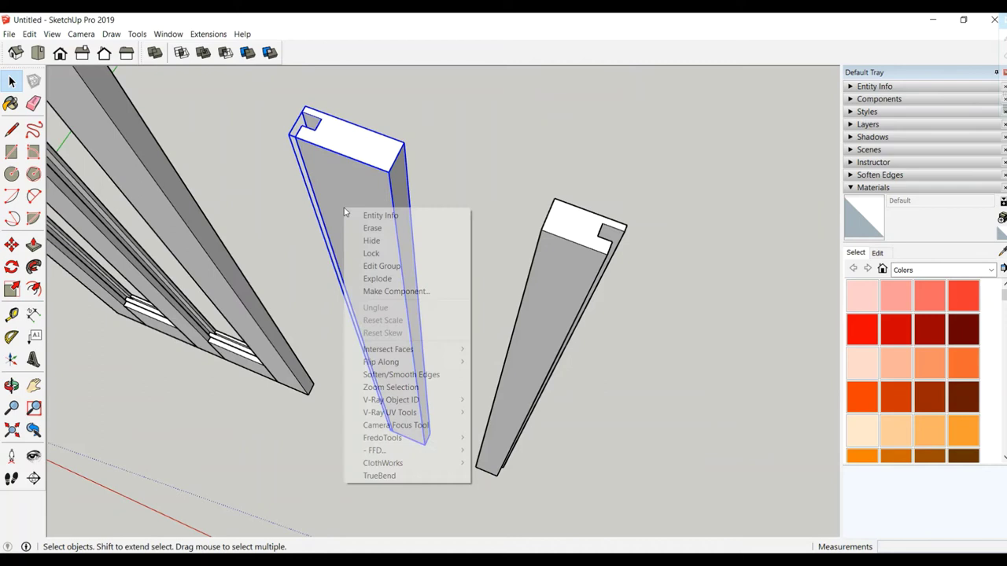
{"action": "left_click", "coordinate": [410, 266]}
{"action": "left_click", "coordinate": [33, 245]}
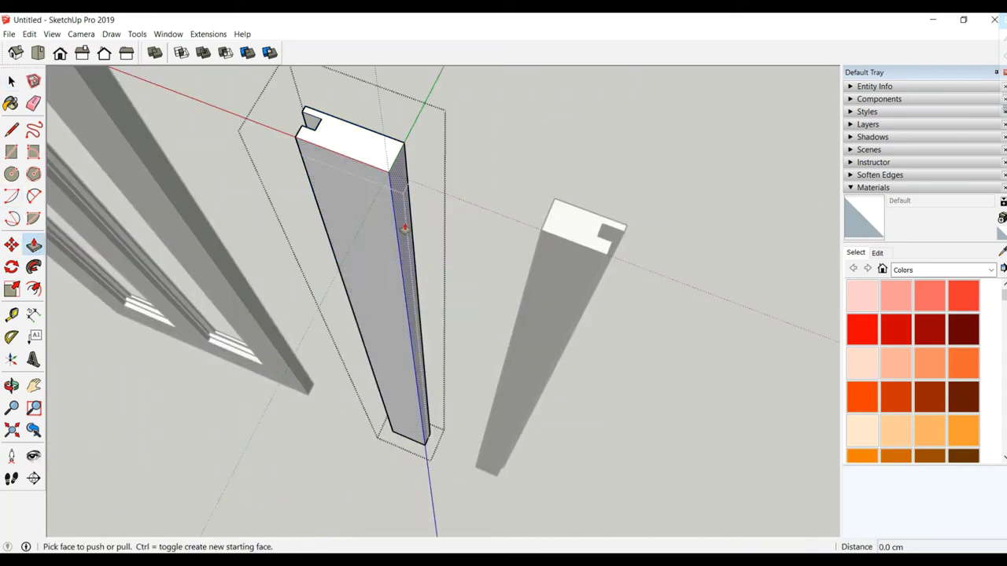
{"action": "left_click_drag", "start_coordinate": [404, 228], "coordinate": [394, 226]}
{"action": "type", "text": "5"}
{"action": "key", "text": "Return"}
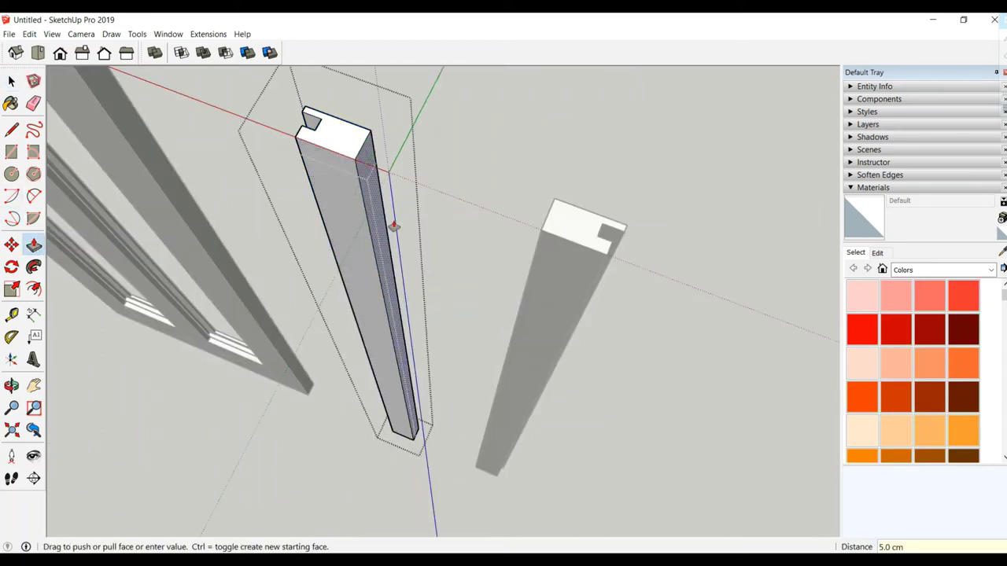
{"action": "mouse_move", "coordinate": [391, 220]}
{"action": "middle_mouse_down"}
{"action": "mouse_move", "coordinate": [411, 193]}
{"action": "mouse_move", "coordinate": [402, 177]}
{"action": "middle_mouse_up"}
{"action": "left_click", "coordinate": [10, 82]}
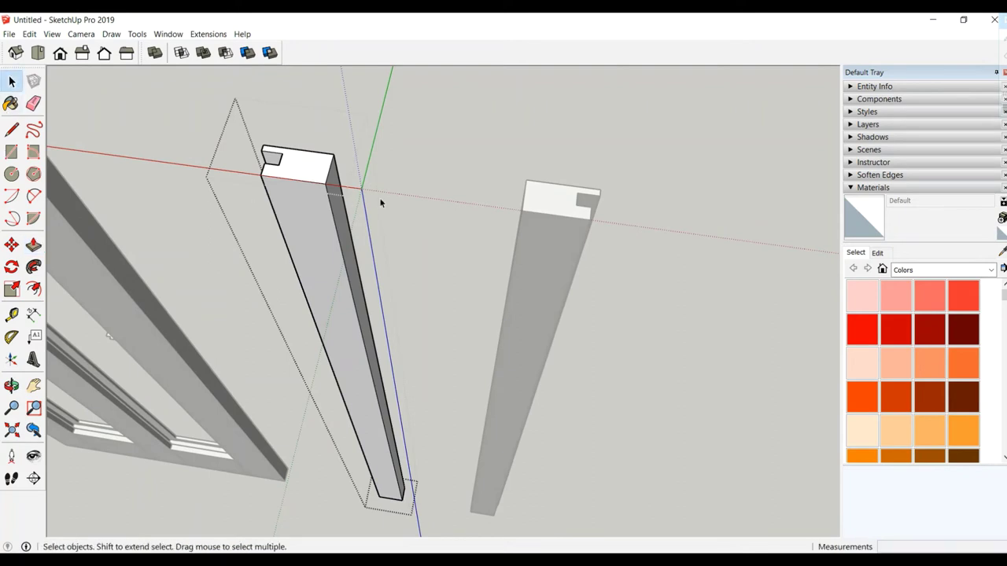
{"action": "left_click", "coordinate": [476, 193]}
{"action": "left_click", "coordinate": [527, 195]}
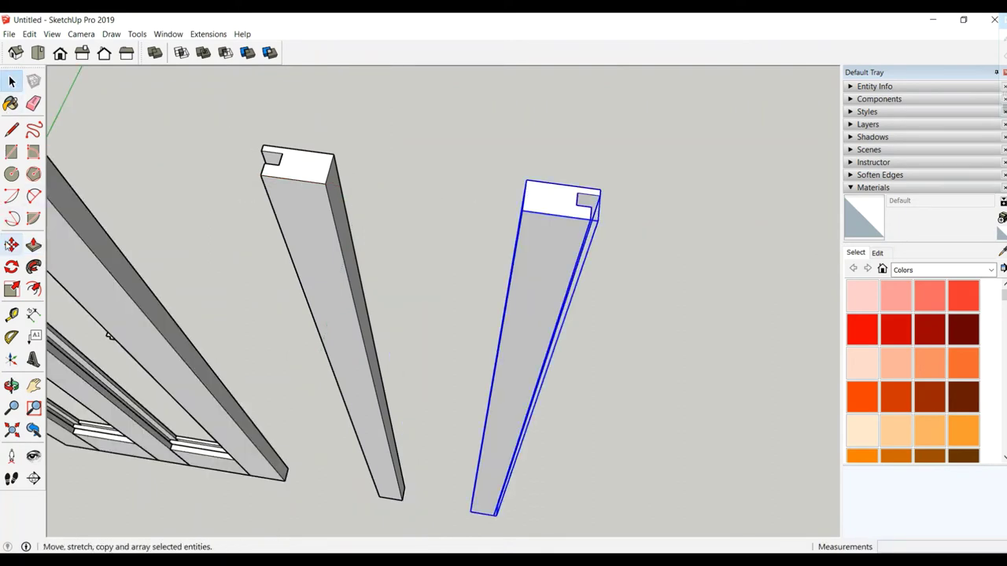
{"action": "left_click", "coordinate": [11, 245]}
{"action": "left_click", "coordinate": [527, 182]}
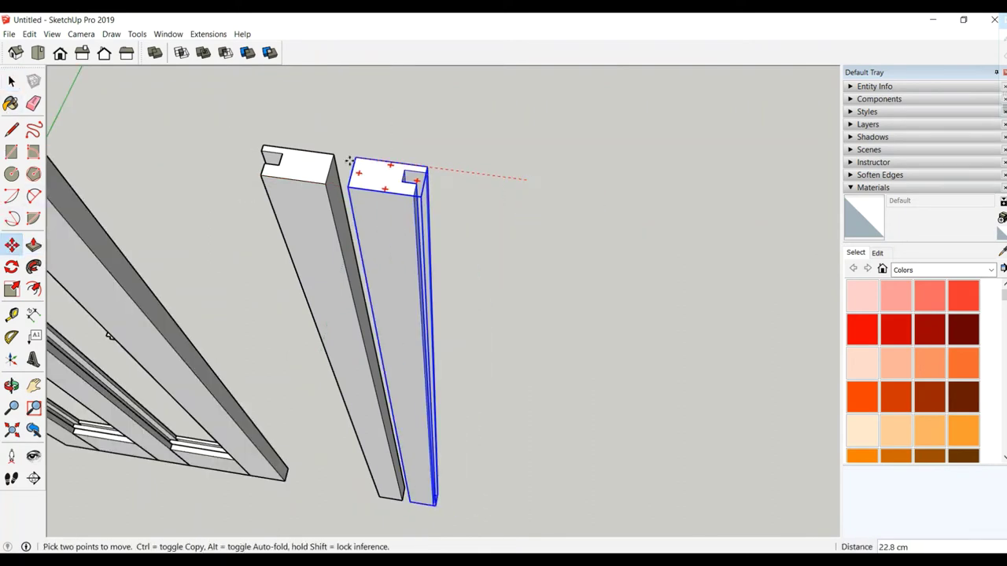
{"action": "left_click", "coordinate": [330, 156]}
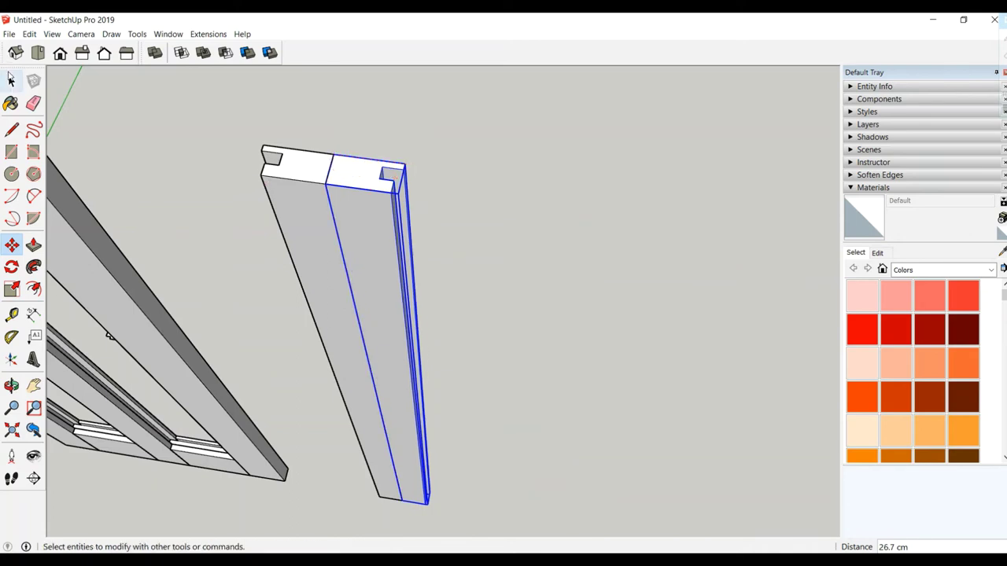
{"action": "left_click", "coordinate": [11, 81]}
{"action": "right_click", "coordinate": [323, 231]}
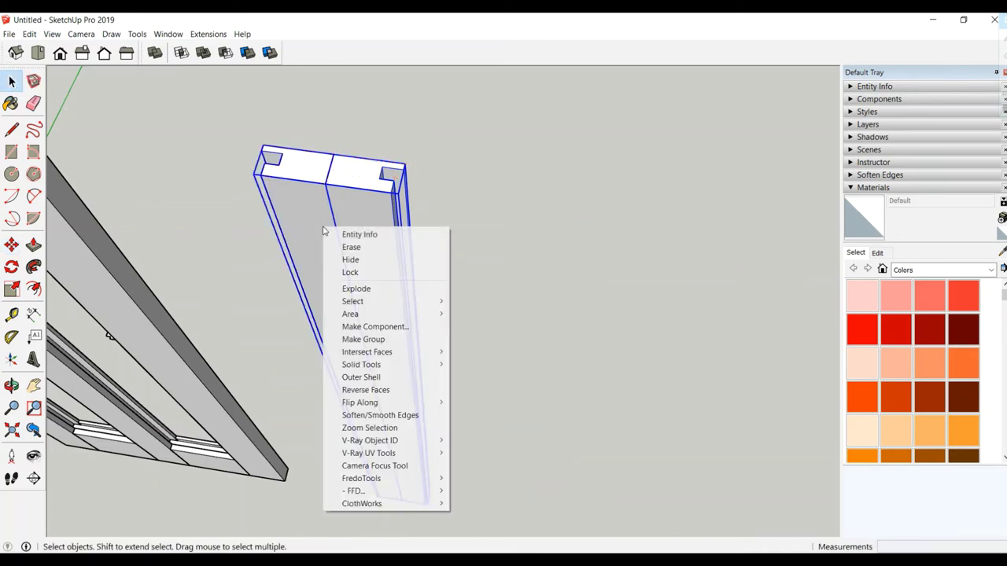
{"action": "left_click", "coordinate": [370, 287]}
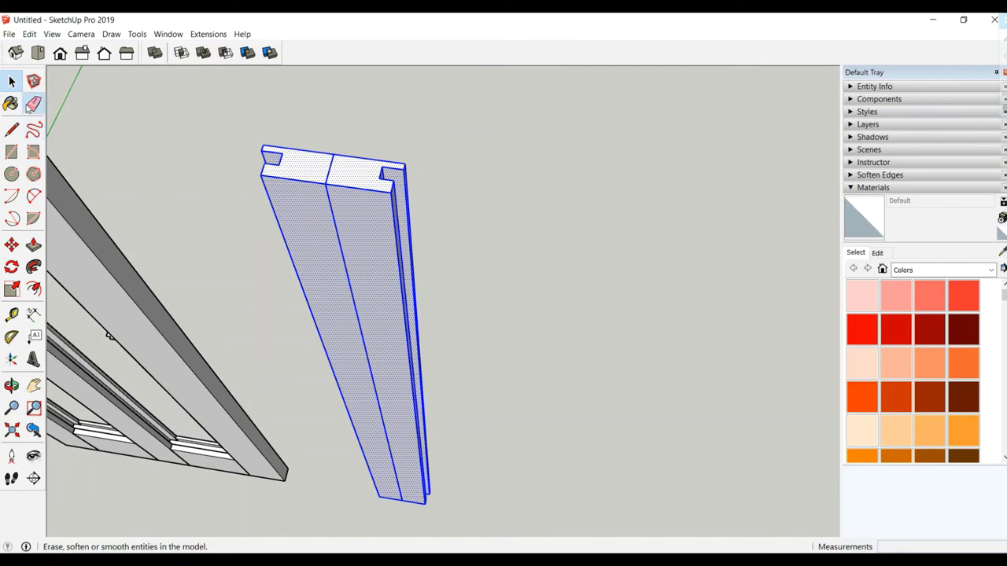
{"action": "left_click", "coordinate": [33, 103]}
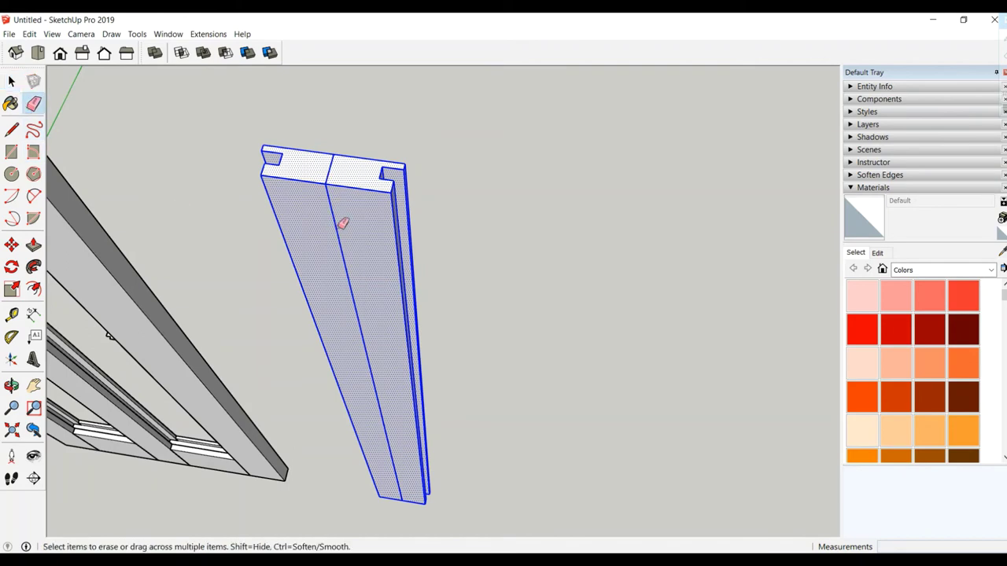
{"action": "left_click", "coordinate": [341, 226]}
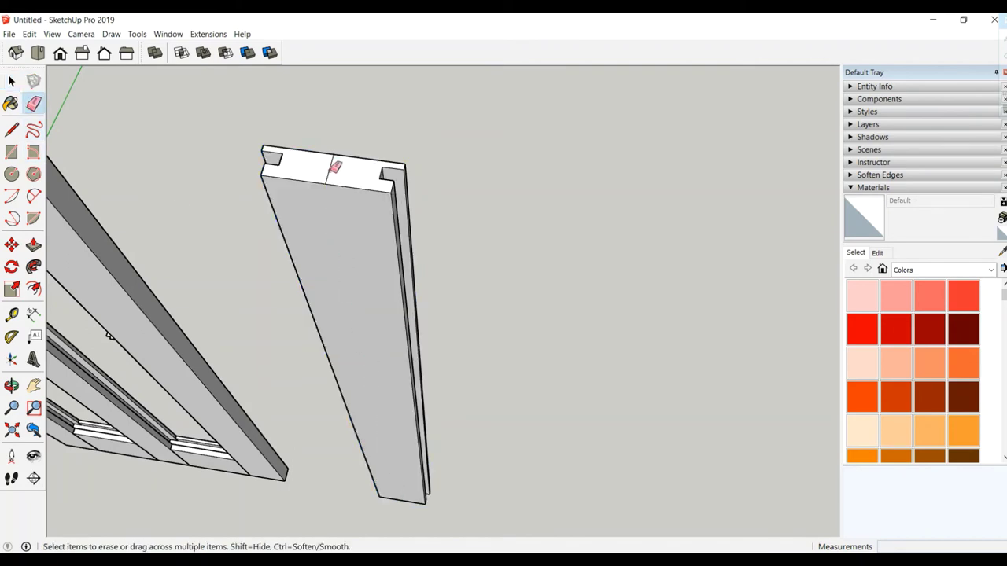
{"action": "mouse_move", "coordinate": [413, 180]}
{"action": "middle_mouse_down"}
{"action": "mouse_move", "coordinate": [102, 213]}
{"action": "mouse_move", "coordinate": [714, 297]}
{"action": "middle_mouse_up"}
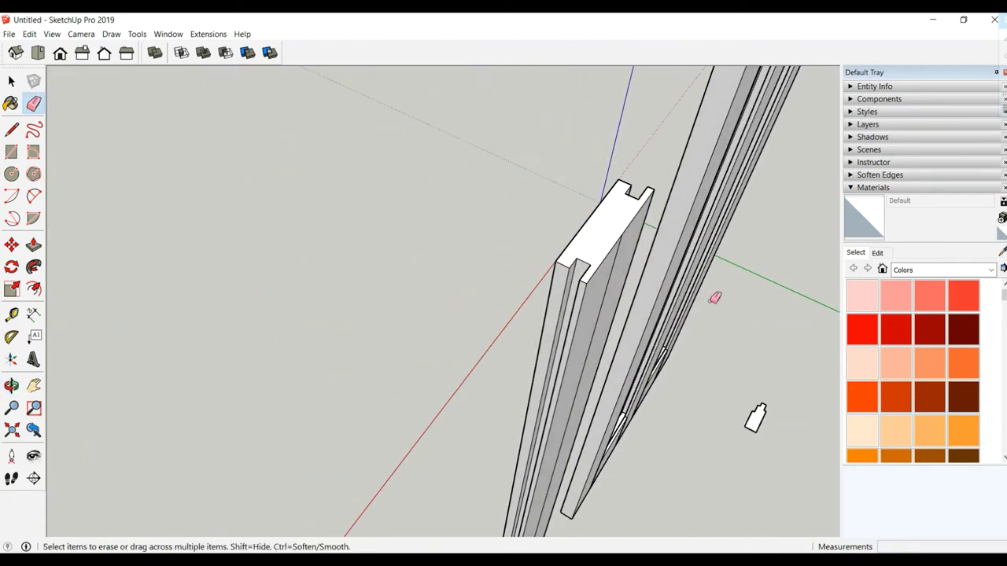
{"action": "mouse_move", "coordinate": [618, 267]}
{"action": "middle_mouse_down"}
{"action": "mouse_move", "coordinate": [744, 328]}
{"action": "mouse_move", "coordinate": [725, 333]}
{"action": "middle_mouse_up"}
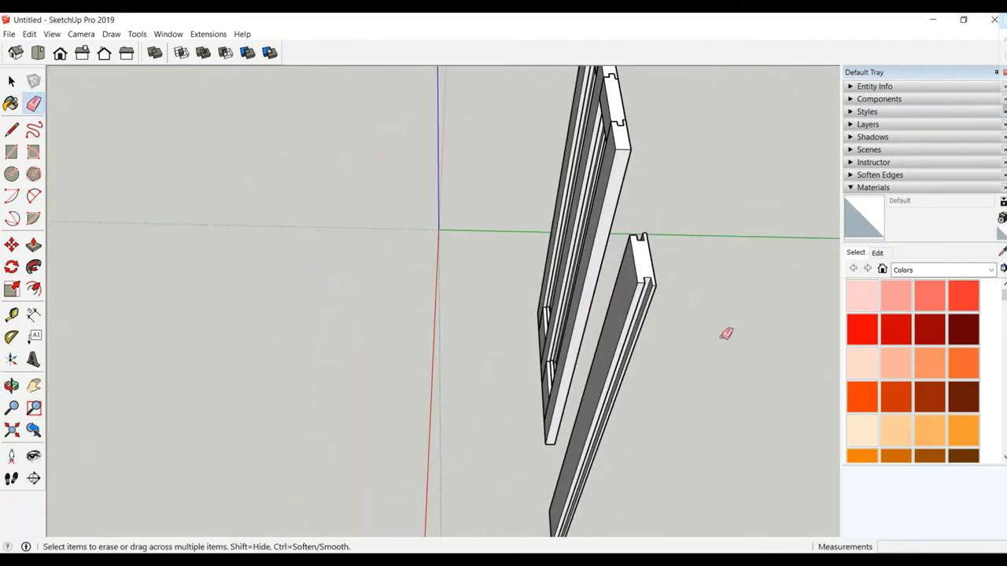
{"action": "mouse_move", "coordinate": [663, 429]}
{"action": "middle_mouse_down"}
{"action": "mouse_move", "coordinate": [784, 240]}
{"action": "mouse_move", "coordinate": [556, 160]}
{"action": "middle_mouse_up"}
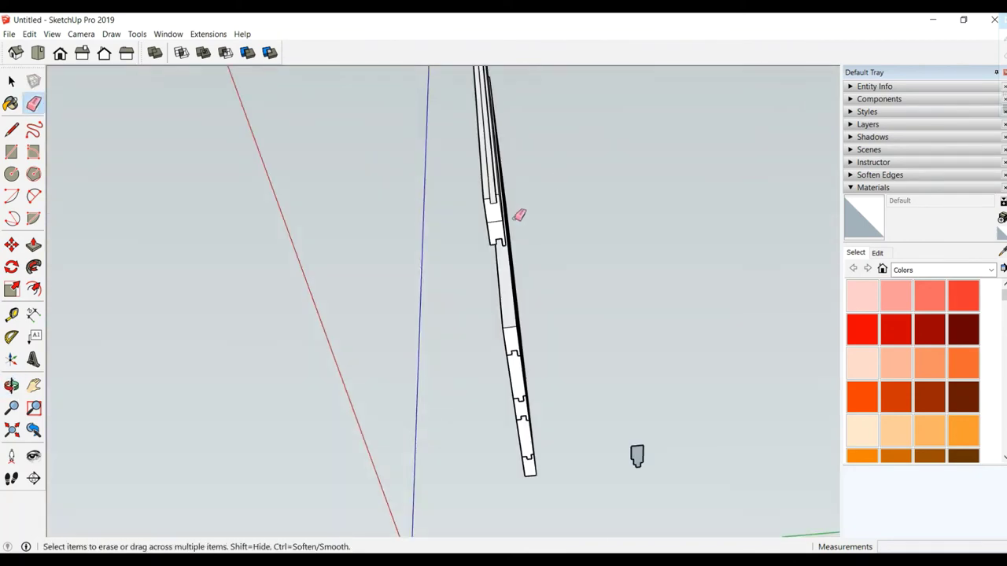
{"action": "mouse_move", "coordinate": [499, 218]}
{"action": "middle_mouse_down"}
{"action": "mouse_move", "coordinate": [643, 359]}
{"action": "mouse_move", "coordinate": [573, 124]}
{"action": "mouse_move", "coordinate": [731, 322]}
{"action": "mouse_move", "coordinate": [628, 229]}
{"action": "mouse_move", "coordinate": [596, 314]}
{"action": "mouse_move", "coordinate": [647, 308]}
{"action": "mouse_move", "coordinate": [710, 140]}
{"action": "mouse_move", "coordinate": [671, 285]}
{"action": "middle_mouse_up"}
{"action": "key", "text": "e"}
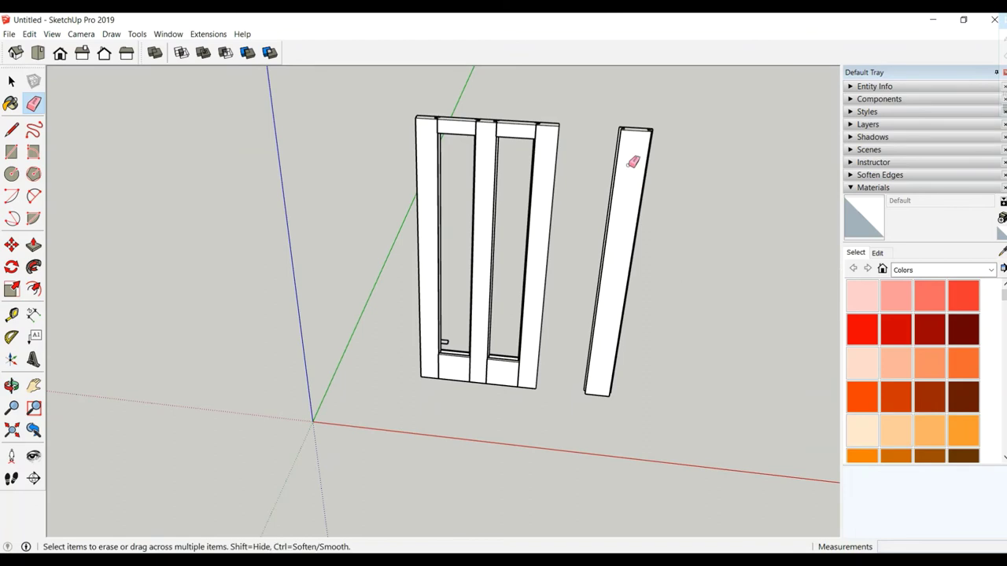
Make the loose board a group and rotate it to lie horizontally.
{"action": "left_click", "coordinate": [11, 81]}
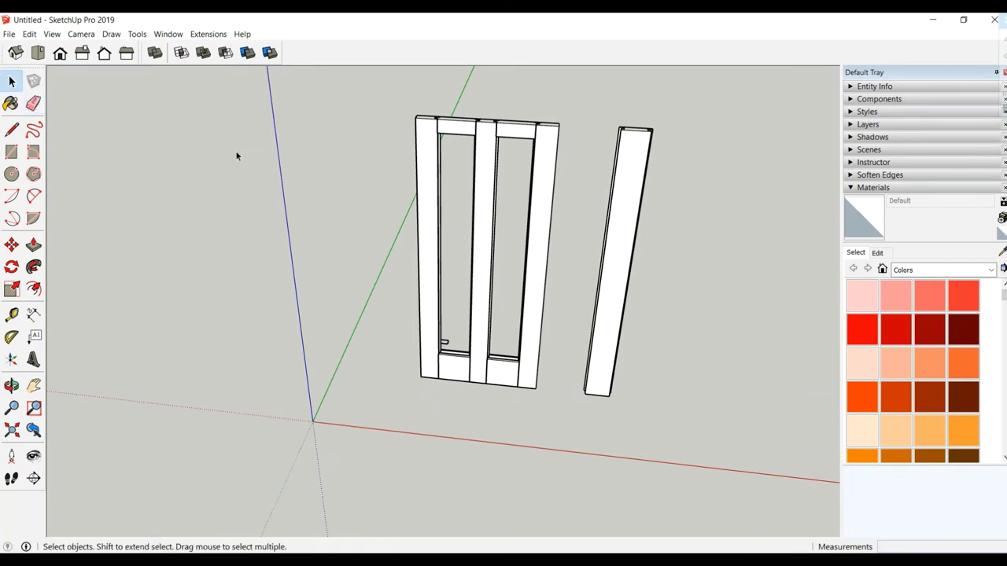
{"action": "left_click", "coordinate": [630, 204]}
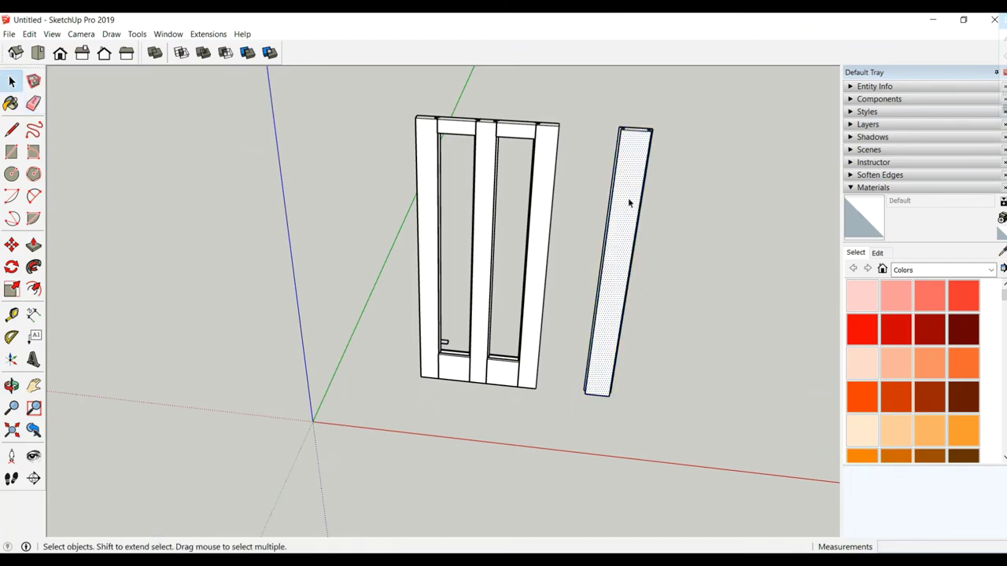
{"action": "right_click", "coordinate": [629, 203]}
{"action": "left_click", "coordinate": [667, 299]}
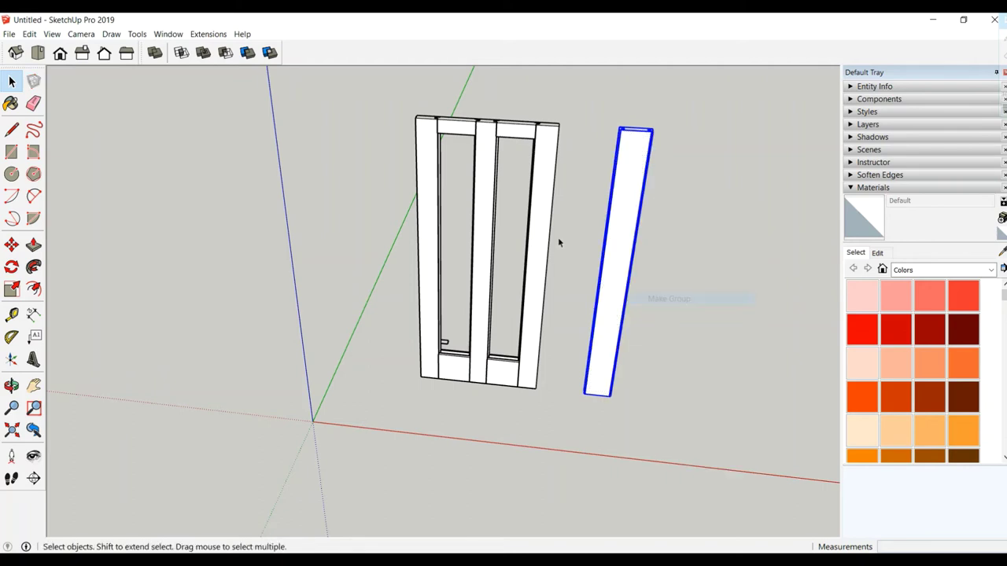
{"action": "middle_click_drag", "start_coordinate": [557, 237], "coordinate": [608, 249]}
{"action": "left_click", "coordinate": [12, 246]}
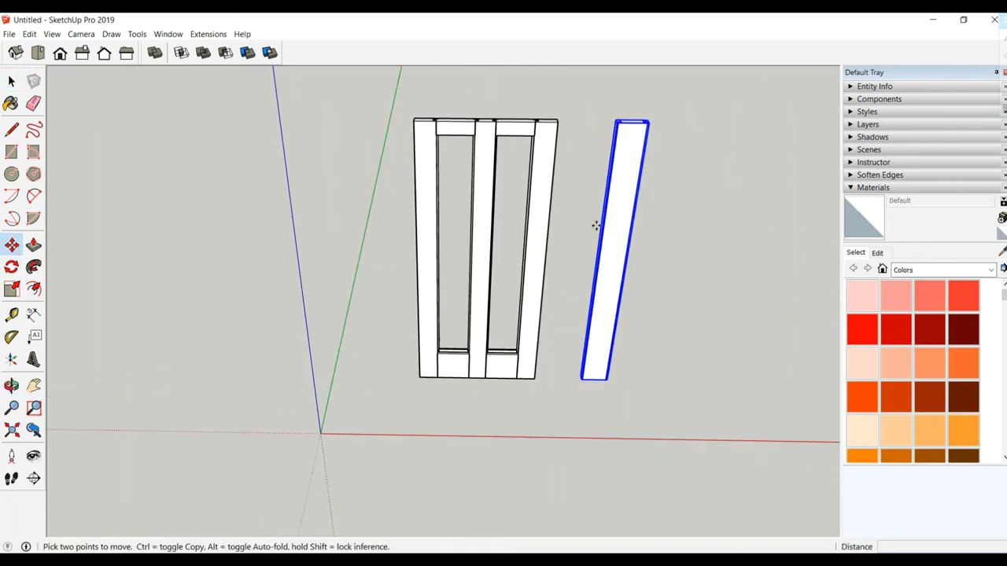
{"action": "left_click", "coordinate": [629, 154]}
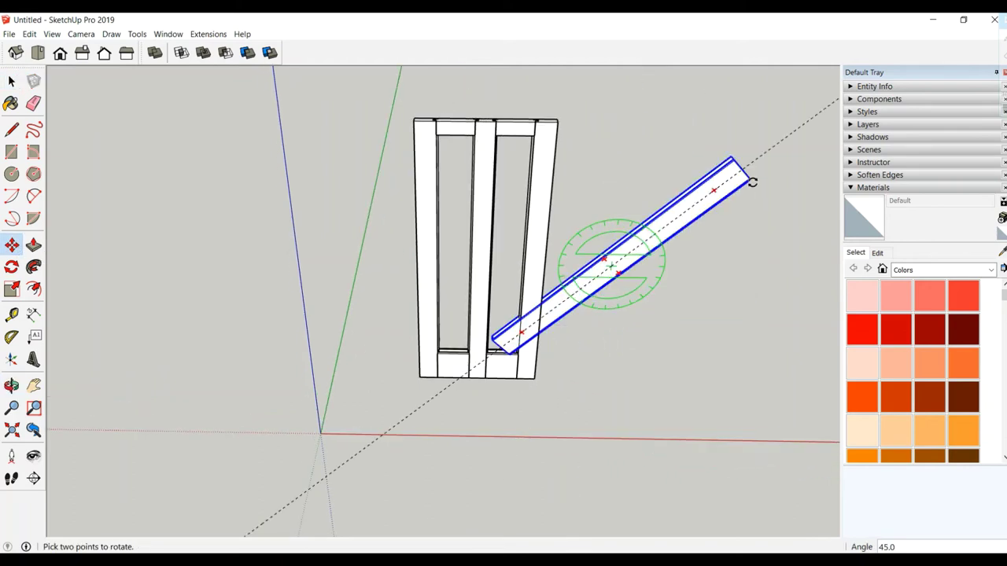
{"action": "left_click", "coordinate": [790, 268]}
Move the horizontal board across the frame.
{"action": "scroll", "coordinate": [535, 250], "scroll_direction": "up", "scroll_amount": 2}
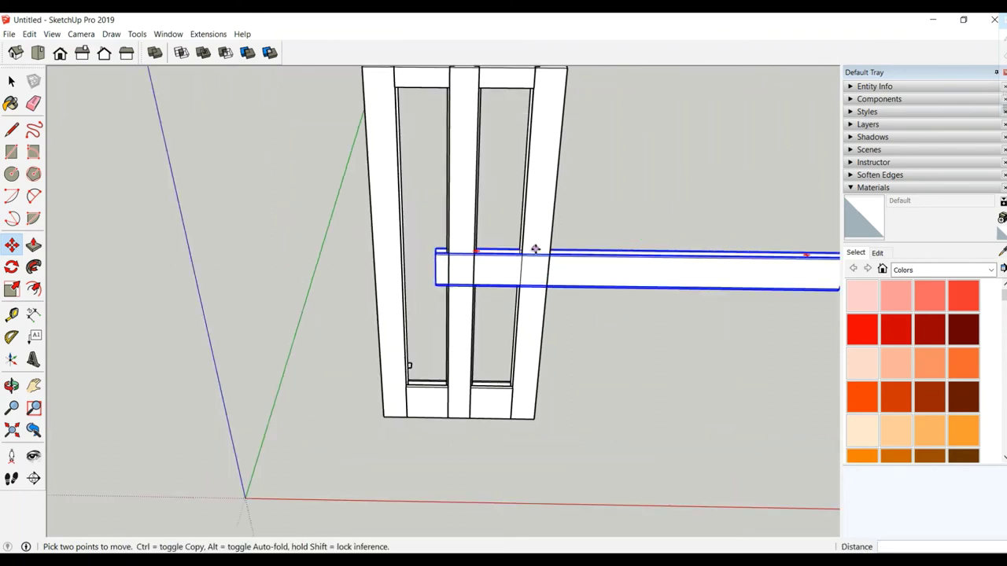
{"action": "scroll", "coordinate": [551, 260], "scroll_direction": "up", "scroll_amount": 1}
{"action": "left_click", "coordinate": [630, 274]}
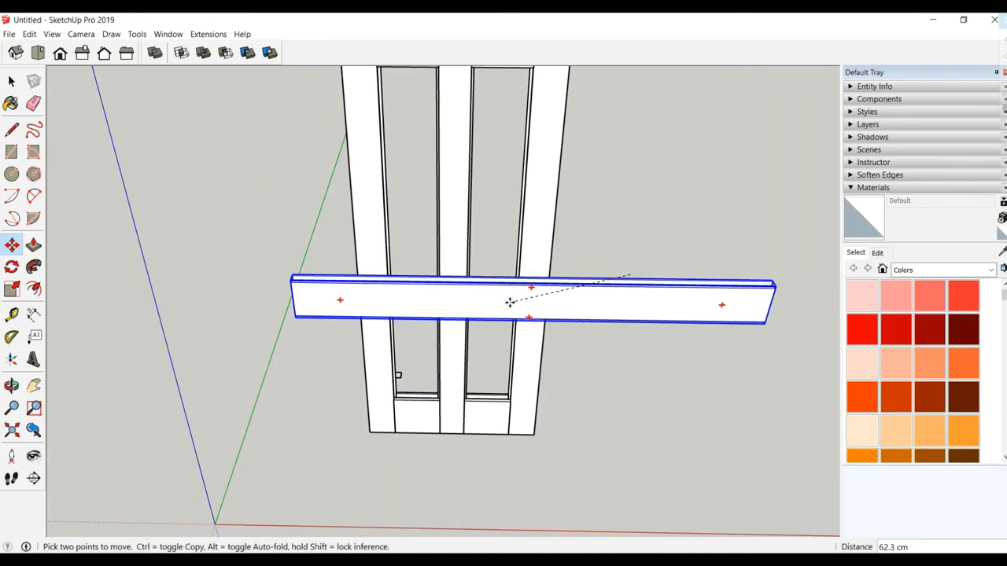
{"action": "left_click", "coordinate": [509, 302]}
{"action": "middle_click_drag", "start_coordinate": [388, 314], "coordinate": [582, 321]}
Align the rail's end against the frame and slide it to its final mid-height.
{"action": "scroll", "coordinate": [370, 323], "scroll_direction": "up", "scroll_amount": 2}
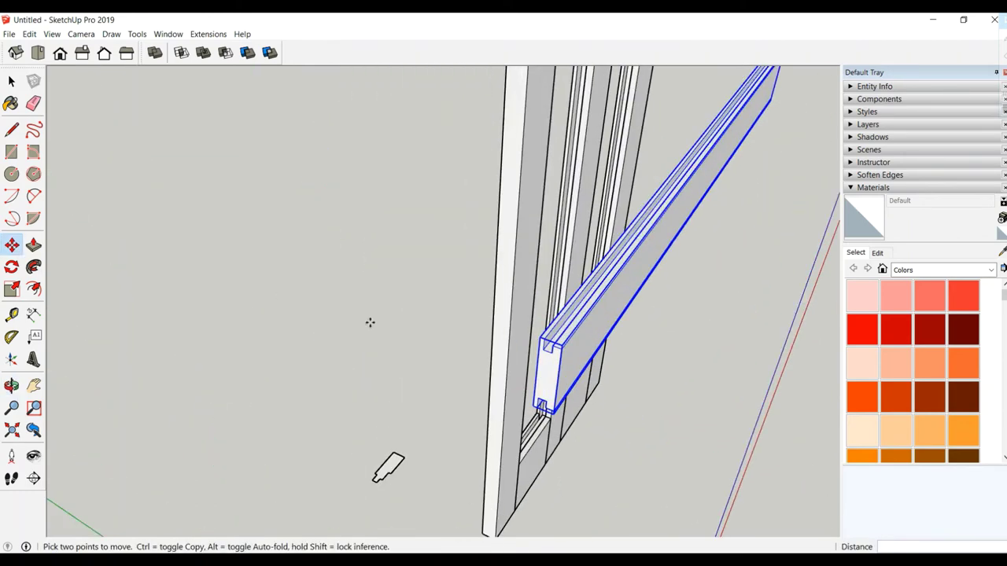
{"action": "scroll", "coordinate": [403, 335], "scroll_direction": "up", "scroll_amount": 2}
{"action": "left_click", "coordinate": [667, 403]}
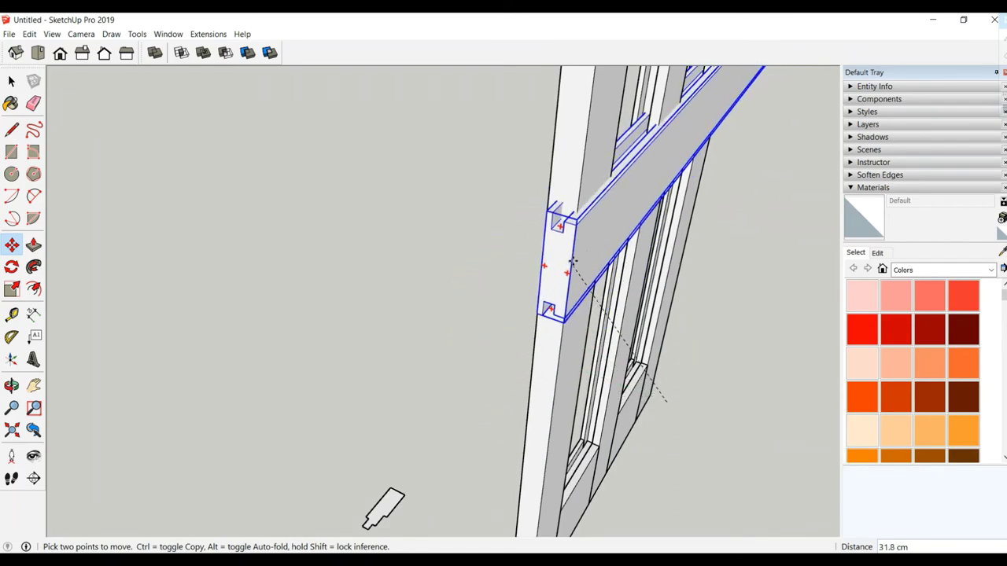
{"action": "left_click", "coordinate": [576, 238]}
{"action": "mouse_move", "coordinate": [575, 237]}
{"action": "middle_mouse_down"}
{"action": "mouse_move", "coordinate": [321, 196]}
{"action": "mouse_move", "coordinate": [420, 74]}
{"action": "mouse_move", "coordinate": [362, 135]}
{"action": "middle_mouse_up"}
{"action": "scroll", "coordinate": [321, 196], "scroll_direction": "down", "scroll_amount": 4}
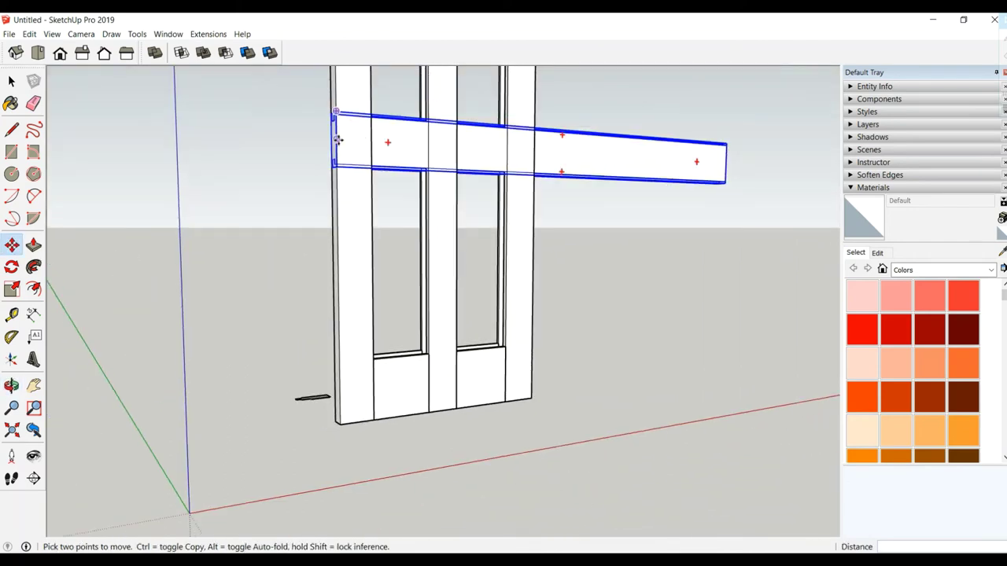
{"action": "left_click", "coordinate": [337, 140]}
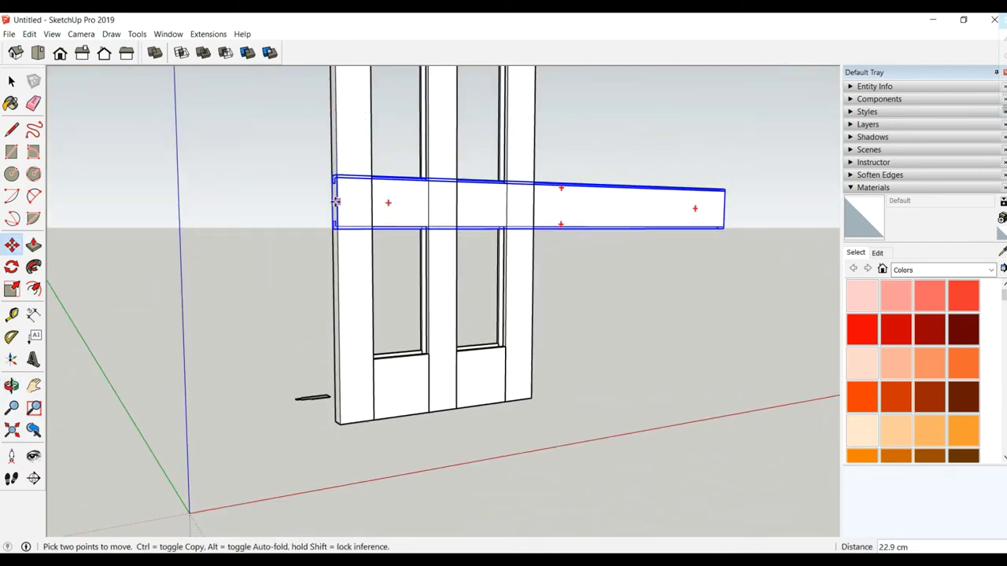
{"action": "left_click", "coordinate": [337, 186]}
{"action": "mouse_move", "coordinate": [337, 186]}
{"action": "middle_mouse_down"}
{"action": "mouse_move", "coordinate": [283, 196]}
{"action": "mouse_move", "coordinate": [272, 209]}
{"action": "mouse_move", "coordinate": [382, 380]}
{"action": "mouse_move", "coordinate": [418, 360]}
{"action": "middle_mouse_up"}
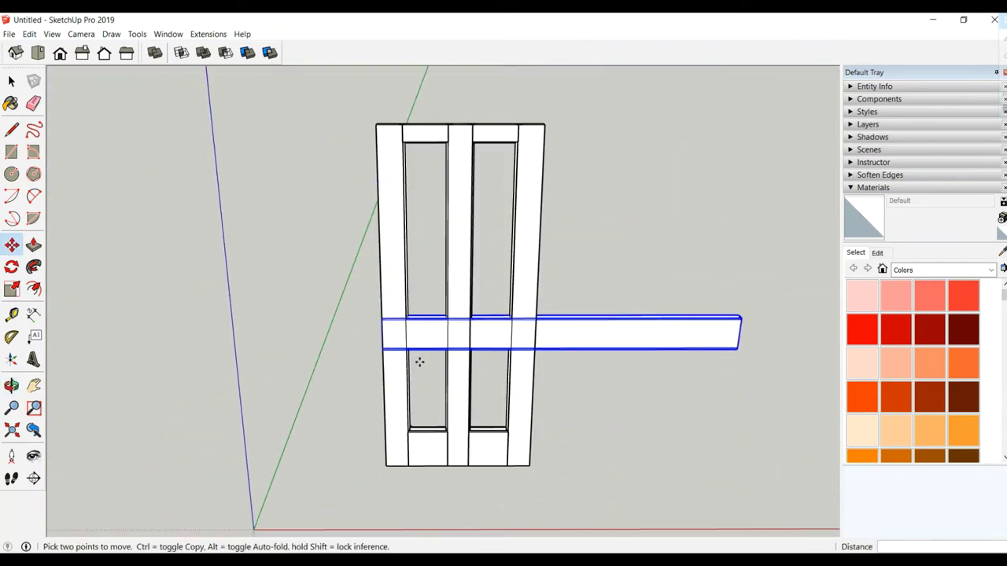
In the rail group, push the overhanging end face back to the frame's right edge.
{"action": "left_click", "coordinate": [11, 82]}
{"action": "mouse_move", "coordinate": [323, 213]}
{"action": "middle_mouse_down"}
{"action": "mouse_move", "coordinate": [457, 225]}
{"action": "mouse_move", "coordinate": [500, 337]}
{"action": "middle_mouse_up"}
{"action": "right_click", "coordinate": [500, 337]}
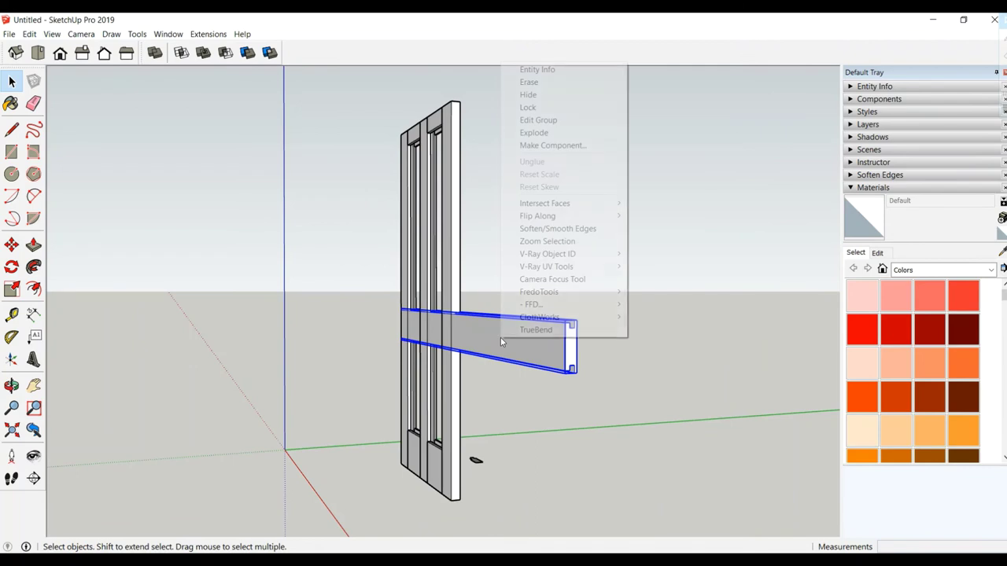
{"action": "left_click", "coordinate": [543, 120]}
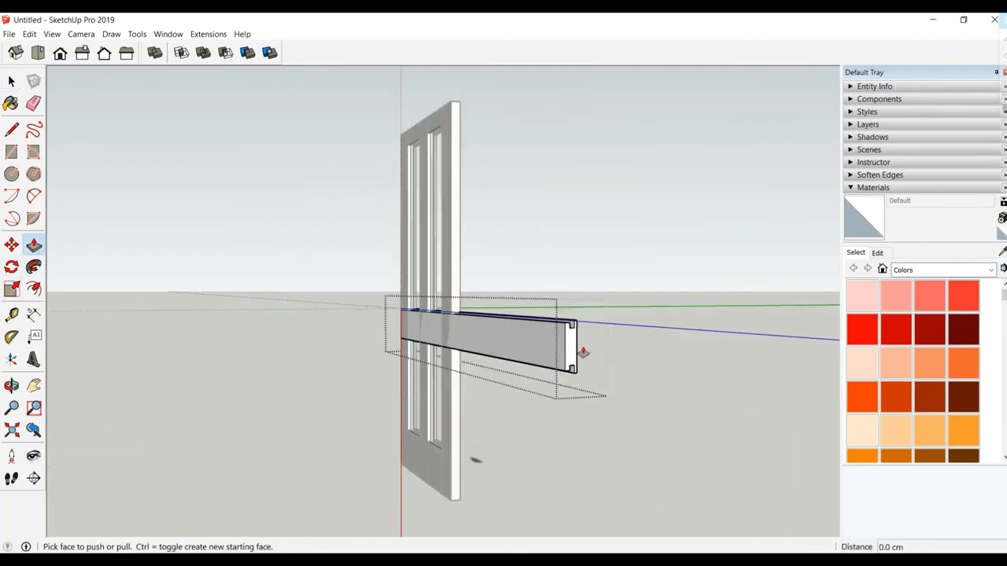
{"action": "left_click_drag", "start_coordinate": [570, 347], "coordinate": [445, 335]}
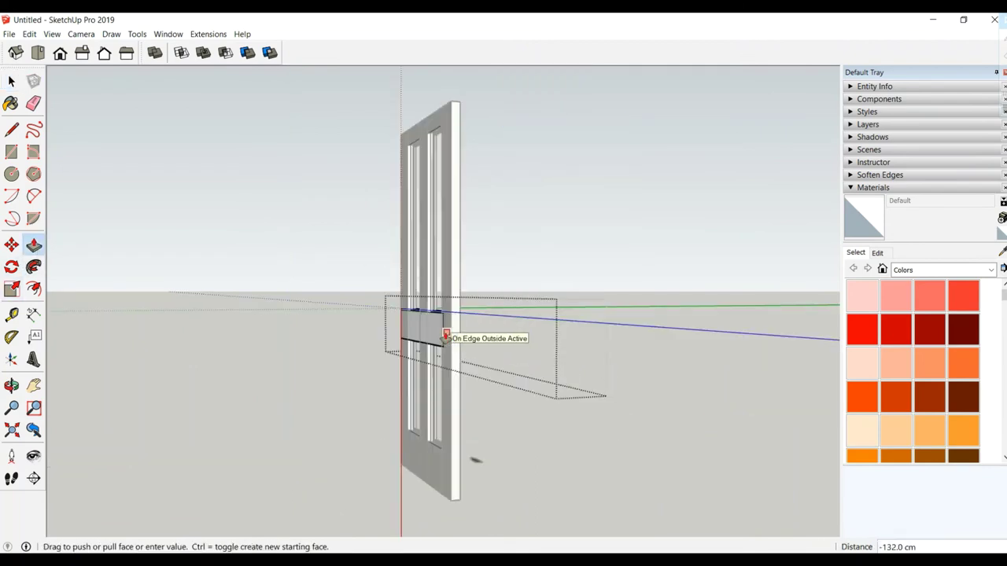
{"action": "mouse_move", "coordinate": [445, 336]}
{"action": "middle_mouse_down"}
{"action": "mouse_move", "coordinate": [629, 371]}
{"action": "mouse_move", "coordinate": [629, 353]}
{"action": "middle_mouse_up"}
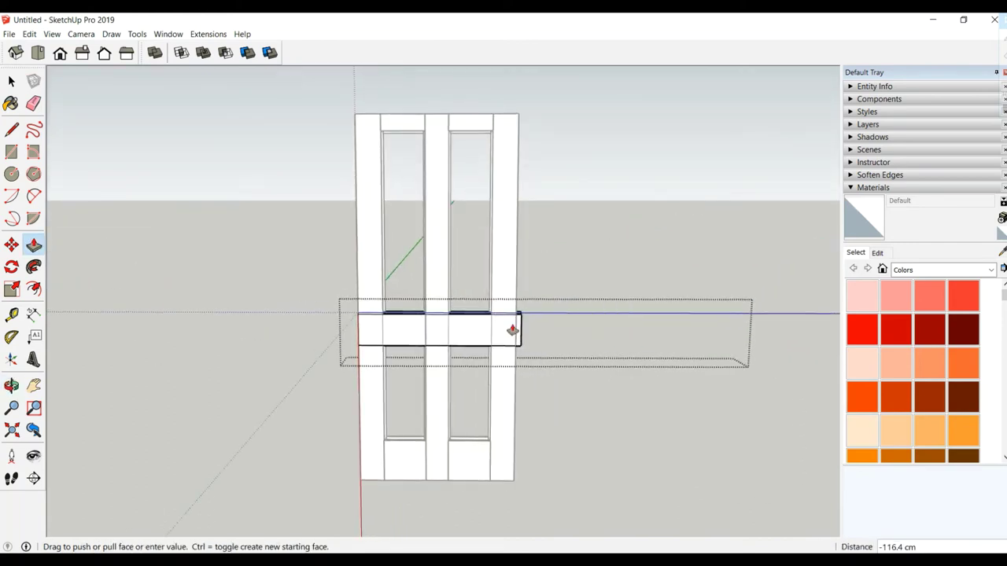
{"action": "mouse_move", "coordinate": [256, 346]}
{"action": "middle_mouse_down"}
{"action": "mouse_move", "coordinate": [387, 358]}
{"action": "mouse_move", "coordinate": [342, 349]}
{"action": "middle_mouse_up"}
{"action": "left_click", "coordinate": [392, 358]}
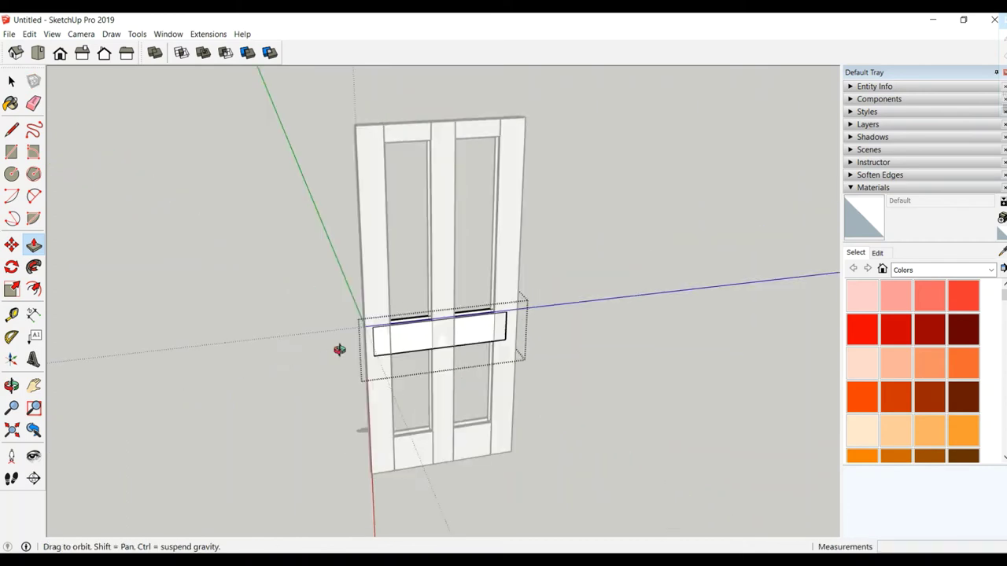
{"action": "left_click", "coordinate": [11, 81]}
{"action": "mouse_move", "coordinate": [185, 156]}
{"action": "middle_mouse_down"}
{"action": "mouse_move", "coordinate": [436, 404]}
{"action": "mouse_move", "coordinate": [370, 375]}
{"action": "mouse_move", "coordinate": [382, 380]}
{"action": "middle_mouse_up"}
Trim the middle rail against the left, centre and right stiles.
{"action": "left_click", "coordinate": [382, 380]}
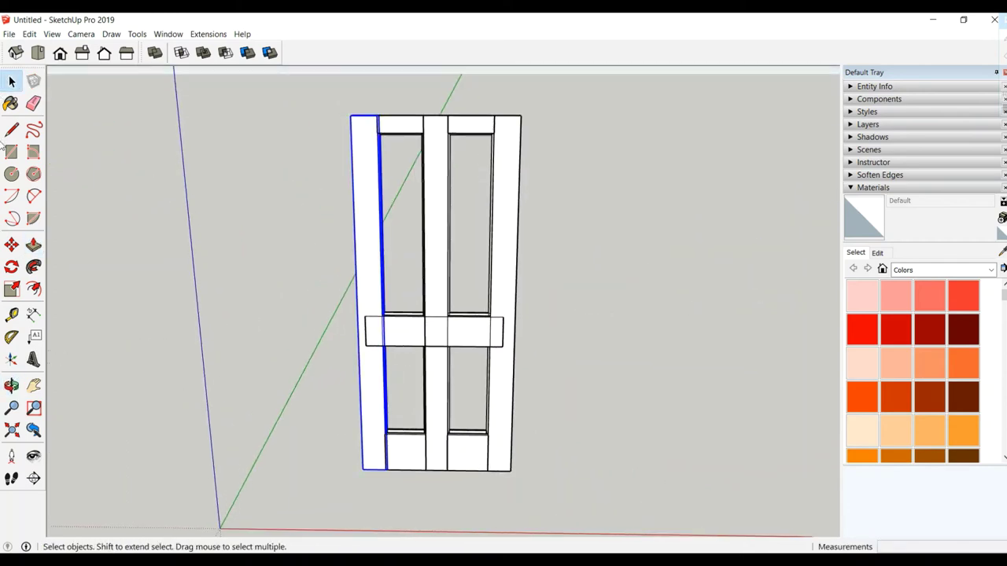
{"action": "left_click", "coordinate": [247, 52]}
{"action": "left_click", "coordinate": [393, 330]}
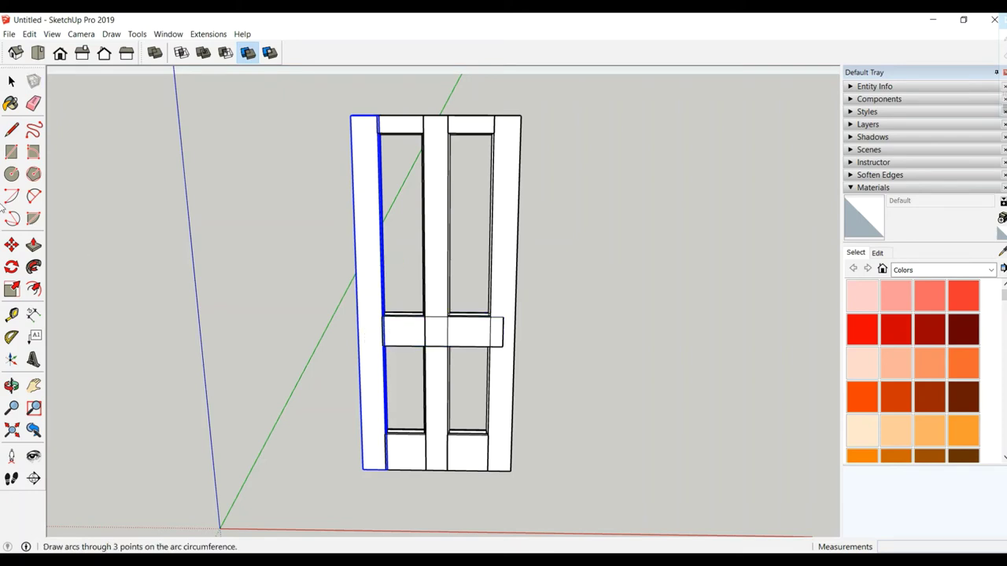
{"action": "left_click", "coordinate": [11, 81]}
{"action": "left_click", "coordinate": [440, 375]}
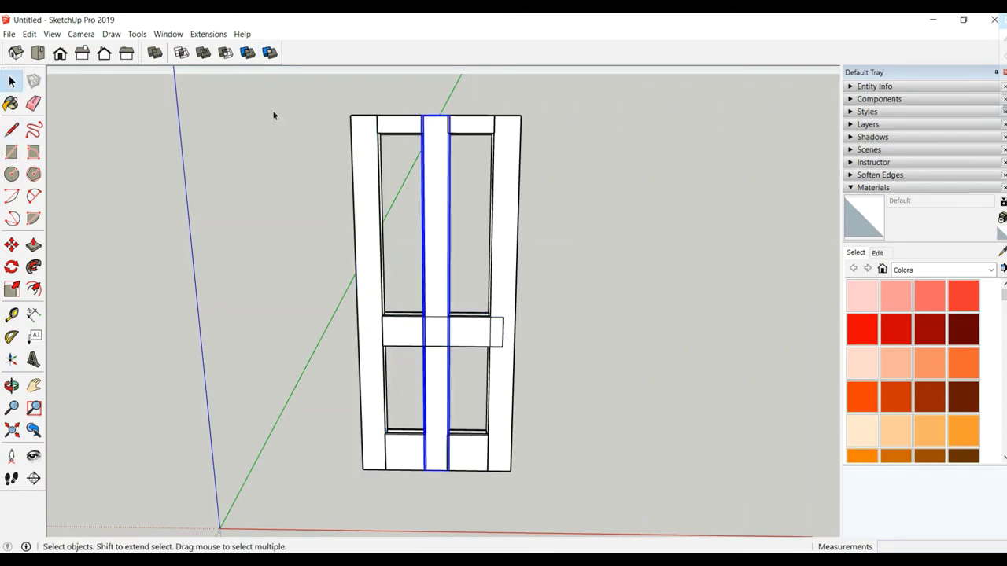
{"action": "left_click", "coordinate": [247, 52]}
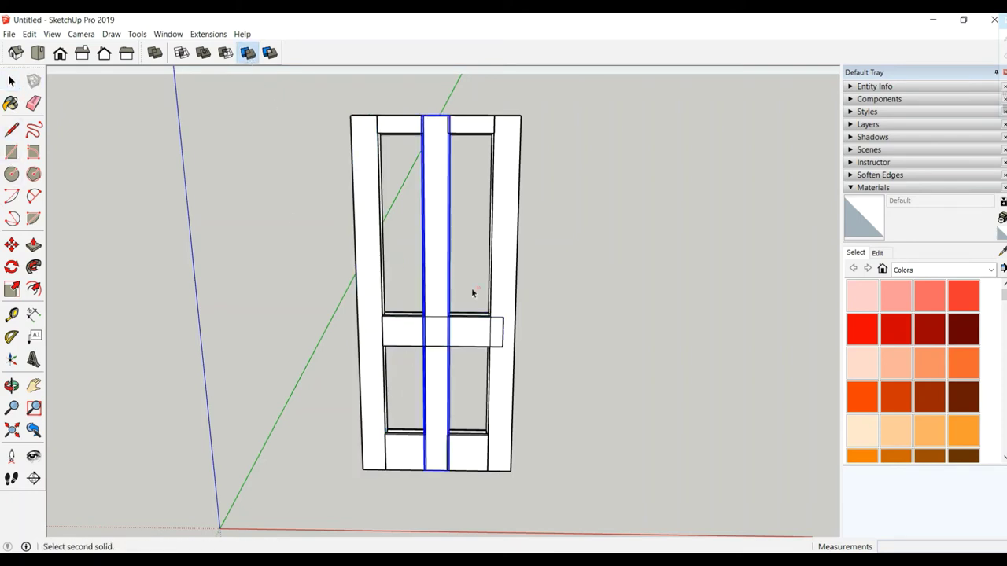
{"action": "left_click", "coordinate": [450, 335]}
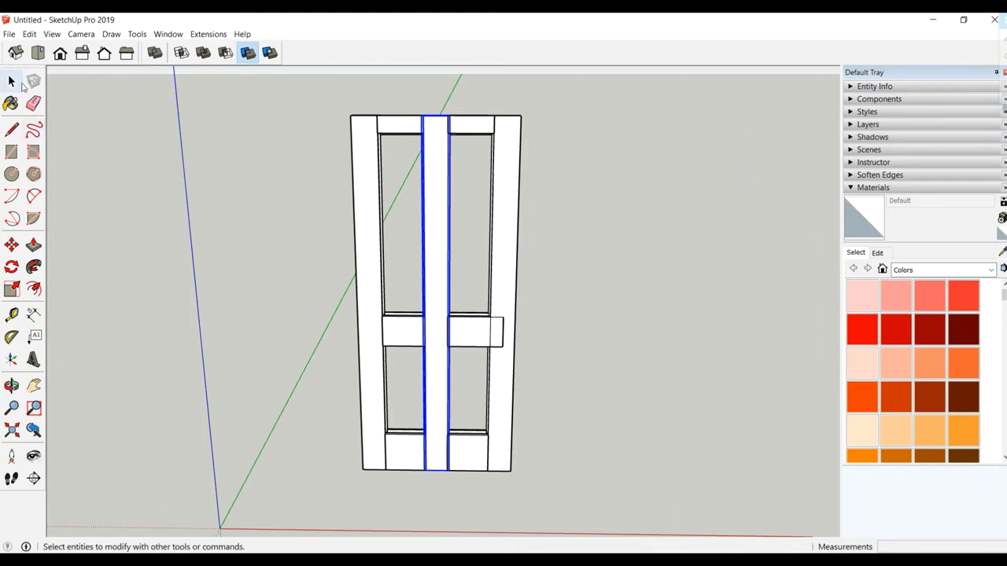
{"action": "left_click", "coordinate": [506, 382]}
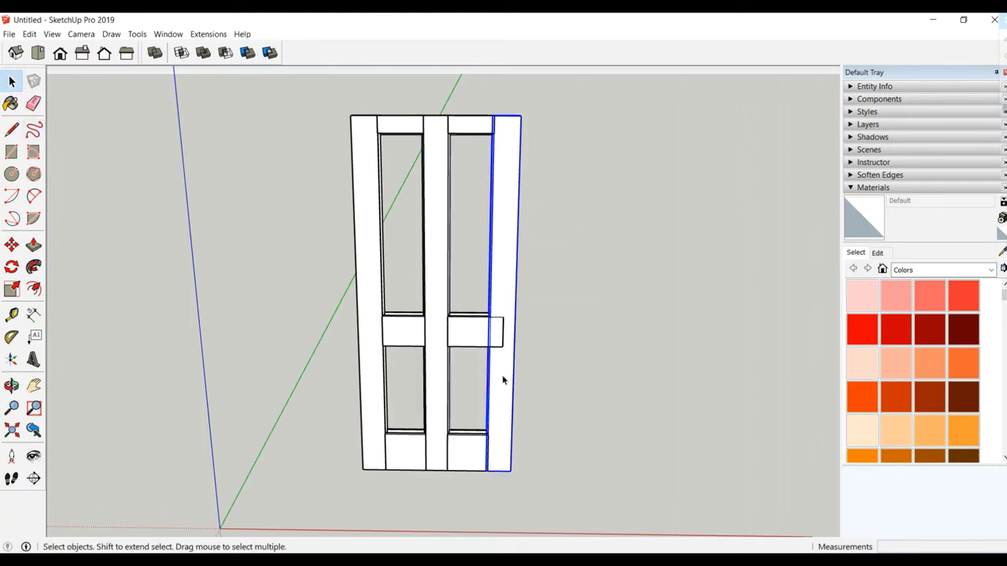
{"action": "left_click", "coordinate": [248, 52]}
{"action": "left_click", "coordinate": [478, 329]}
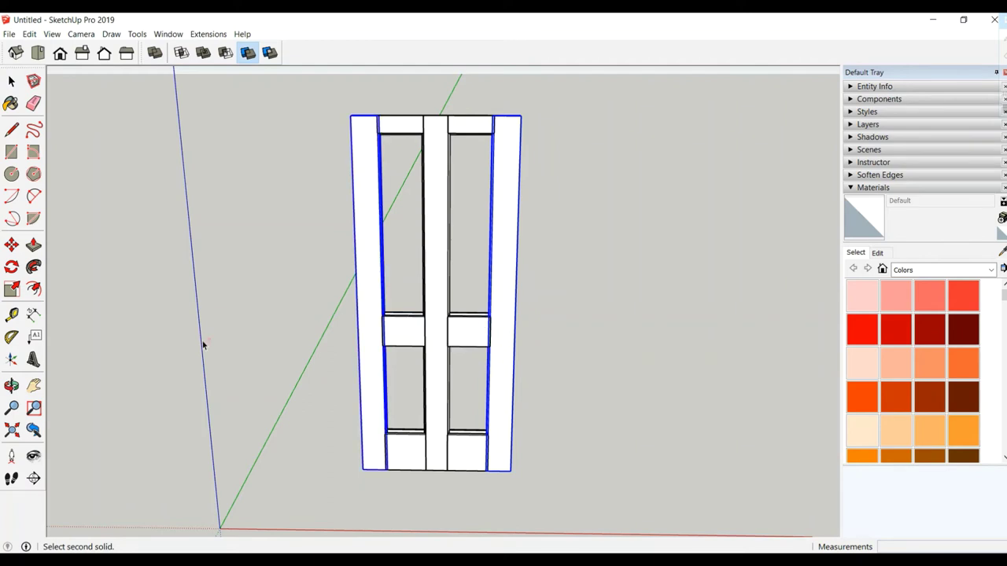
{"action": "left_click", "coordinate": [11, 81]}
Select the stiles, the trimmed middle rail pieces and the top rail together.
{"action": "left_click", "coordinate": [292, 234]}
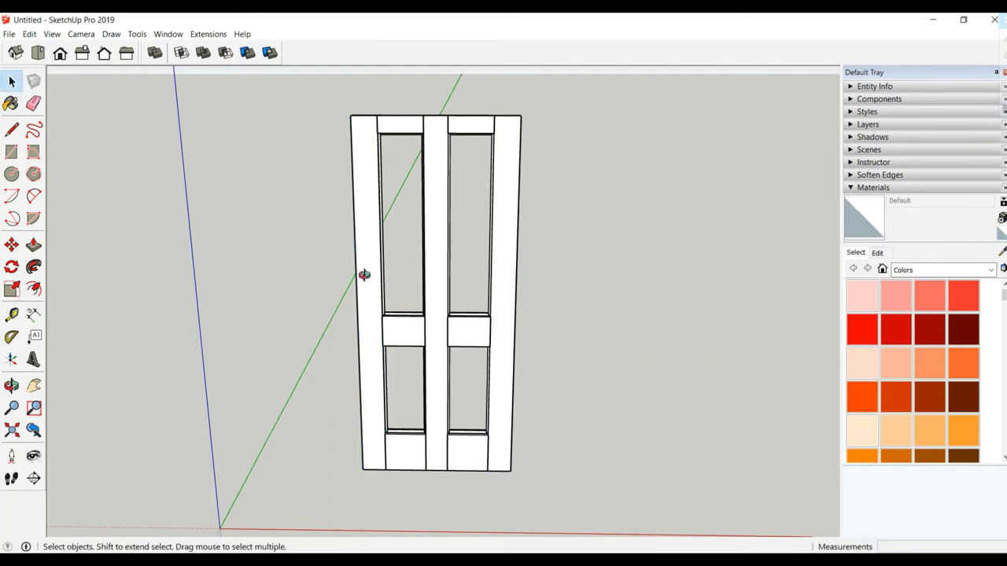
{"action": "middle_click_drag", "start_coordinate": [364, 276], "coordinate": [521, 296]}
{"action": "left_click", "coordinate": [500, 295]}
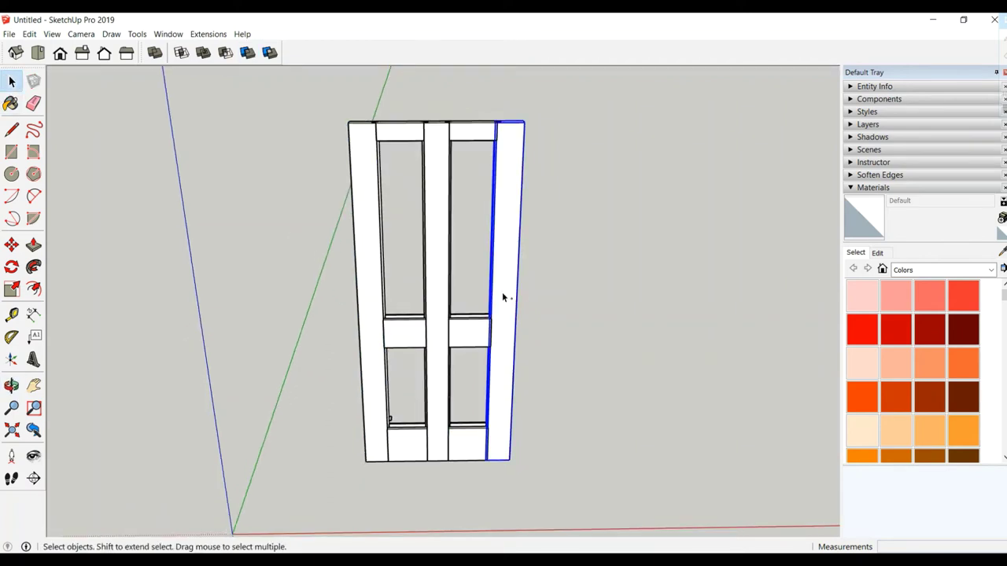
{"action": "left_click", "coordinate": [476, 331], "text": "shift"}
{"action": "left_click", "coordinate": [441, 329], "text": "shift"}
{"action": "left_click", "coordinate": [370, 301], "text": "shift"}
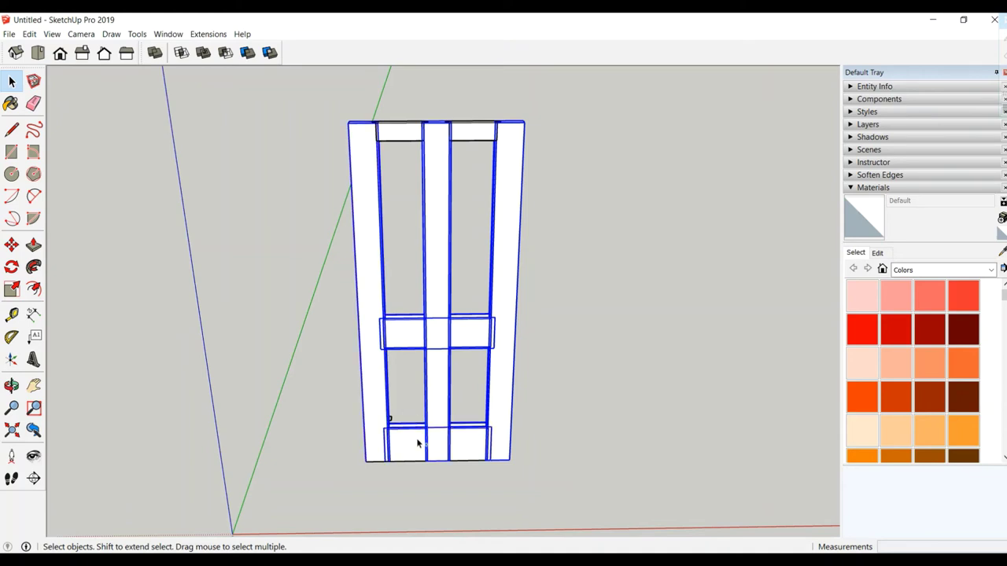
{"action": "left_click", "coordinate": [399, 133], "text": "shift"}
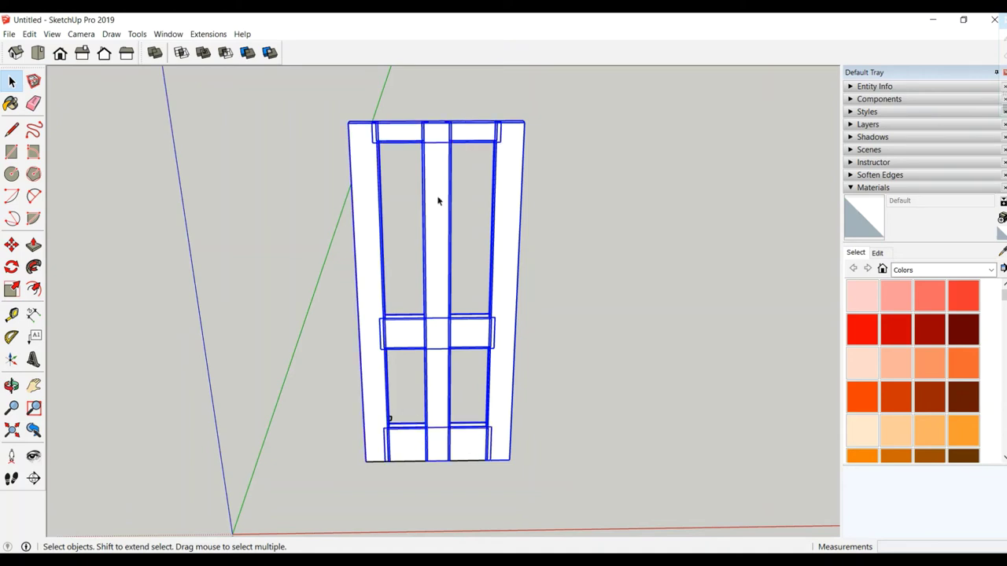
Make the selected stiles and rails into one door frame group.
{"action": "right_click", "coordinate": [449, 255]}
{"action": "left_click", "coordinate": [499, 366]}
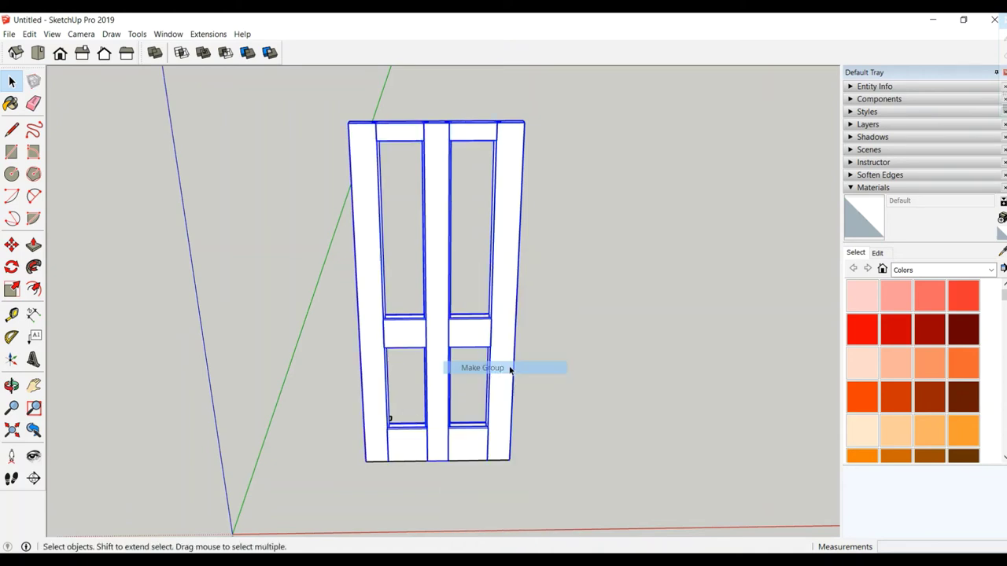
{"action": "left_click", "coordinate": [571, 341]}
{"action": "mouse_move", "coordinate": [572, 340]}
{"action": "middle_mouse_down"}
{"action": "mouse_move", "coordinate": [394, 427]}
{"action": "mouse_move", "coordinate": [382, 443]}
{"action": "mouse_move", "coordinate": [299, 440]}
{"action": "mouse_move", "coordinate": [382, 440]}
{"action": "mouse_move", "coordinate": [386, 383]}
{"action": "middle_mouse_up"}
{"action": "scroll", "coordinate": [397, 449], "scroll_direction": "up", "scroll_amount": 3}
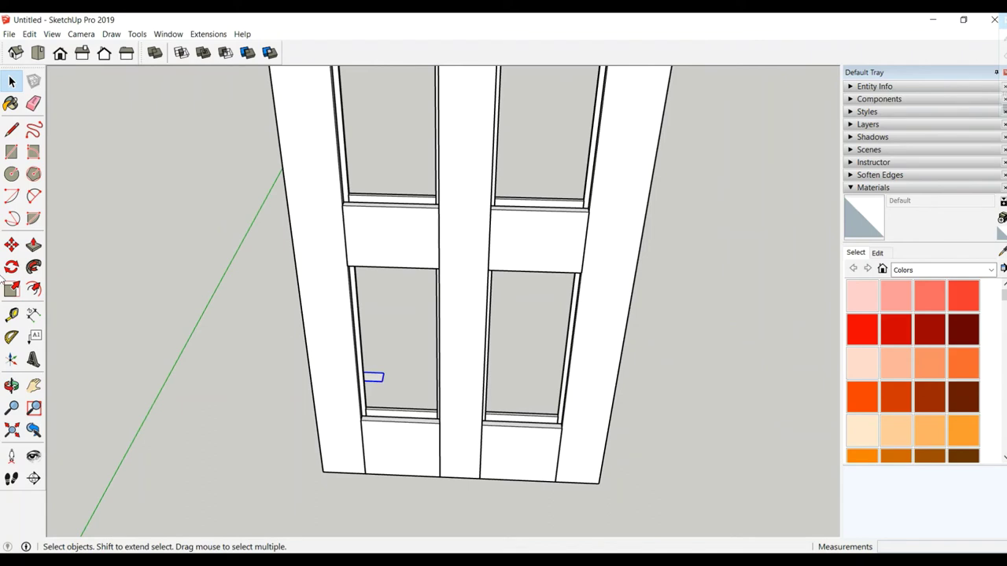
Move the small profile group down into the lower-left opening's bottom rail corner.
{"action": "left_click", "coordinate": [11, 245]}
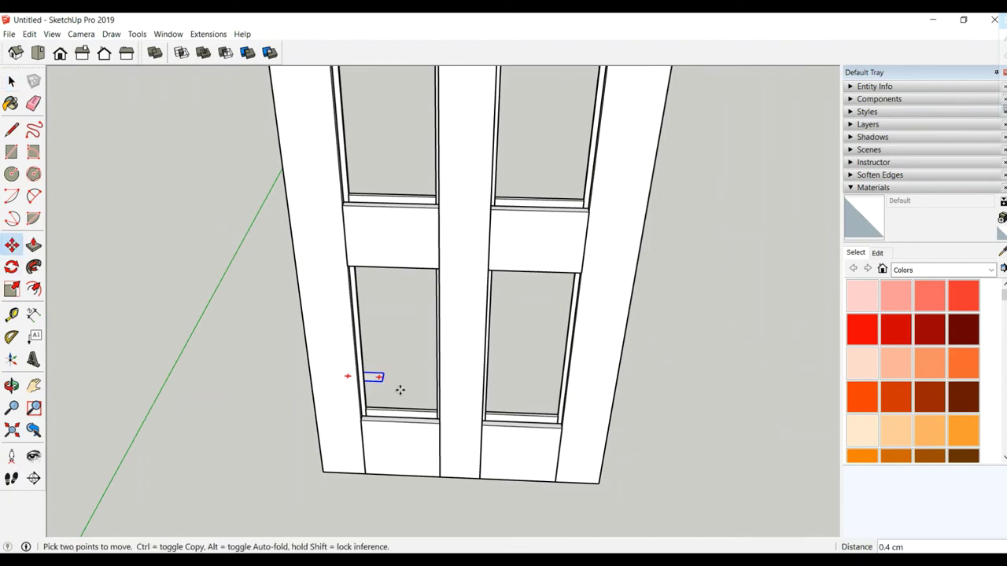
{"action": "left_click", "coordinate": [386, 377]}
{"action": "scroll", "coordinate": [382, 389], "scroll_direction": "up", "scroll_amount": 2}
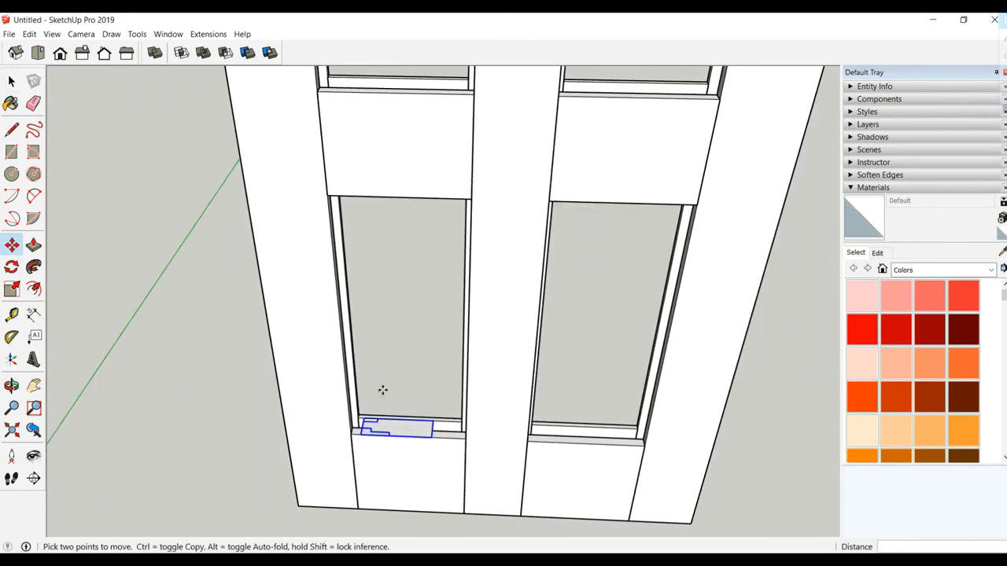
{"action": "scroll", "coordinate": [382, 389], "scroll_direction": "up", "scroll_amount": 2}
{"action": "scroll", "coordinate": [382, 389], "scroll_direction": "up", "scroll_amount": 2}
{"action": "left_click", "coordinate": [369, 466]}
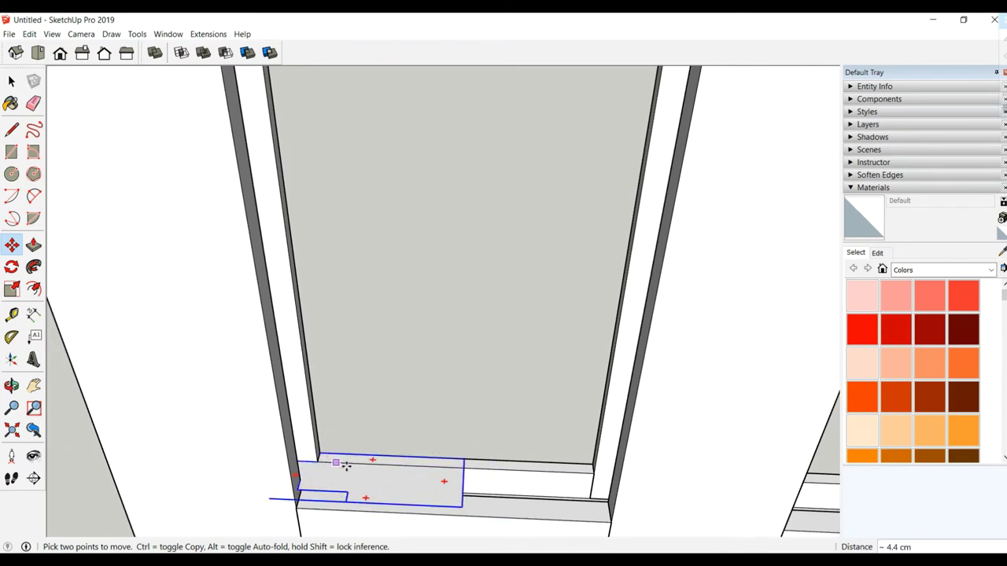
{"action": "scroll", "coordinate": [325, 456], "scroll_direction": "down", "scroll_amount": 2}
{"action": "scroll", "coordinate": [367, 488], "scroll_direction": "down", "scroll_amount": 2}
{"action": "mouse_move", "coordinate": [370, 497]}
{"action": "middle_mouse_down"}
{"action": "mouse_move", "coordinate": [402, 420]}
{"action": "mouse_move", "coordinate": [458, 429]}
{"action": "middle_mouse_up"}
{"action": "scroll", "coordinate": [416, 414], "scroll_direction": "up", "scroll_amount": 2}
{"action": "scroll", "coordinate": [427, 396], "scroll_direction": "up", "scroll_amount": 2}
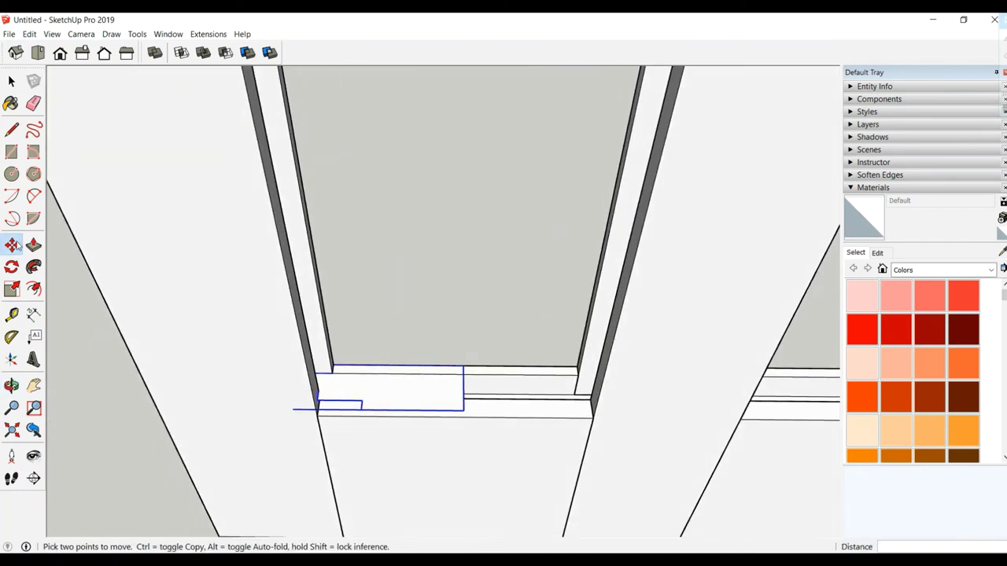
Edit the profile group and shift its right edge about 0.8 cm left.
{"action": "left_click", "coordinate": [11, 81]}
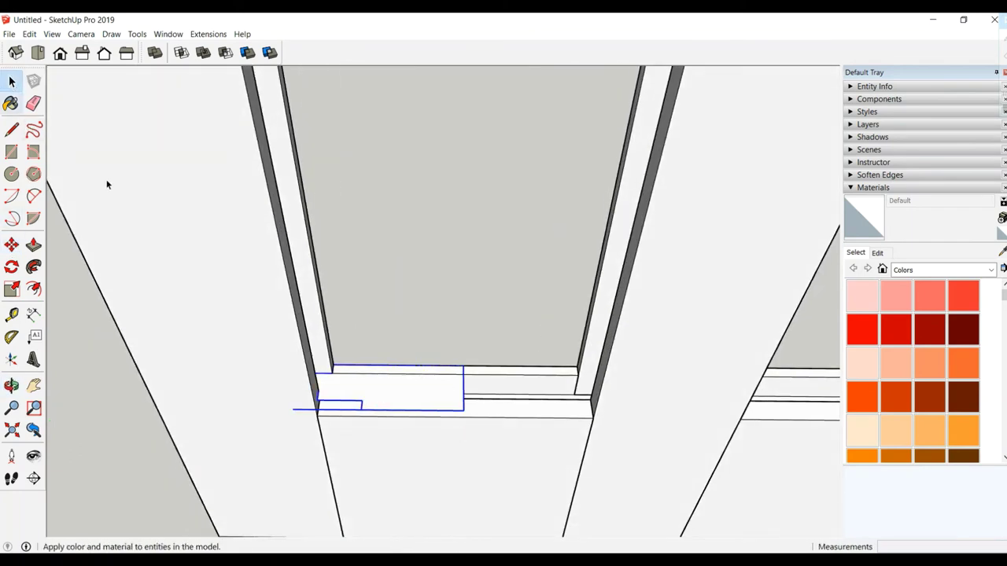
{"action": "right_click", "coordinate": [449, 392]}
{"action": "left_click", "coordinate": [486, 180]}
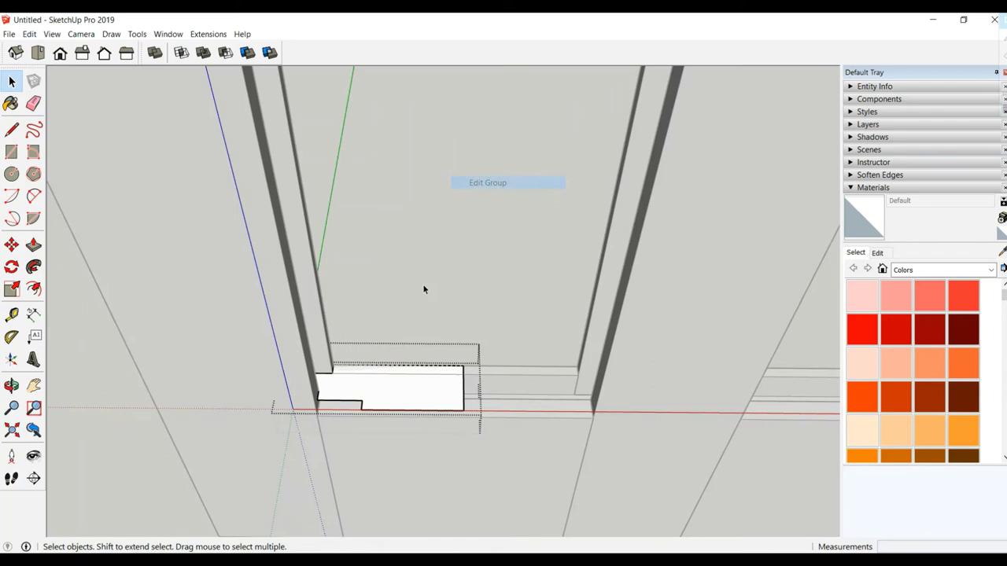
{"action": "left_click", "coordinate": [11, 245]}
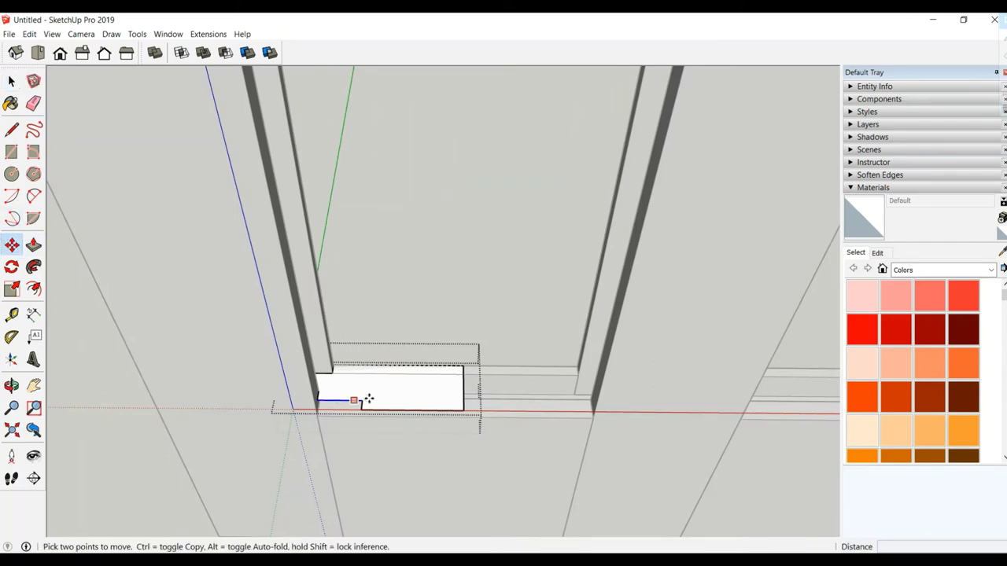
{"action": "left_click", "coordinate": [463, 374]}
{"action": "left_click", "coordinate": [453, 375]}
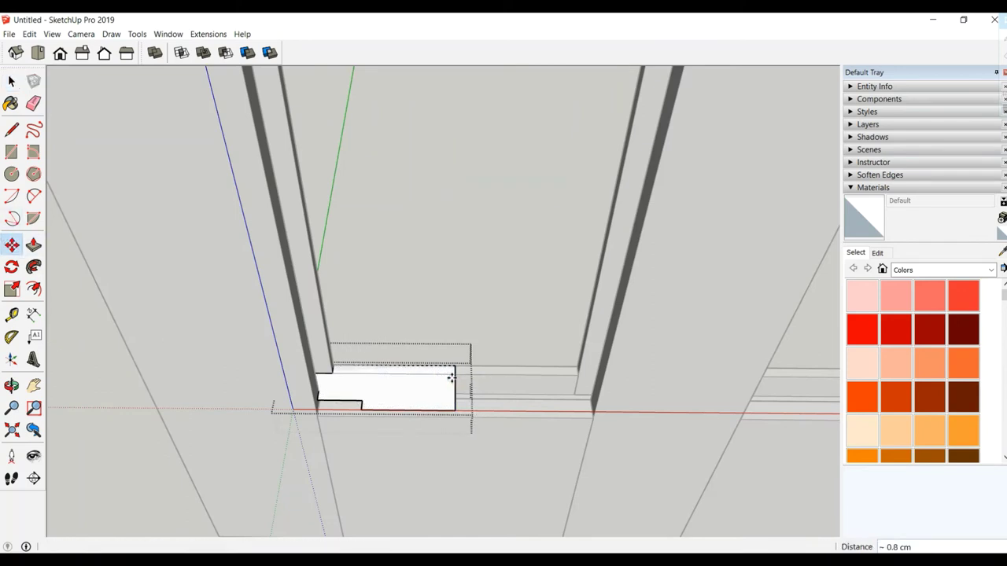
{"action": "left_click", "coordinate": [11, 81]}
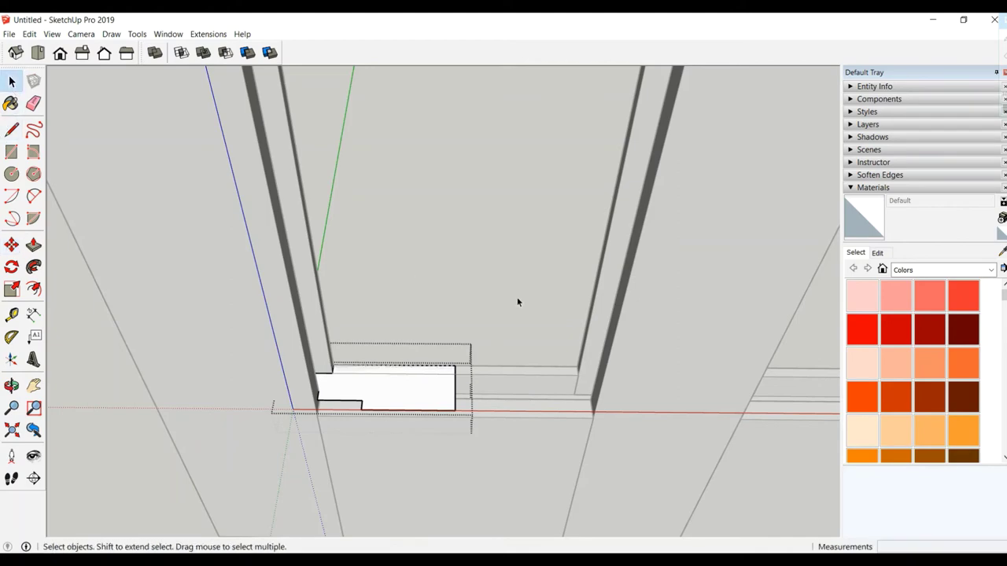
{"action": "scroll", "coordinate": [515, 307], "scroll_direction": "up", "scroll_amount": 5}
{"action": "mouse_move", "coordinate": [514, 314]}
{"action": "middle_mouse_down"}
{"action": "mouse_move", "coordinate": [413, 290]}
{"action": "mouse_move", "coordinate": [454, 394]}
{"action": "mouse_move", "coordinate": [367, 299]}
{"action": "middle_mouse_up"}
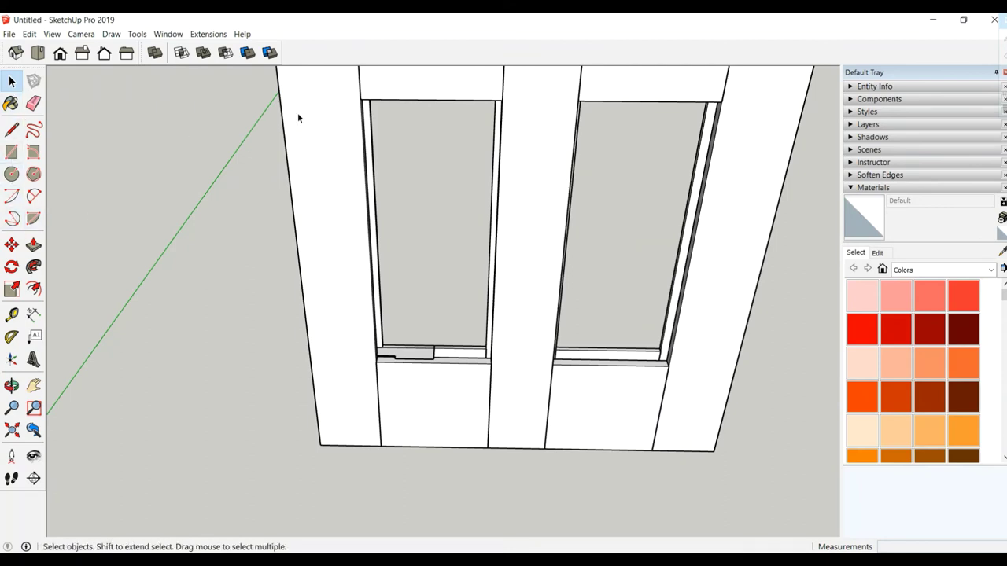
Draw a rectangle covering the lower-left opening, from top-left to bottom-right corner.
{"action": "left_click", "coordinate": [11, 152]}
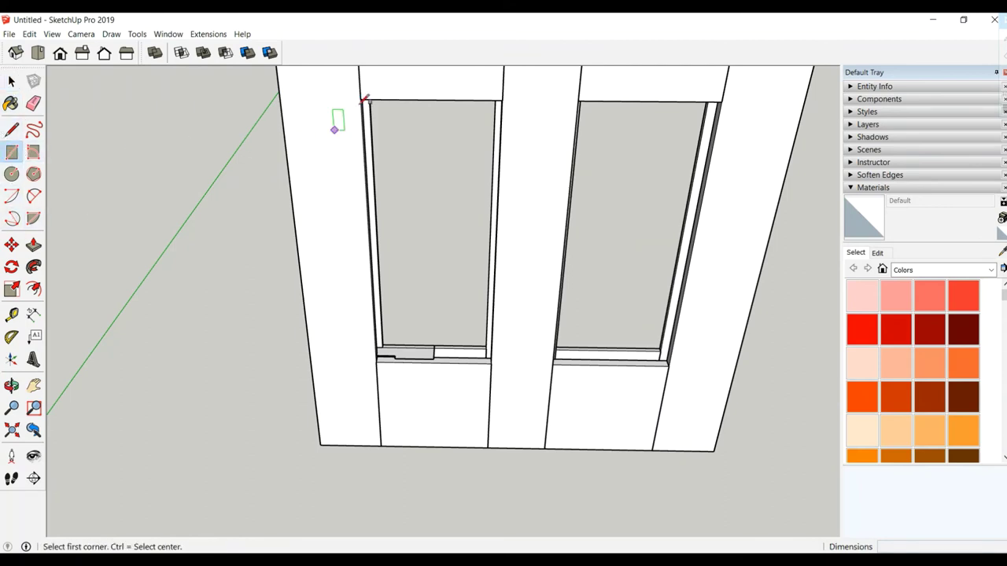
{"action": "left_click", "coordinate": [360, 99]}
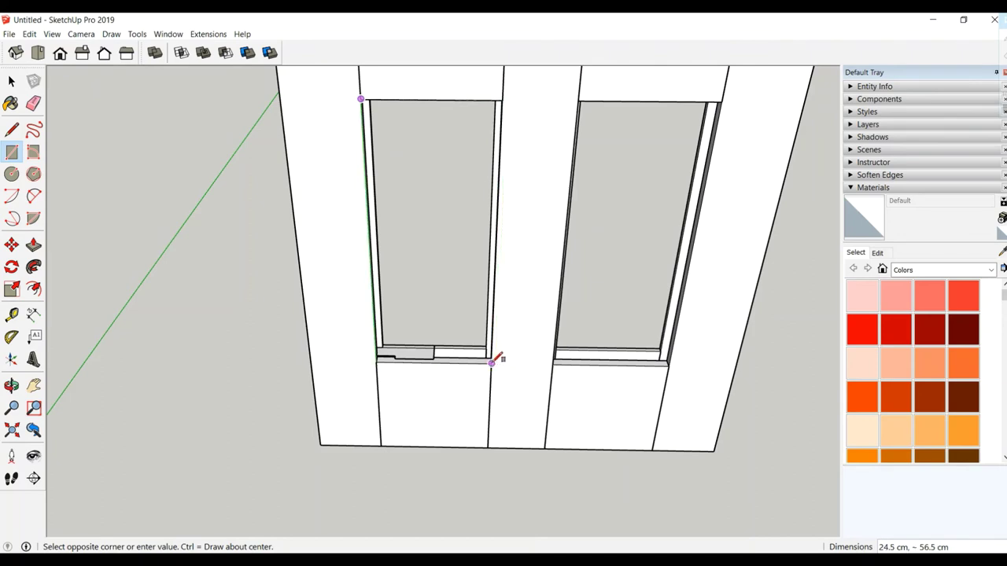
{"action": "left_click", "coordinate": [491, 361]}
{"action": "left_click", "coordinate": [12, 81]}
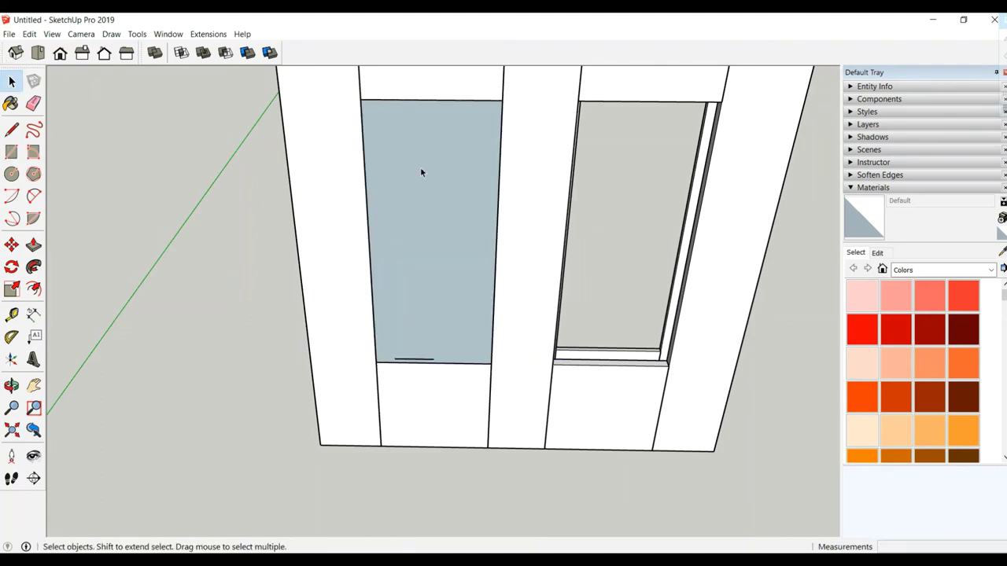
{"action": "left_click", "coordinate": [420, 163]}
Hide the door frame group and explode the profile group into loose geometry.
{"action": "scroll", "coordinate": [502, 206], "scroll_direction": "down", "scroll_amount": 3}
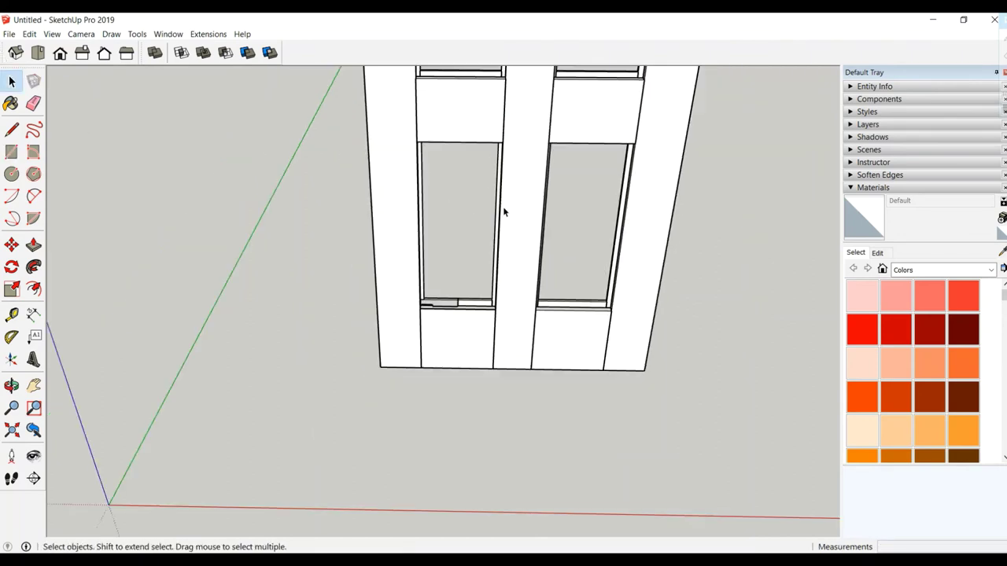
{"action": "mouse_move", "coordinate": [502, 206]}
{"action": "middle_mouse_down"}
{"action": "mouse_move", "coordinate": [446, 321]}
{"action": "mouse_move", "coordinate": [456, 310]}
{"action": "middle_mouse_up"}
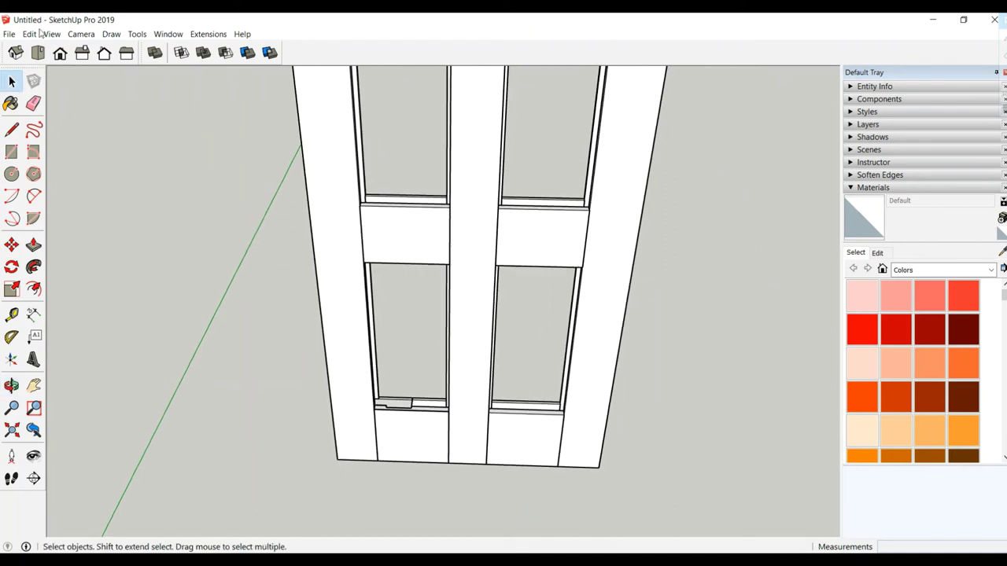
{"action": "left_click", "coordinate": [479, 168]}
{"action": "right_click", "coordinate": [480, 167]}
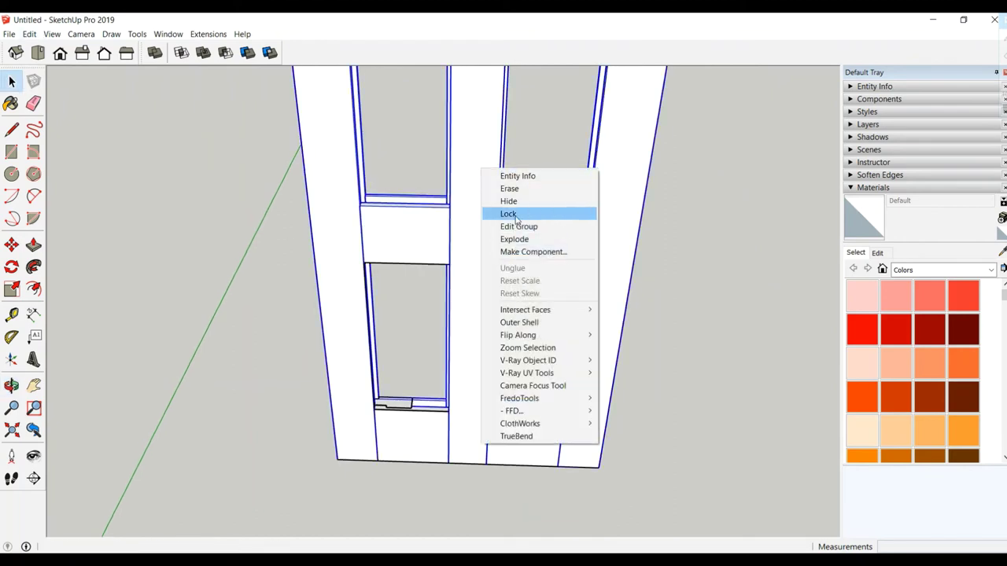
{"action": "left_click", "coordinate": [509, 202]}
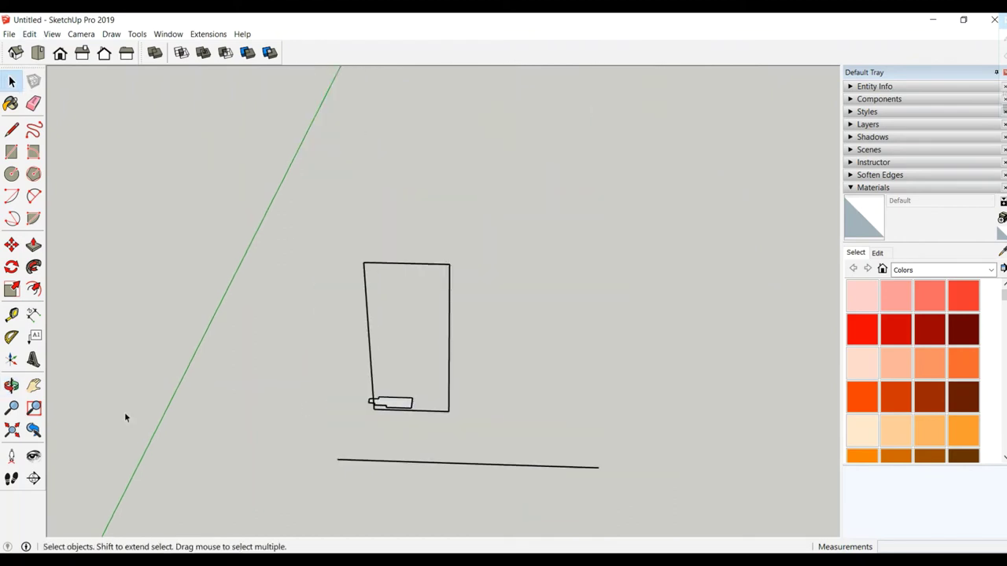
{"action": "right_click", "coordinate": [397, 406]}
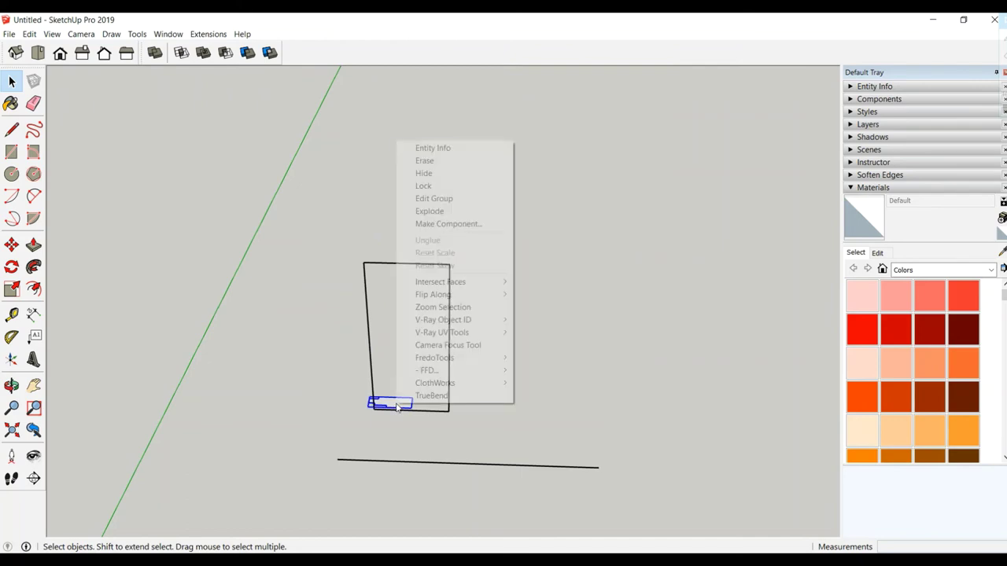
{"action": "left_click", "coordinate": [453, 213]}
Follow Me the profile around the rectangle's outline, then select the stray inner line.
{"action": "middle_click_drag", "start_coordinate": [398, 371], "coordinate": [419, 270]}
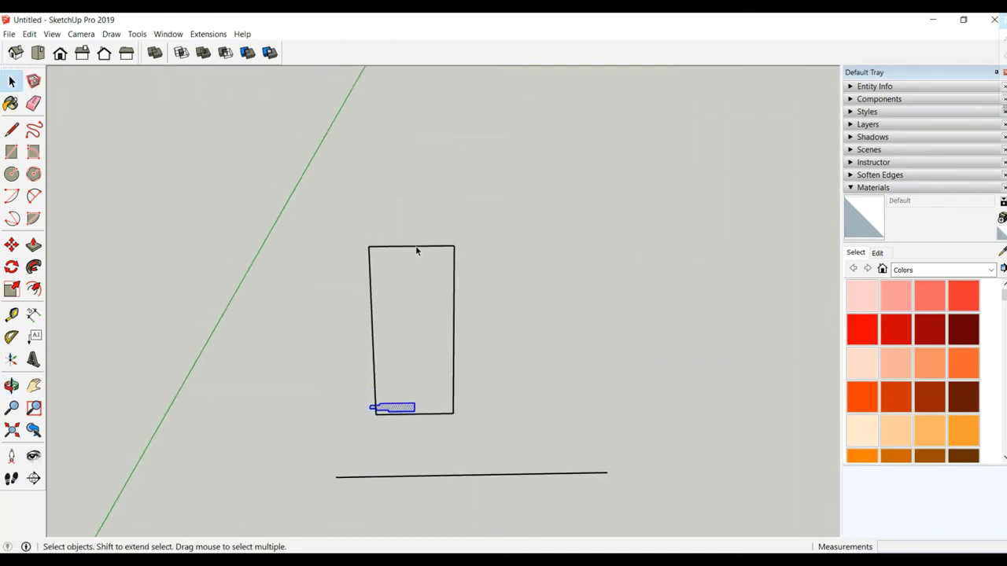
{"action": "left_click", "coordinate": [33, 266]}
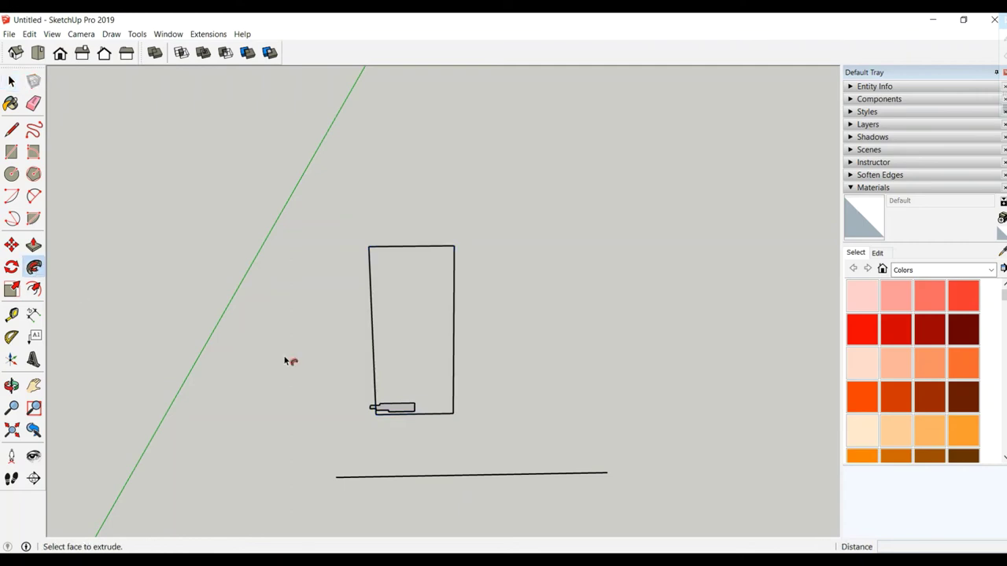
{"action": "left_click", "coordinate": [392, 409]}
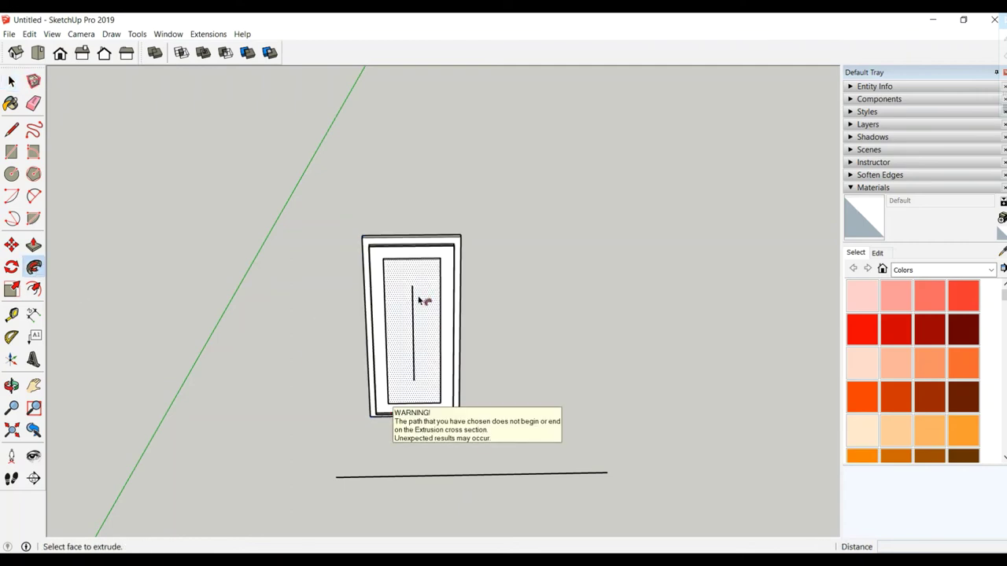
{"action": "left_click", "coordinate": [11, 81]}
{"action": "left_click_drag", "start_coordinate": [395, 275], "coordinate": [422, 318]}
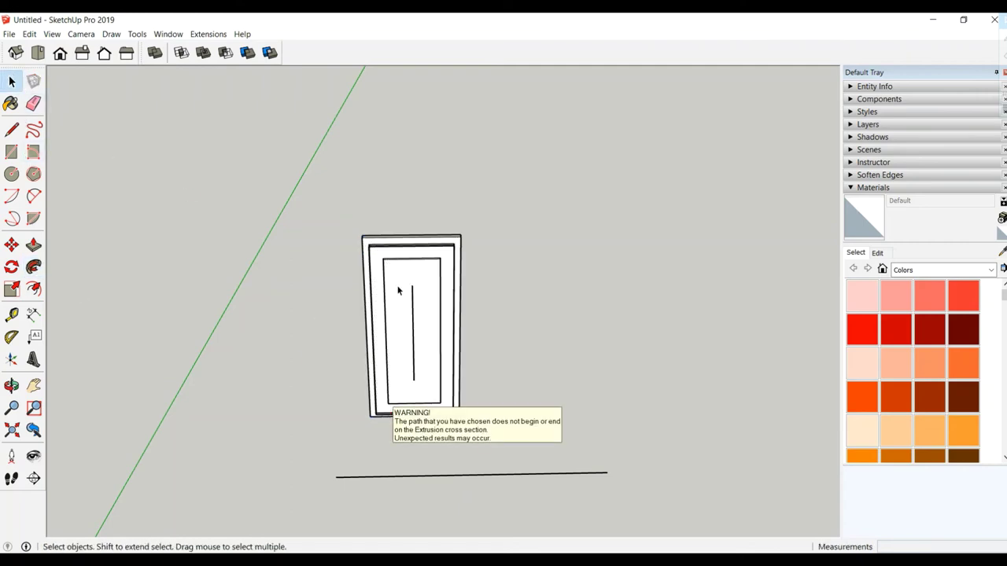
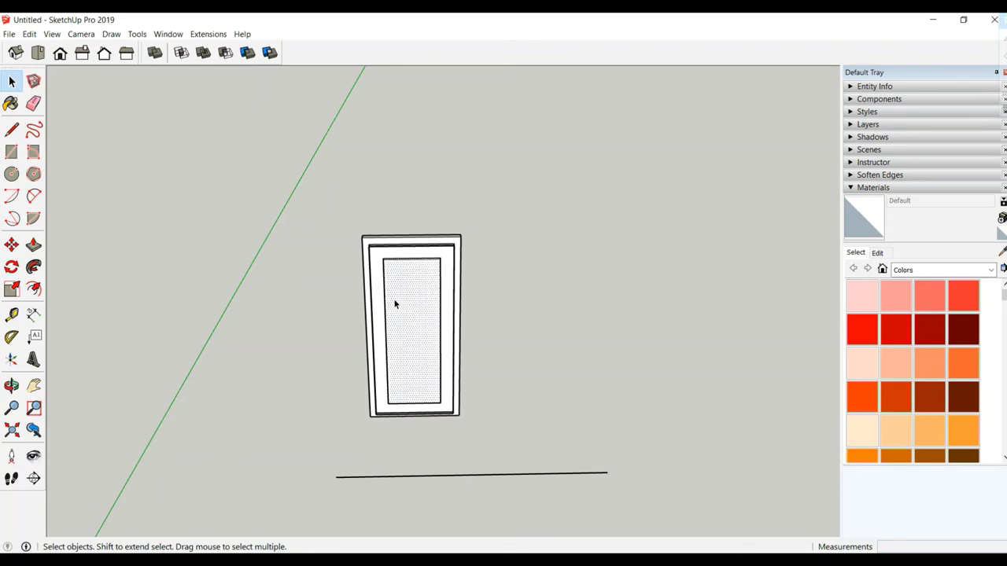
Select all of the raised panel's geometry and make it a group.
{"action": "triple_click", "coordinate": [394, 305]}
{"action": "right_click", "coordinate": [397, 305]}
{"action": "left_click", "coordinate": [463, 359]}
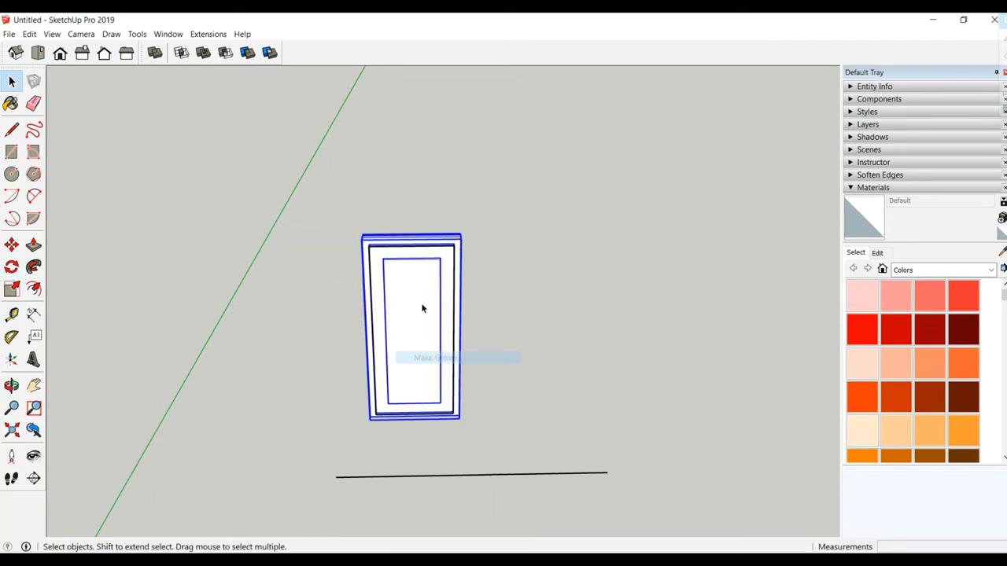
{"action": "scroll", "coordinate": [401, 263], "scroll_direction": "up", "scroll_amount": 2}
{"action": "scroll", "coordinate": [370, 251], "scroll_direction": "up", "scroll_amount": 3}
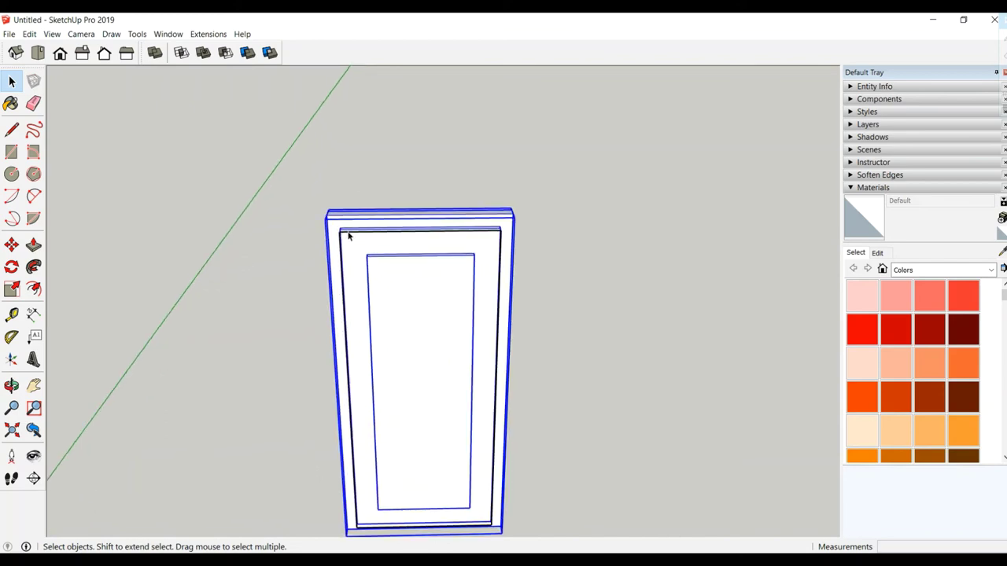
Restore the hidden door frame geometry with Edit > Unhide > Last.
{"action": "left_click", "coordinate": [348, 233]}
{"action": "double_click", "coordinate": [350, 235]}
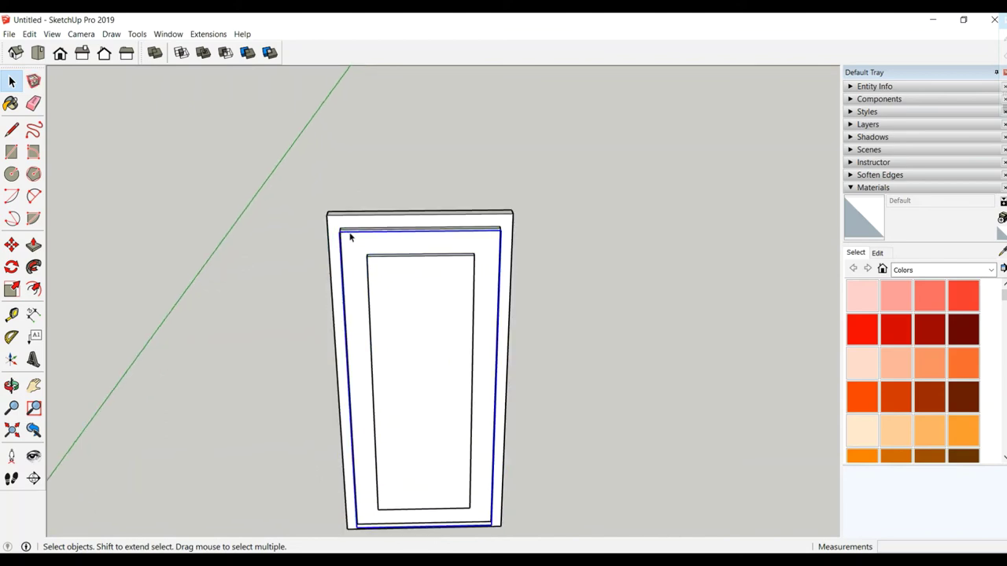
{"action": "scroll", "coordinate": [352, 242], "scroll_direction": "down", "scroll_amount": 2}
{"action": "scroll", "coordinate": [395, 328], "scroll_direction": "down", "scroll_amount": 2}
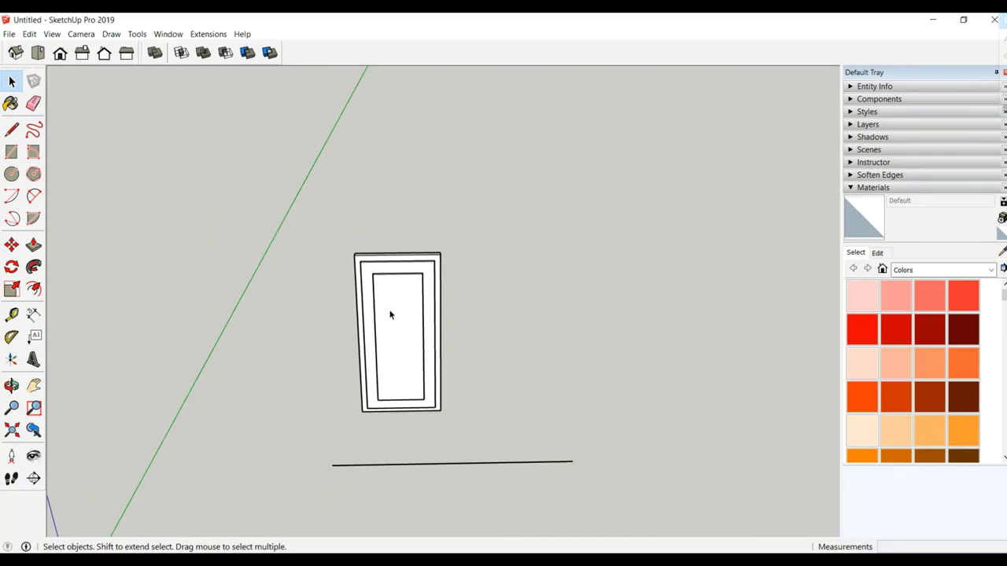
{"action": "left_click", "coordinate": [389, 313]}
{"action": "left_click", "coordinate": [280, 293]}
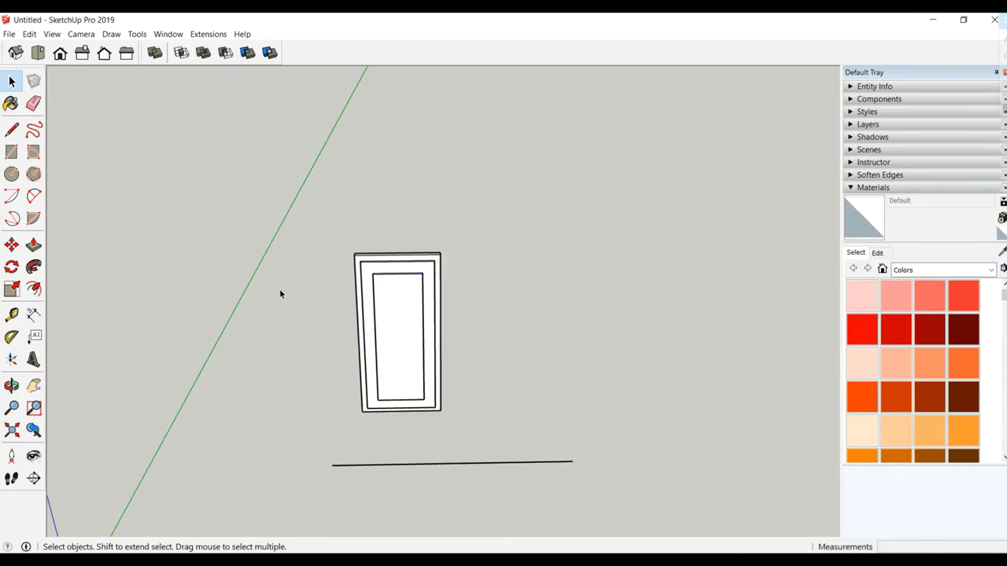
{"action": "left_click", "coordinate": [29, 34]}
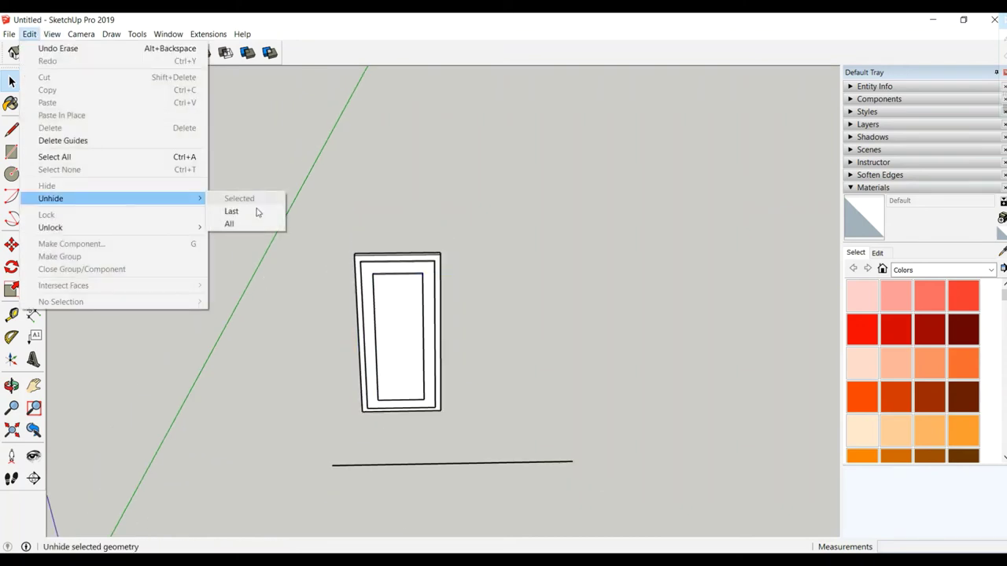
{"action": "left_click", "coordinate": [259, 211]}
Copy the lower-left raised panel into the right leaf's lower opening.
{"action": "left_click", "coordinate": [415, 330]}
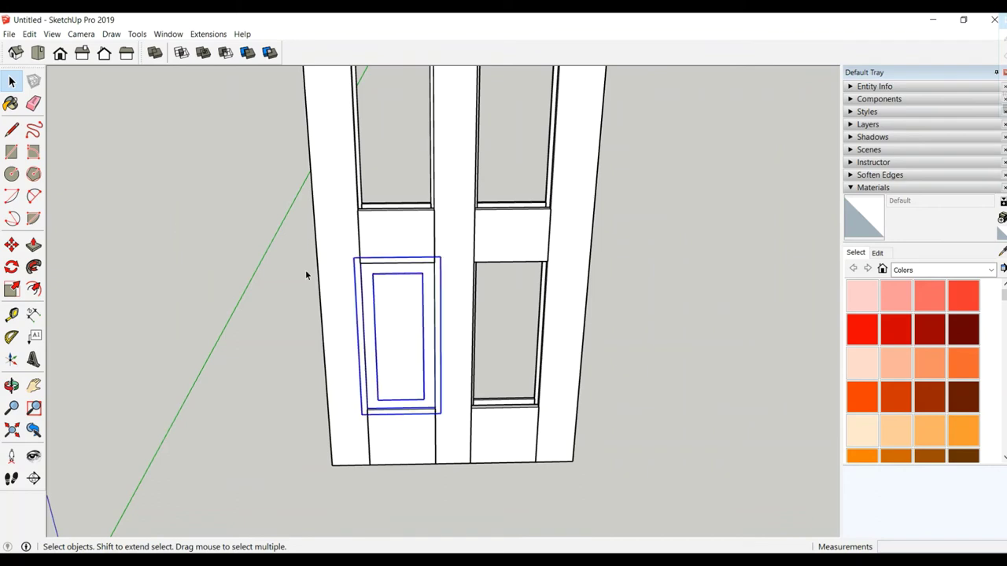
{"action": "key", "text": "l"}
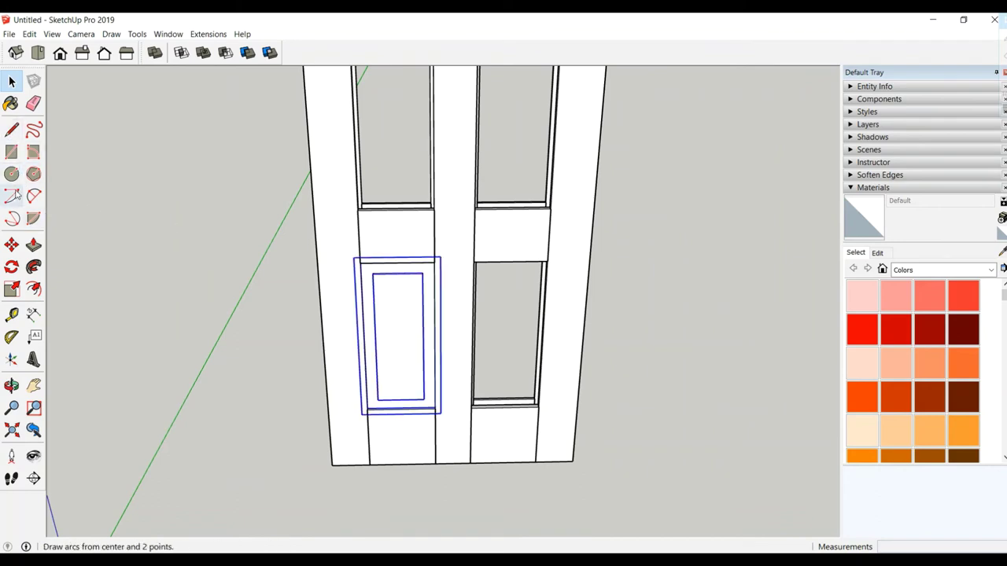
{"action": "left_click", "coordinate": [12, 245]}
{"action": "left_click", "coordinate": [357, 211]}
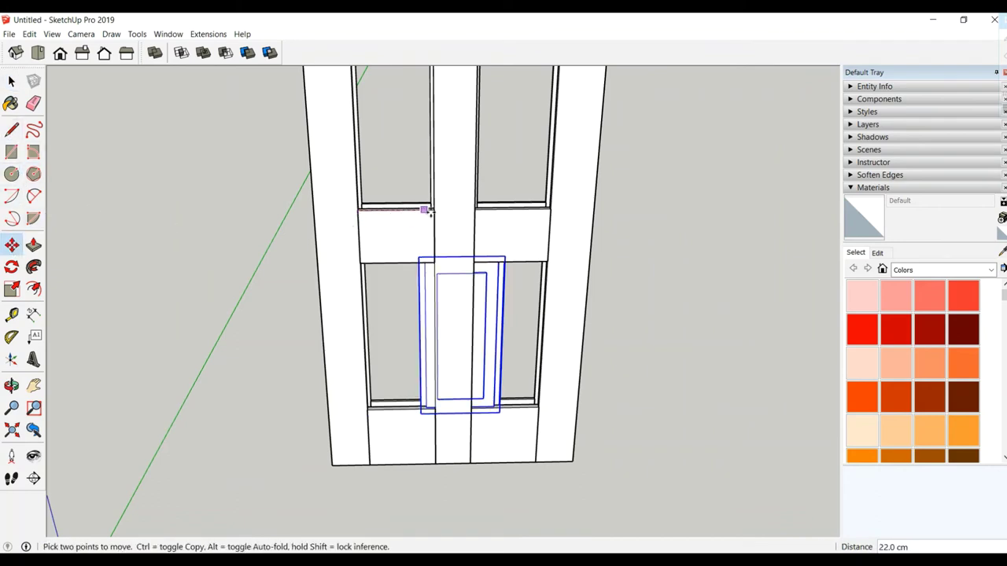
{"action": "key", "text": "ctrl"}
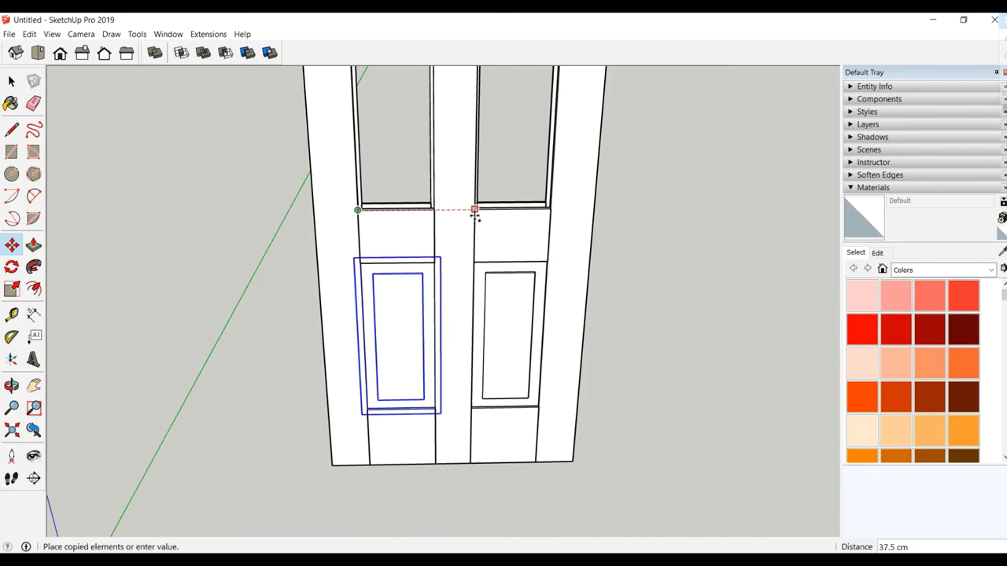
{"action": "left_click", "coordinate": [474, 210]}
{"action": "key", "text": "space"}
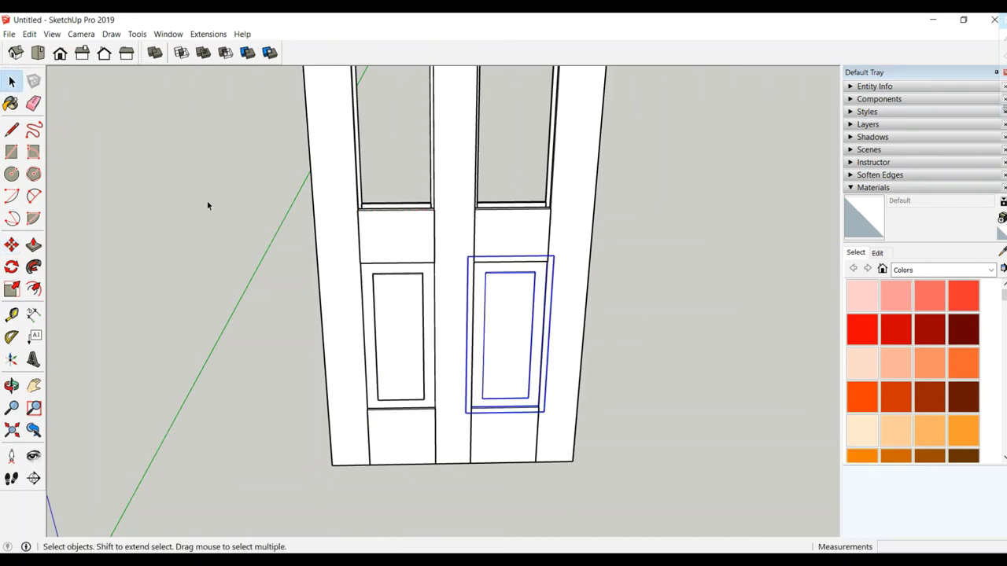
{"action": "left_click", "coordinate": [234, 217]}
{"action": "middle_click_drag", "start_coordinate": [329, 435], "coordinate": [427, 412]}
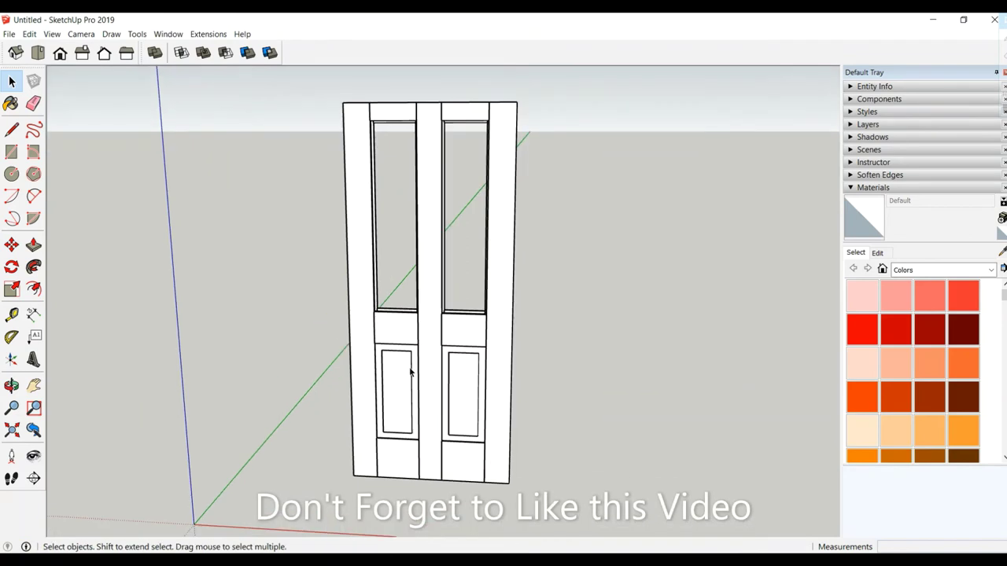
{"action": "left_click", "coordinate": [476, 380], "text": "shift"}
Group the door frame and both lower panels into one door group.
{"action": "left_click", "coordinate": [358, 327], "text": "shift"}
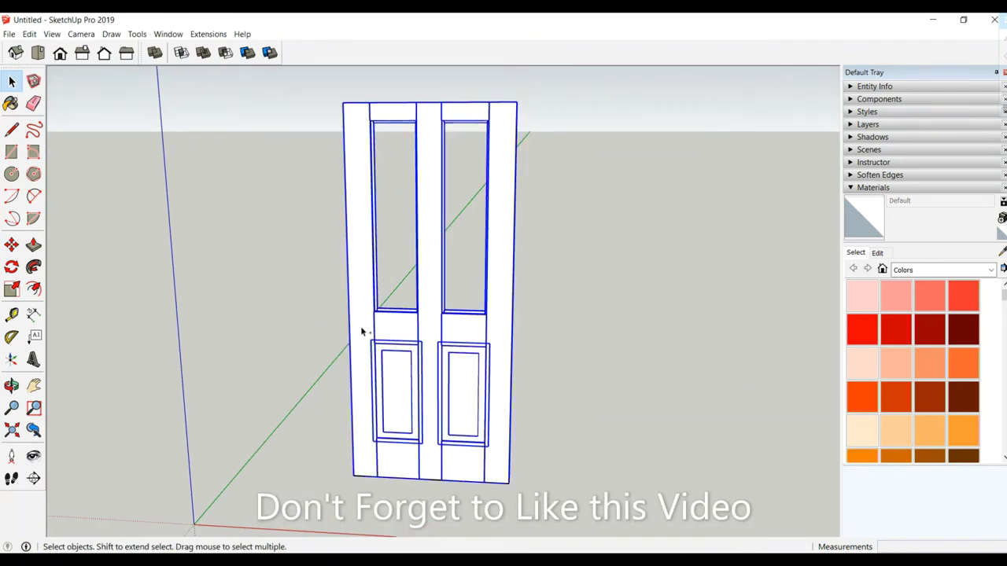
{"action": "right_click", "coordinate": [375, 335]}
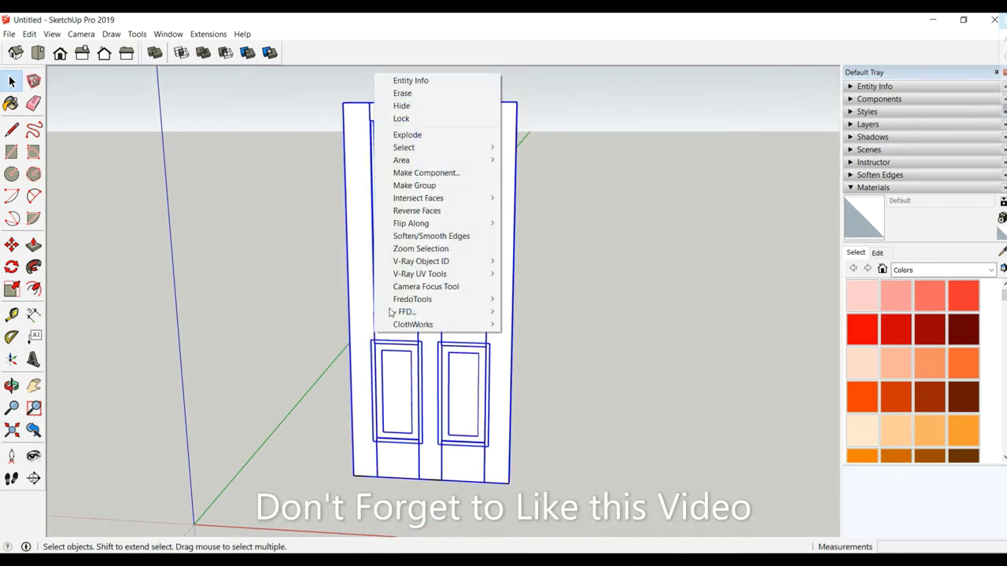
{"action": "left_click", "coordinate": [425, 184]}
{"action": "left_click", "coordinate": [315, 236]}
{"action": "middle_click_drag", "start_coordinate": [445, 303], "coordinate": [369, 373]}
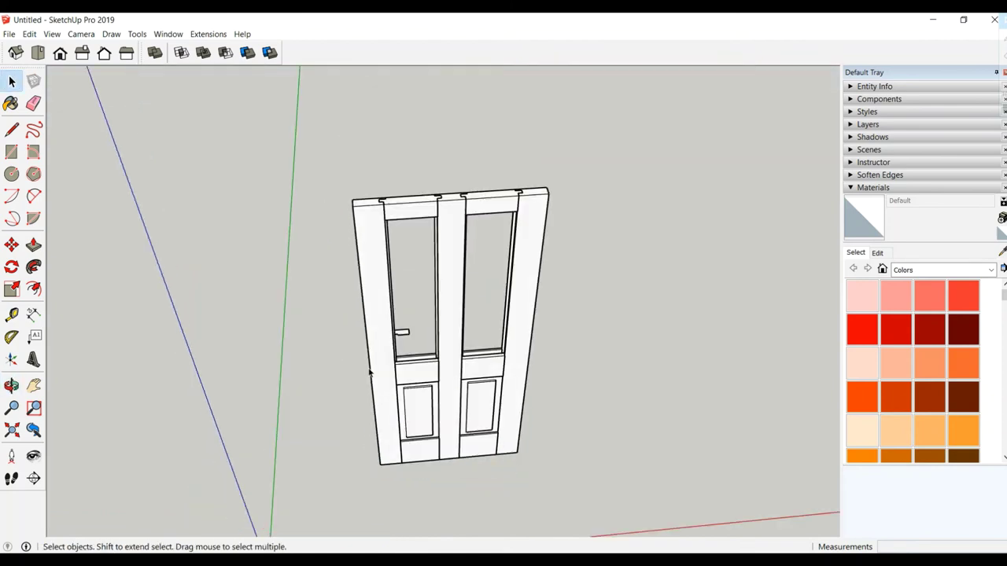
Move the handle onto the left leaf's mid-rail, snapped into the rail's inner corner.
{"action": "left_click", "coordinate": [403, 334]}
{"action": "middle_click_drag", "start_coordinate": [403, 334], "coordinate": [333, 320]}
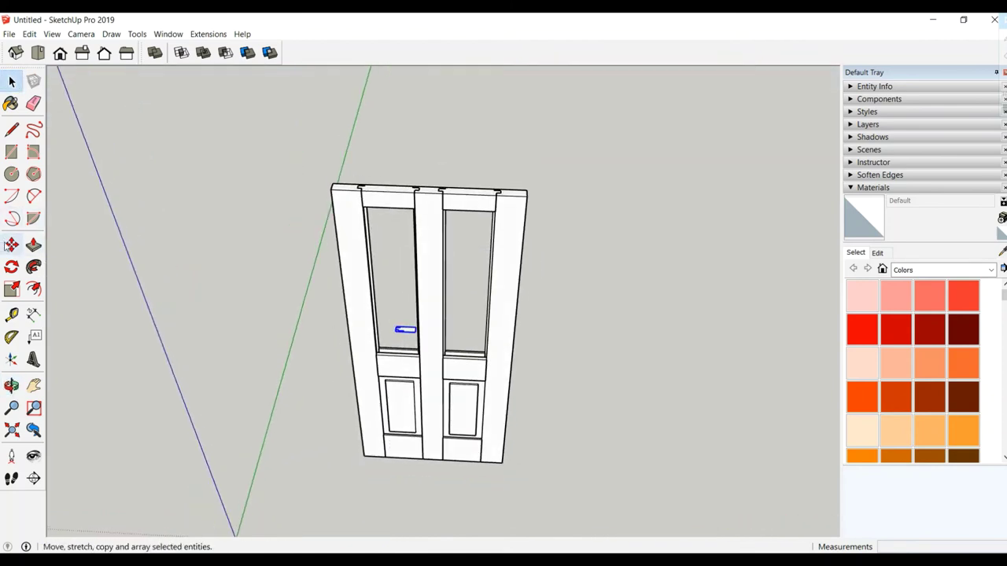
{"action": "left_click", "coordinate": [11, 245]}
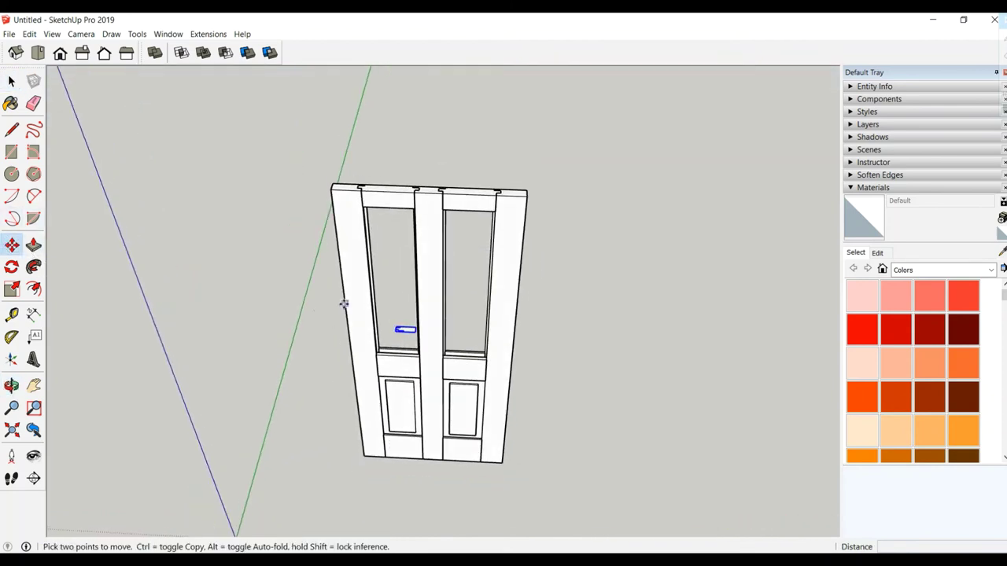
{"action": "left_click", "coordinate": [399, 329]}
{"action": "scroll", "coordinate": [391, 354], "scroll_direction": "up", "scroll_amount": 3}
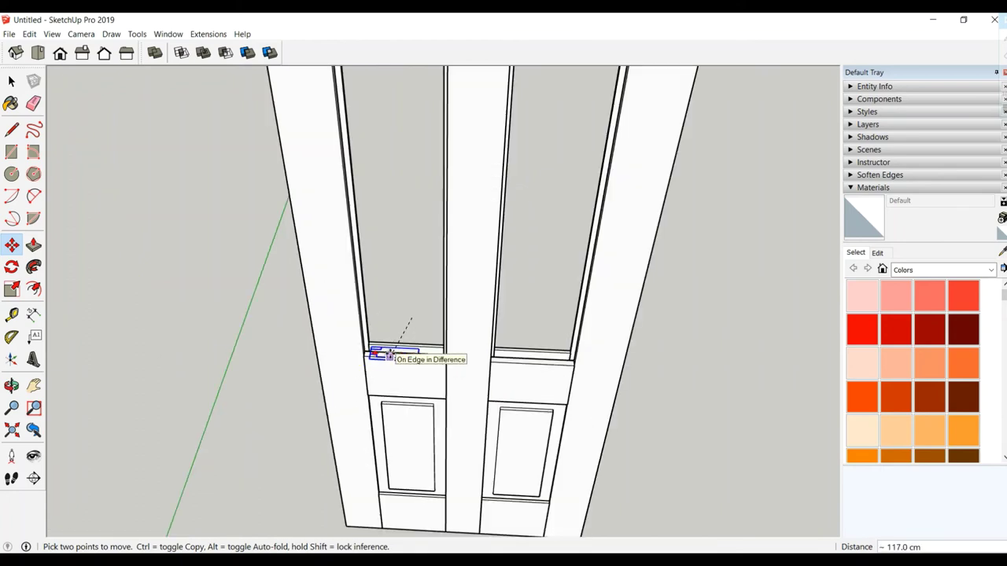
{"action": "scroll", "coordinate": [382, 349], "scroll_direction": "up", "scroll_amount": 2}
{"action": "scroll", "coordinate": [366, 349], "scroll_direction": "up", "scroll_amount": 2}
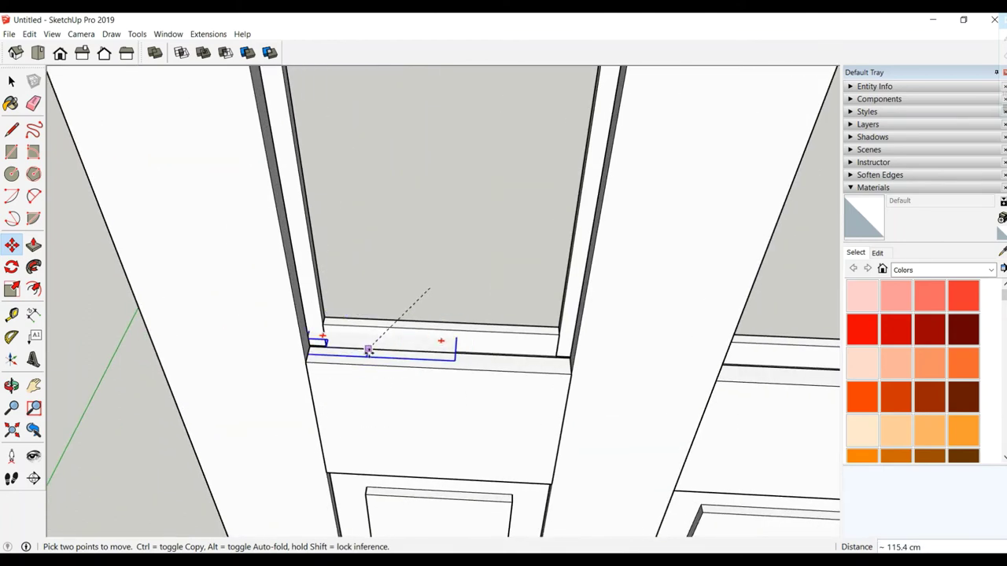
{"action": "left_click", "coordinate": [375, 364]}
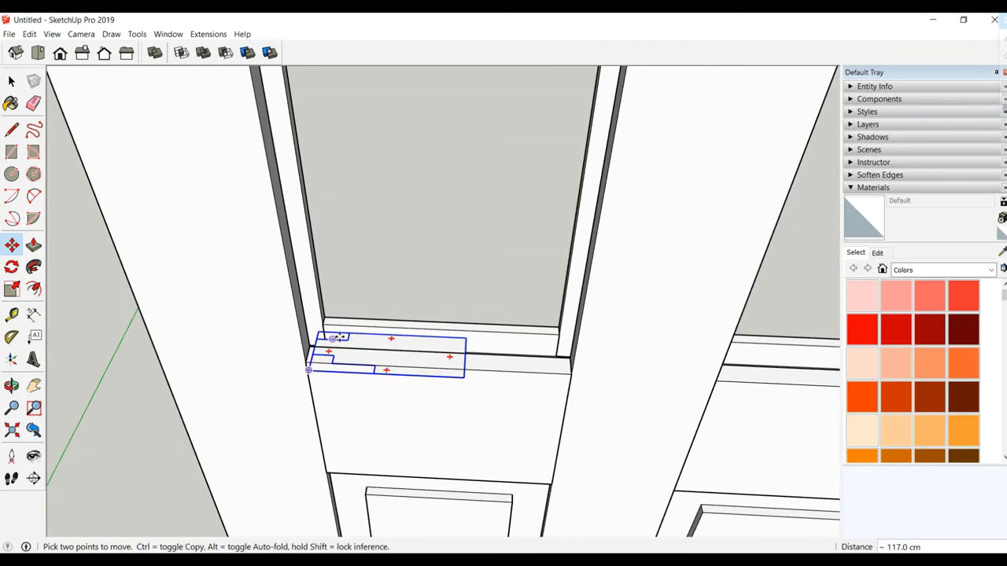
{"action": "scroll", "coordinate": [374, 361], "scroll_direction": "up", "scroll_amount": 2}
{"action": "scroll", "coordinate": [370, 330], "scroll_direction": "up", "scroll_amount": 2}
{"action": "left_click", "coordinate": [367, 327]}
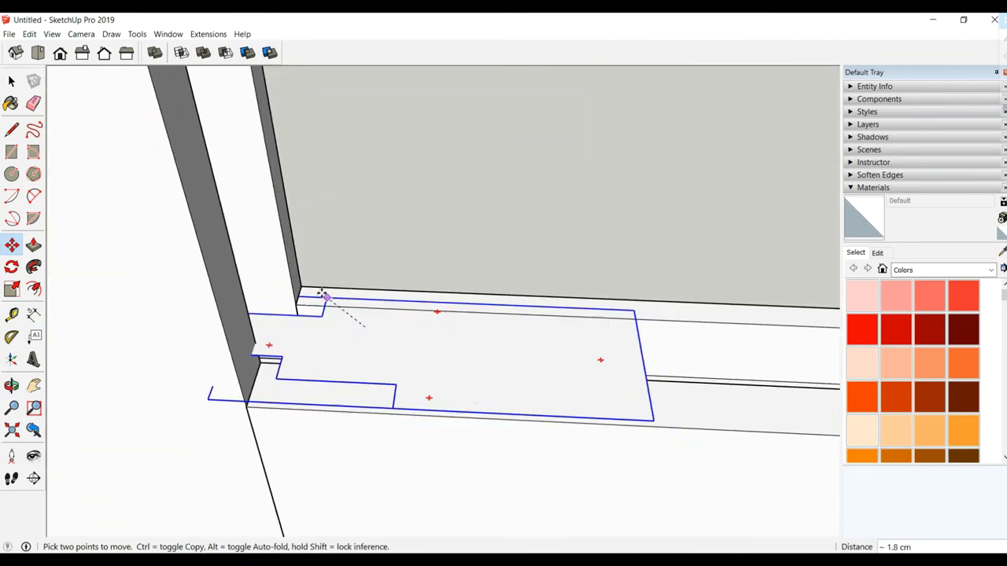
{"action": "left_click", "coordinate": [305, 290]}
{"action": "scroll", "coordinate": [307, 291], "scroll_direction": "down", "scroll_amount": 3}
{"action": "scroll", "coordinate": [312, 292], "scroll_direction": "down", "scroll_amount": 2}
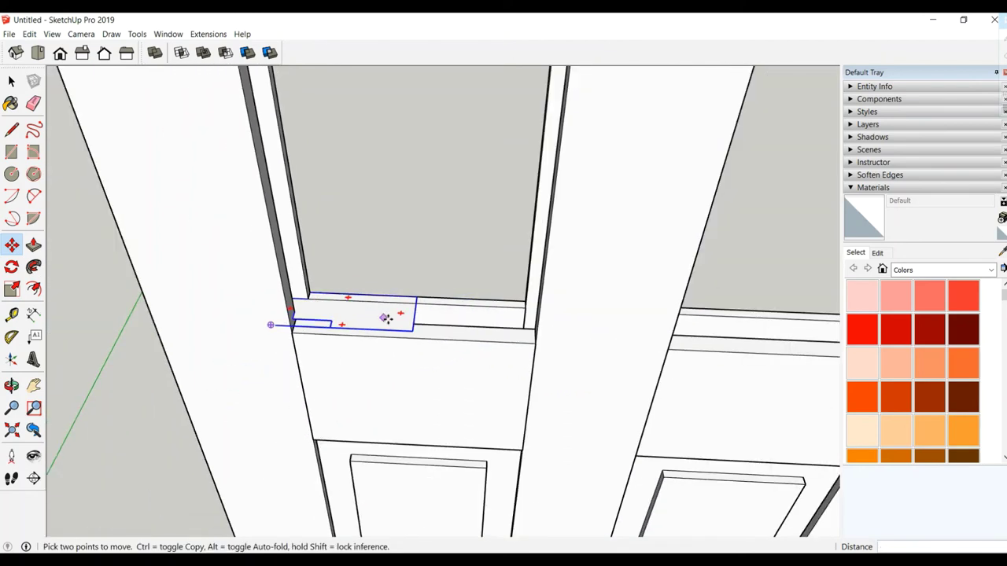
{"action": "left_click", "coordinate": [11, 81]}
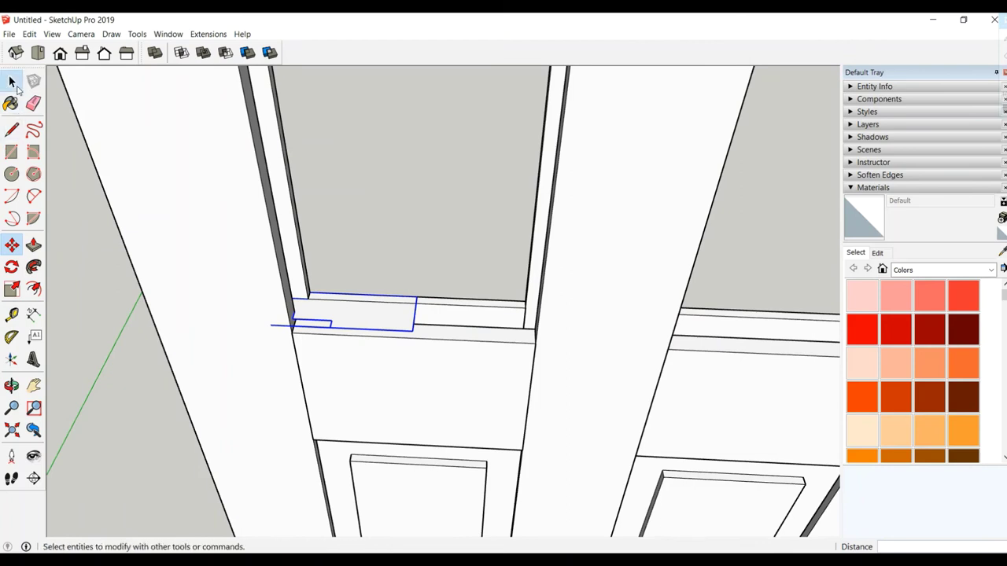
Inside the handle group, move its end edge 0.9 cm, then close the group.
{"action": "right_click", "coordinate": [394, 324]}
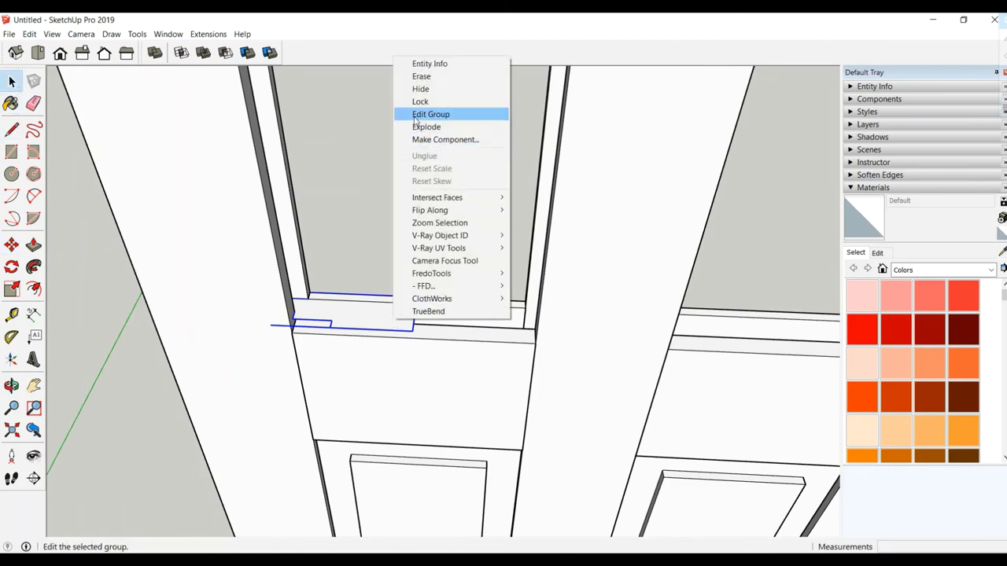
{"action": "left_click", "coordinate": [438, 113]}
{"action": "scroll", "coordinate": [429, 283], "scroll_direction": "up", "scroll_amount": 3}
{"action": "left_click", "coordinate": [11, 245]}
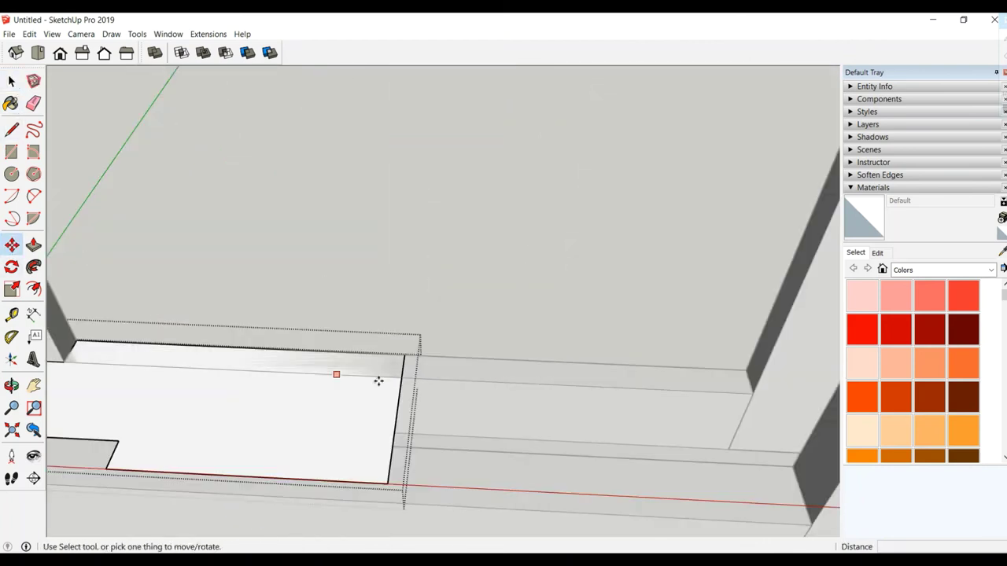
{"action": "left_click", "coordinate": [397, 378]}
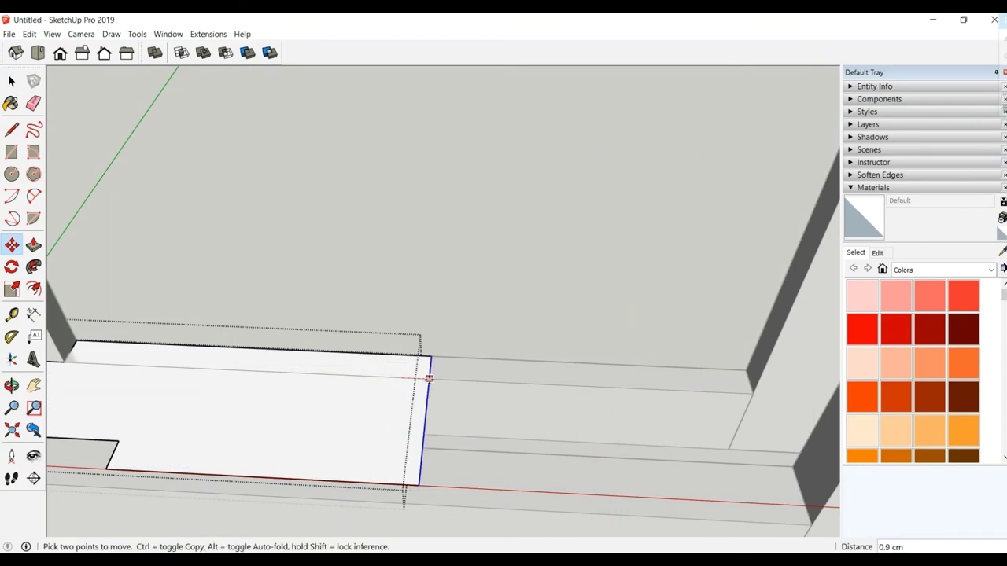
{"action": "scroll", "coordinate": [398, 377], "scroll_direction": "down", "scroll_amount": 2}
{"action": "scroll", "coordinate": [395, 371], "scroll_direction": "down", "scroll_amount": 1}
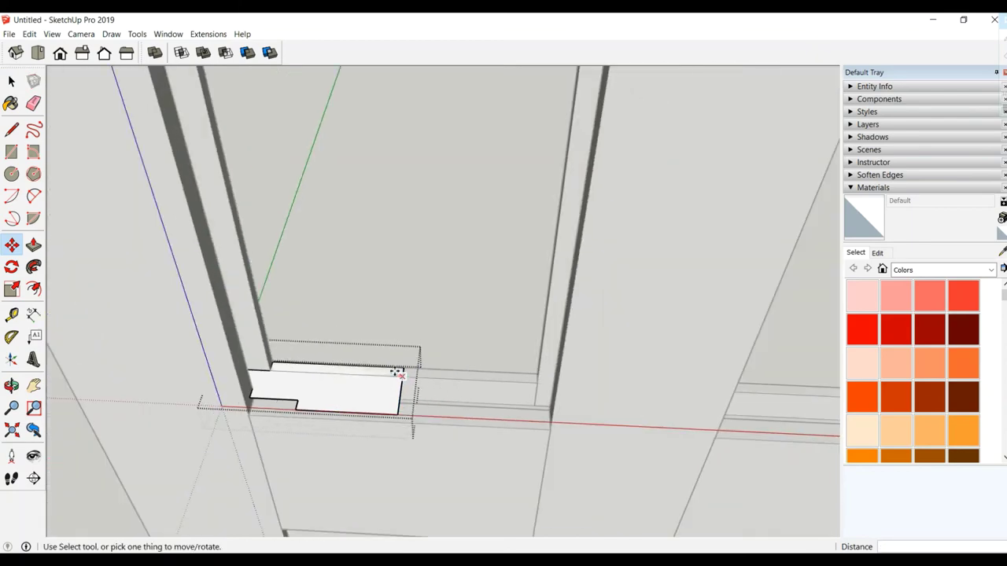
{"action": "scroll", "coordinate": [394, 368], "scroll_direction": "down", "scroll_amount": 2}
{"action": "middle_click_drag", "start_coordinate": [394, 367], "coordinate": [444, 310]}
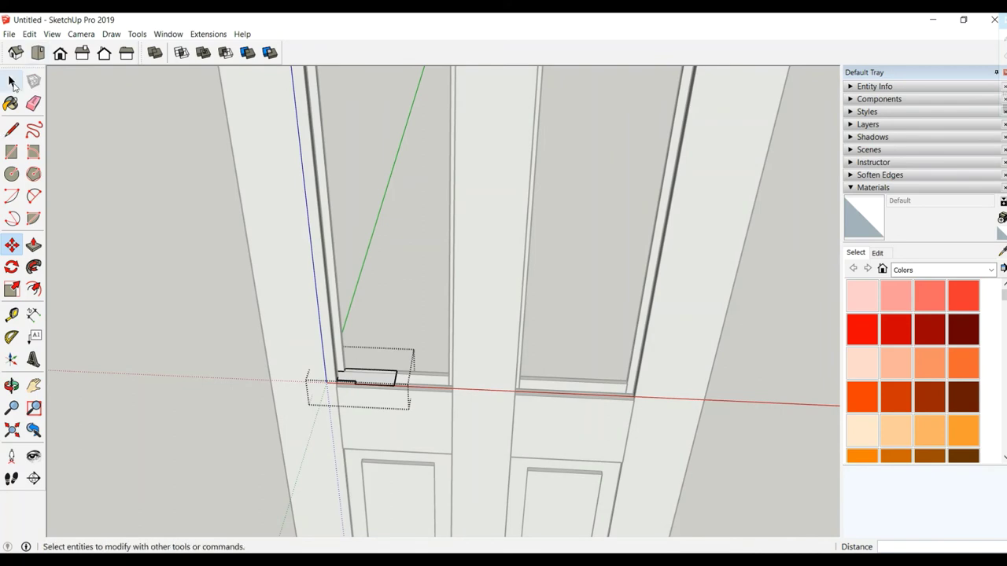
{"action": "left_click", "coordinate": [11, 81]}
{"action": "left_click", "coordinate": [173, 202]}
{"action": "scroll", "coordinate": [174, 207], "scroll_direction": "down", "scroll_amount": 3}
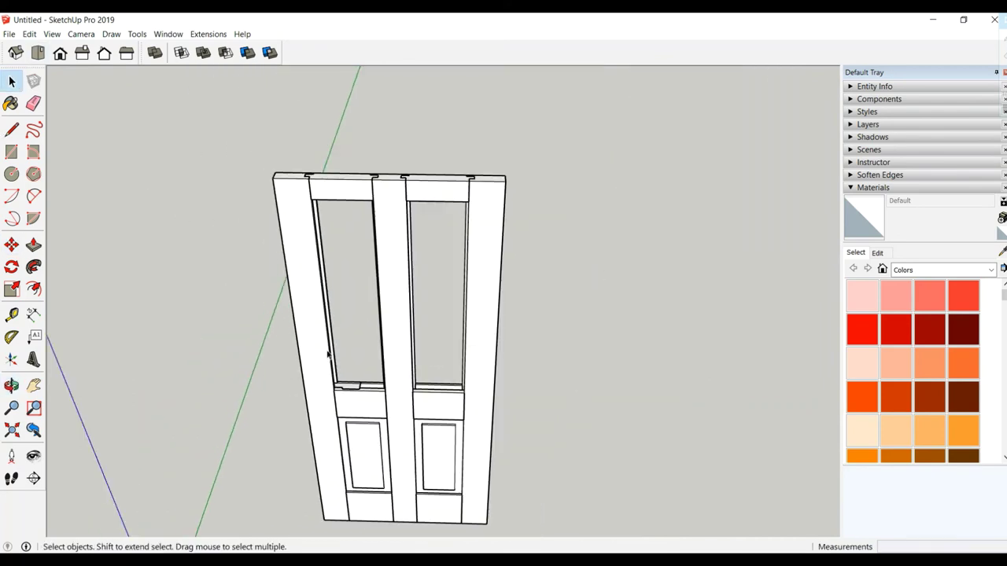
{"action": "middle_click_drag", "start_coordinate": [173, 206], "coordinate": [337, 285]}
Draw a rectangle spanning the left leaf's upper opening.
{"action": "left_click", "coordinate": [11, 103]}
{"action": "left_click", "coordinate": [11, 152]}
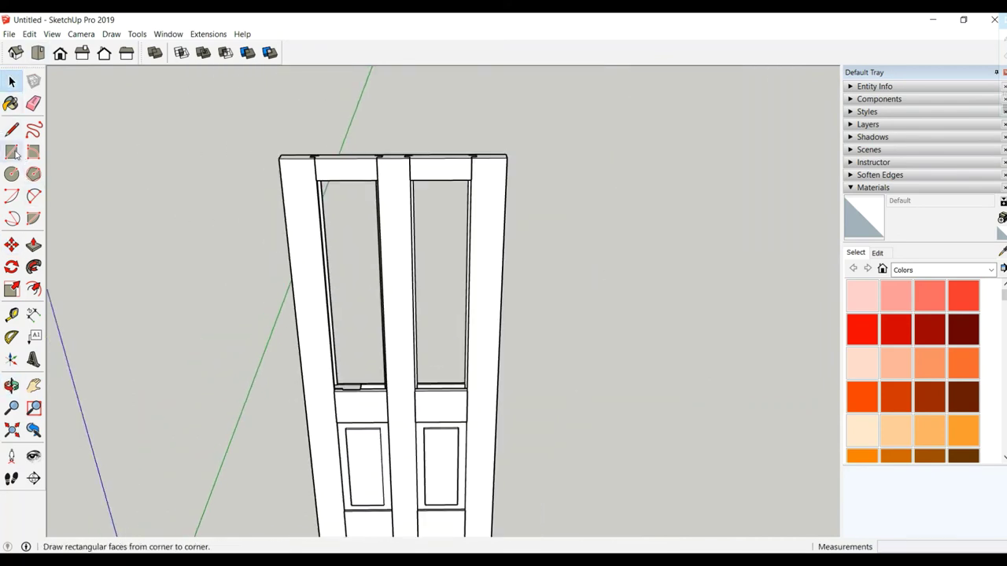
{"action": "left_click", "coordinate": [354, 117]}
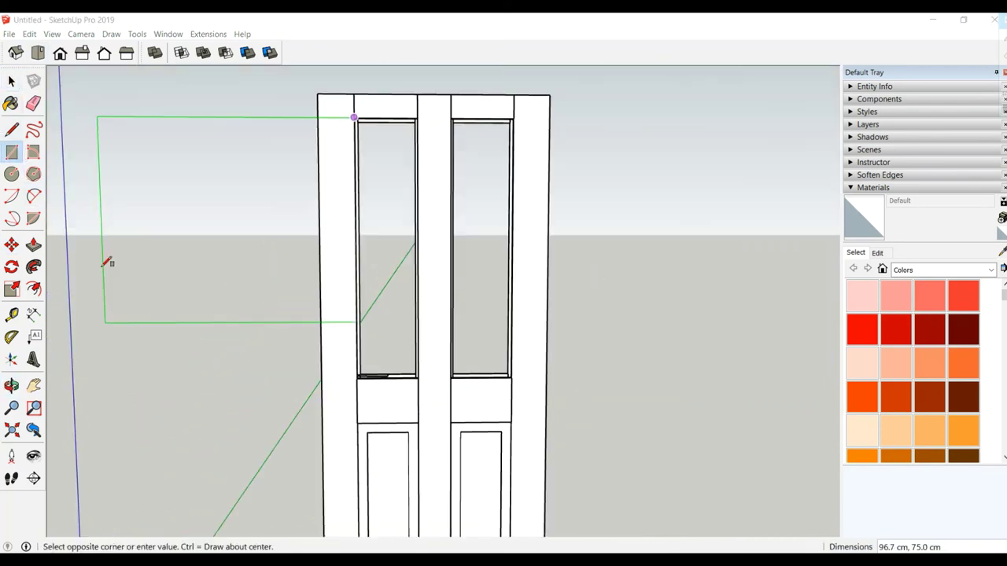
{"action": "left_click", "coordinate": [11, 151]}
{"action": "mouse_move", "coordinate": [337, 165]}
{"action": "middle_mouse_down"}
{"action": "mouse_move", "coordinate": [299, 220]}
{"action": "mouse_move", "coordinate": [358, 90]}
{"action": "middle_mouse_up"}
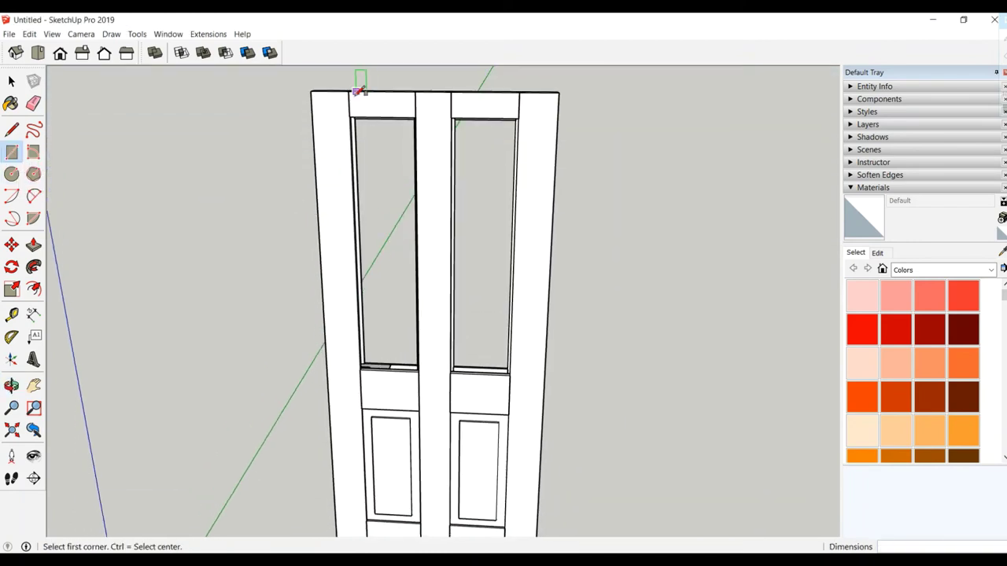
{"action": "left_click", "coordinate": [349, 117]}
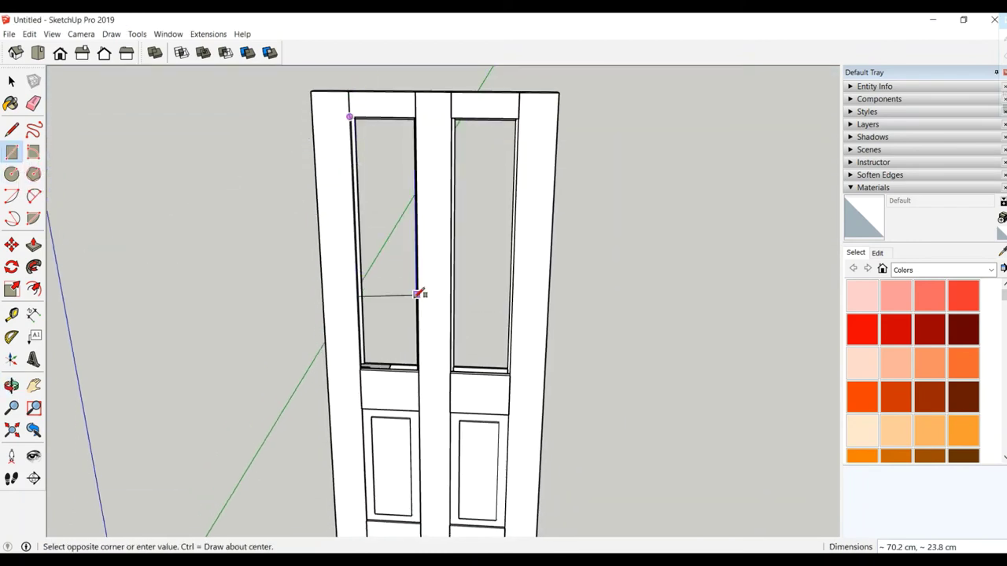
{"action": "left_click", "coordinate": [419, 370]}
{"action": "middle_click_drag", "start_coordinate": [419, 370], "coordinate": [404, 346]}
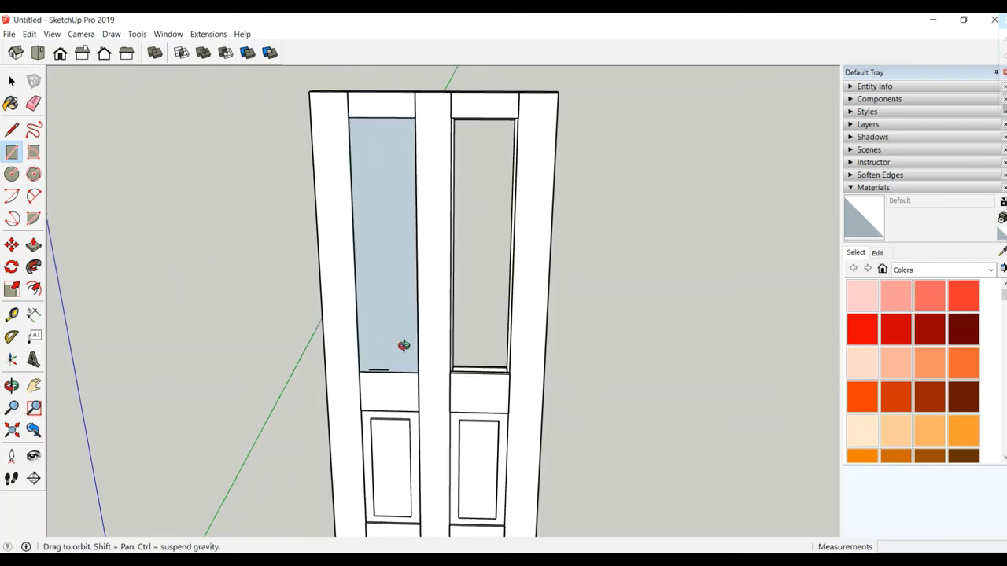
Delete the rectangle's face, keeping its outline, and hide the door group.
{"action": "left_click", "coordinate": [11, 81]}
{"action": "left_click", "coordinate": [11, 81]}
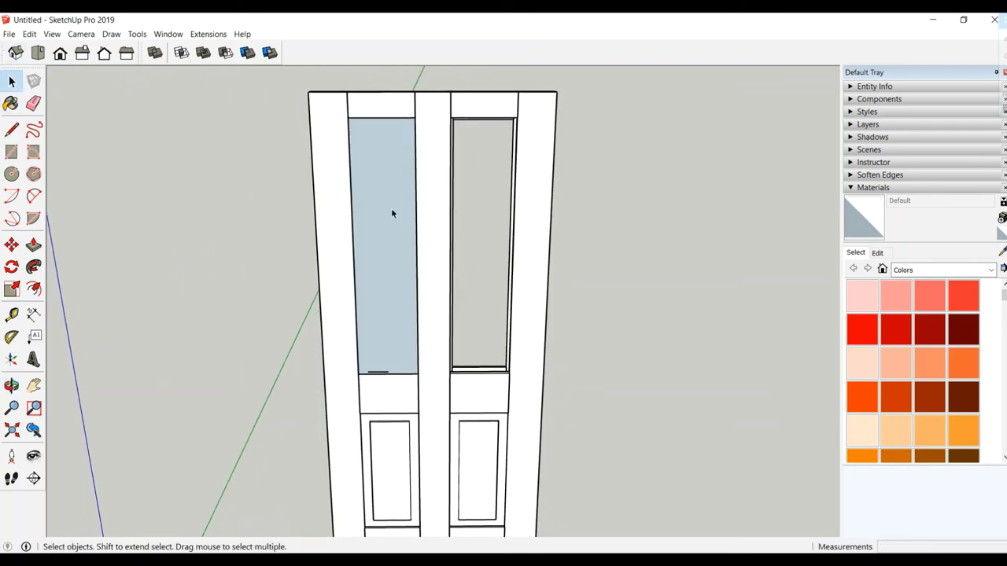
{"action": "left_click", "coordinate": [391, 208]}
{"action": "key", "text": "Delete"}
{"action": "left_click", "coordinate": [439, 117]}
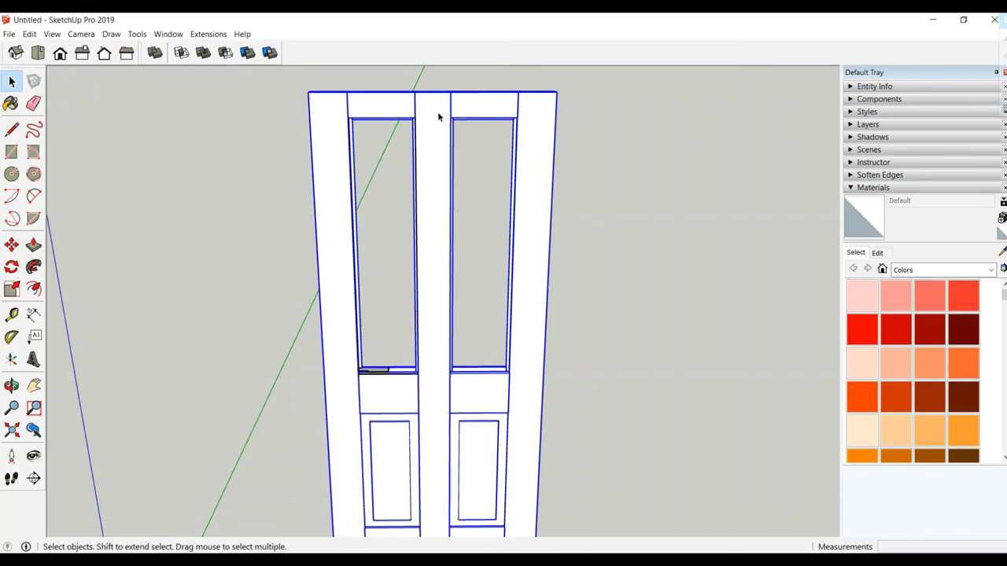
{"action": "right_click", "coordinate": [438, 115]}
{"action": "left_click", "coordinate": [460, 147]}
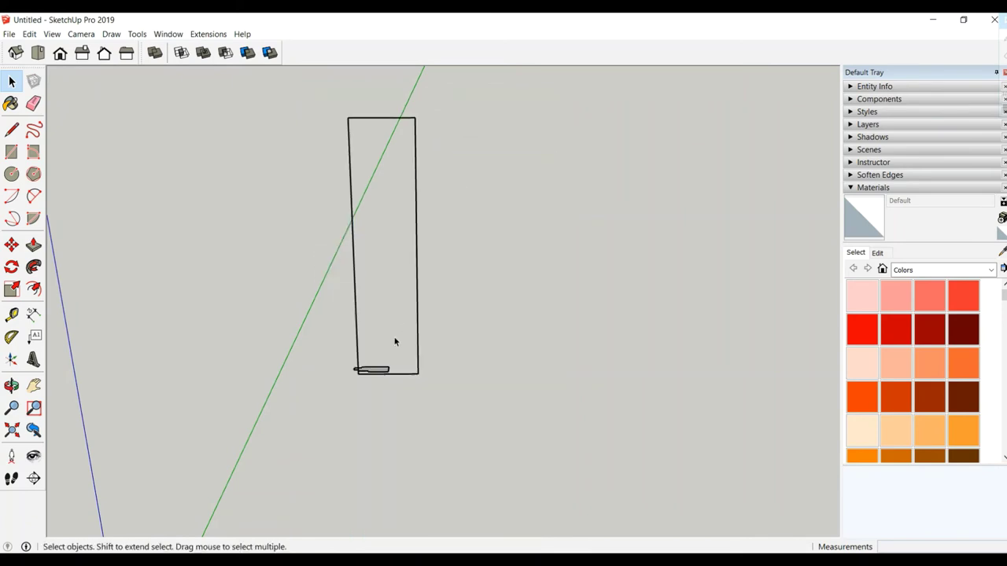
{"action": "scroll", "coordinate": [385, 350], "scroll_direction": "up", "scroll_amount": 2}
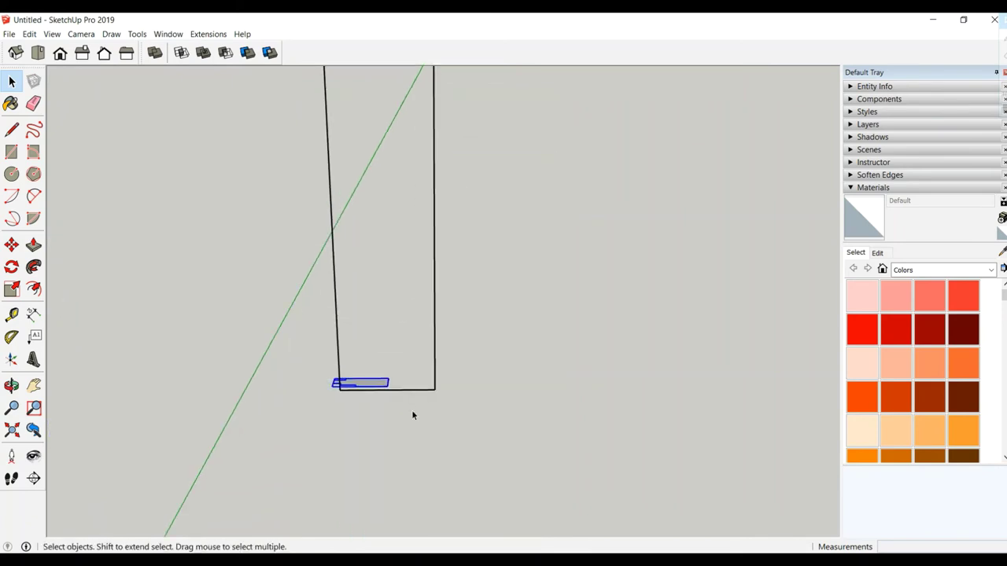
Explode the profile group and sweep it around the rectangle with Follow Me.
{"action": "right_click", "coordinate": [365, 387]}
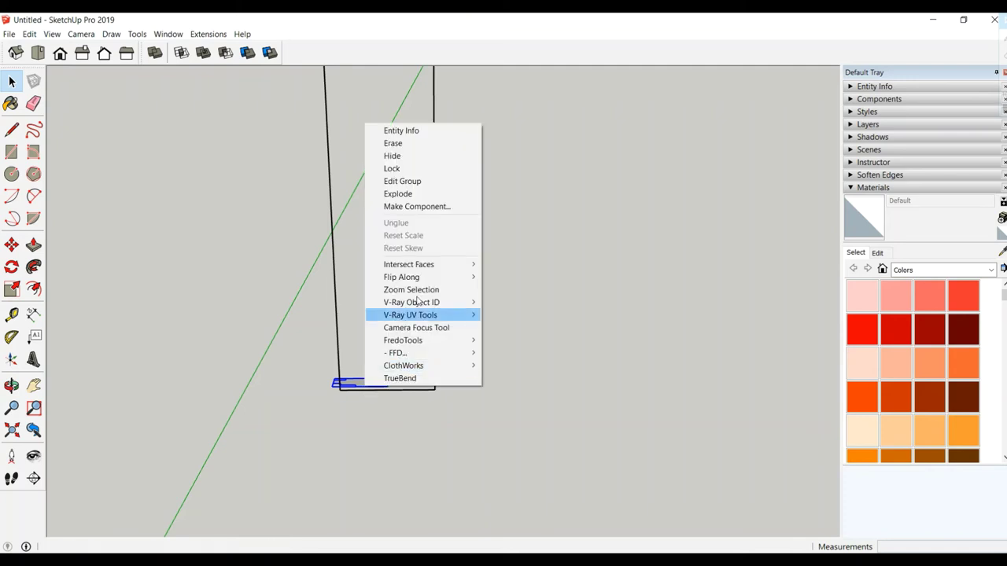
{"action": "left_click", "coordinate": [410, 196]}
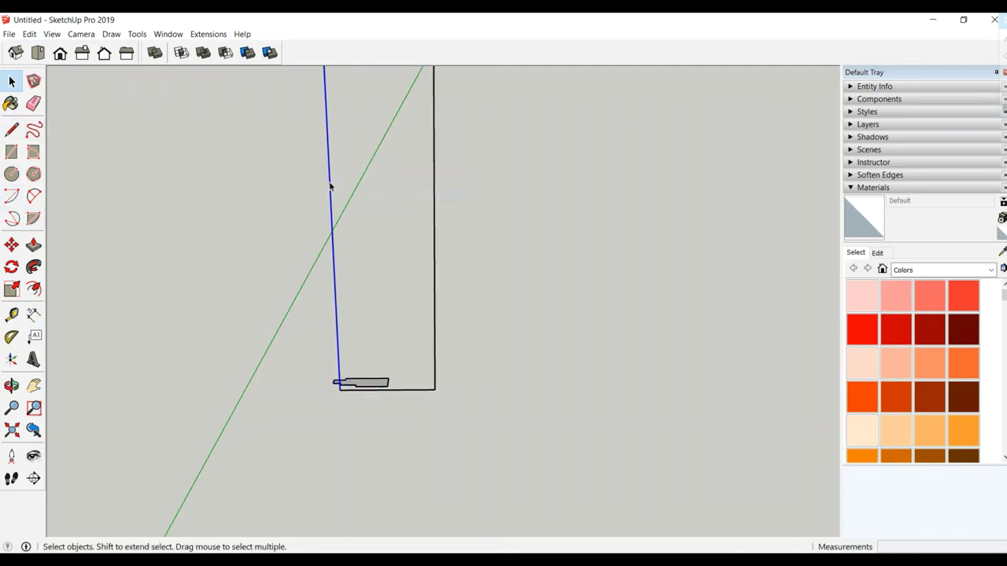
{"action": "left_click", "coordinate": [33, 267]}
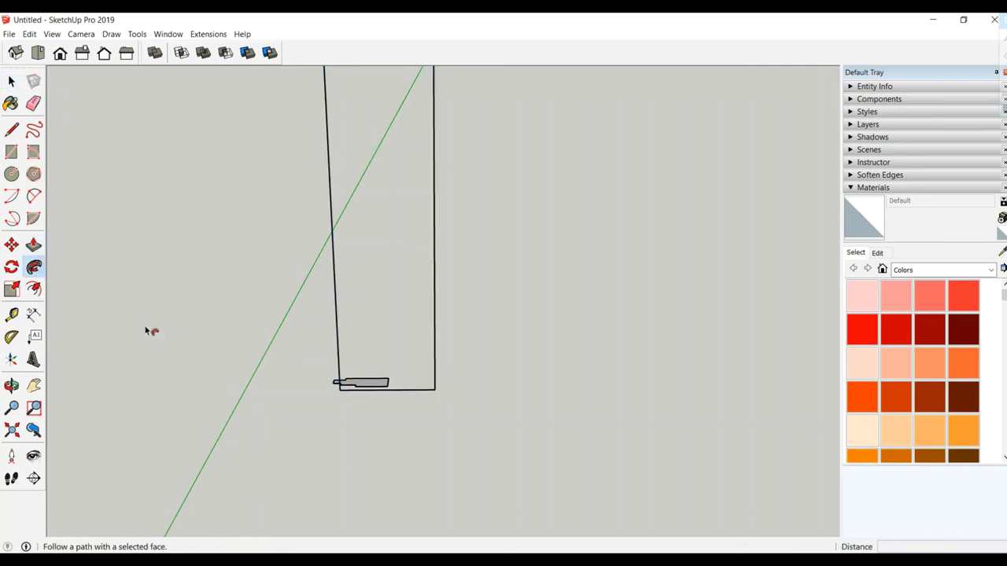
{"action": "left_click", "coordinate": [358, 387]}
{"action": "scroll", "coordinate": [362, 388], "scroll_direction": "down", "scroll_amount": 2}
{"action": "scroll", "coordinate": [362, 388], "scroll_direction": "down", "scroll_amount": 3}
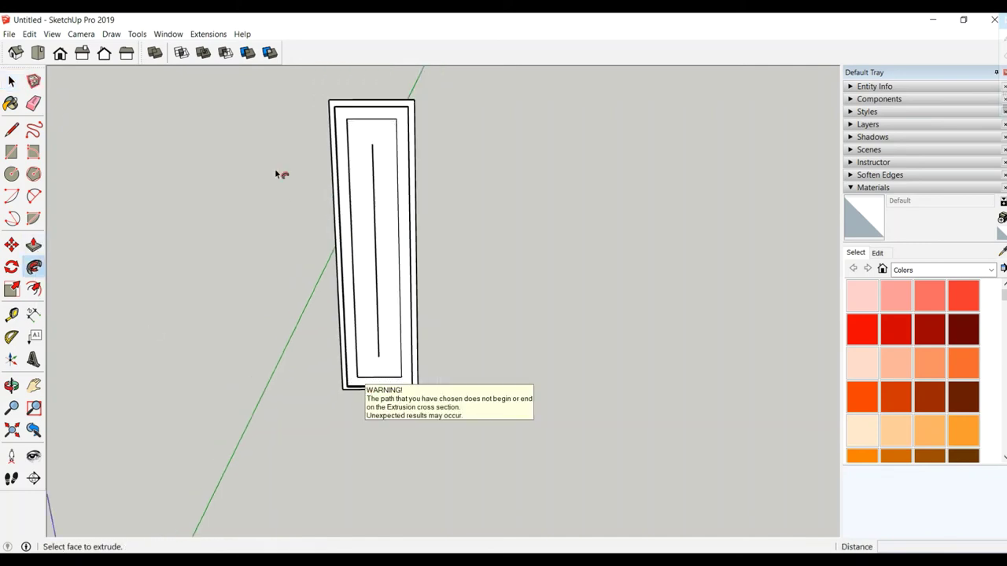
Delete the leftover profile, inner rectangle and stray vertical line.
{"action": "left_click", "coordinate": [9, 82]}
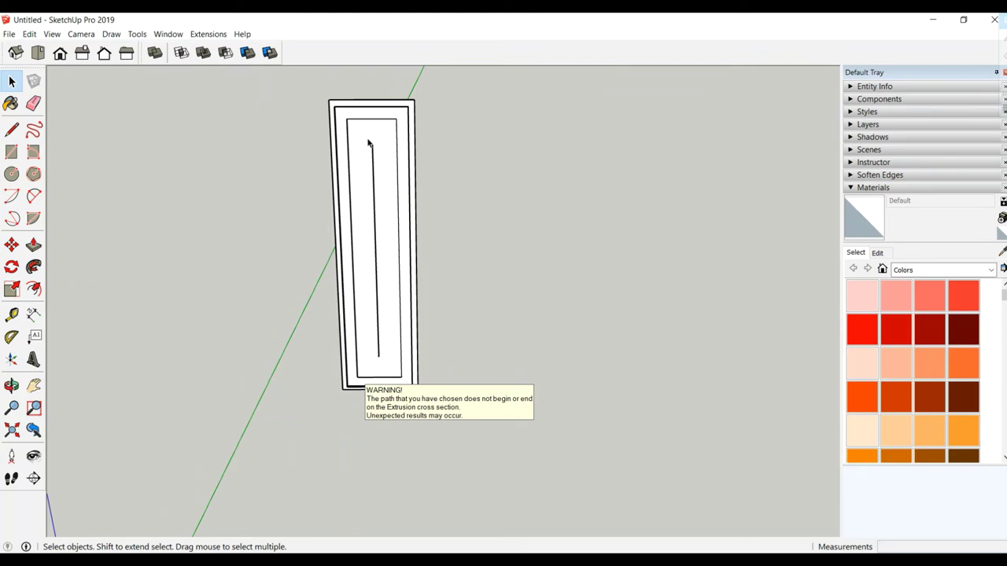
{"action": "left_click_drag", "start_coordinate": [368, 142], "coordinate": [385, 260]}
{"action": "key", "text": "Delete"}
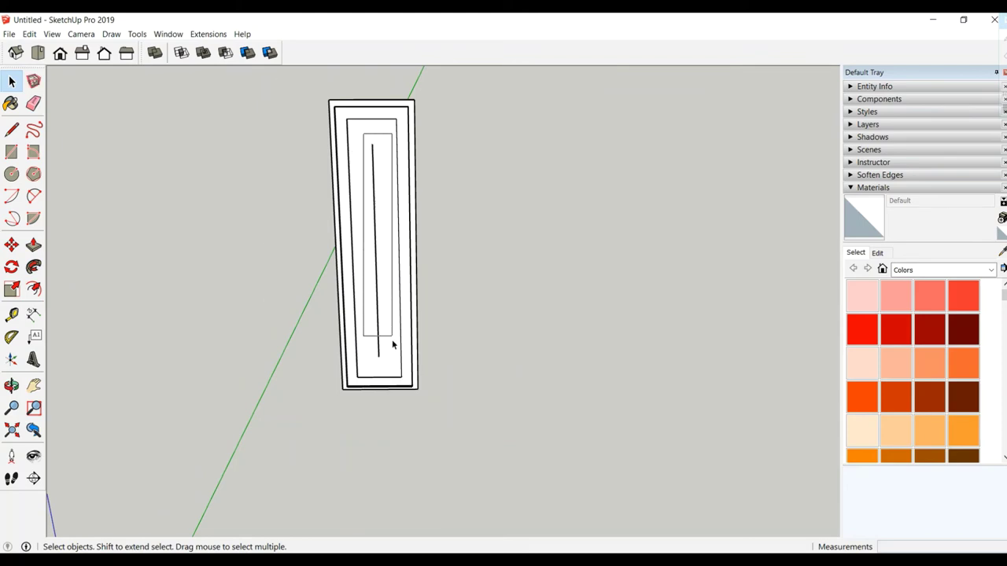
{"action": "left_click_drag", "start_coordinate": [384, 260], "coordinate": [385, 364]}
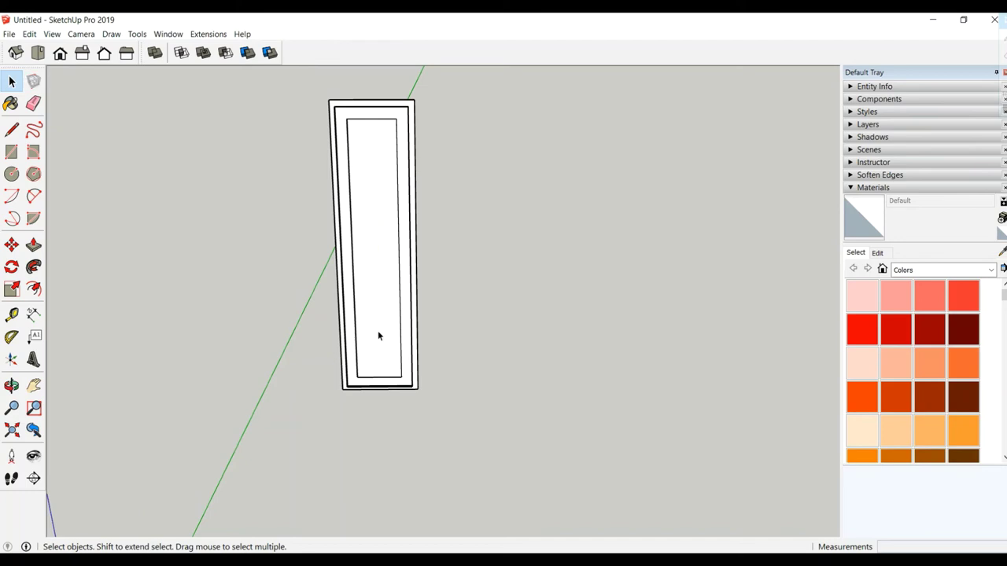
{"action": "middle_click_drag", "start_coordinate": [378, 336], "coordinate": [346, 319]}
Select the whole swept moulding frame and make it a group.
{"action": "triple_click", "coordinate": [375, 235]}
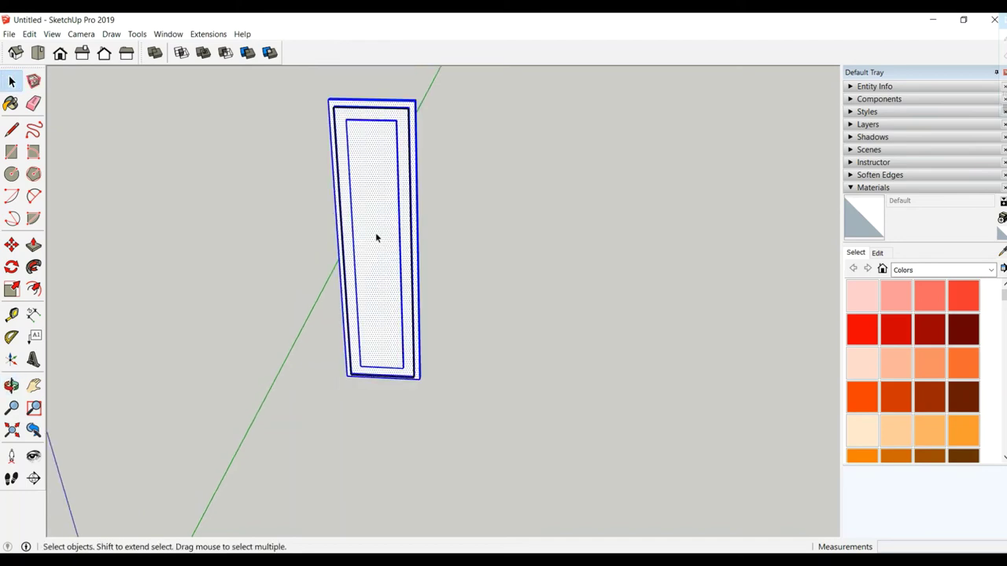
{"action": "right_click", "coordinate": [375, 234]}
{"action": "left_click", "coordinate": [417, 332]}
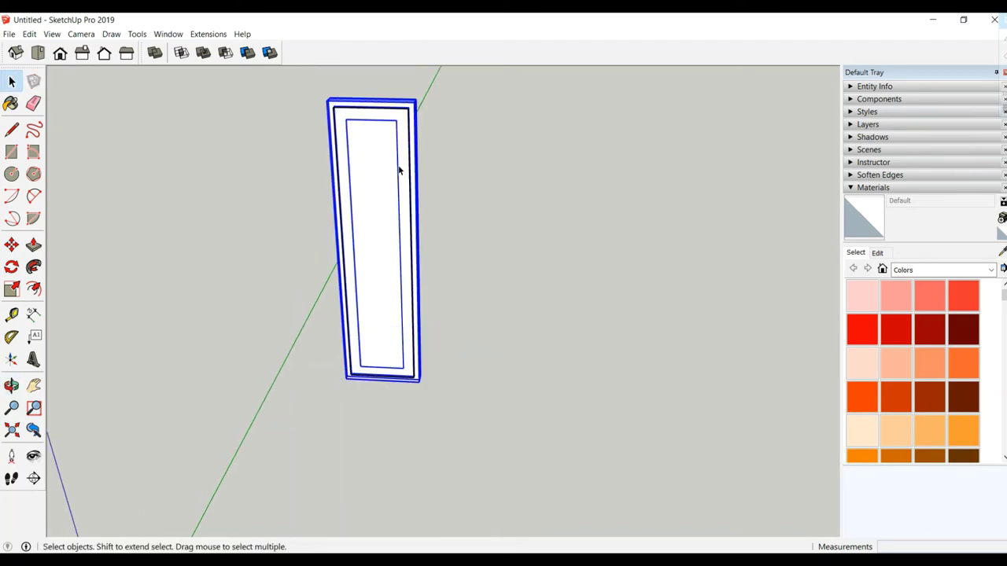
{"action": "double_click", "coordinate": [409, 134]}
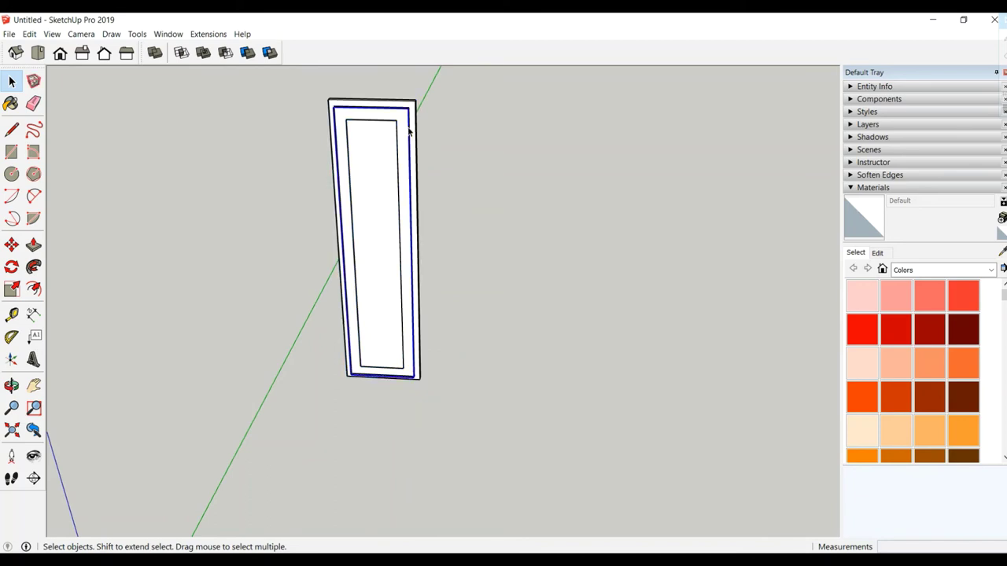
{"action": "key", "text": "Escape"}
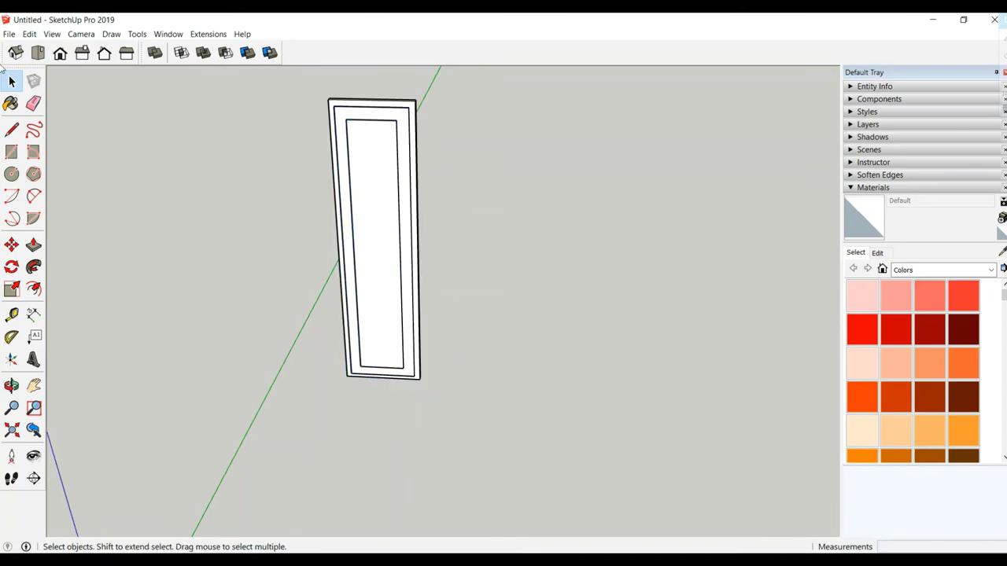
Unhide the door and select the new upper-left moulding panel.
{"action": "left_click", "coordinate": [29, 34]}
{"action": "mouse_move", "coordinate": [50, 198]}
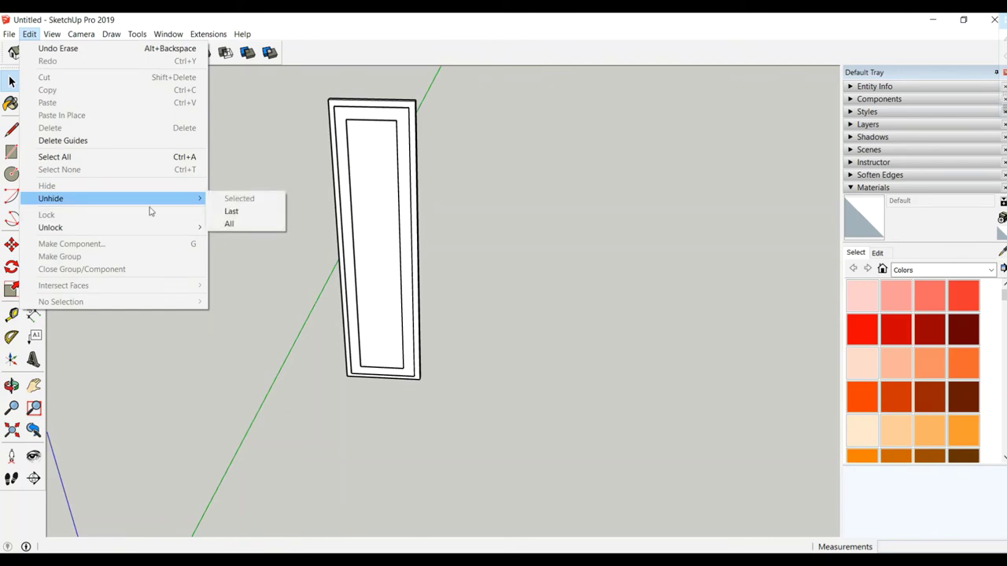
{"action": "left_click", "coordinate": [230, 214]}
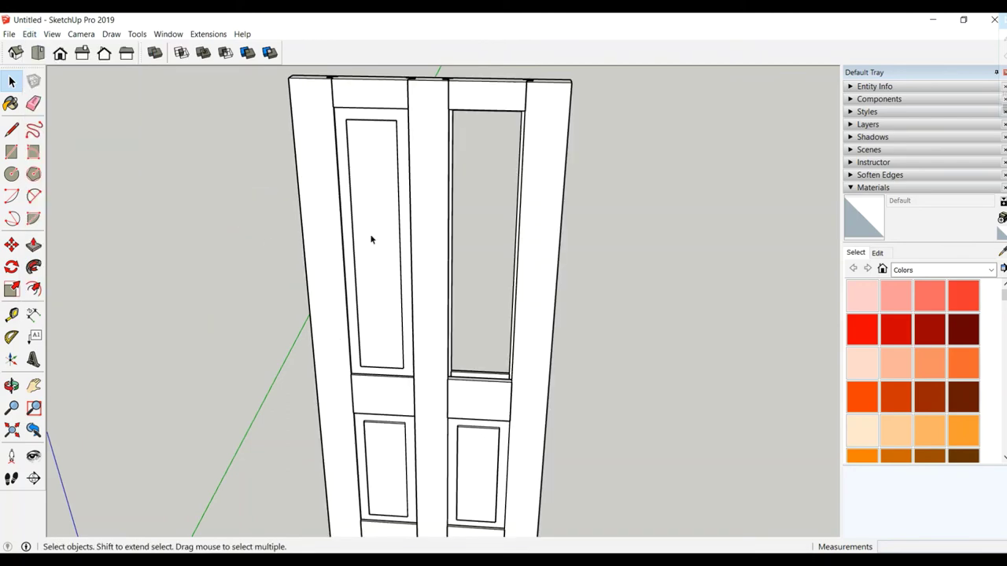
{"action": "left_click", "coordinate": [350, 142]}
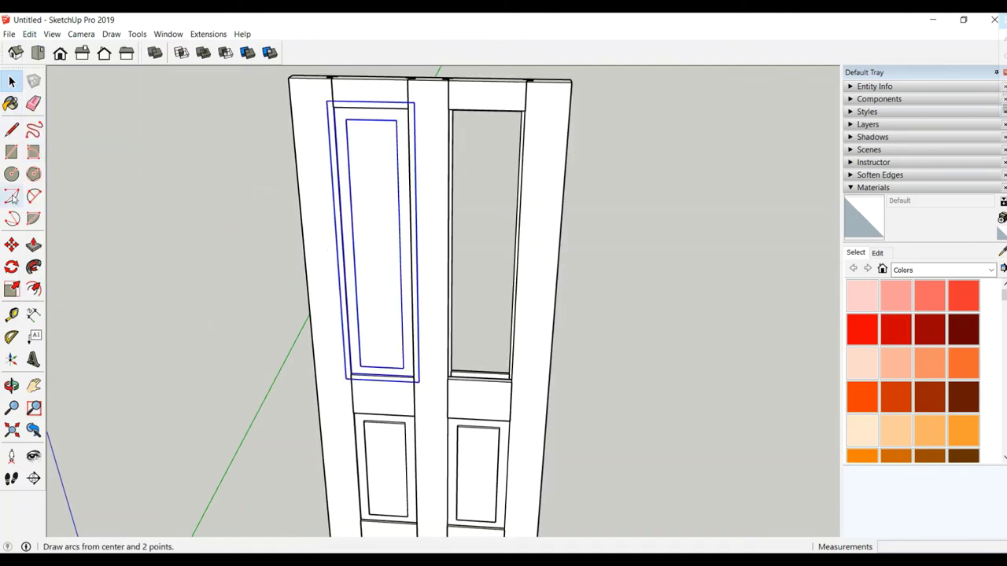
Copy the panel 37.5 cm right into the right leaf's upper opening.
{"action": "left_click", "coordinate": [11, 245]}
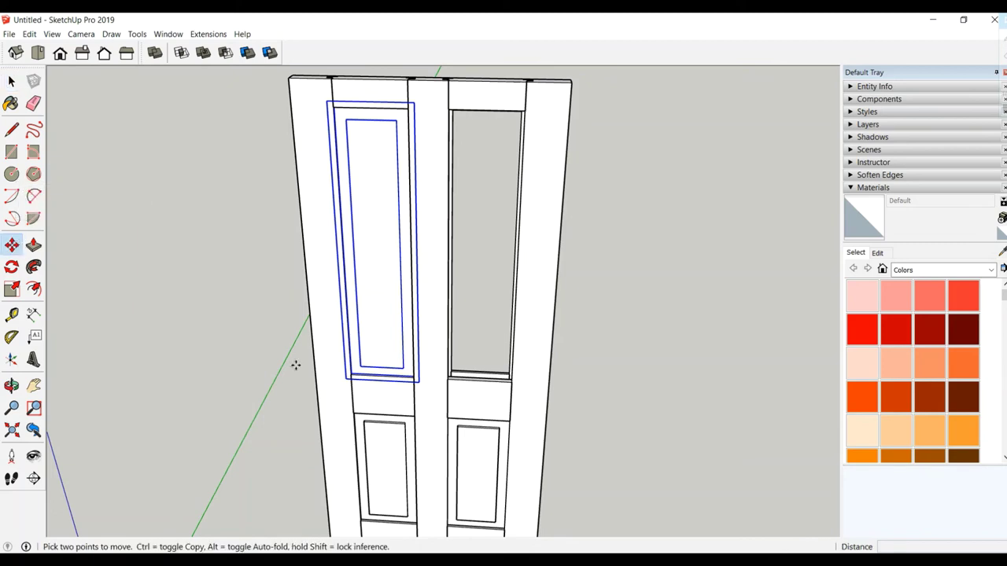
{"action": "key", "text": "ctrl"}
{"action": "left_click", "coordinate": [351, 412]}
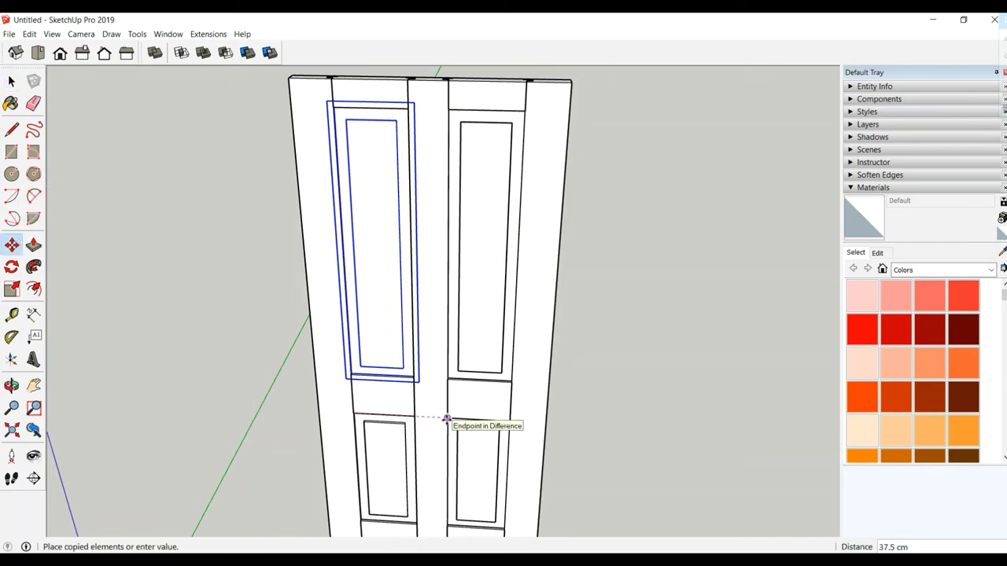
{"action": "left_click", "coordinate": [449, 420]}
{"action": "scroll", "coordinate": [397, 327], "scroll_direction": "down", "scroll_amount": 3}
{"action": "middle_click_drag", "start_coordinate": [403, 329], "coordinate": [408, 240]}
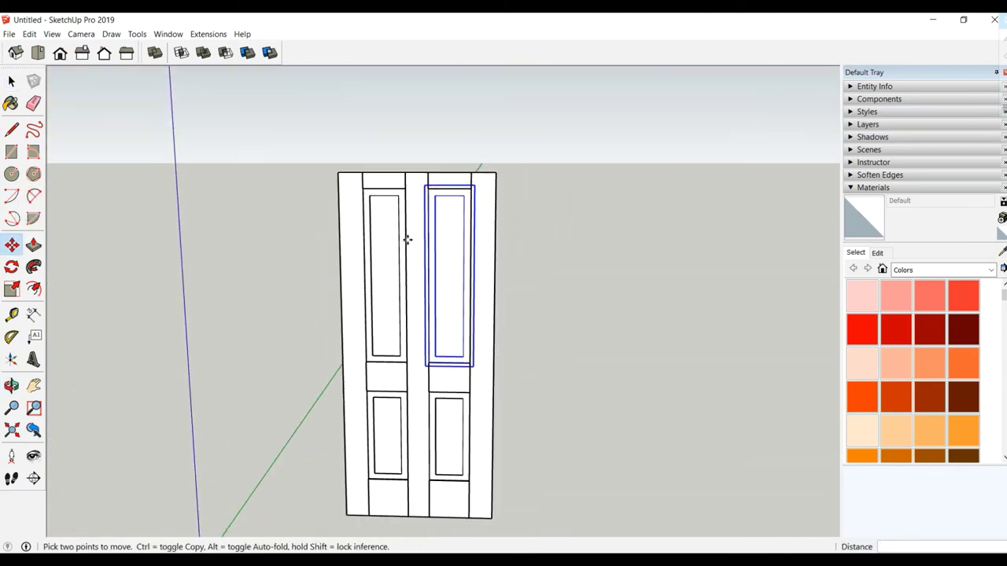
{"action": "left_click", "coordinate": [11, 81]}
{"action": "left_click", "coordinate": [243, 212]}
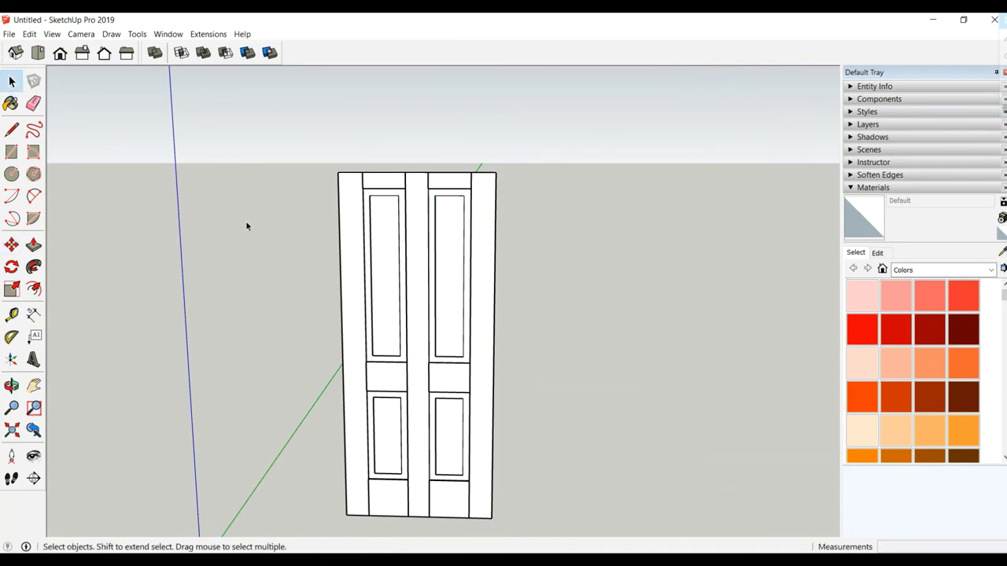
{"action": "middle_click_drag", "start_coordinate": [246, 226], "coordinate": [259, 189]}
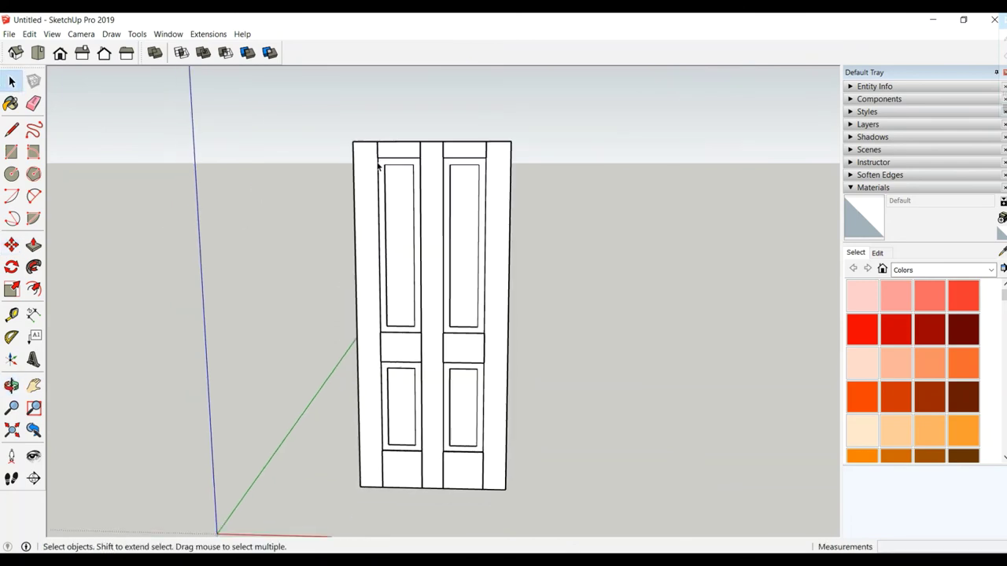
Box-select the entire two-leaf door, make it one group, and zoom to the middle rails.
{"action": "left_click_drag", "start_coordinate": [339, 120], "coordinate": [514, 504]}
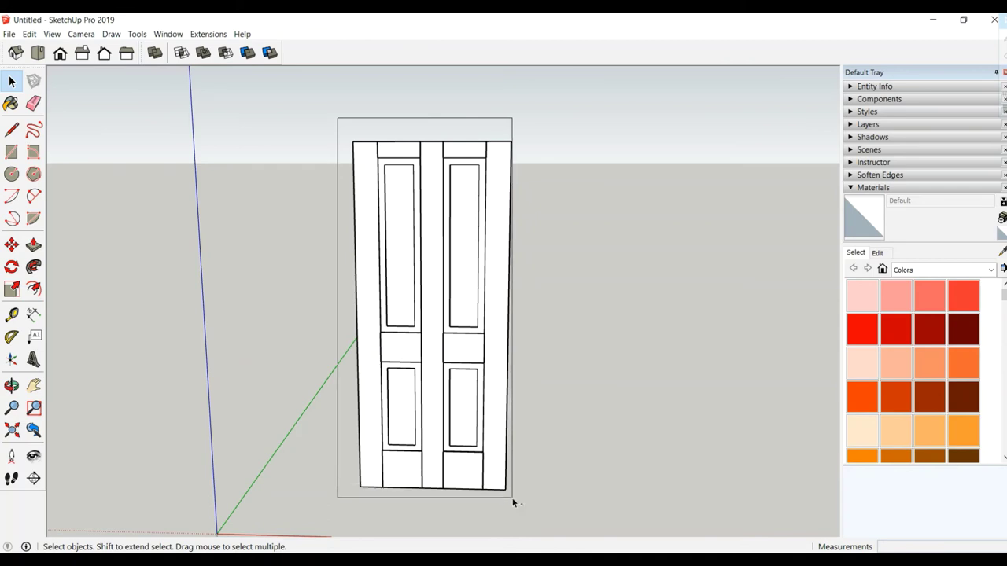
{"action": "right_click", "coordinate": [417, 321]}
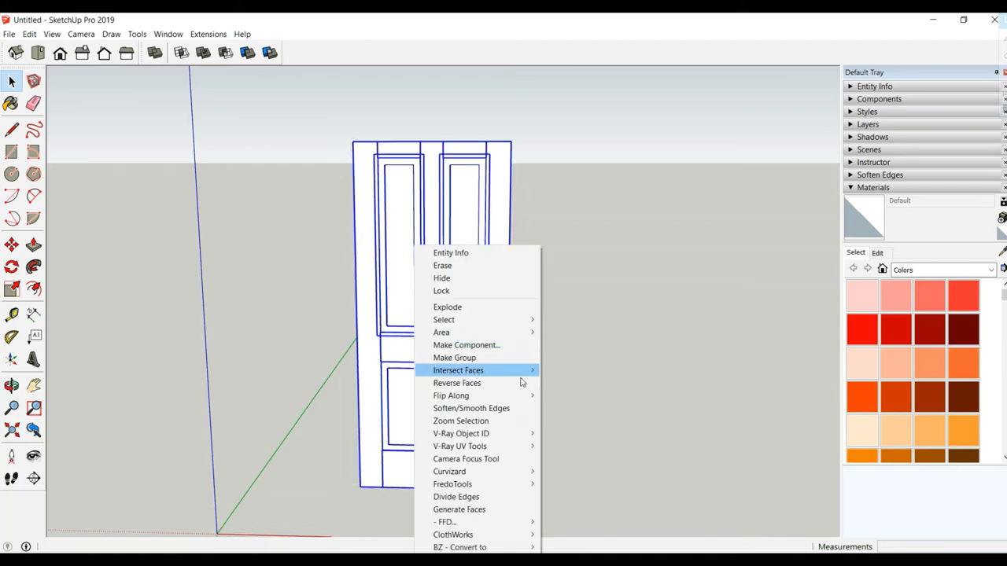
{"action": "left_click", "coordinate": [503, 358]}
{"action": "middle_click_drag", "start_coordinate": [553, 349], "coordinate": [530, 259]}
{"action": "scroll", "coordinate": [530, 256], "scroll_direction": "down", "scroll_amount": 3}
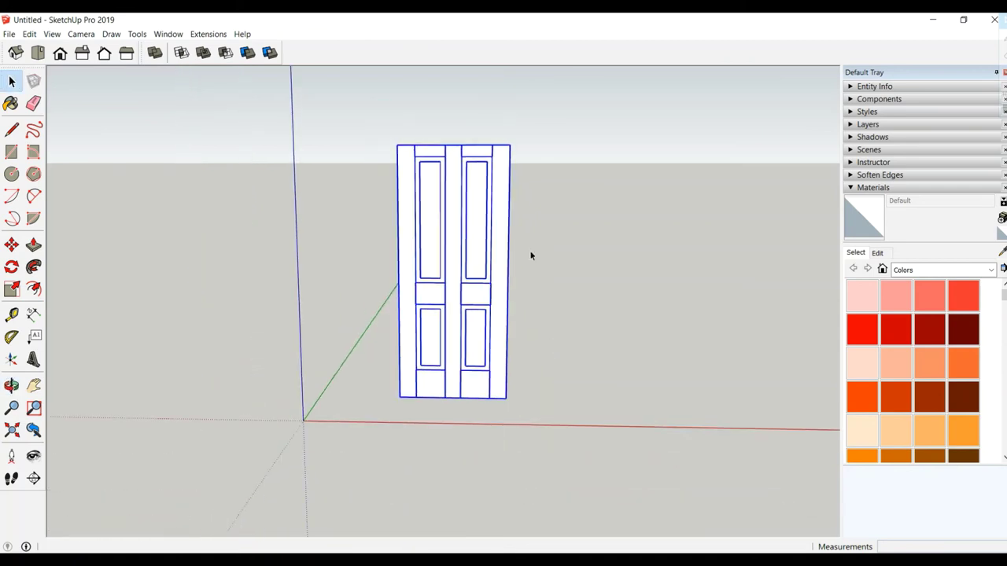
{"action": "scroll", "coordinate": [382, 270], "scroll_direction": "up", "scroll_amount": 3}
{"action": "scroll", "coordinate": [443, 291], "scroll_direction": "up", "scroll_amount": 2}
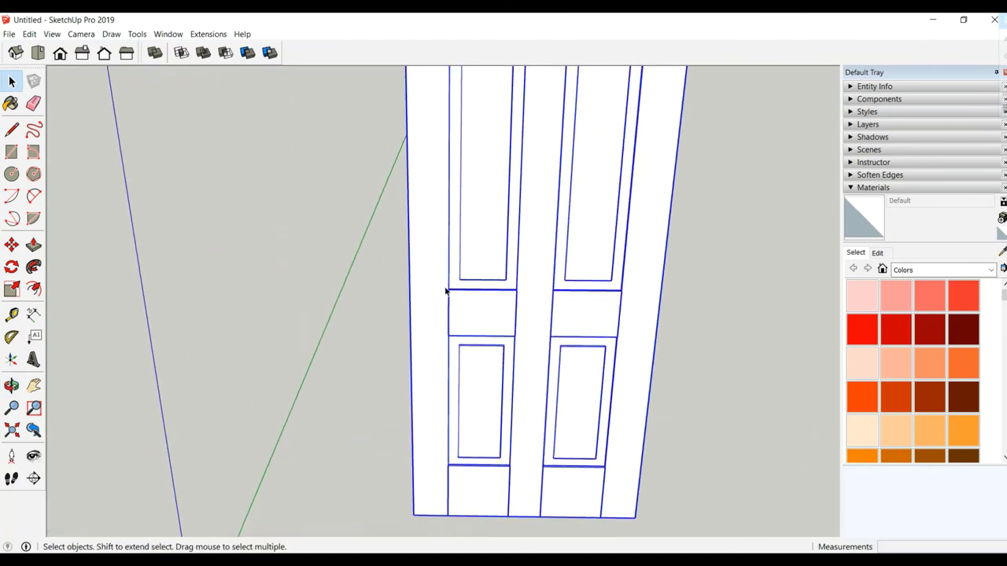
{"action": "middle_click_drag", "start_coordinate": [442, 295], "coordinate": [443, 298]}
{"action": "scroll", "coordinate": [464, 320], "scroll_direction": "up", "scroll_amount": 2}
{"action": "scroll", "coordinate": [474, 318], "scroll_direction": "up", "scroll_amount": 1}
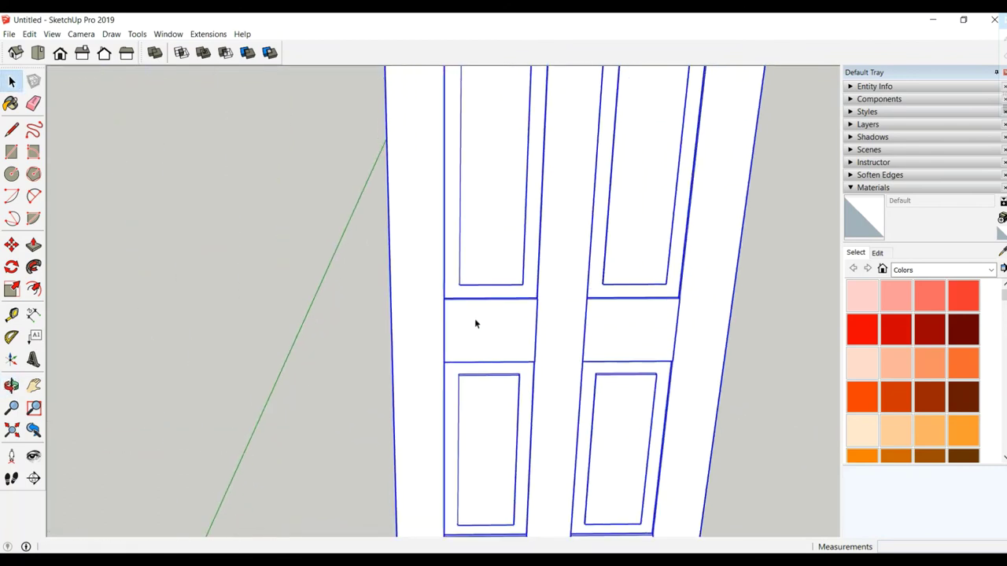
{"action": "scroll", "coordinate": [455, 335], "scroll_direction": "up", "scroll_amount": 2}
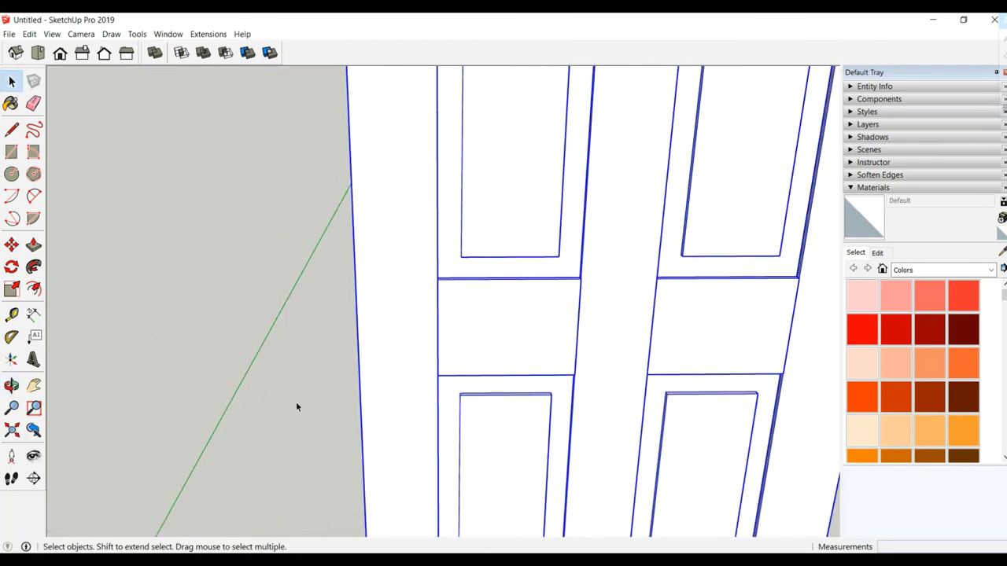
Place a horizontal guide across the door from the lower rail edge.
{"action": "left_click", "coordinate": [307, 282]}
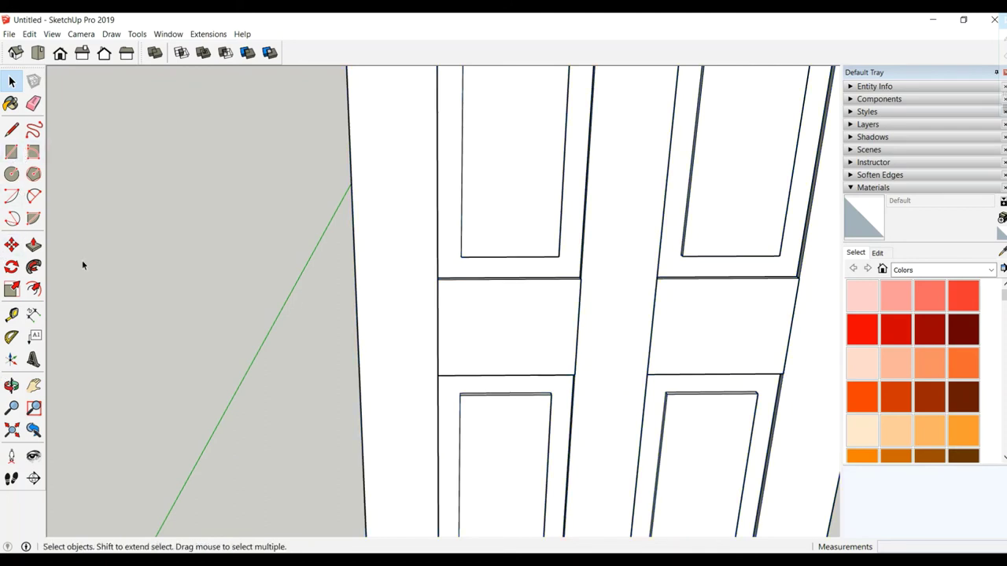
{"action": "left_click", "coordinate": [11, 174]}
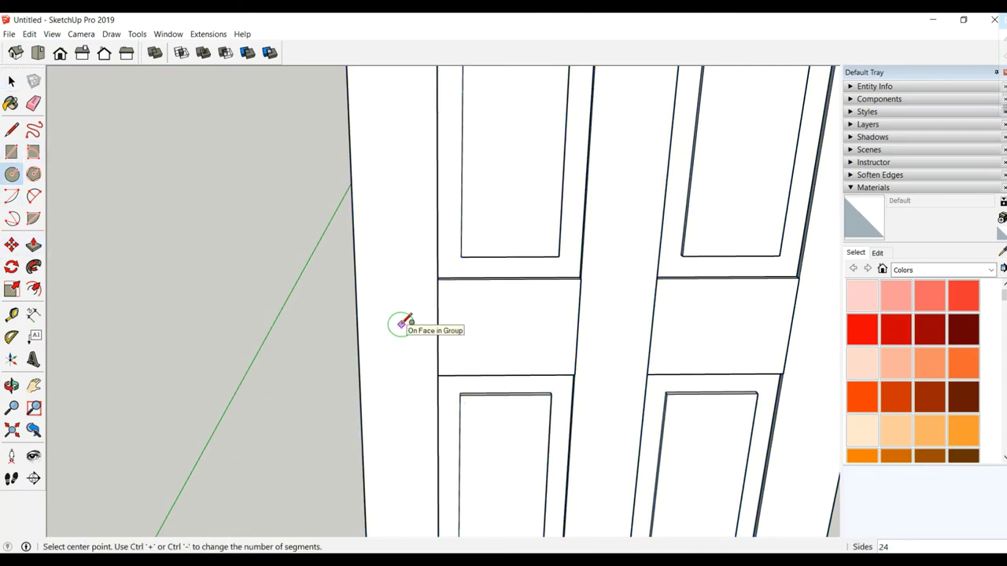
{"action": "left_click", "coordinate": [11, 314]}
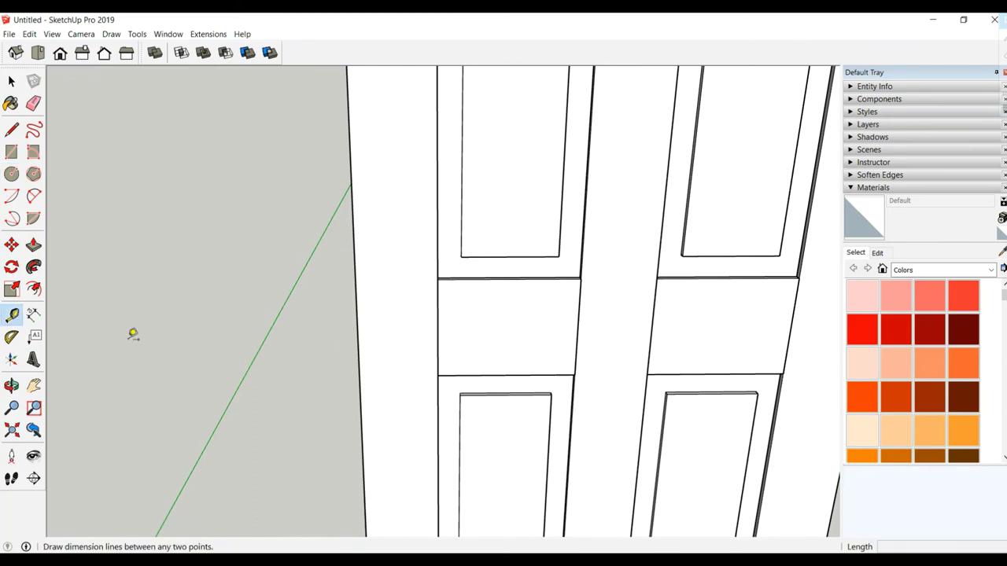
{"action": "left_click", "coordinate": [516, 374]}
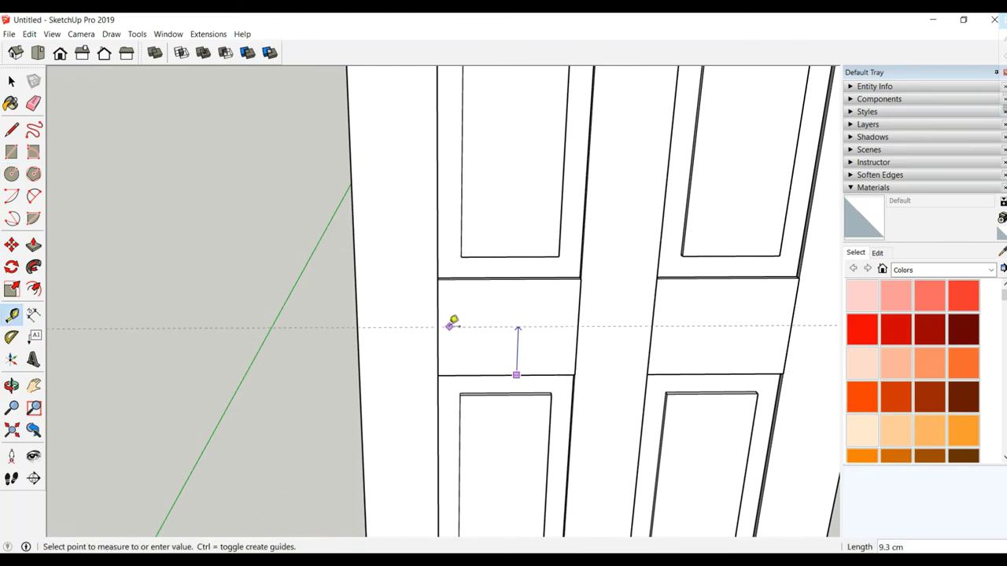
{"action": "left_click", "coordinate": [441, 326]}
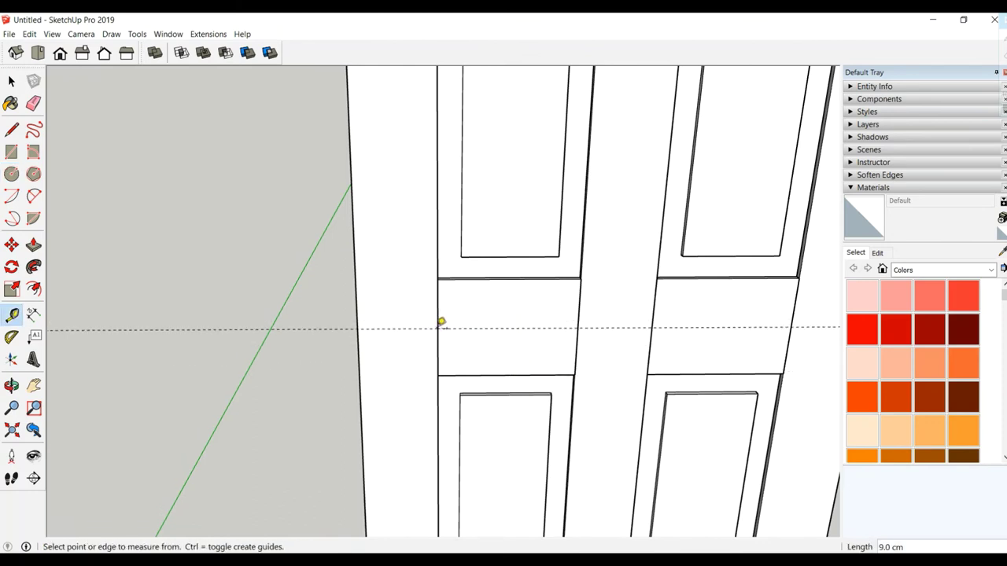
Place a vertical guide from the left door edge onto the left stile.
{"action": "left_click", "coordinate": [358, 313]}
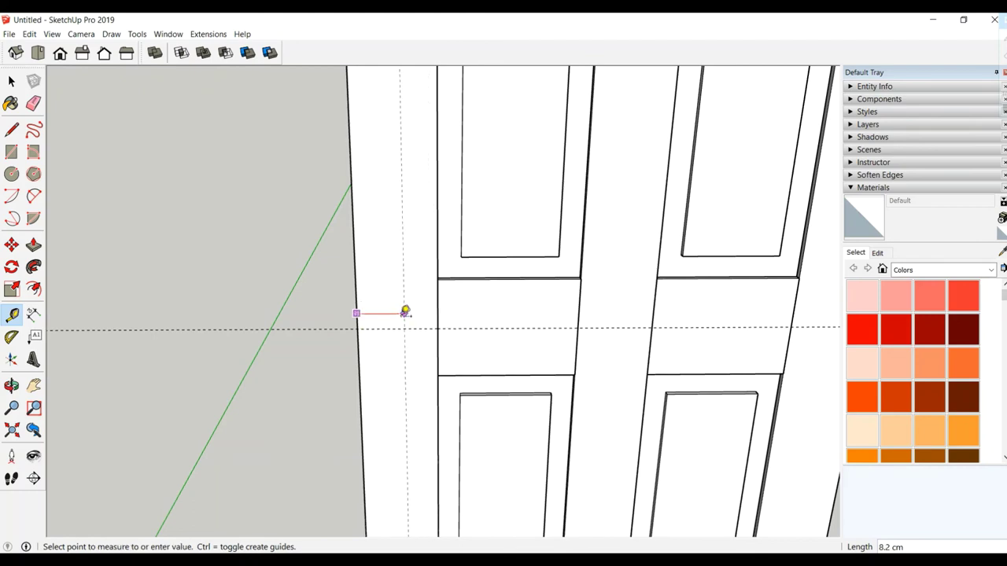
{"action": "scroll", "coordinate": [399, 312], "scroll_direction": "down", "scroll_amount": 3}
{"action": "scroll", "coordinate": [399, 312], "scroll_direction": "down", "scroll_amount": 4}
{"action": "scroll", "coordinate": [399, 312], "scroll_direction": "down", "scroll_amount": 2}
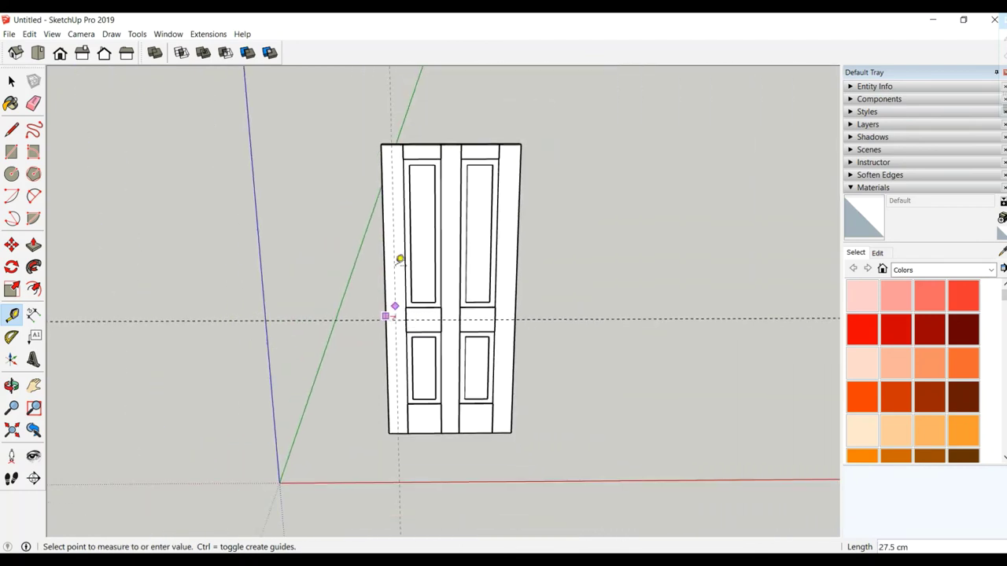
{"action": "left_click", "coordinate": [396, 138]}
{"action": "scroll", "coordinate": [417, 259], "scroll_direction": "up", "scroll_amount": 1}
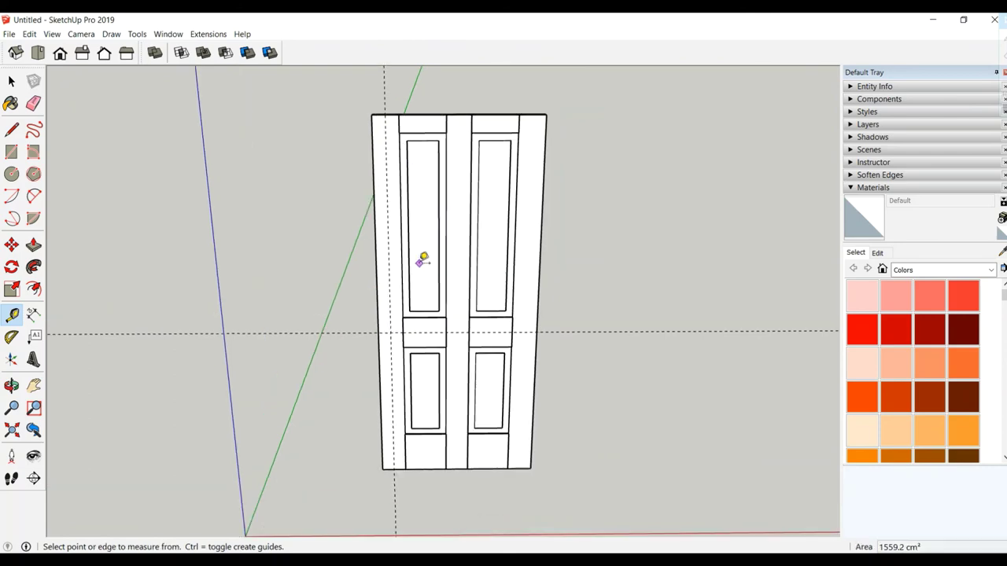
{"action": "scroll", "coordinate": [404, 333], "scroll_direction": "up", "scroll_amount": 3}
{"action": "scroll", "coordinate": [385, 369], "scroll_direction": "up", "scroll_amount": 2}
{"action": "mouse_move", "coordinate": [386, 370]}
{"action": "middle_mouse_down"}
{"action": "mouse_move", "coordinate": [369, 375]}
{"action": "mouse_move", "coordinate": [656, 386]}
{"action": "mouse_move", "coordinate": [437, 414]}
{"action": "mouse_move", "coordinate": [414, 524]}
{"action": "mouse_move", "coordinate": [249, 508]}
{"action": "mouse_move", "coordinate": [398, 333]}
{"action": "mouse_move", "coordinate": [259, 364]}
{"action": "mouse_move", "coordinate": [234, 360]}
{"action": "mouse_move", "coordinate": [428, 360]}
{"action": "middle_mouse_up"}
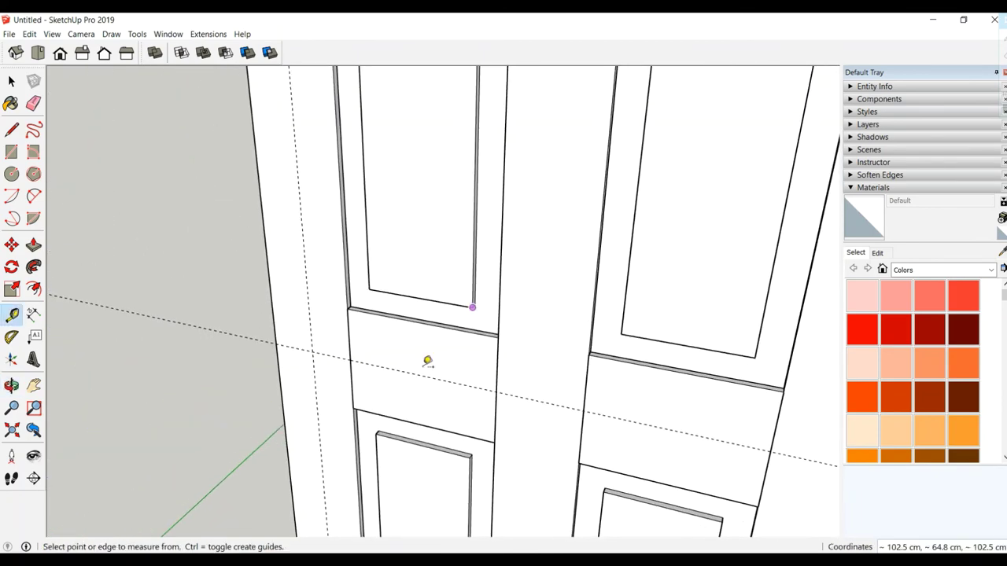
{"action": "scroll", "coordinate": [367, 386], "scroll_direction": "up", "scroll_amount": 1}
{"action": "mouse_move", "coordinate": [366, 386]}
{"action": "middle_mouse_down"}
{"action": "mouse_move", "coordinate": [499, 378]}
{"action": "mouse_move", "coordinate": [389, 332]}
{"action": "mouse_move", "coordinate": [454, 346]}
{"action": "mouse_move", "coordinate": [544, 283]}
{"action": "middle_mouse_up"}
{"action": "key", "text": "t"}
Draw a circle of radius 2.5 centred where the two guides cross.
{"action": "left_click", "coordinate": [11, 174]}
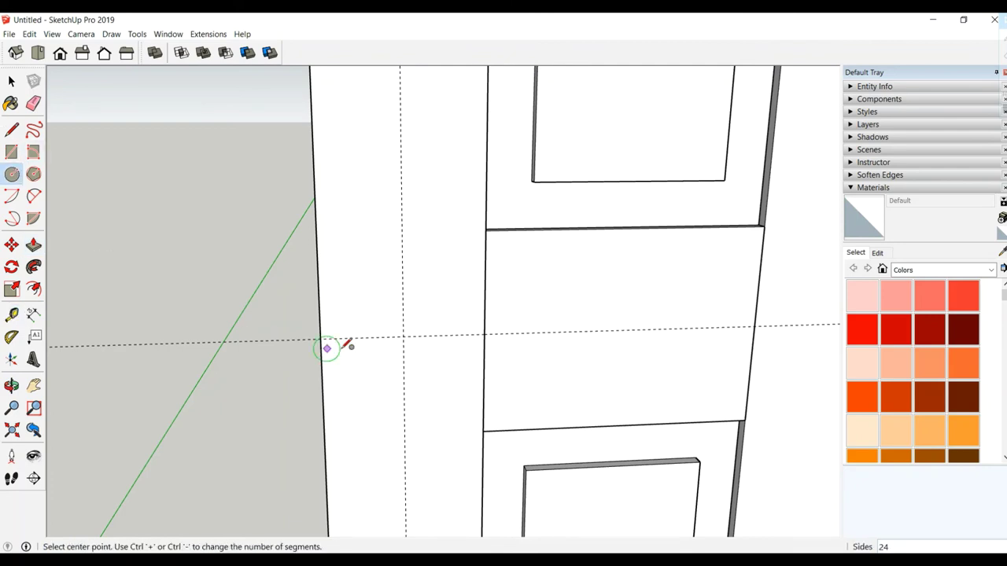
{"action": "left_click", "coordinate": [403, 336]}
{"action": "type", "text": "2."}
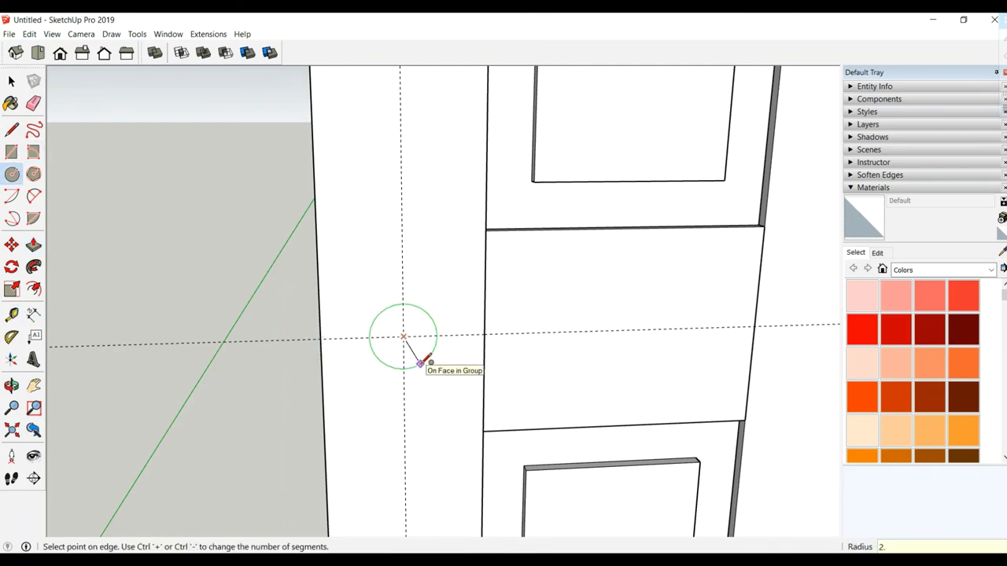
{"action": "type", "text": "5"}
{"action": "key", "text": "Return"}
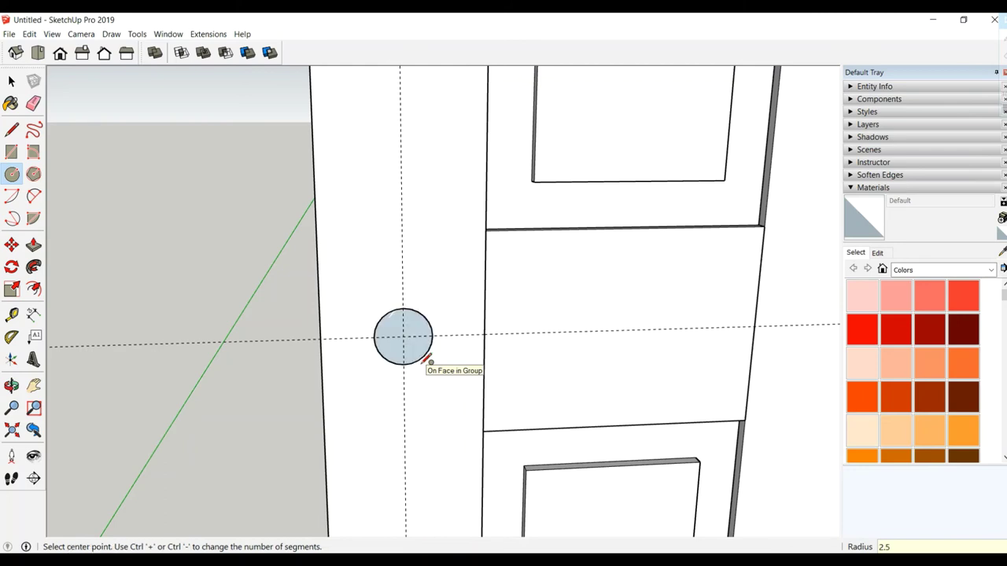
{"action": "middle_click_drag", "start_coordinate": [427, 367], "coordinate": [409, 427]}
{"action": "mouse_move", "coordinate": [405, 332]}
{"action": "middle_mouse_down"}
{"action": "mouse_move", "coordinate": [413, 380]}
{"action": "mouse_move", "coordinate": [373, 338]}
{"action": "middle_mouse_up"}
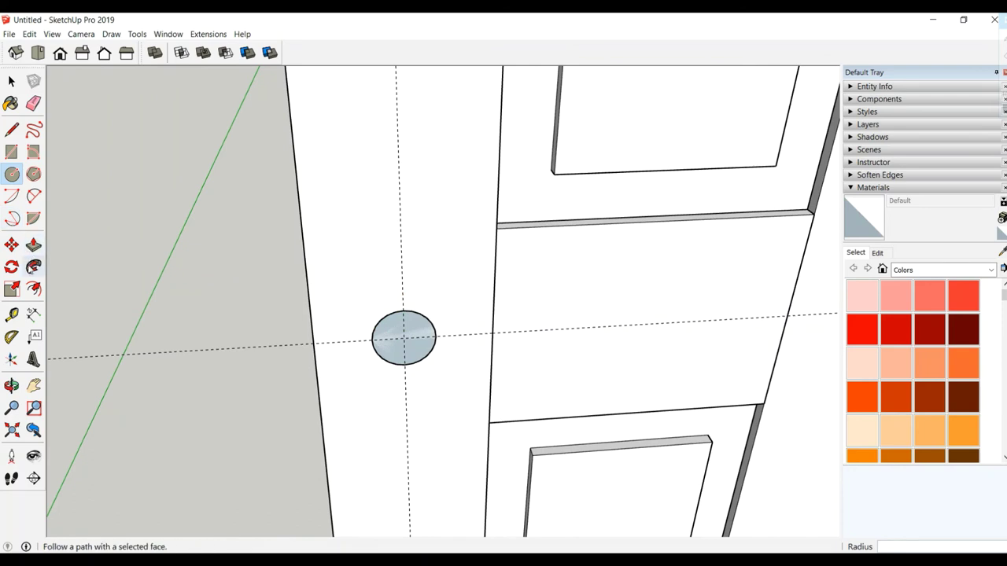
Extrude the circle 1 cm into a rosette and make it a group.
{"action": "left_click", "coordinate": [33, 245]}
{"action": "left_click_drag", "start_coordinate": [405, 337], "coordinate": [409, 346]}
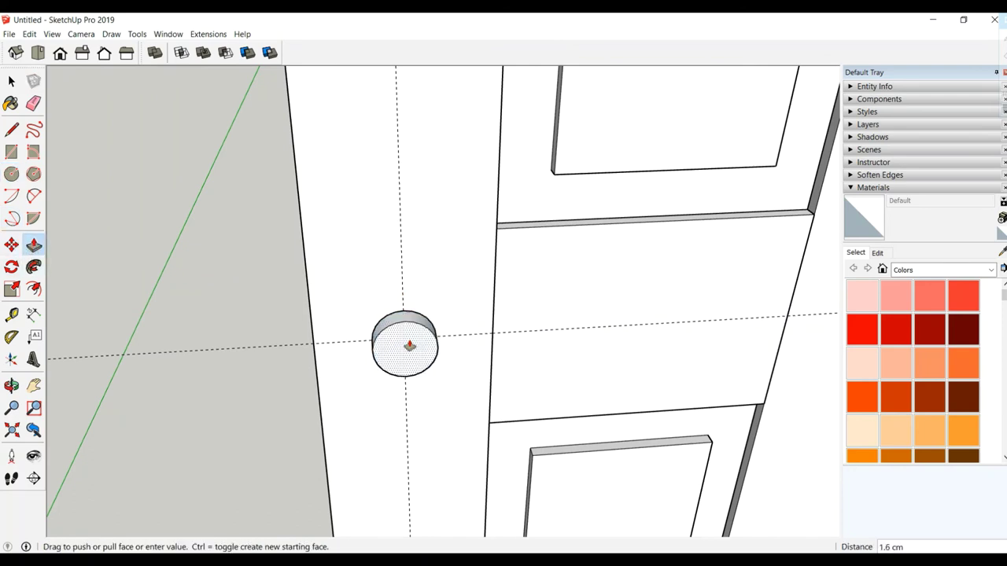
{"action": "type", "text": "1"}
{"action": "key", "text": "Return"}
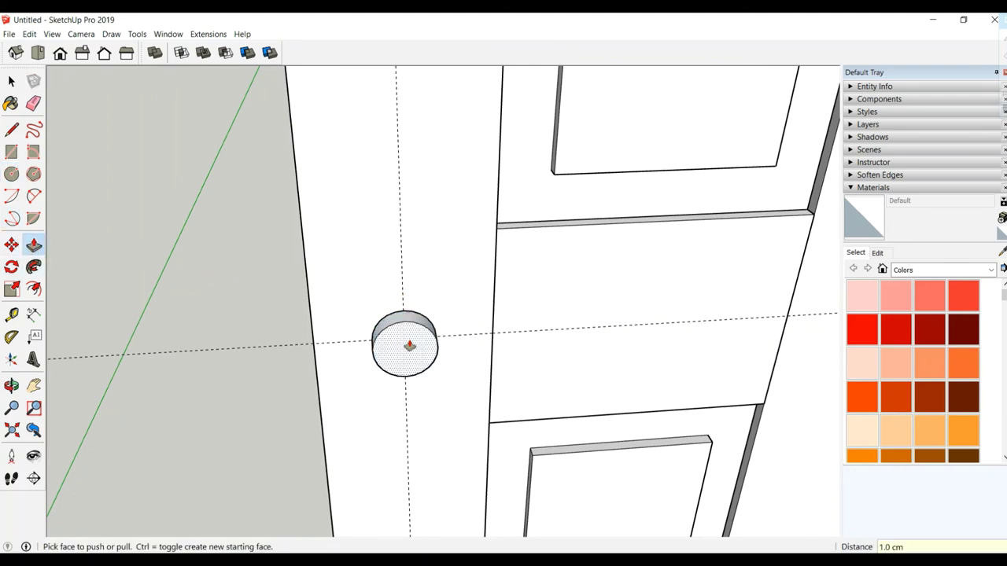
{"action": "middle_click_drag", "start_coordinate": [407, 348], "coordinate": [397, 363]}
{"action": "left_click", "coordinate": [11, 82]}
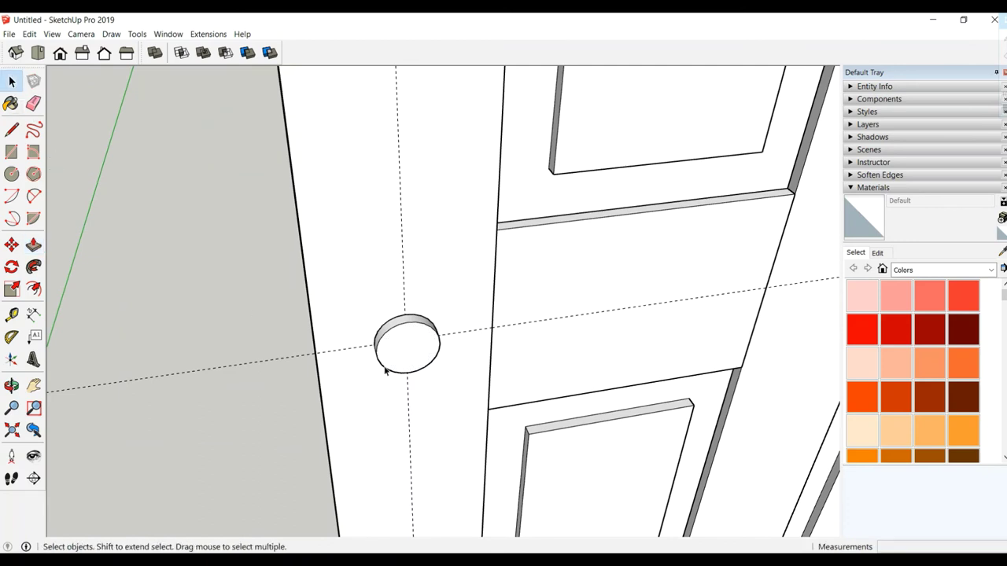
{"action": "left_click", "coordinate": [412, 335]}
{"action": "right_click", "coordinate": [412, 335]}
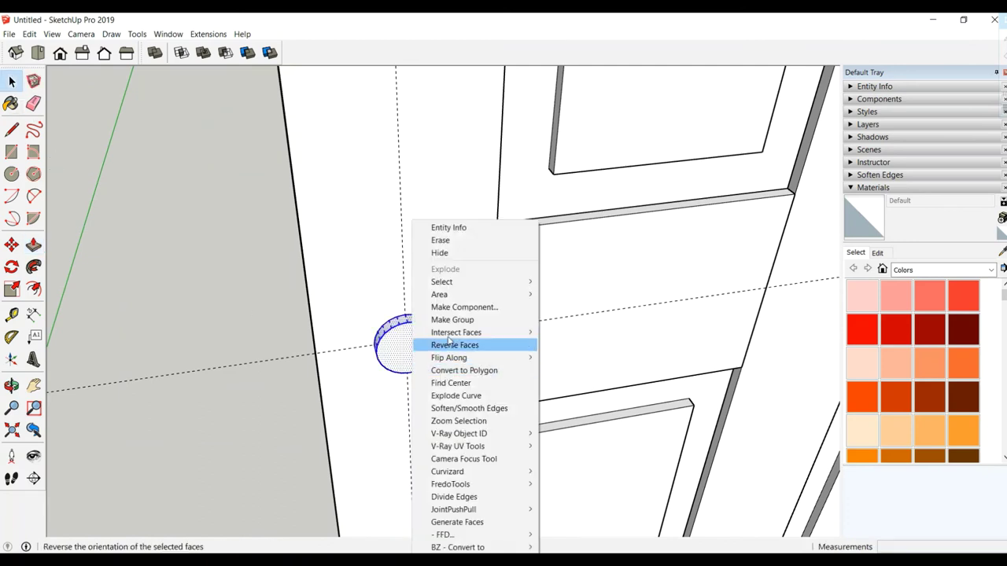
{"action": "left_click", "coordinate": [464, 319]}
{"action": "mouse_move", "coordinate": [344, 336]}
{"action": "middle_mouse_down"}
{"action": "mouse_move", "coordinate": [333, 364]}
{"action": "mouse_move", "coordinate": [418, 298]}
{"action": "middle_mouse_up"}
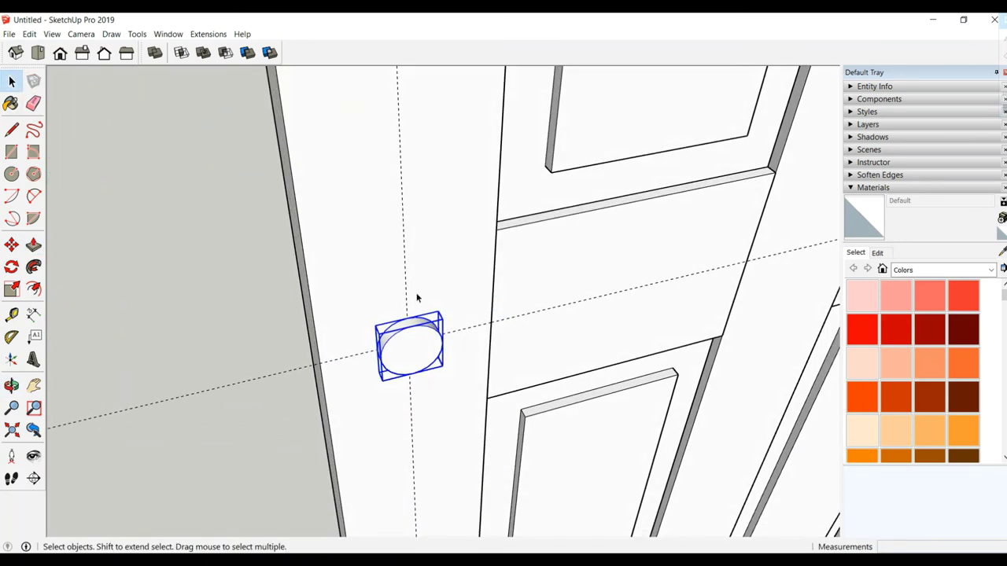
{"action": "key", "text": "Escape"}
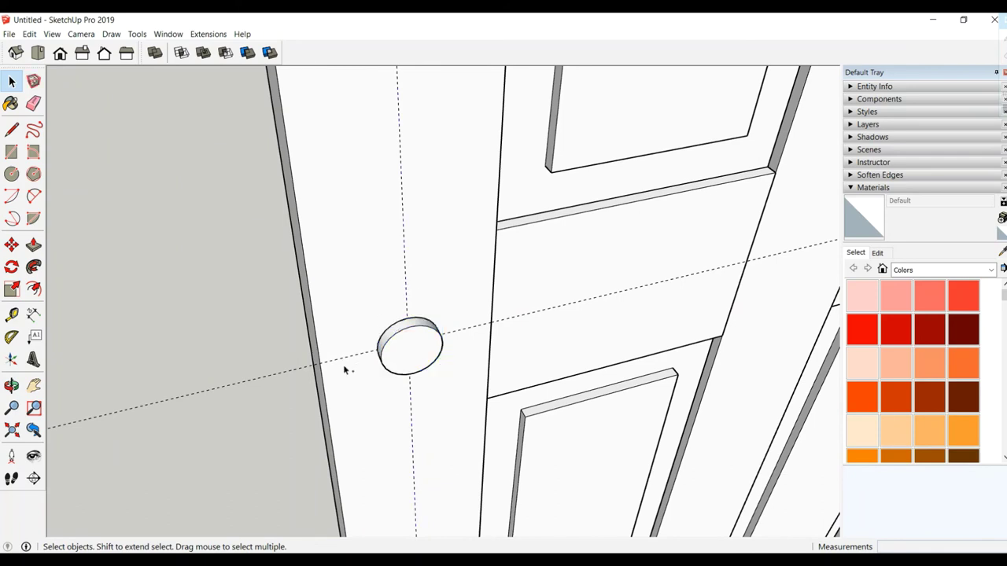
{"action": "middle_click_drag", "start_coordinate": [343, 360], "coordinate": [292, 366]}
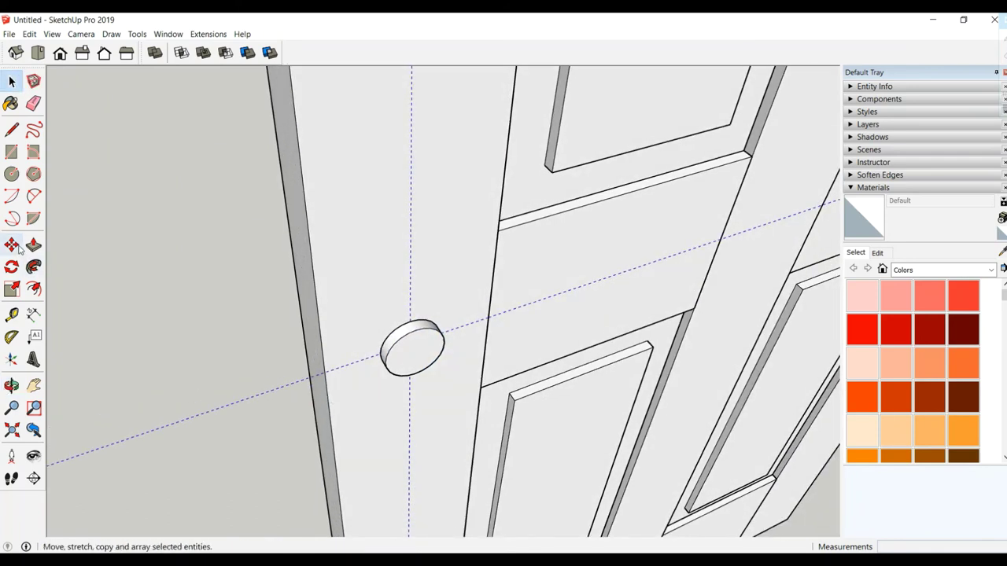
Pick a move start point near the rosette and view it from the front.
{"action": "left_click", "coordinate": [11, 245]}
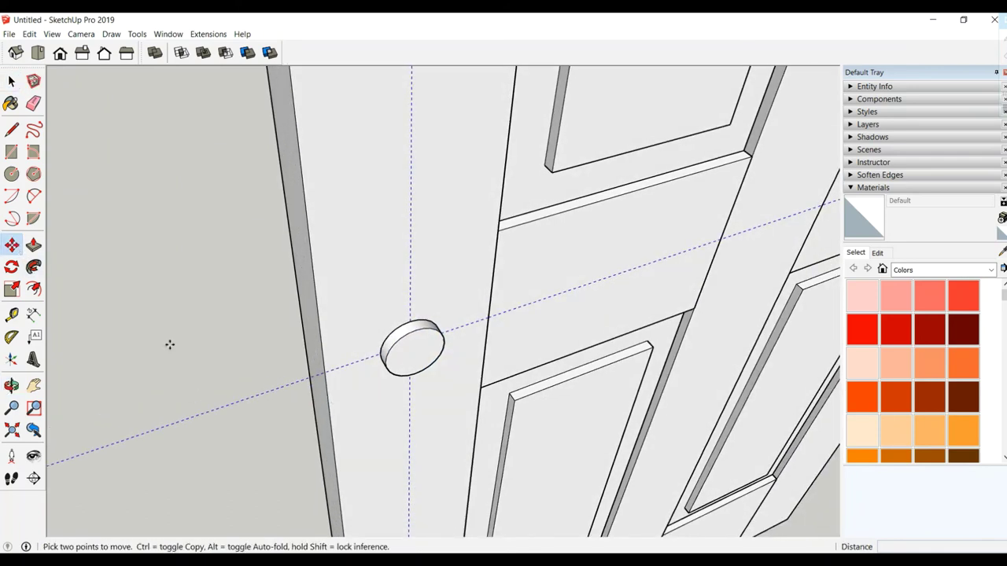
{"action": "left_click", "coordinate": [305, 355]}
{"action": "type", "text": "1"}
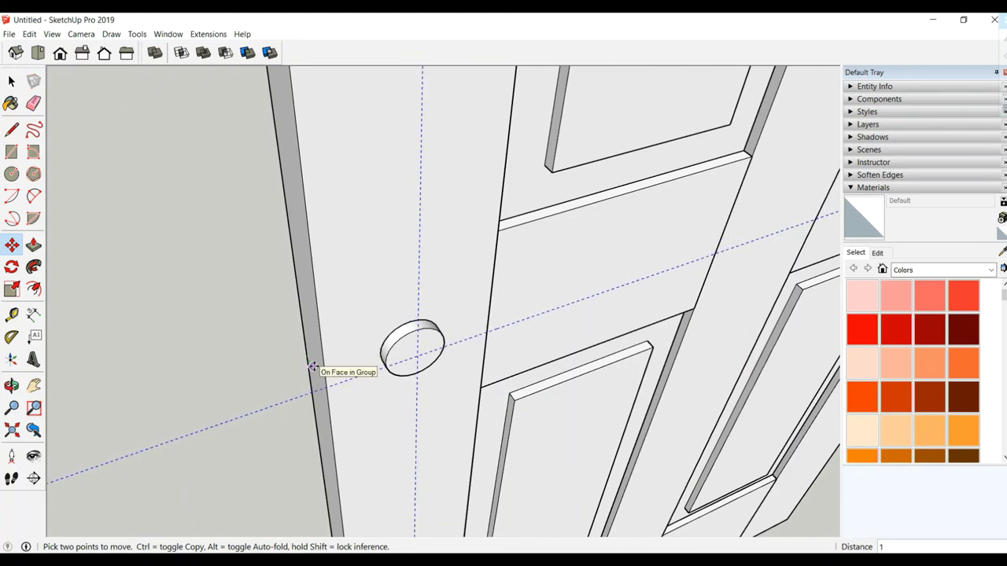
{"action": "middle_click_drag", "start_coordinate": [337, 366], "coordinate": [263, 286]}
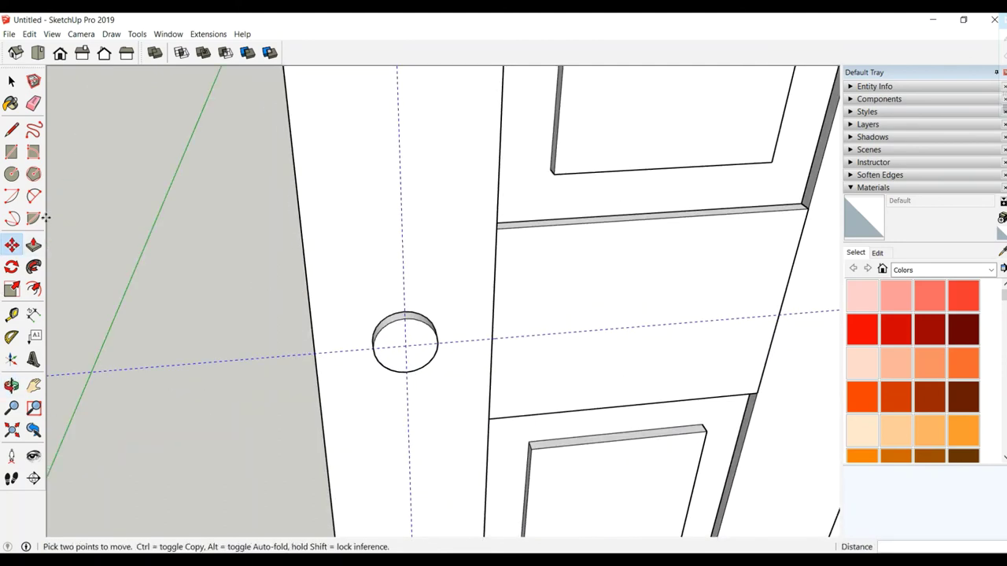
{"action": "left_click", "coordinate": [13, 174]}
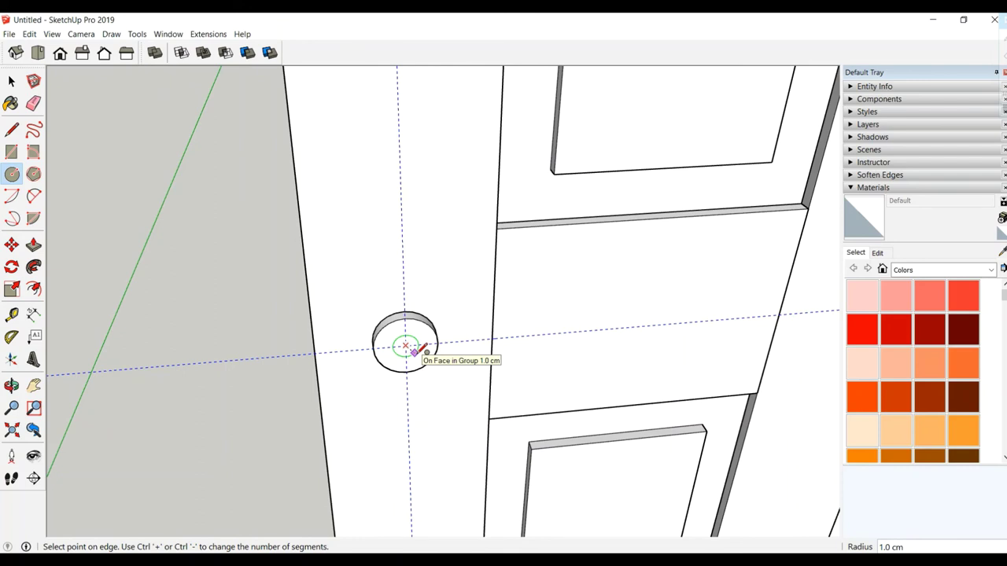
Draw a 1.5 cm-radius circle on the rosette and extrude it 2 cm.
{"action": "type", "text": "1.5"}
{"action": "key", "text": "Return"}
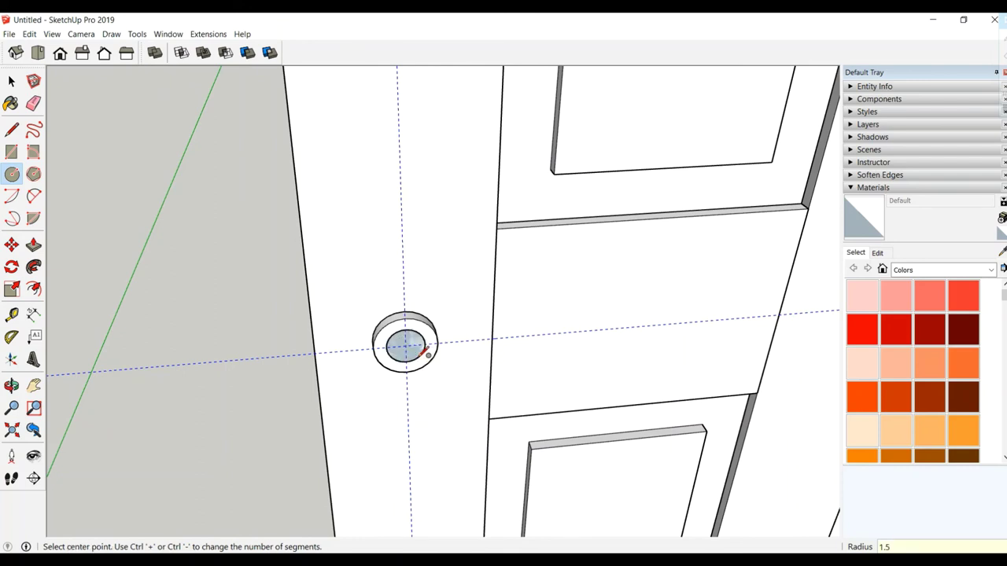
{"action": "left_click", "coordinate": [33, 245]}
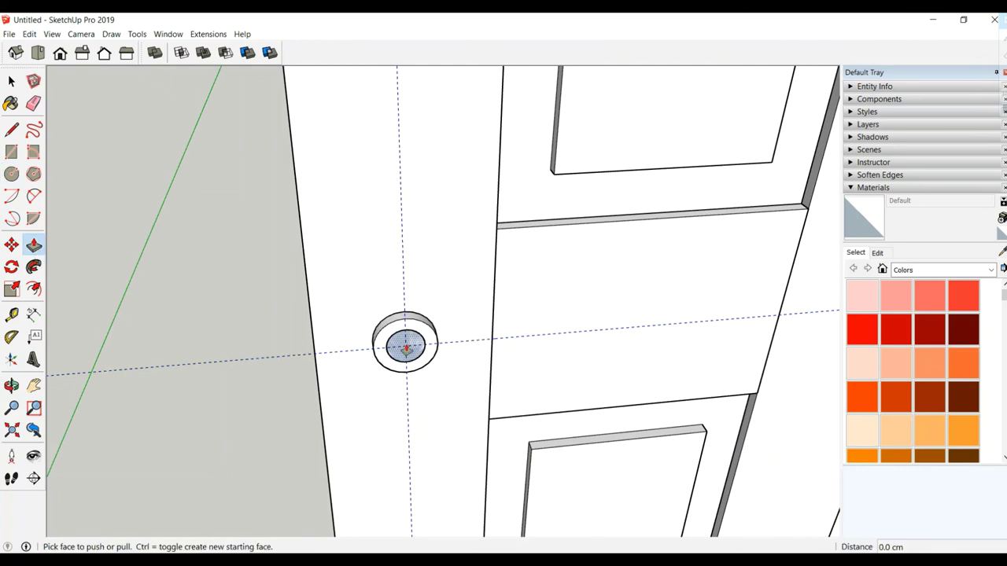
{"action": "left_click", "coordinate": [410, 356]}
{"action": "middle_click_drag", "start_coordinate": [410, 356], "coordinate": [445, 378]}
{"action": "type", "text": "2"}
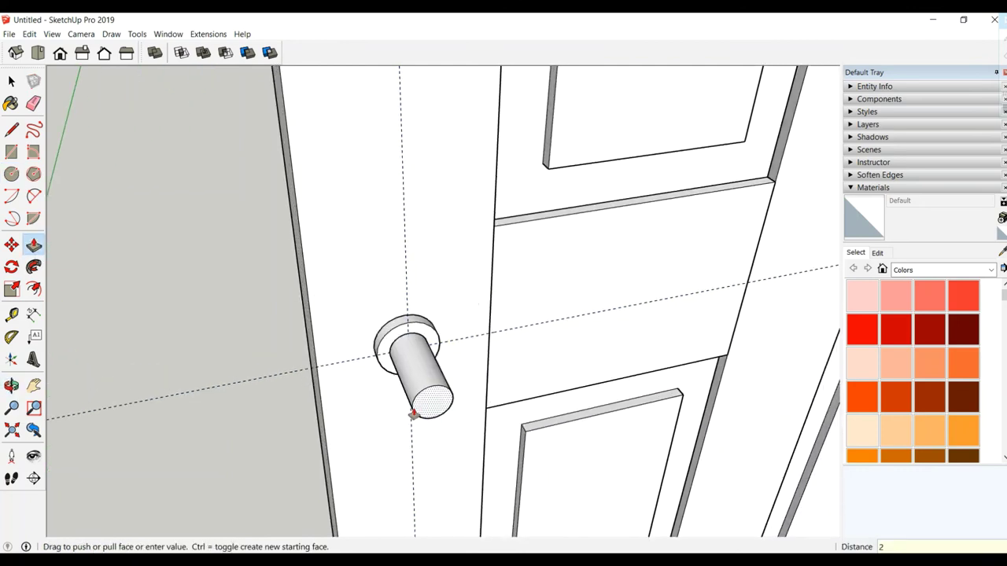
{"action": "key", "text": "Return"}
{"action": "middle_click_drag", "start_coordinate": [355, 365], "coordinate": [312, 366]}
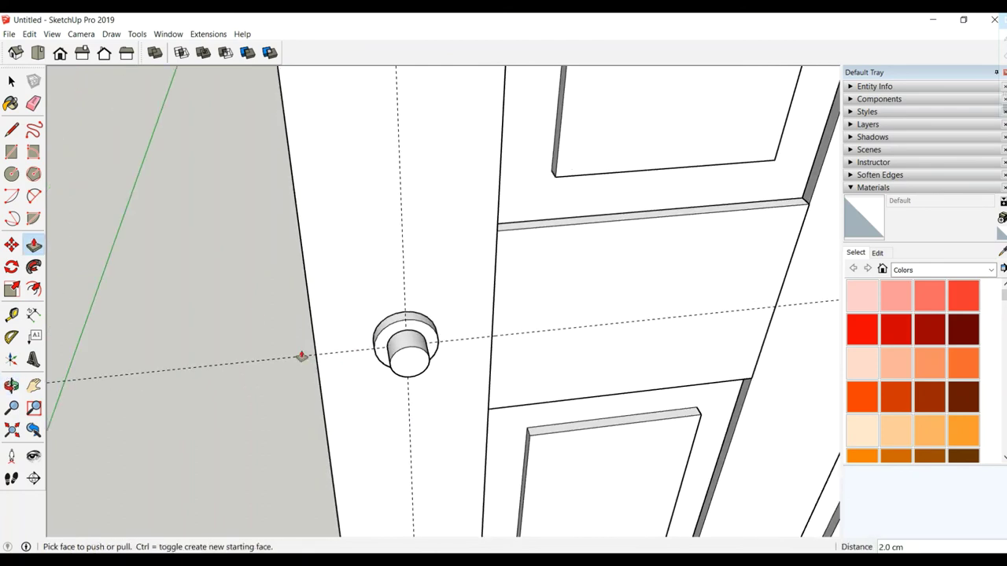
{"action": "left_click", "coordinate": [11, 81]}
Select the whole knob cylinder and make it a group.
{"action": "double_click", "coordinate": [415, 366]}
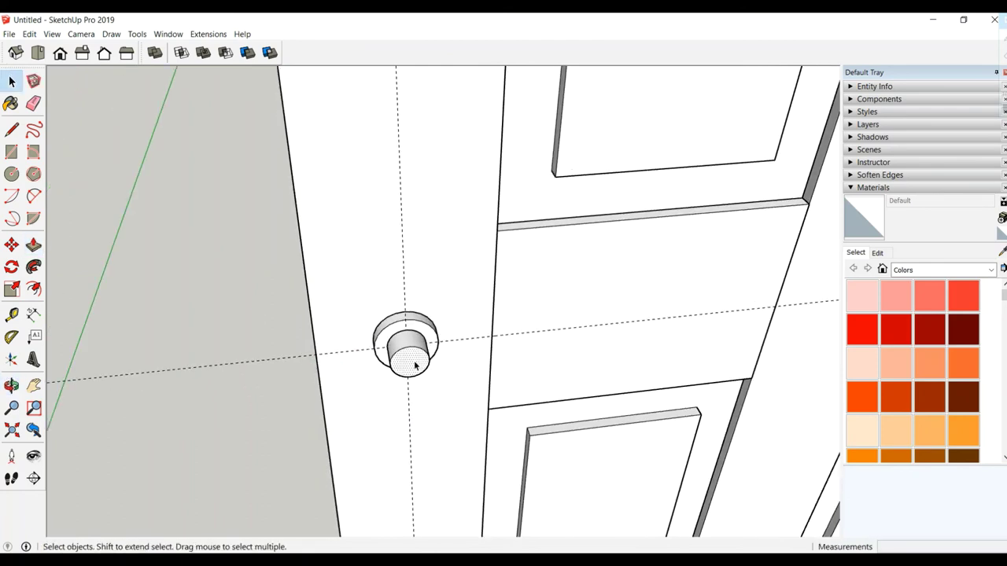
{"action": "right_click", "coordinate": [415, 366]}
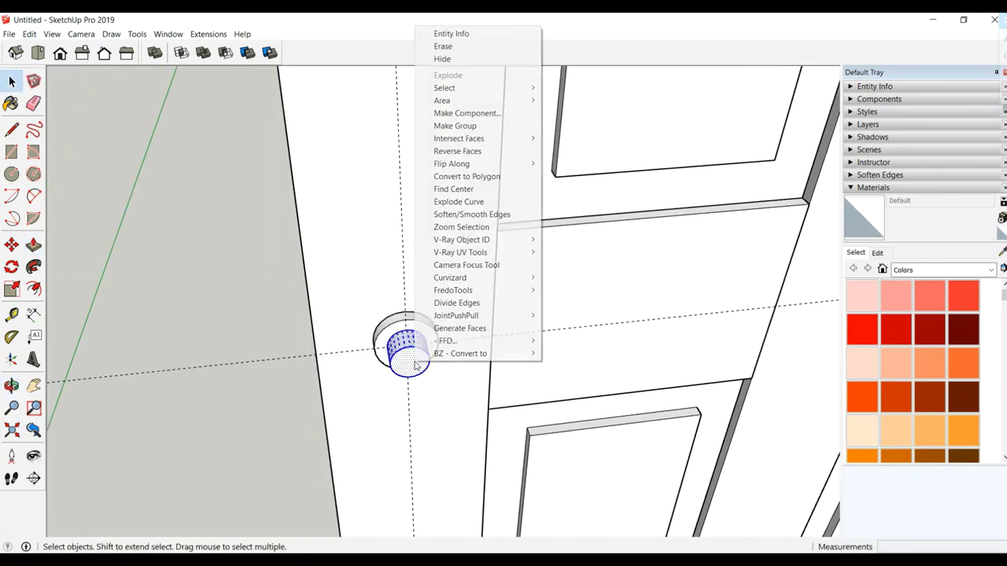
{"action": "left_click", "coordinate": [443, 126]}
{"action": "left_click", "coordinate": [272, 349]}
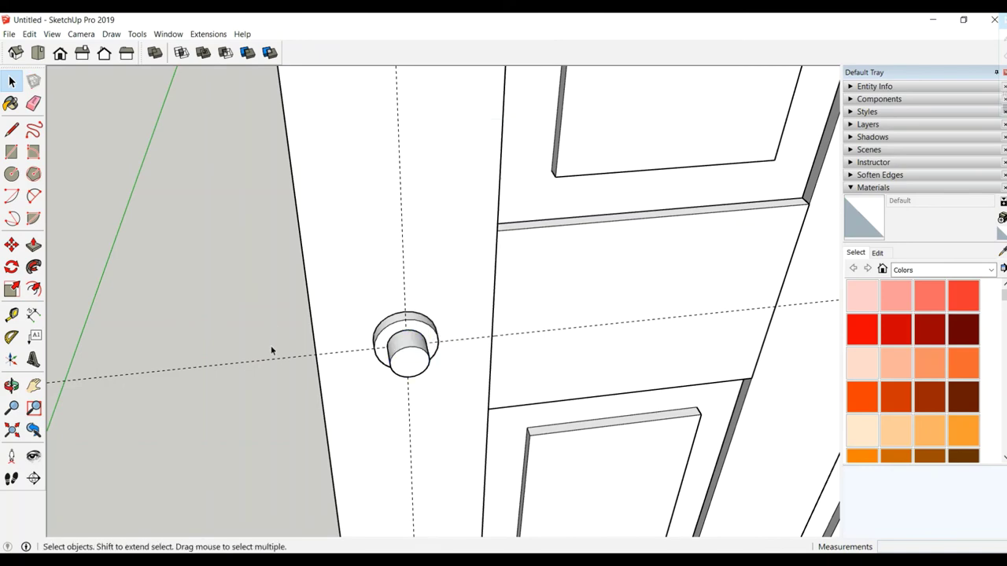
{"action": "middle_click_drag", "start_coordinate": [272, 348], "coordinate": [415, 392]}
Move the vertical guide through the knob 2 cm.
{"action": "triple_click", "coordinate": [420, 308]}
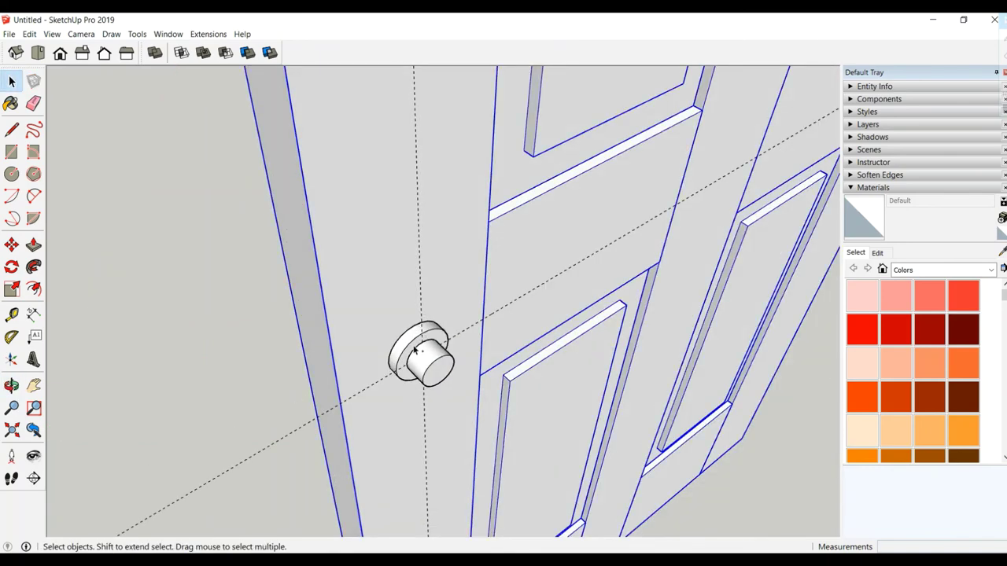
{"action": "left_click", "coordinate": [420, 308]}
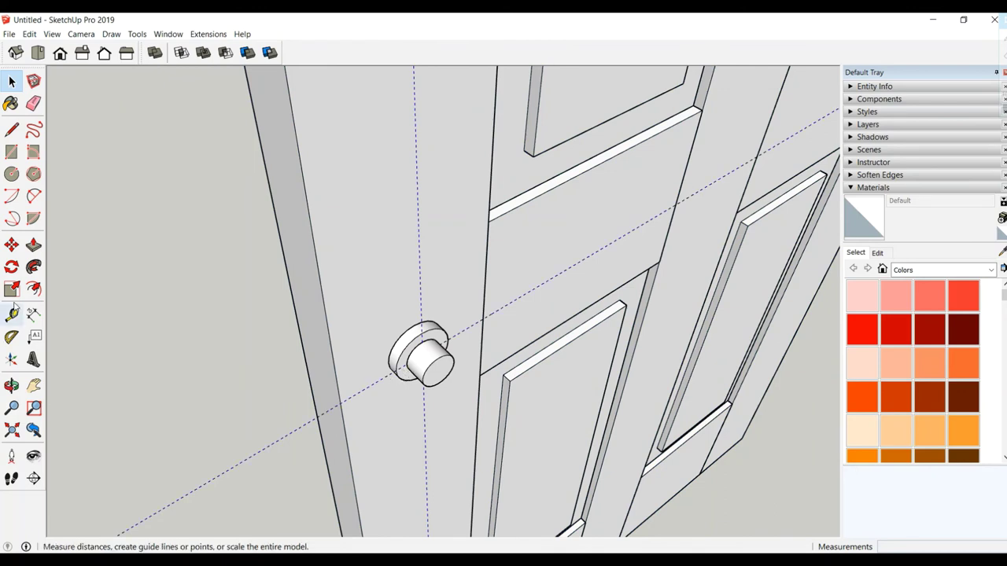
{"action": "left_click", "coordinate": [11, 244]}
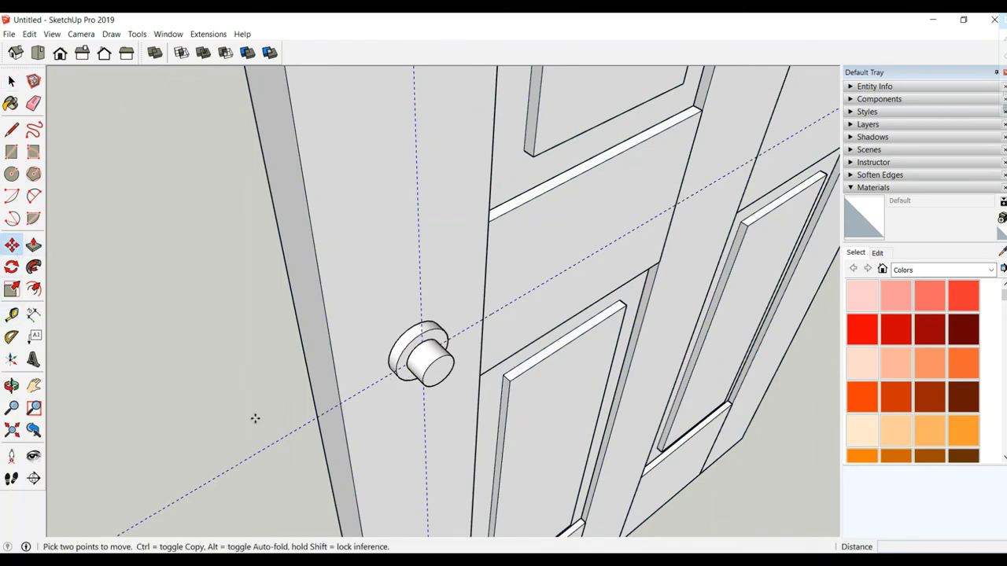
{"action": "left_click", "coordinate": [306, 363]}
{"action": "type", "text": "2"}
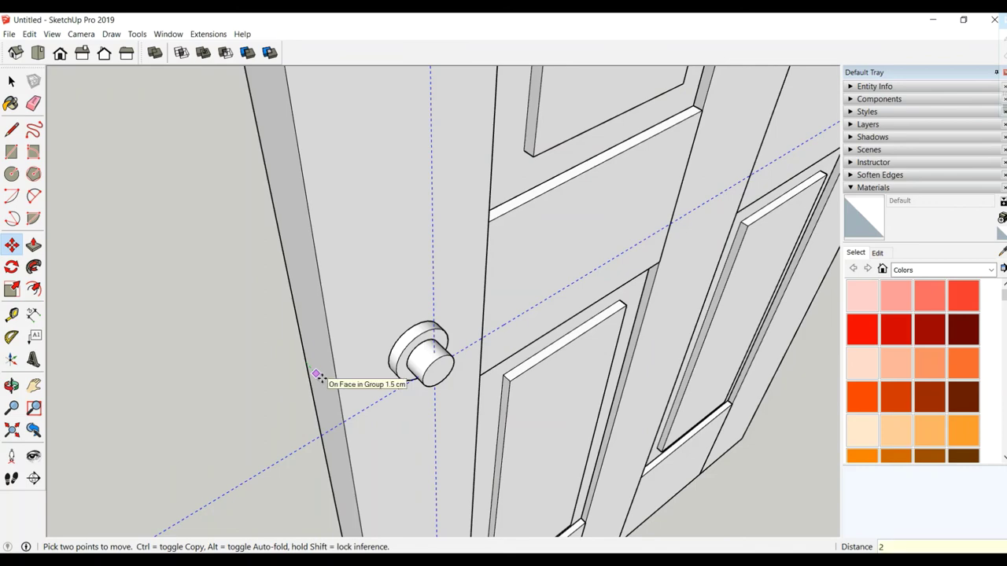
{"action": "key", "text": "Return"}
{"action": "middle_click_drag", "start_coordinate": [342, 383], "coordinate": [254, 306]}
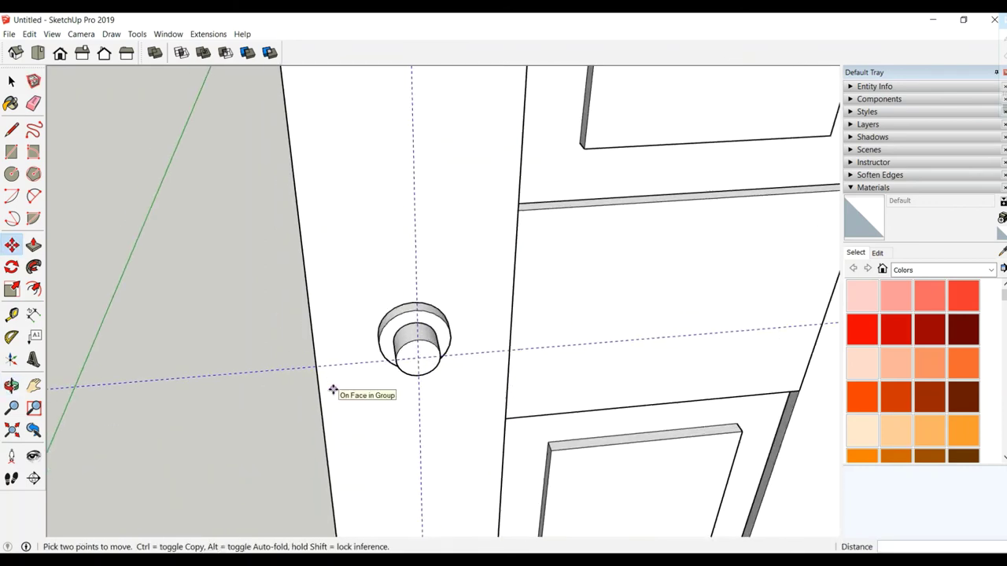
{"action": "middle_click_drag", "start_coordinate": [469, 377], "coordinate": [449, 280]}
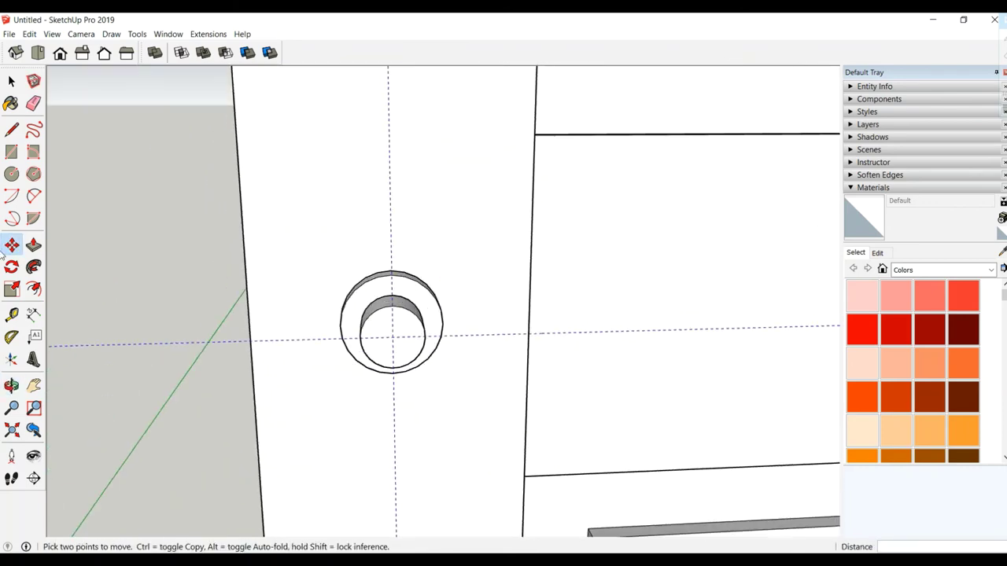
Add two vertical guides 0.5 cm either side of the knob's centre line.
{"action": "left_click", "coordinate": [12, 315]}
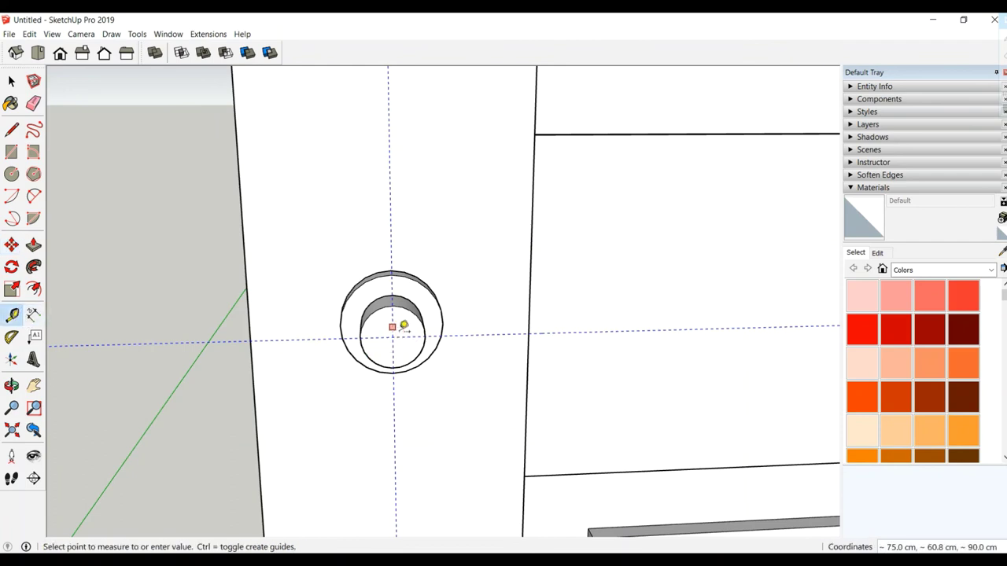
{"action": "left_click", "coordinate": [403, 325]}
{"action": "type", "text": "0."}
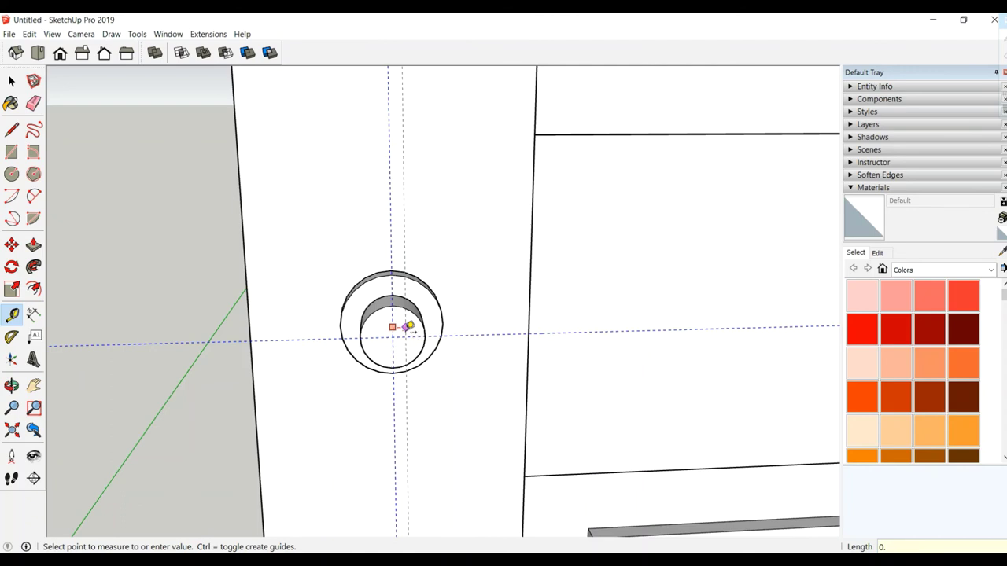
{"action": "type", "text": "5"}
{"action": "key", "text": "Return"}
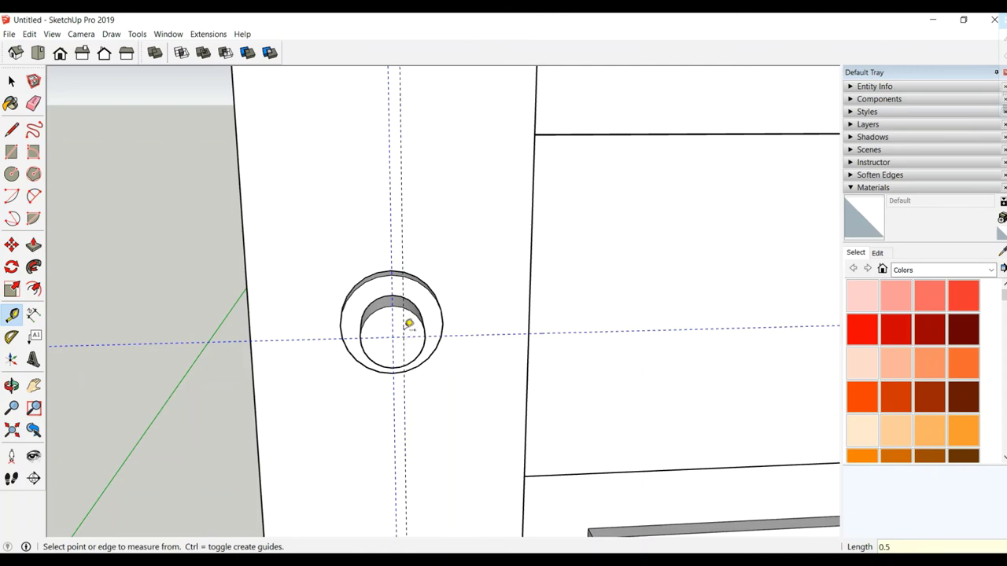
{"action": "left_click", "coordinate": [393, 322]}
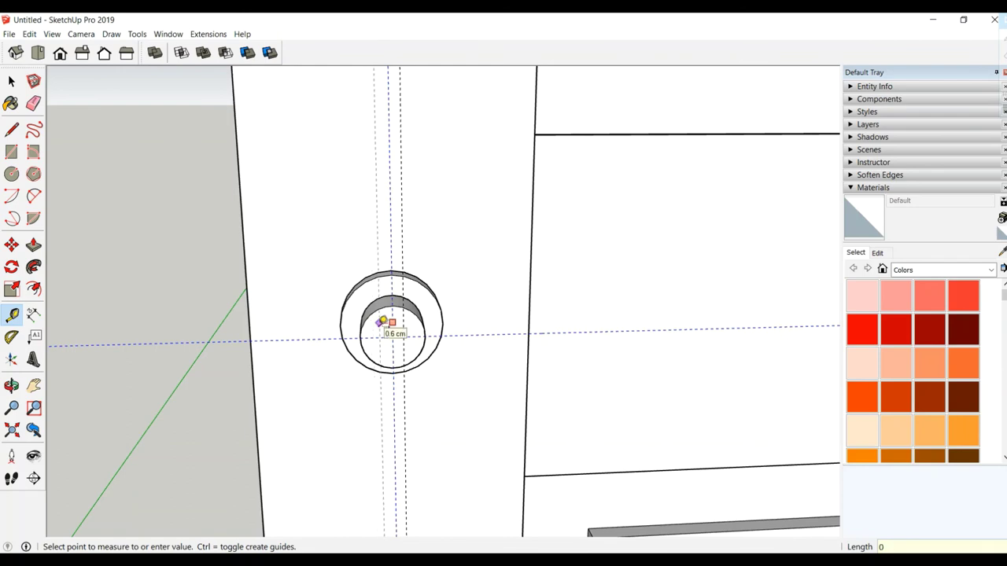
{"action": "left_click", "coordinate": [382, 321]}
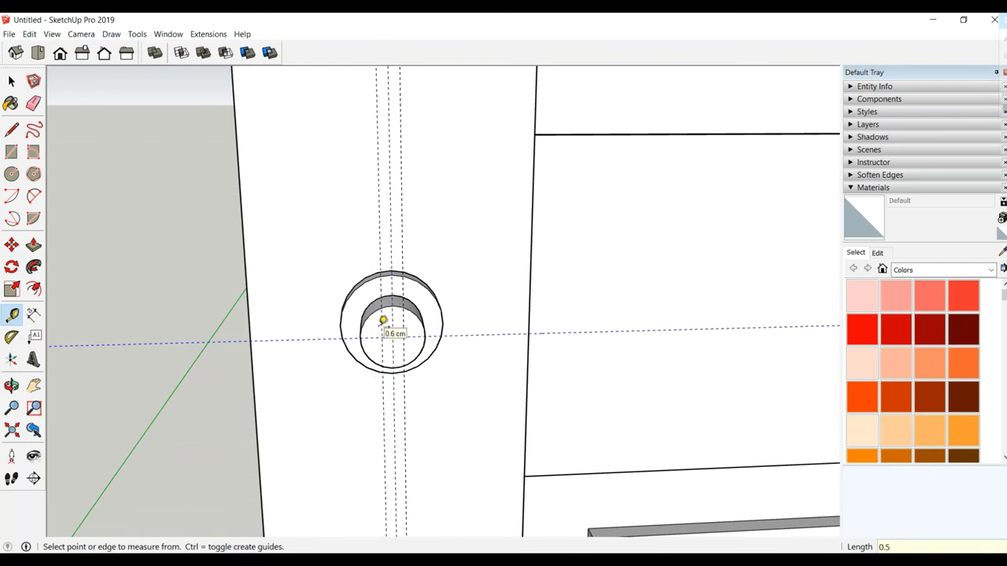
{"action": "middle_click_drag", "start_coordinate": [382, 321], "coordinate": [410, 338]}
Add horizontal guides 1 cm from the knob centre, below and above.
{"action": "left_click", "coordinate": [403, 343]}
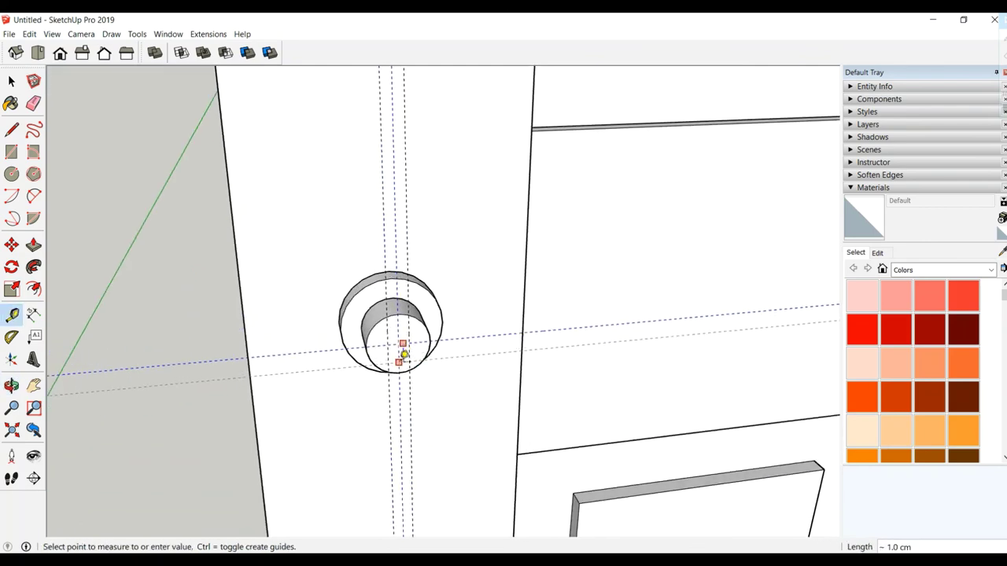
{"action": "type", "text": "1"}
{"action": "key", "text": "Return"}
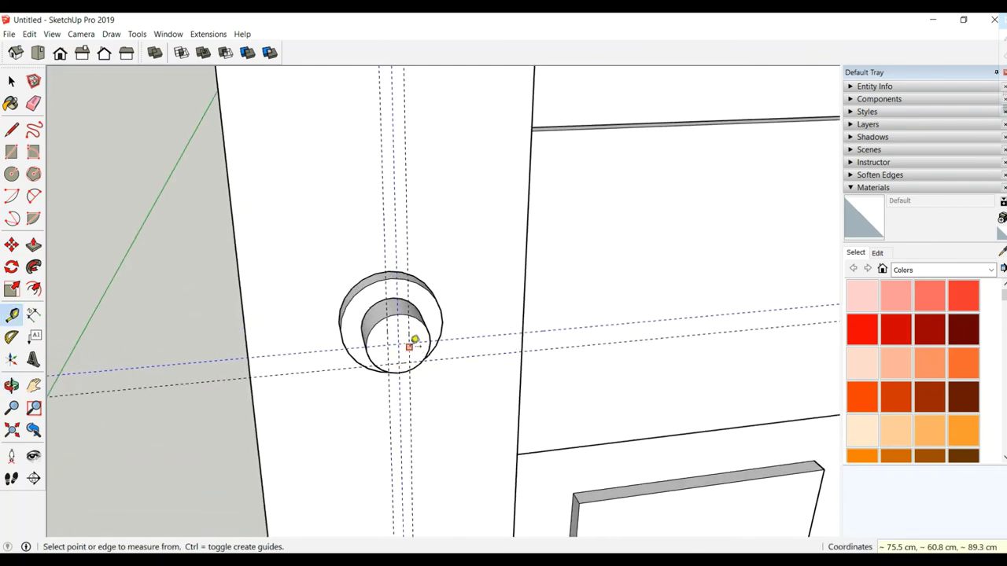
{"action": "left_click", "coordinate": [403, 343]}
{"action": "type", "text": "1"}
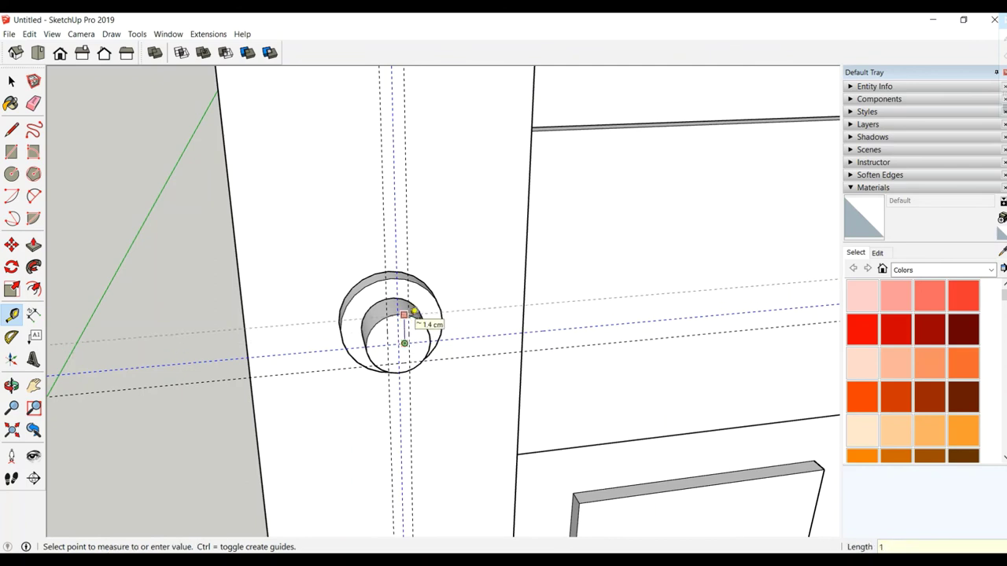
{"action": "left_click", "coordinate": [404, 315]}
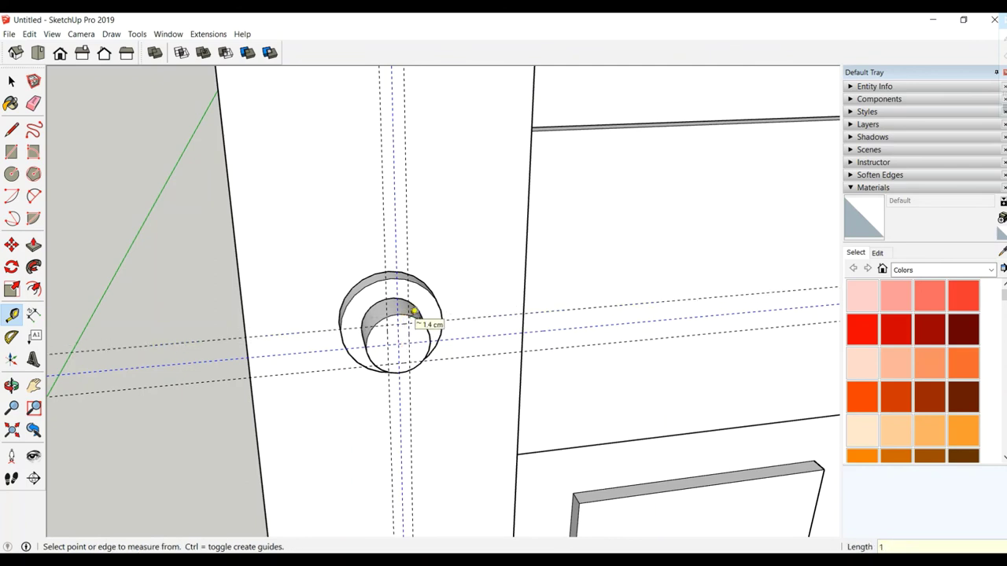
Draw a small rectangle between the guides on the knob face and extrude it 3 cm.
{"action": "left_click", "coordinate": [11, 152]}
{"action": "left_click", "coordinate": [388, 323]}
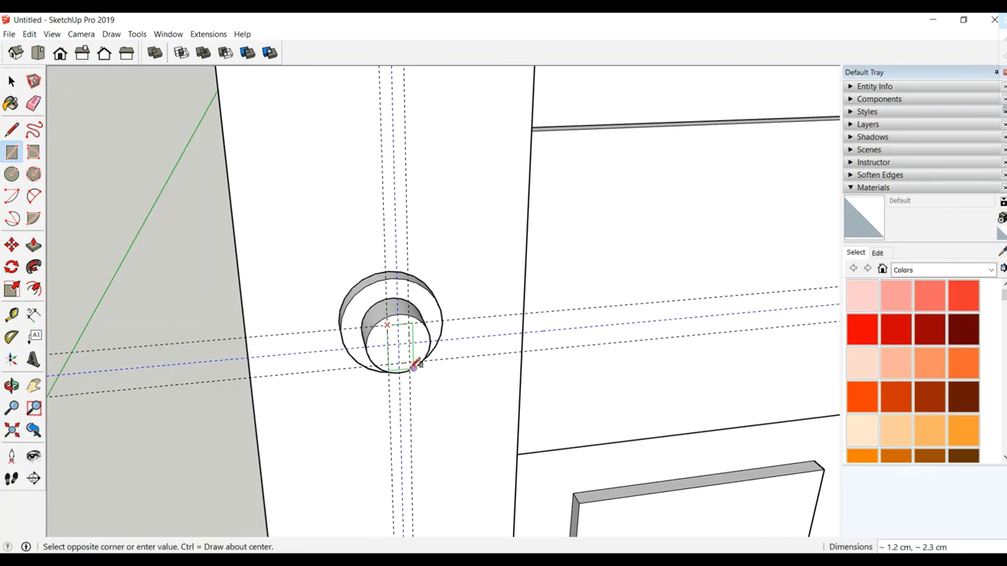
{"action": "left_click", "coordinate": [409, 365]}
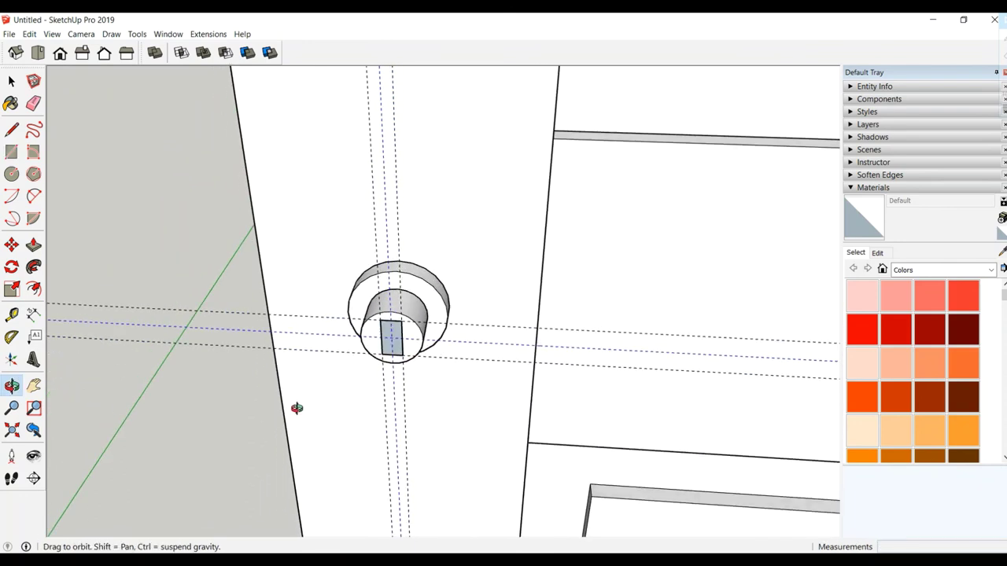
{"action": "middle_click_drag", "start_coordinate": [403, 354], "coordinate": [294, 308]}
{"action": "left_click", "coordinate": [33, 246]}
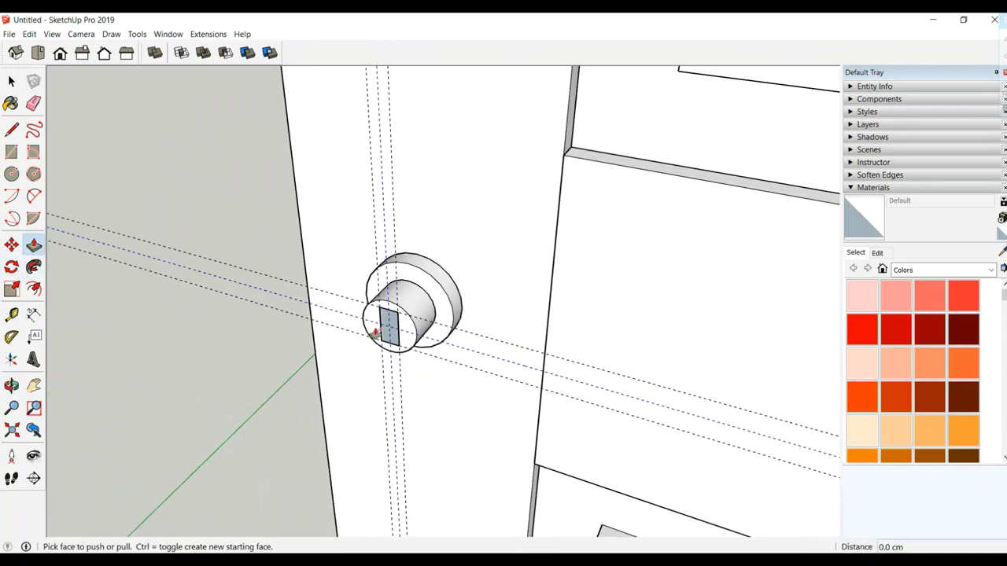
{"action": "left_click_drag", "start_coordinate": [388, 326], "coordinate": [355, 356]}
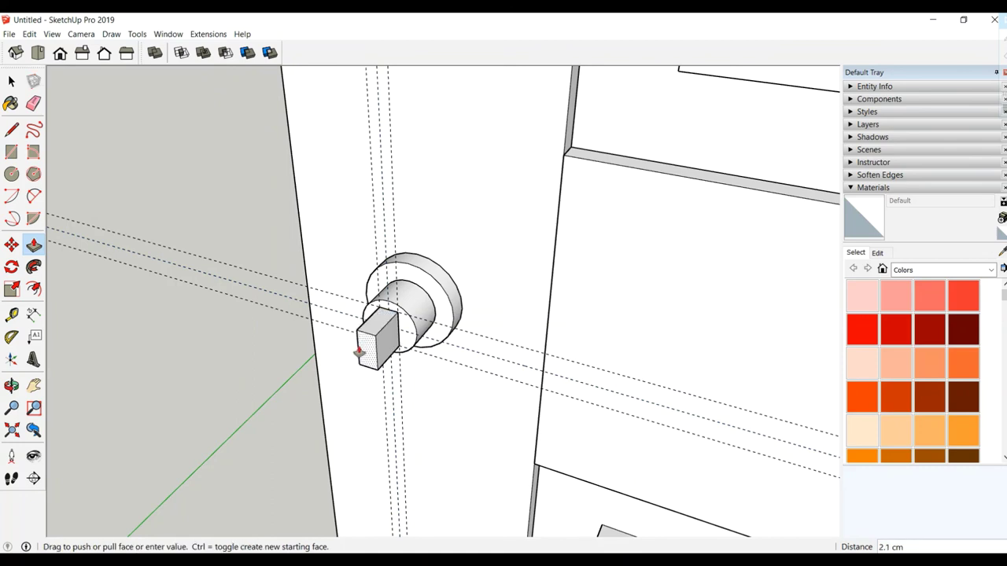
{"action": "type", "text": "3"}
{"action": "key", "text": "Return"}
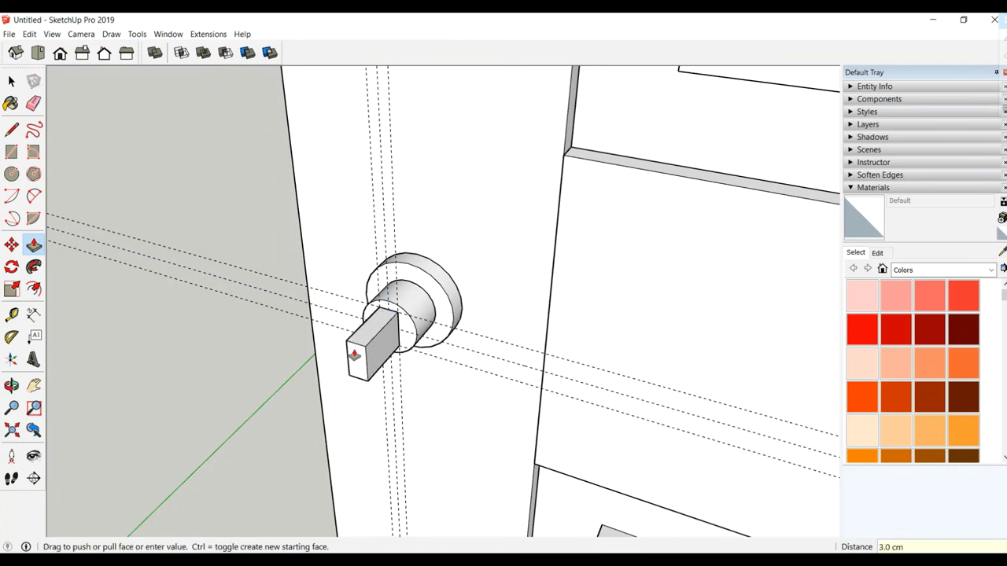
{"action": "key", "text": "space"}
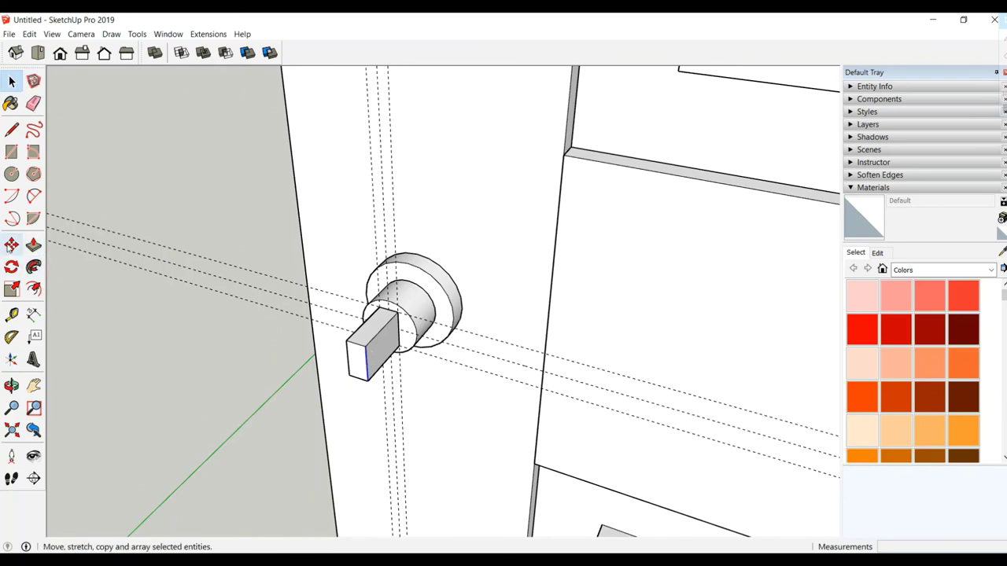
Copy the box edge from its midpoint onto the lever stub.
{"action": "left_click", "coordinate": [11, 244]}
{"action": "left_click", "coordinate": [366, 364]}
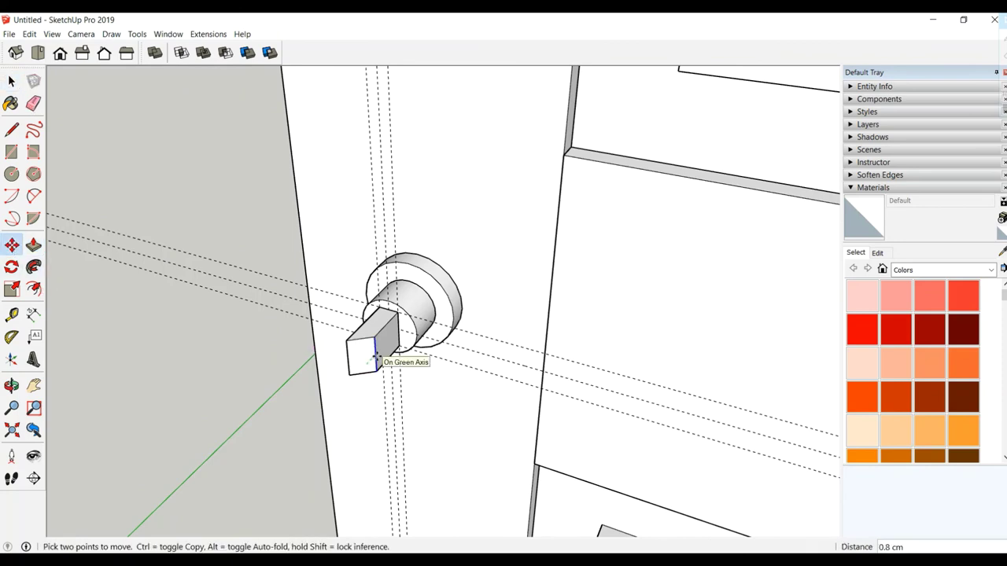
{"action": "key", "text": "ctrl"}
{"action": "type", "text": "1"}
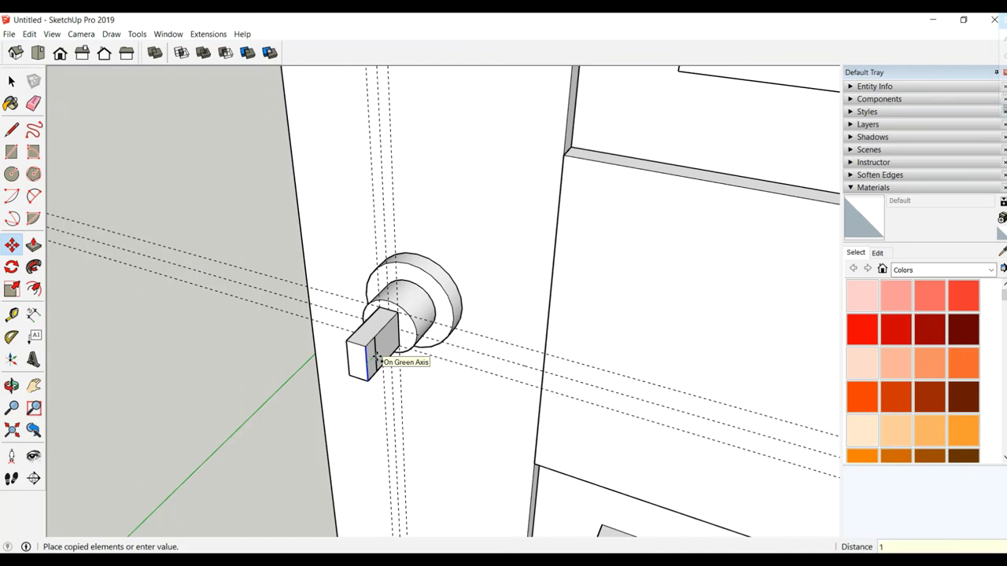
{"action": "key", "text": "Return"}
{"action": "mouse_move", "coordinate": [376, 358]}
{"action": "middle_mouse_down"}
{"action": "mouse_move", "coordinate": [405, 348]}
{"action": "mouse_move", "coordinate": [392, 360]}
{"action": "middle_mouse_up"}
Push/Pull the stub's end face sideways 15 cm into the lever arm.
{"action": "left_click", "coordinate": [33, 245]}
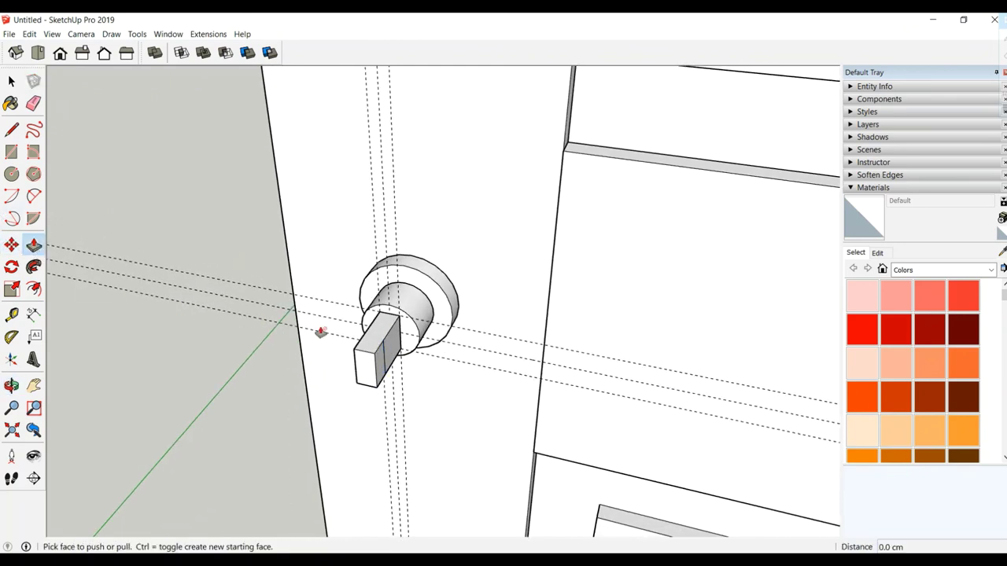
{"action": "mouse_move", "coordinate": [379, 361]}
{"action": "left_mouse_down"}
{"action": "mouse_move", "coordinate": [467, 401]}
{"action": "mouse_move", "coordinate": [549, 421]}
{"action": "left_mouse_up"}
{"action": "middle_click_drag", "start_coordinate": [549, 421], "coordinate": [621, 425]}
{"action": "type", "text": "15"}
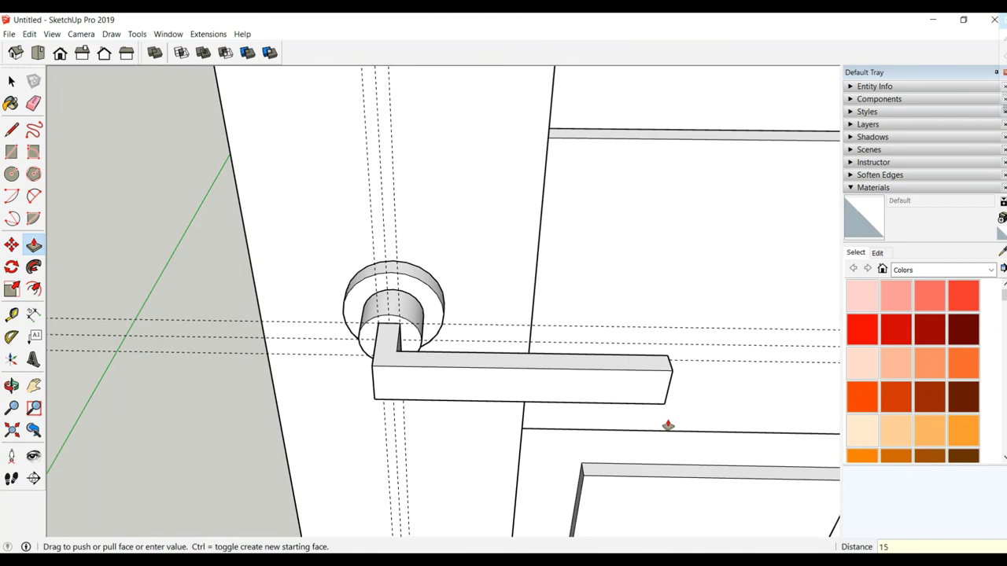
{"action": "key", "text": "Return"}
{"action": "mouse_move", "coordinate": [668, 425]}
{"action": "middle_mouse_down"}
{"action": "mouse_move", "coordinate": [685, 417]}
{"action": "mouse_move", "coordinate": [690, 383]}
{"action": "mouse_move", "coordinate": [409, 364]}
{"action": "middle_mouse_up"}
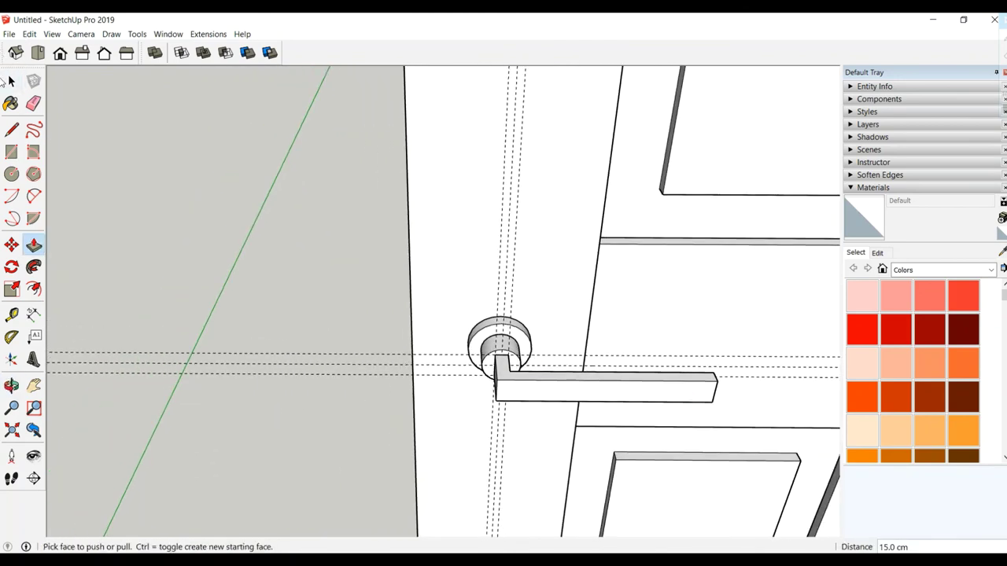
{"action": "left_click", "coordinate": [11, 81]}
Make the lever handle a group.
{"action": "left_click", "coordinate": [566, 383]}
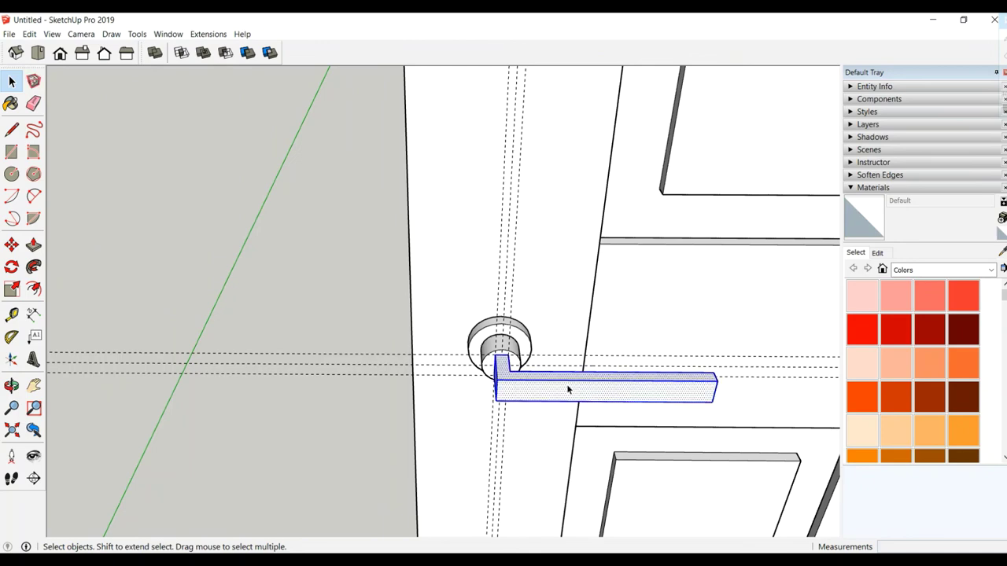
{"action": "right_click", "coordinate": [566, 384]}
{"action": "left_click", "coordinate": [606, 182]}
{"action": "scroll", "coordinate": [588, 241], "scroll_direction": "down", "scroll_amount": 3}
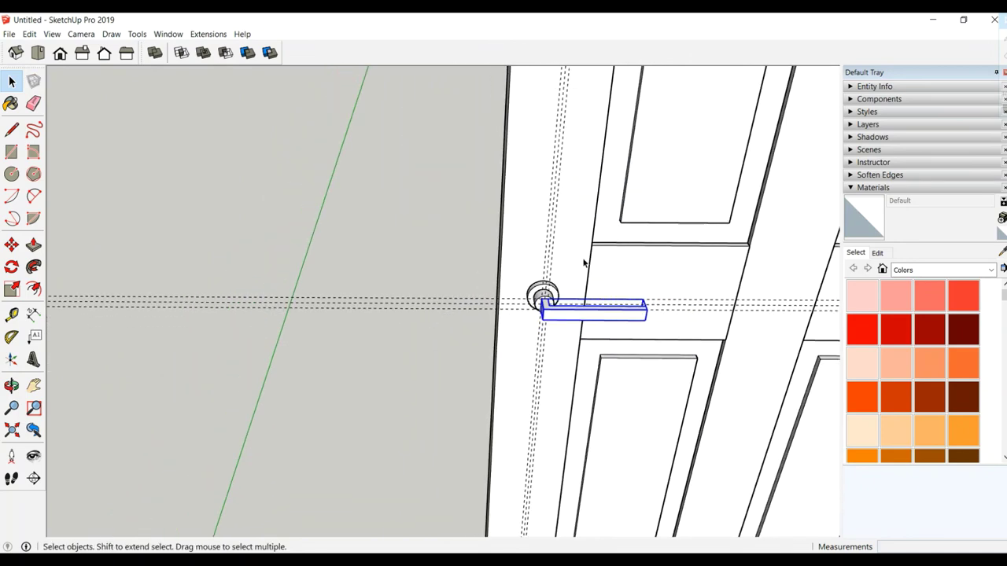
{"action": "mouse_move", "coordinate": [584, 262]}
{"action": "middle_mouse_down"}
{"action": "mouse_move", "coordinate": [424, 149]}
{"action": "mouse_move", "coordinate": [480, 173]}
{"action": "middle_mouse_up"}
Delete all guide lines via Edit > Delete Guides.
{"action": "left_click", "coordinate": [29, 34]}
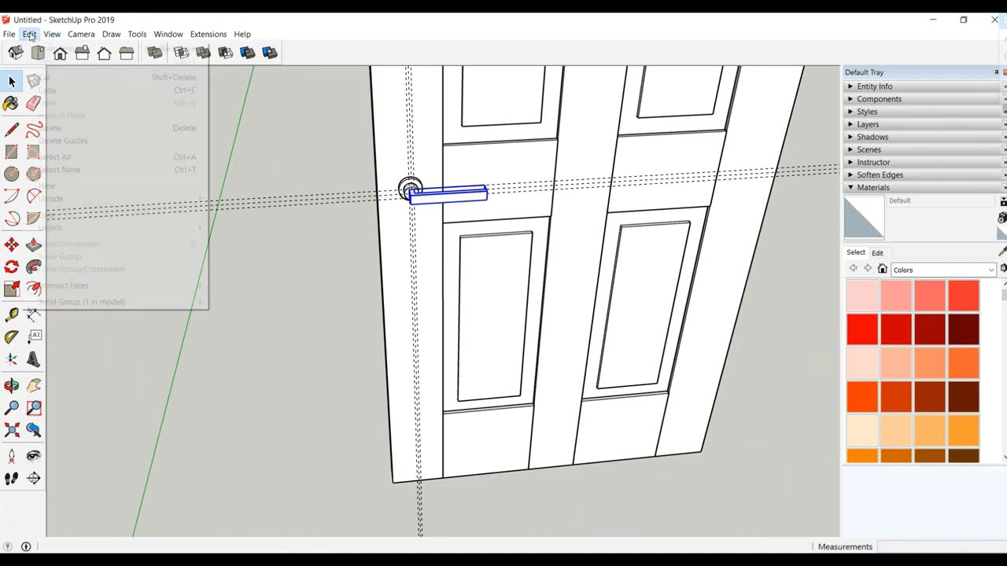
{"action": "left_click", "coordinate": [103, 140]}
{"action": "mouse_move", "coordinate": [263, 222]}
{"action": "middle_mouse_down"}
{"action": "mouse_move", "coordinate": [206, 136]}
{"action": "mouse_move", "coordinate": [267, 303]}
{"action": "mouse_move", "coordinate": [362, 311]}
{"action": "middle_mouse_up"}
{"action": "scroll", "coordinate": [208, 142], "scroll_direction": "down", "scroll_amount": 2}
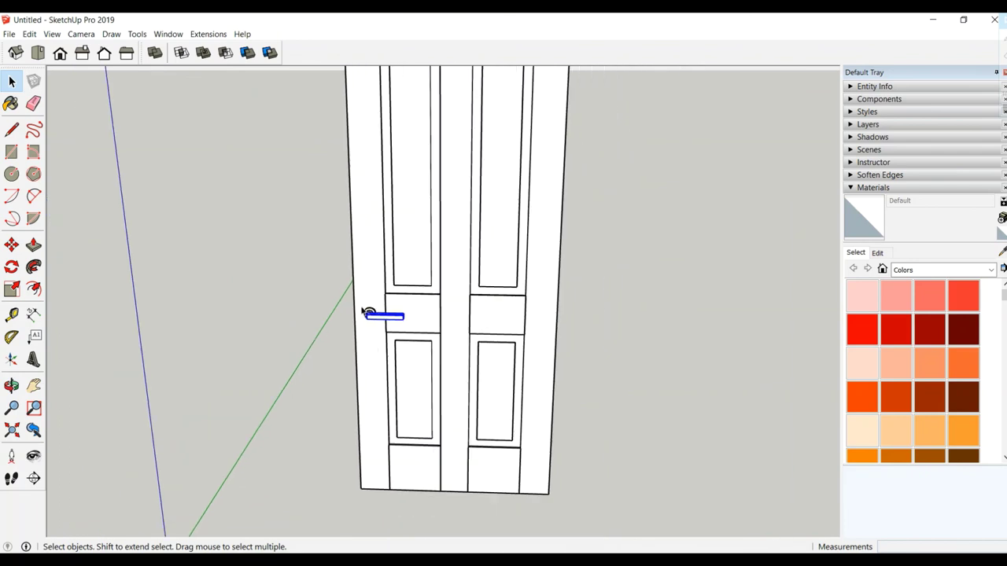
In Front view, group the whole handle assembly, then select the entire door.
{"action": "key", "text": "F4"}
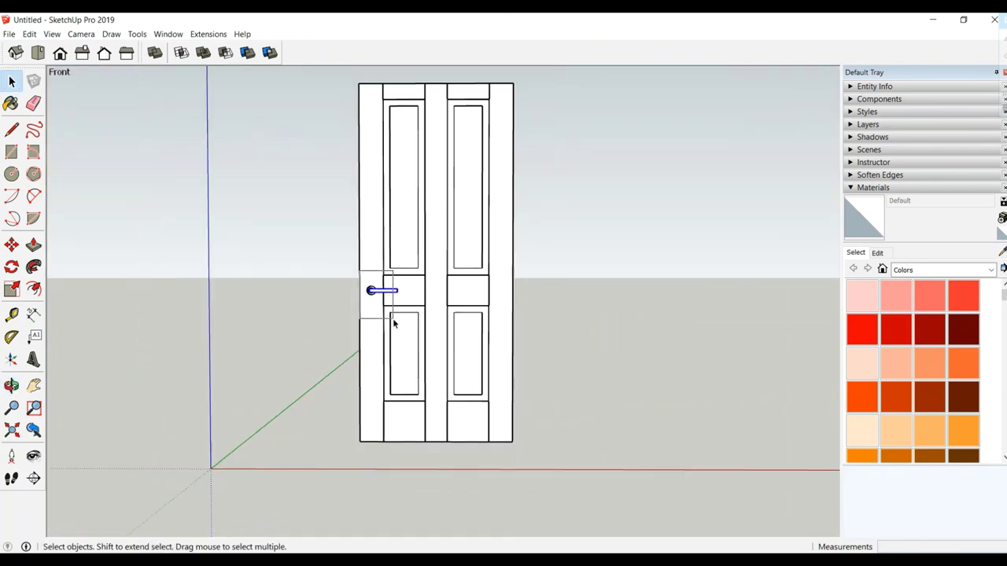
{"action": "left_click", "coordinate": [371, 290]}
{"action": "right_click", "coordinate": [373, 293]}
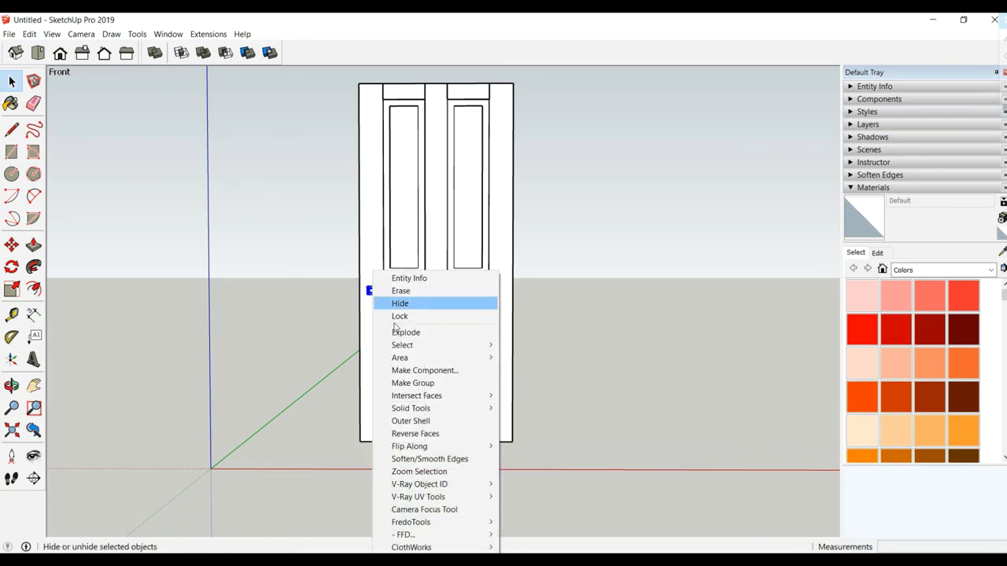
{"action": "left_click", "coordinate": [417, 383]}
{"action": "key", "text": "space"}
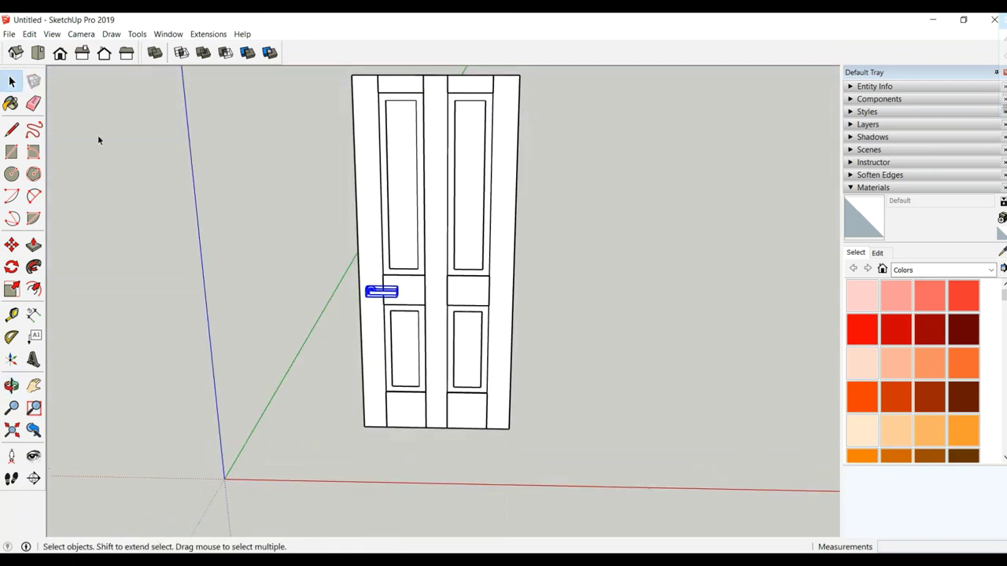
{"action": "left_click", "coordinate": [265, 258]}
{"action": "scroll", "coordinate": [377, 225], "scroll_direction": "down", "scroll_amount": 2}
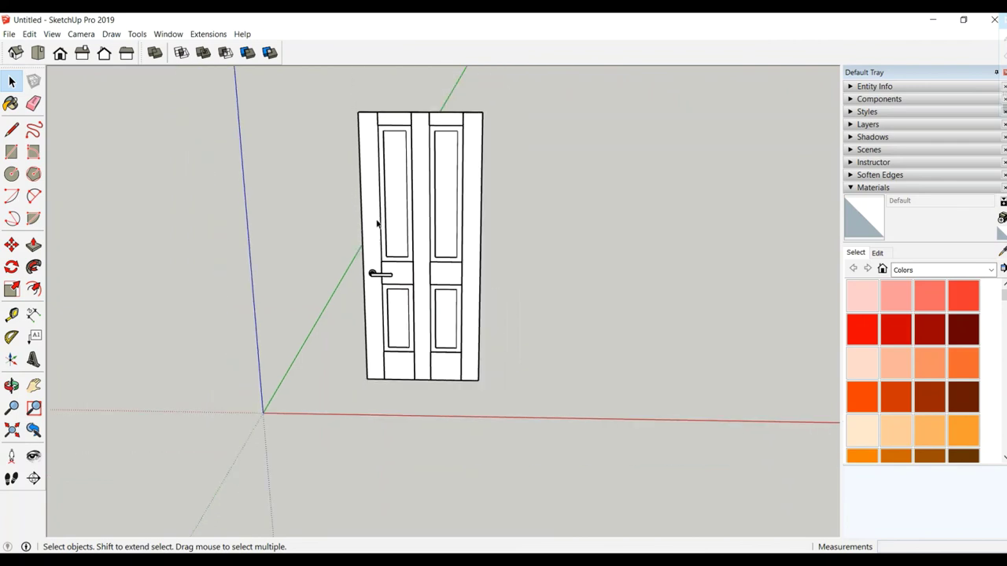
{"action": "mouse_move", "coordinate": [335, 115]}
{"action": "left_mouse_down"}
{"action": "mouse_move", "coordinate": [584, 421]}
{"action": "mouse_move", "coordinate": [597, 456]}
{"action": "left_mouse_up"}
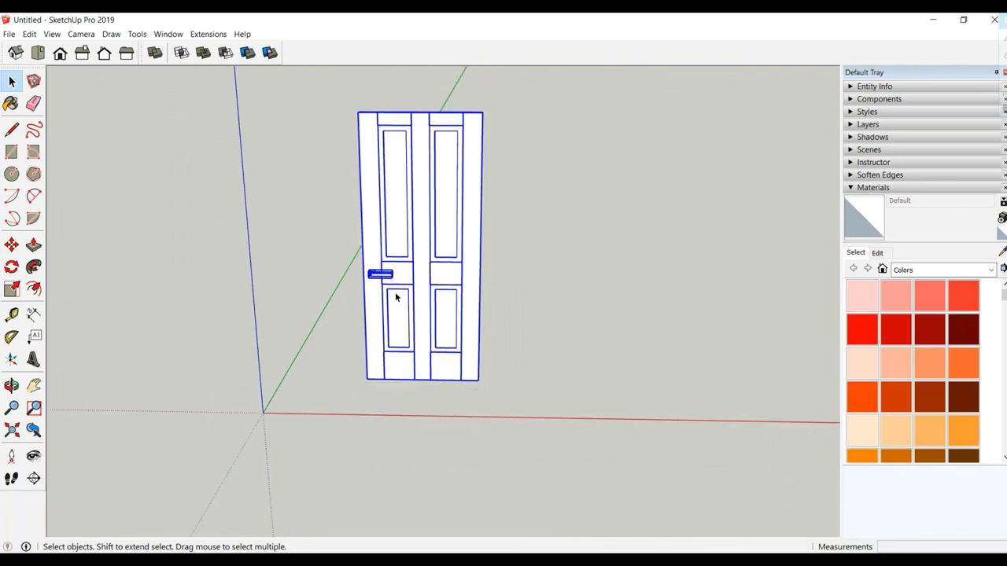
Deselect the door and orbit around the finished double door.
{"action": "left_click", "coordinate": [313, 240]}
{"action": "mouse_move", "coordinate": [321, 260]}
{"action": "middle_mouse_down"}
{"action": "mouse_move", "coordinate": [413, 350]}
{"action": "mouse_move", "coordinate": [655, 270]}
{"action": "mouse_move", "coordinate": [476, 350]}
{"action": "middle_mouse_up"}
{"action": "scroll", "coordinate": [416, 355], "scroll_direction": "up", "scroll_amount": 3}
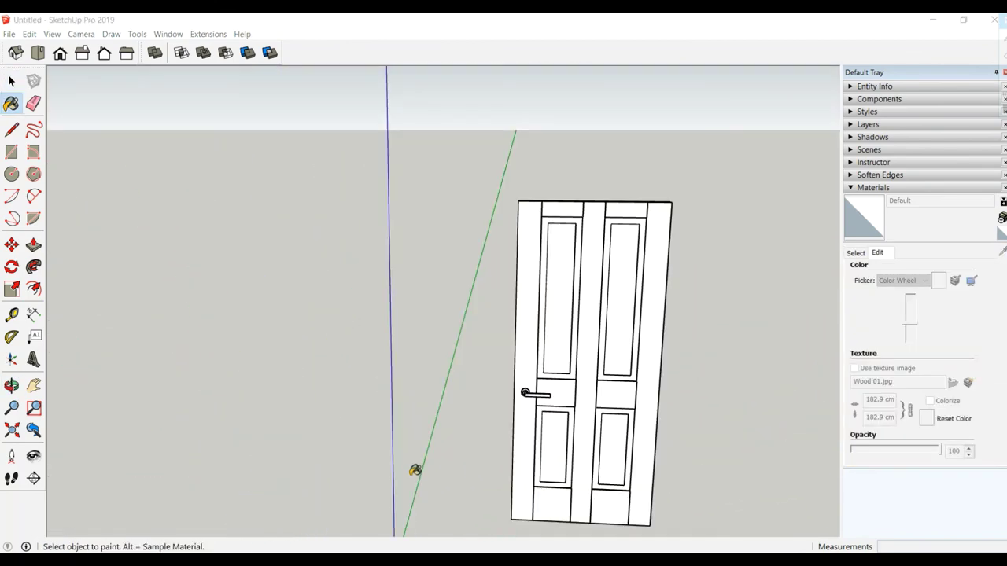
{"action": "mouse_move", "coordinate": [414, 470]}
{"action": "middle_mouse_down"}
{"action": "mouse_move", "coordinate": [394, 394]}
{"action": "mouse_move", "coordinate": [602, 291]}
{"action": "mouse_move", "coordinate": [180, 283]}
{"action": "mouse_move", "coordinate": [427, 286]}
{"action": "mouse_move", "coordinate": [84, 270]}
{"action": "mouse_move", "coordinate": [474, 303]}
{"action": "mouse_move", "coordinate": [354, 267]}
{"action": "mouse_move", "coordinate": [591, 270]}
{"action": "middle_mouse_up"}
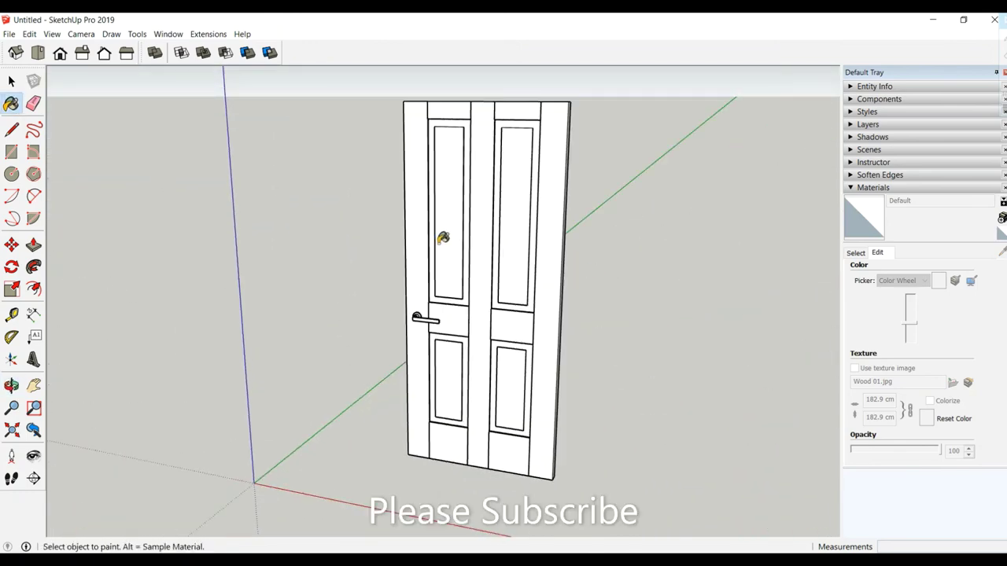
Paint the whole door with Wood Veneer 01 from the Wood materials.
{"action": "middle_click_drag", "start_coordinate": [446, 175], "coordinate": [530, 270]}
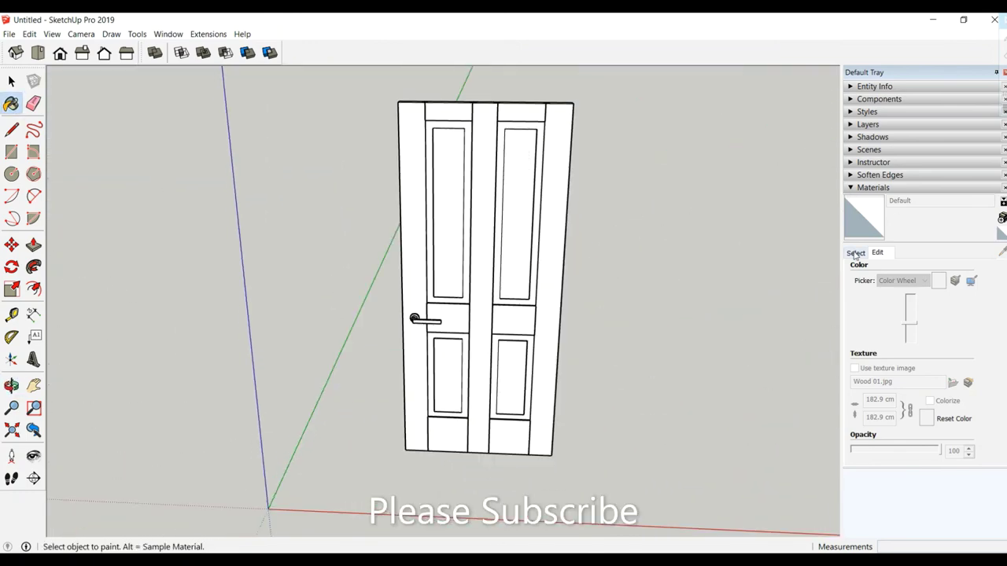
{"action": "left_click", "coordinate": [855, 253]}
{"action": "left_click", "coordinate": [935, 363]}
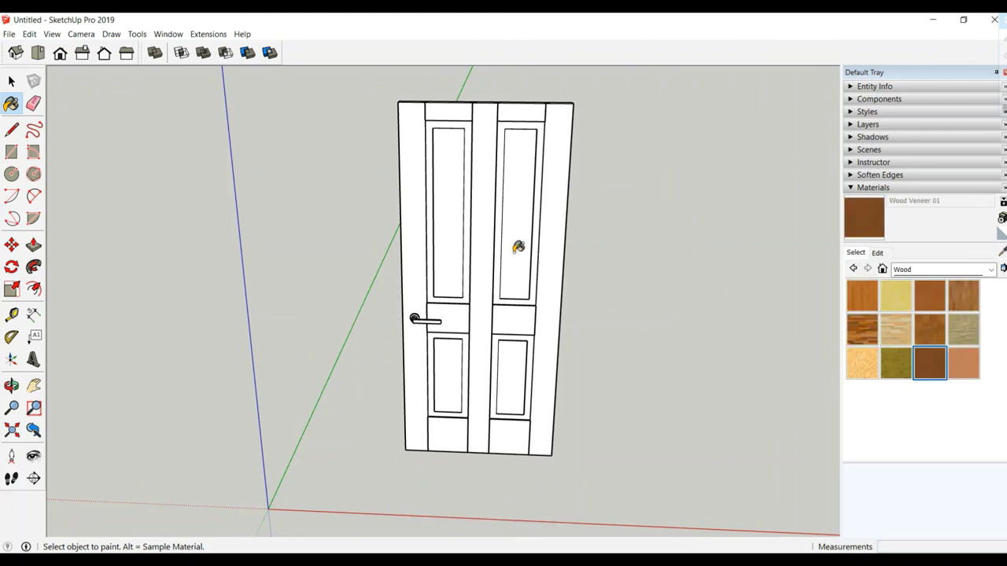
{"action": "left_click", "coordinate": [516, 247]}
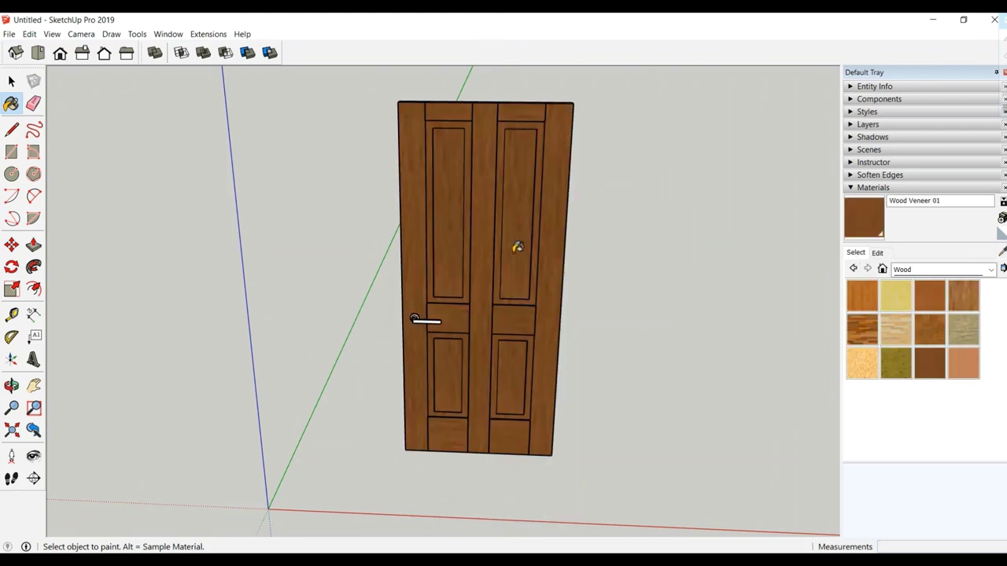
Change the wood texture width from 182.9 cm to 30 cm.
{"action": "left_click", "coordinate": [878, 253]}
{"action": "left_click", "coordinate": [889, 399]}
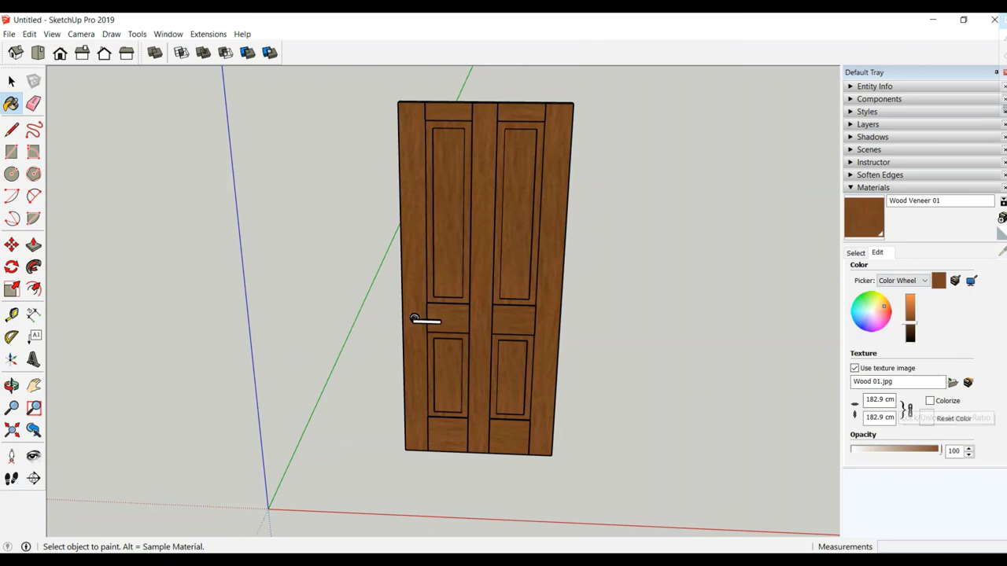
{"action": "key", "text": "BackSpace"}
{"action": "key", "text": "BackSpace"}
{"action": "key", "text": "BackSpace"}
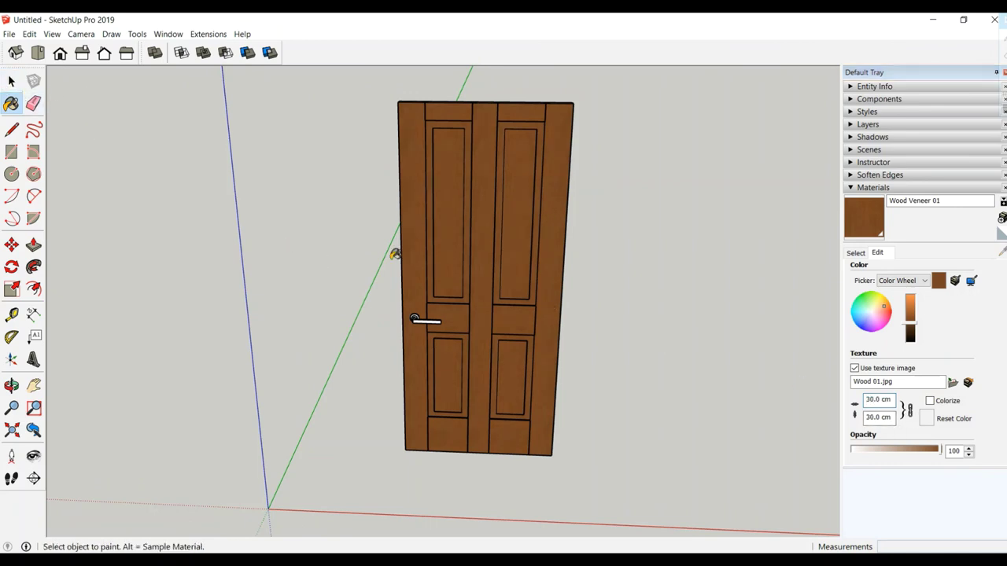
{"action": "scroll", "coordinate": [380, 269], "scroll_direction": "up", "scroll_amount": 3}
{"action": "scroll", "coordinate": [461, 265], "scroll_direction": "up", "scroll_amount": 2}
{"action": "middle_click_drag", "start_coordinate": [460, 265], "coordinate": [406, 232]}
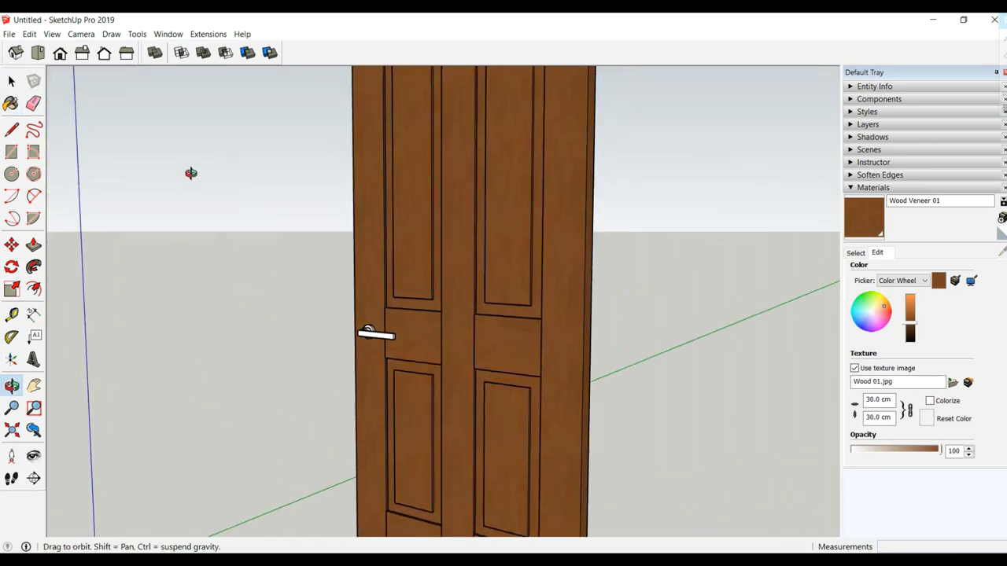
{"action": "scroll", "coordinate": [425, 311], "scroll_direction": "up", "scroll_amount": 2}
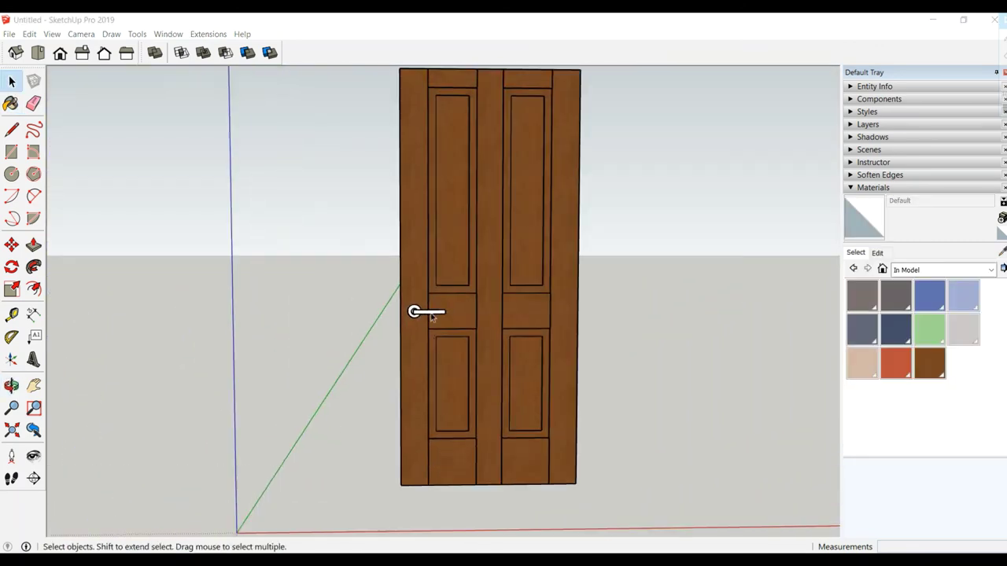
Select the handle and pick grey Color M04 from the Colors collection.
{"action": "left_click", "coordinate": [430, 316]}
{"action": "left_click", "coordinate": [979, 271]}
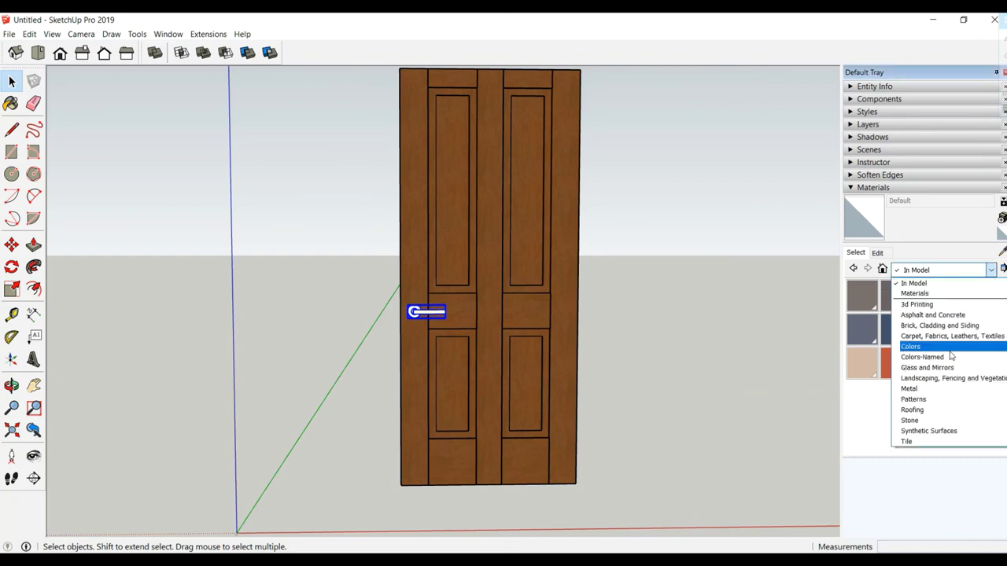
{"action": "left_click", "coordinate": [947, 344]}
{"action": "scroll", "coordinate": [948, 362], "scroll_direction": "down", "scroll_amount": 3}
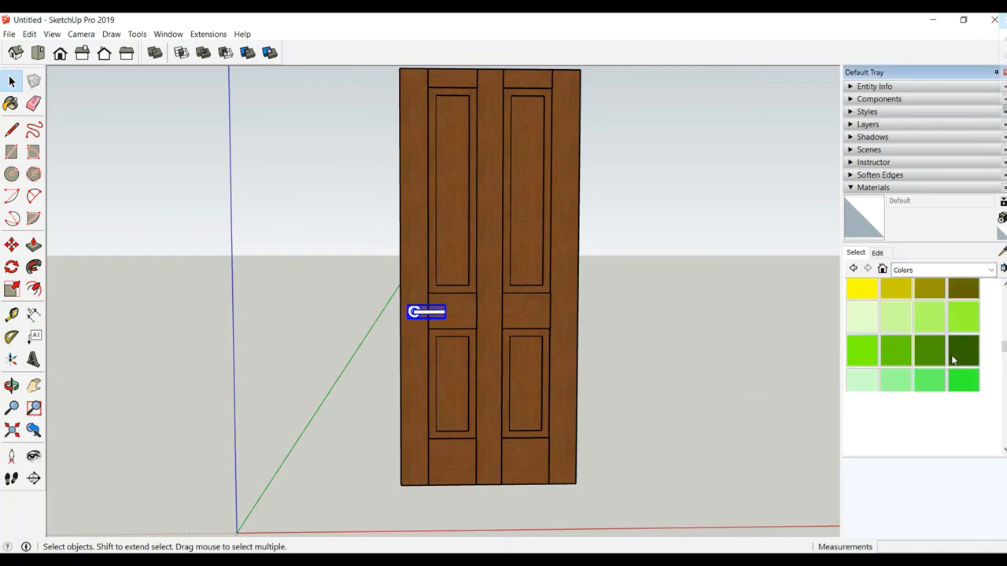
{"action": "scroll", "coordinate": [948, 362], "scroll_direction": "down", "scroll_amount": 3}
{"action": "scroll", "coordinate": [940, 361], "scroll_direction": "down", "scroll_amount": 3}
{"action": "scroll", "coordinate": [932, 363], "scroll_direction": "up", "scroll_amount": 2}
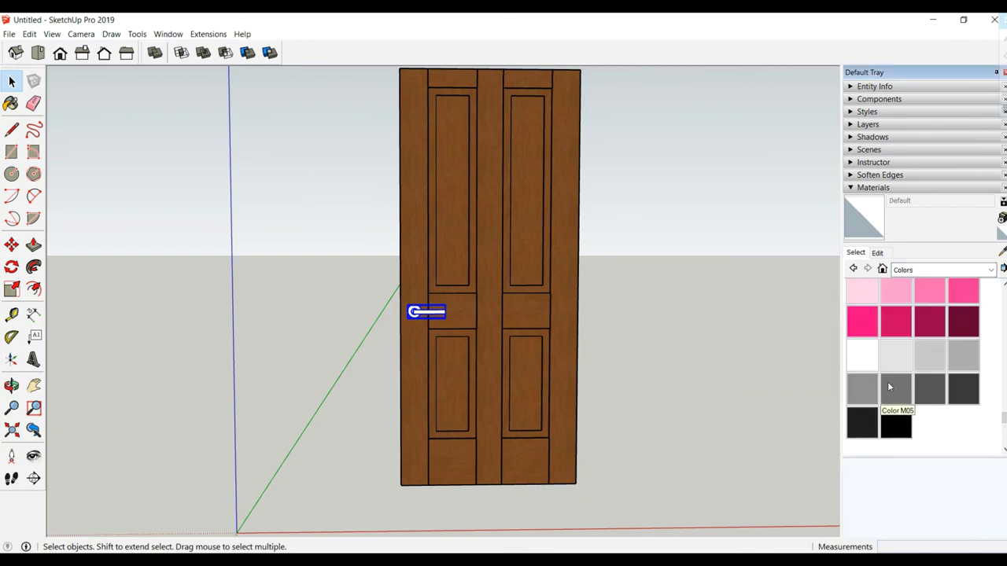
{"action": "left_click", "coordinate": [862, 389]}
Paint the handle and rosette with Color M04, then deselect it.
{"action": "middle_click_drag", "start_coordinate": [512, 281], "coordinate": [425, 311]}
{"action": "scroll", "coordinate": [421, 308], "scroll_direction": "up", "scroll_amount": 2}
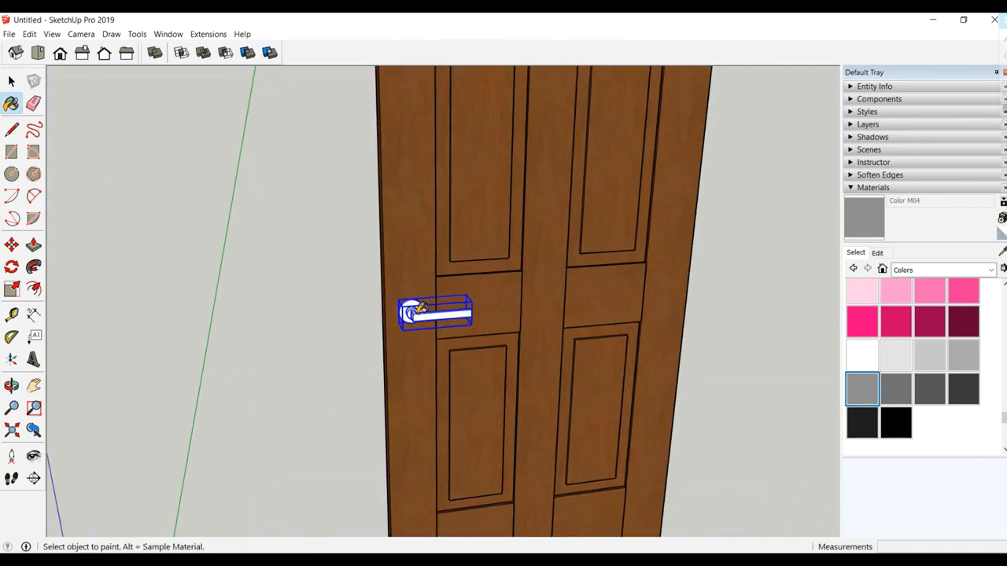
{"action": "scroll", "coordinate": [420, 308], "scroll_direction": "up", "scroll_amount": 2}
{"action": "left_click", "coordinate": [421, 308]}
{"action": "left_click", "coordinate": [12, 81]}
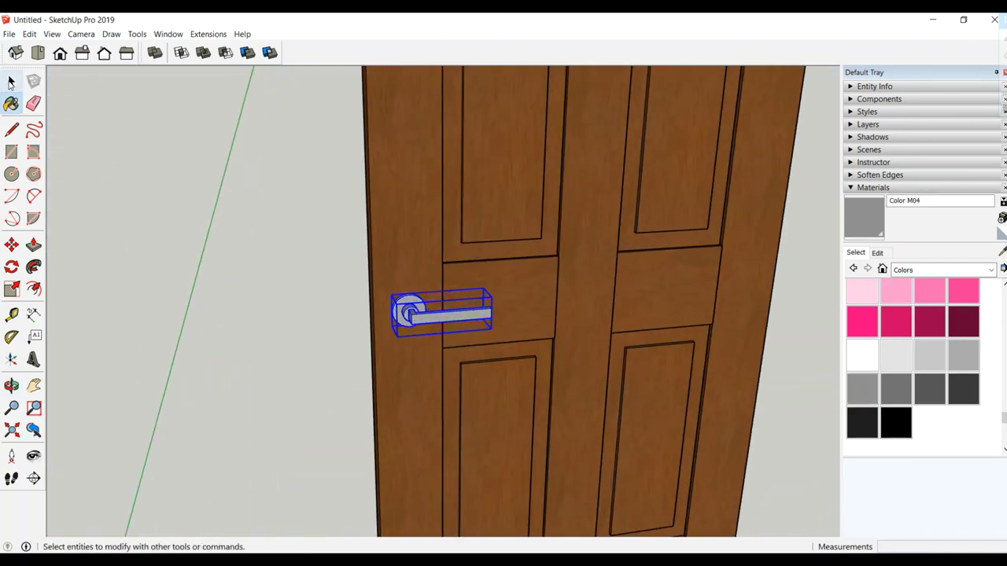
{"action": "left_click", "coordinate": [216, 207]}
{"action": "mouse_move", "coordinate": [391, 220]}
{"action": "middle_mouse_down"}
{"action": "mouse_move", "coordinate": [299, 181]}
{"action": "mouse_move", "coordinate": [476, 277]}
{"action": "middle_mouse_up"}
{"action": "scroll", "coordinate": [299, 181], "scroll_direction": "down", "scroll_amount": 2}
{"action": "mouse_move", "coordinate": [361, 262]}
{"action": "middle_mouse_down"}
{"action": "mouse_move", "coordinate": [252, 207]}
{"action": "mouse_move", "coordinate": [644, 176]}
{"action": "mouse_move", "coordinate": [398, 186]}
{"action": "mouse_move", "coordinate": [360, 113]}
{"action": "mouse_move", "coordinate": [211, 95]}
{"action": "mouse_move", "coordinate": [371, 213]}
{"action": "middle_mouse_up"}
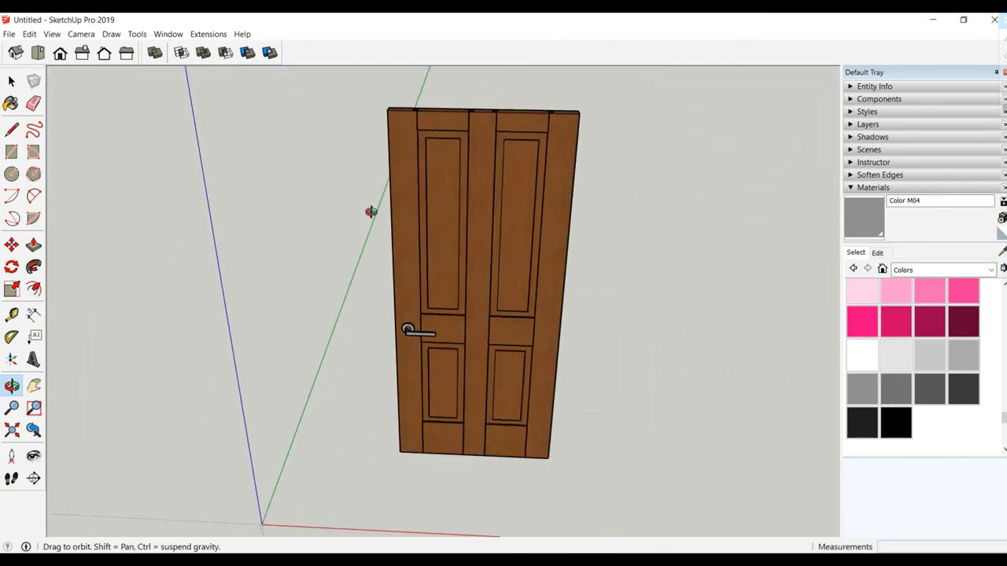
{"action": "left_click", "coordinate": [12, 82]}
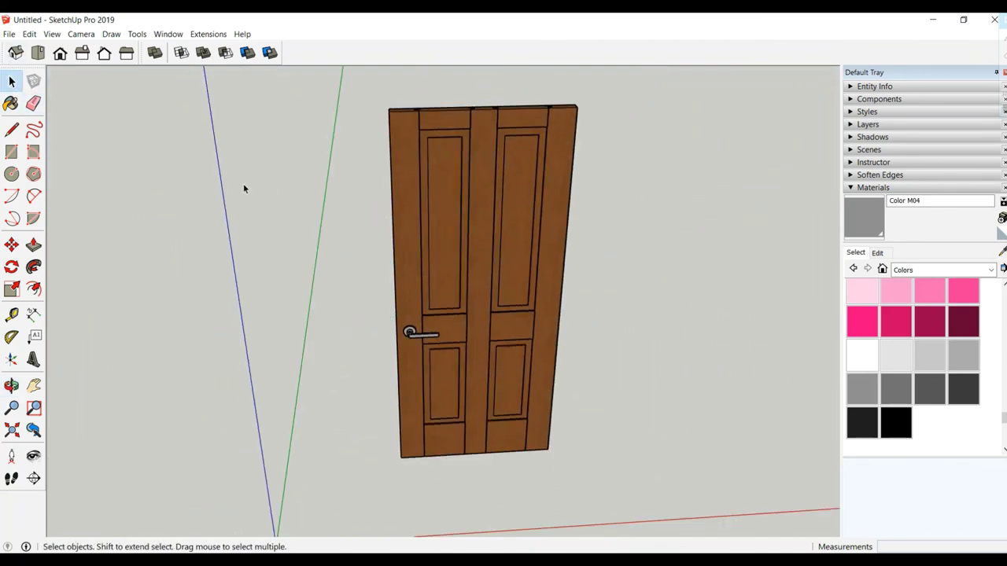